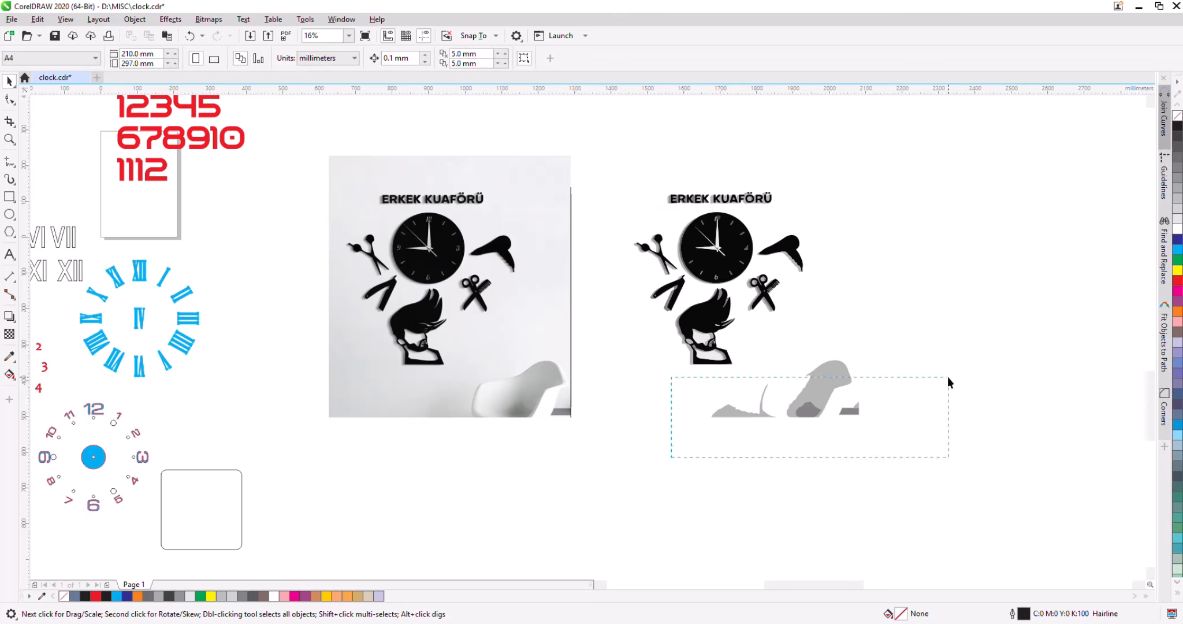
# Delete the traced chair pieces below the separated copy of the barber artwork.
pyautogui.press('Delete')
pyautogui.scroll(4, 708, 349)
pyautogui.scroll(-1, 866, 249)
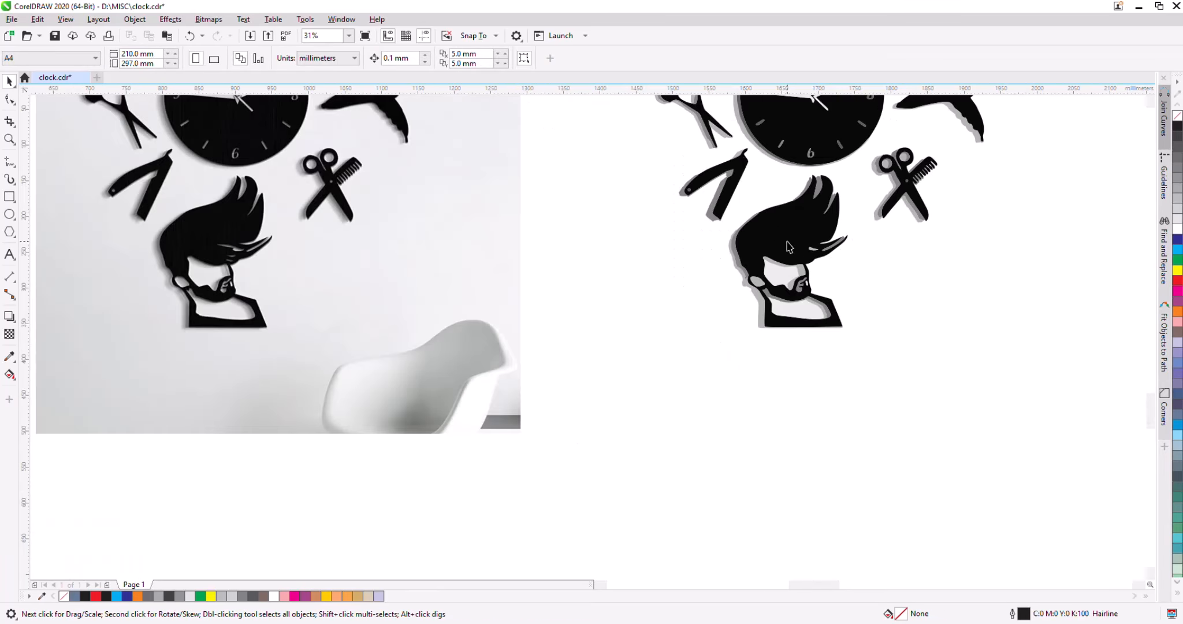
# Select the six black traced shapes, including the clock, head and barber tools, and align them over the matching artwork in the original photo.
pyautogui.click(786, 248)
pyautogui.scroll(-1, 740, 329)
pyautogui.scroll(2, 809, 257)
pyautogui.keyDown('shift'); pyautogui.click(839, 283); pyautogui.keyUp('shift')
pyautogui.keyDown('shift'); pyautogui.click(494, 253); pyautogui.keyUp('shift')
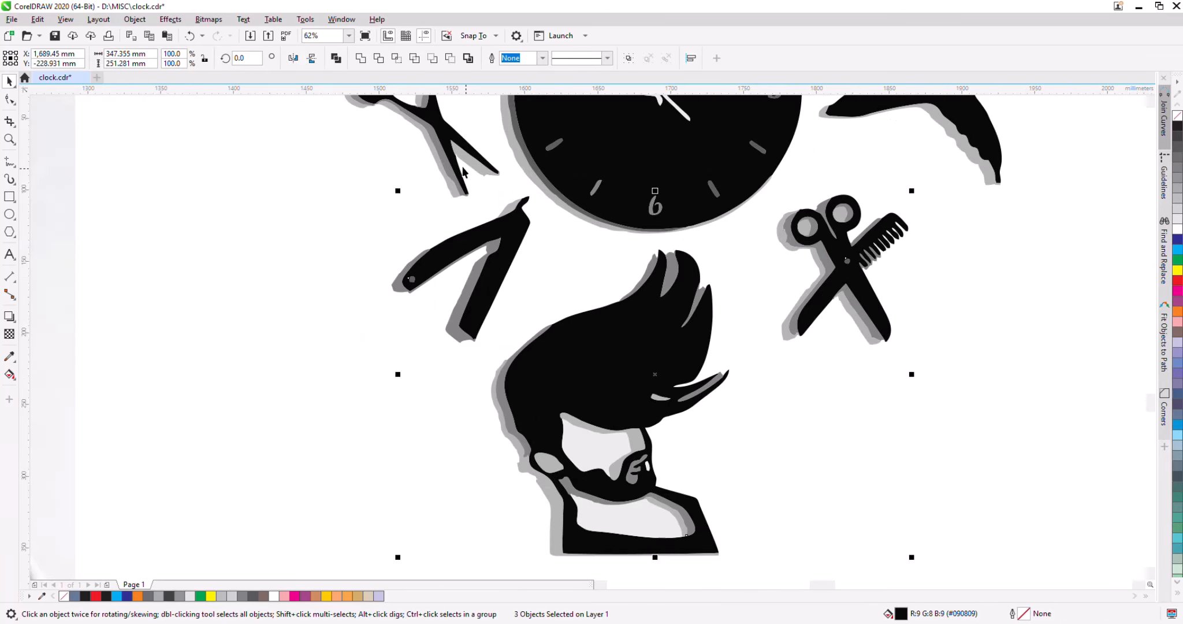
pyautogui.keyDown('shift'); pyautogui.click(860, 104); pyautogui.keyUp('shift')
pyautogui.scroll(-2, 854, 280)
pyautogui.moveTo(723, 204); pyautogui.dragTo(151, 203)
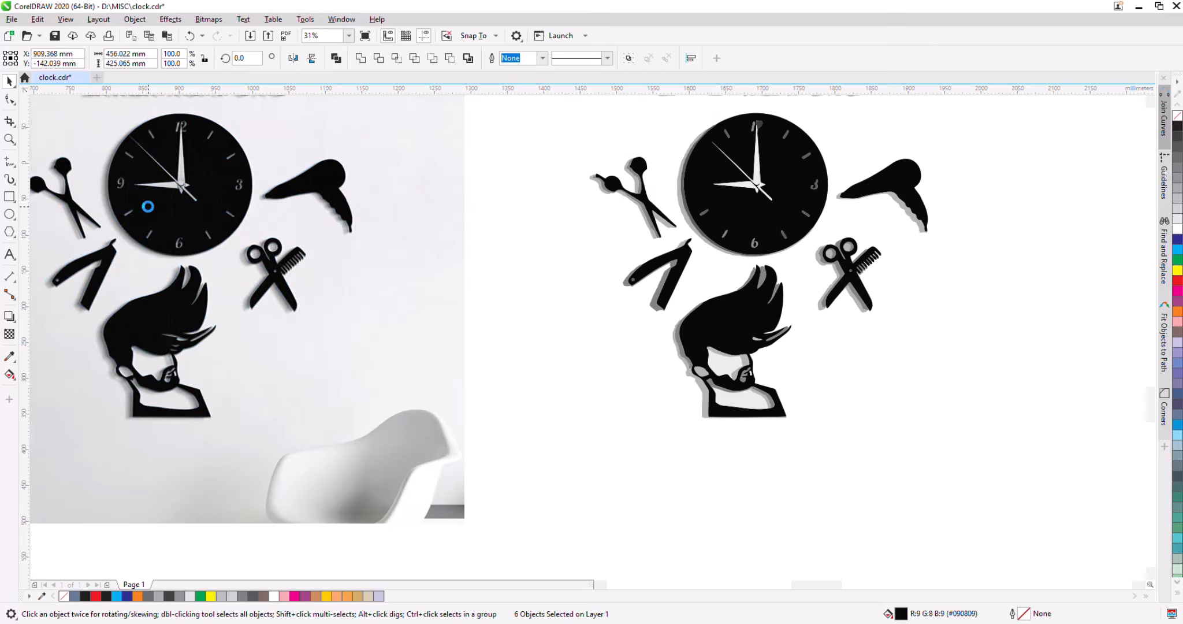
# Give the six traced shapes a yellow outline and remove their fill.
pyautogui.scroll(-2, 151, 202)
pyautogui.scroll(2, 636, 289)
pyautogui.click(1177, 270)
pyautogui.rightClick(1177, 270)
pyautogui.click(1177, 116)
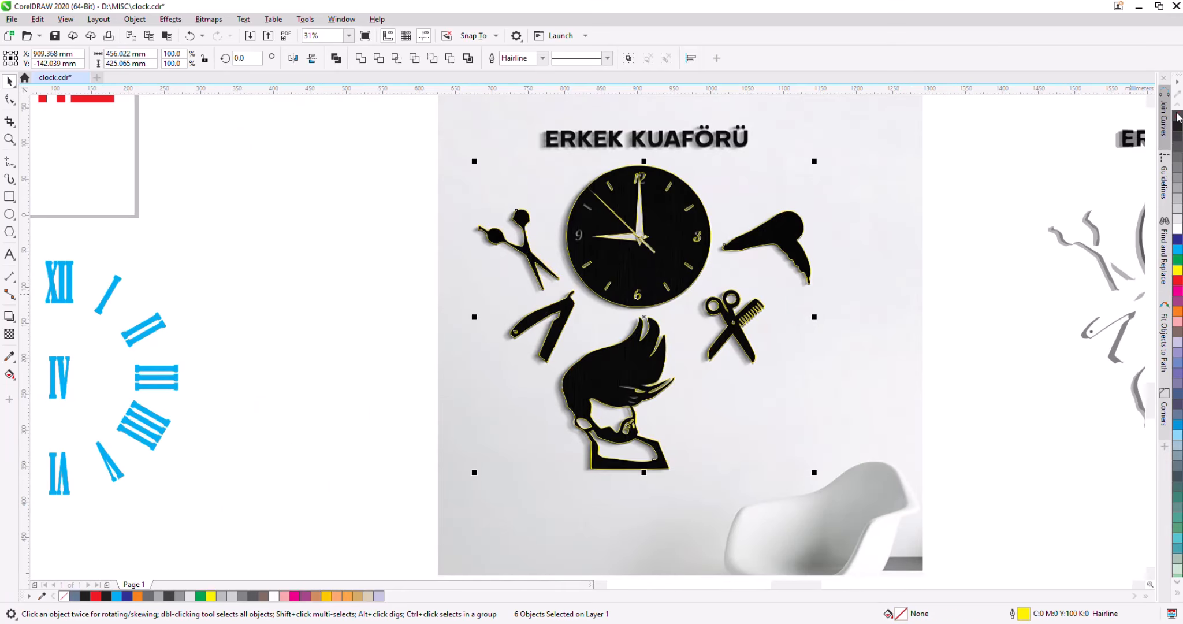
pyautogui.scroll(3, 817, 230)
pyautogui.scroll(-4, 614, 244)
pyautogui.click(985, 443)
pyautogui.scroll(6, 647, 256)
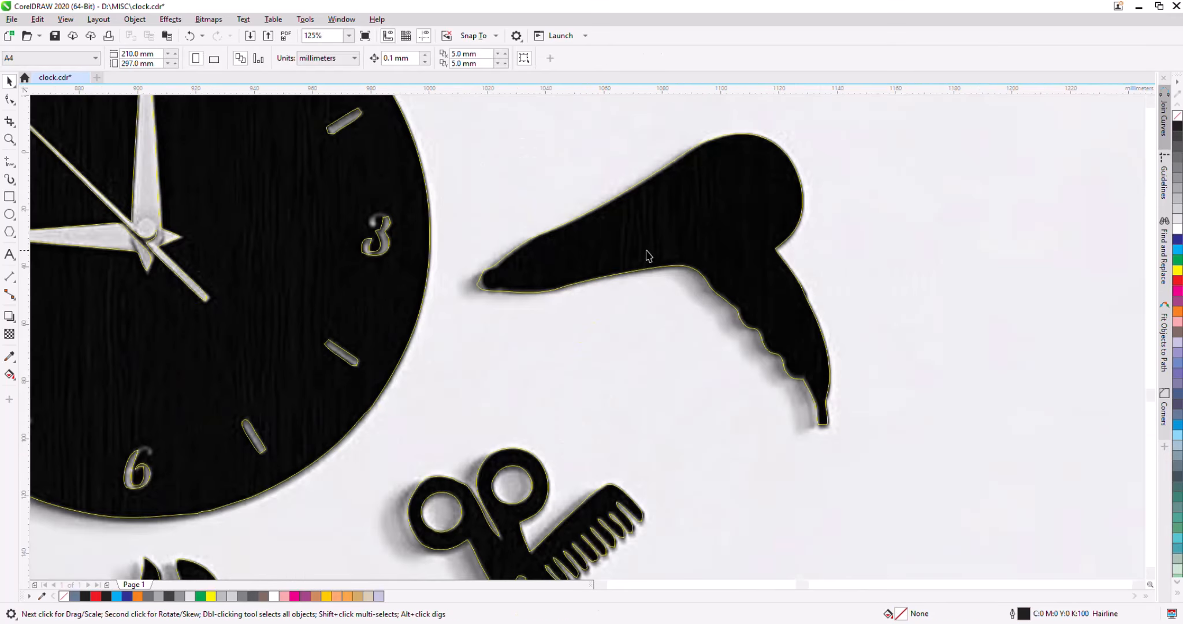
# Select all nodes of the hair dryer outline and reduce their number by raising the curve smoothness.
pyautogui.click(647, 256)
pyautogui.press('F10')
pyautogui.moveTo(819, 310); pyautogui.dragTo(819, 310)
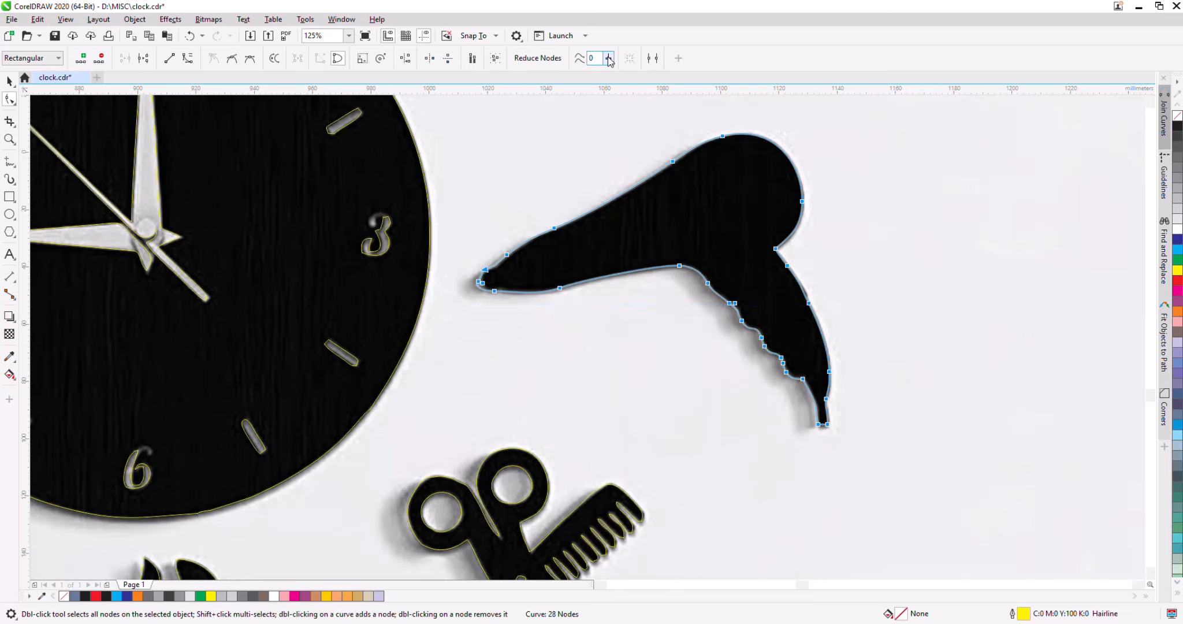
pyautogui.moveTo(608, 57); pyautogui.dragTo(611, 70)
# Draw a rectangle of about 11.6 by 5.7 mm over the hair dryer's nozzle tip and give it a yellow outline.
pyautogui.scroll(4, 422, 255)
pyautogui.click(423, 259)
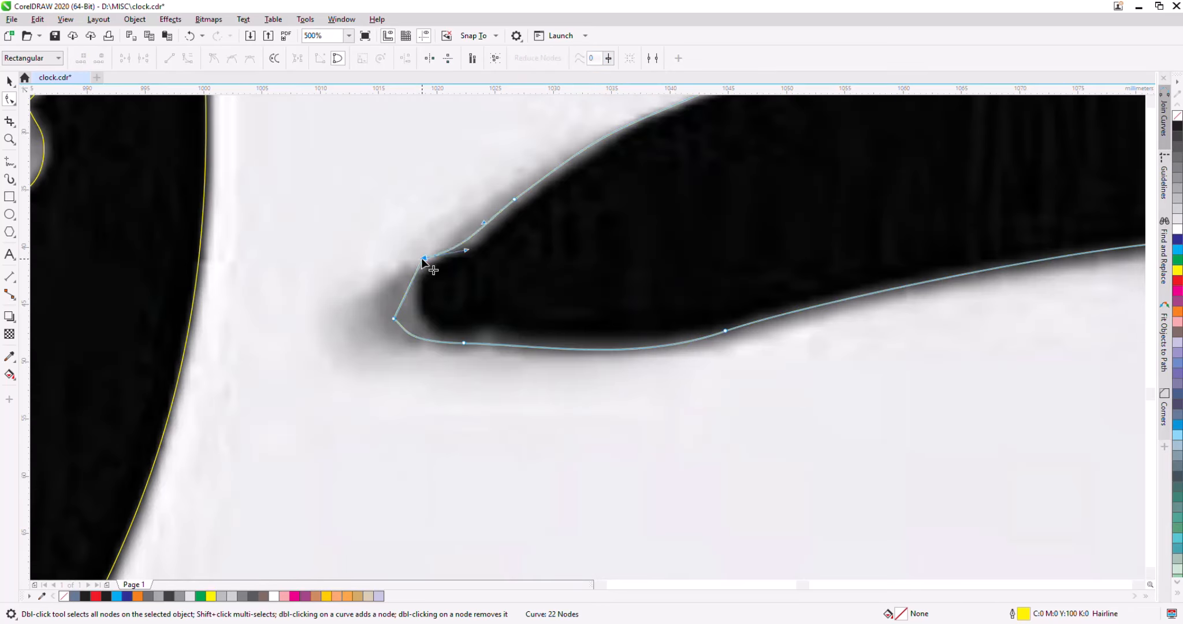
pyautogui.scroll(-2, 503, 307)
pyautogui.scroll(2, 623, 324)
pyautogui.press('F6')
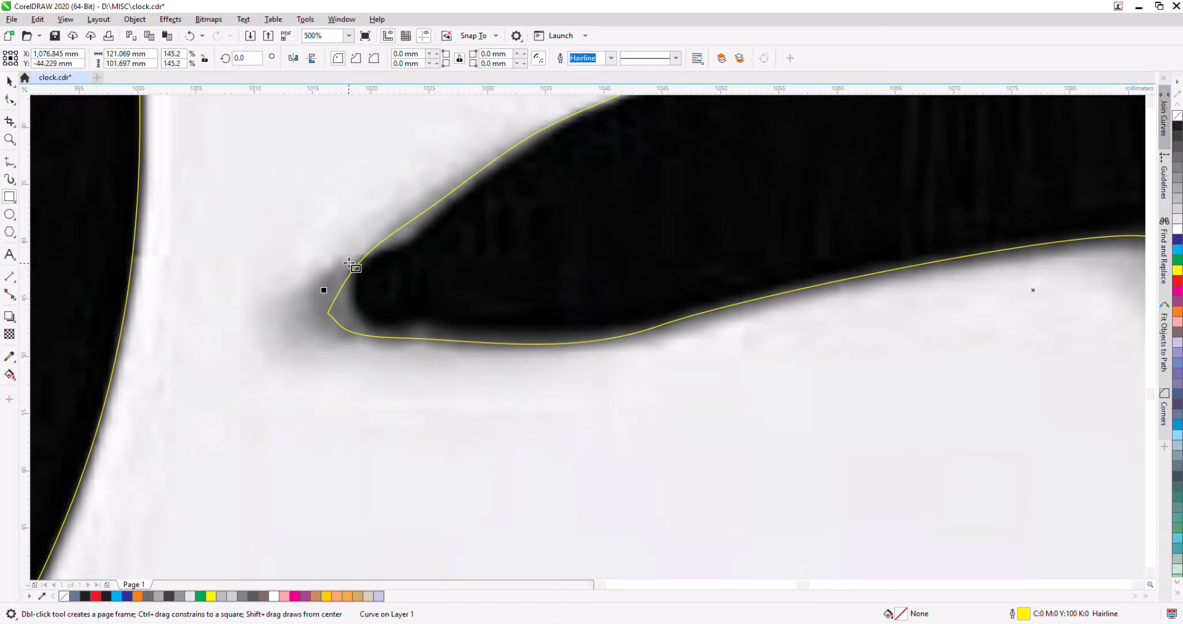
pyautogui.moveTo(348, 261); pyautogui.dragTo(485, 325)
pyautogui.rightClick(1176, 272)
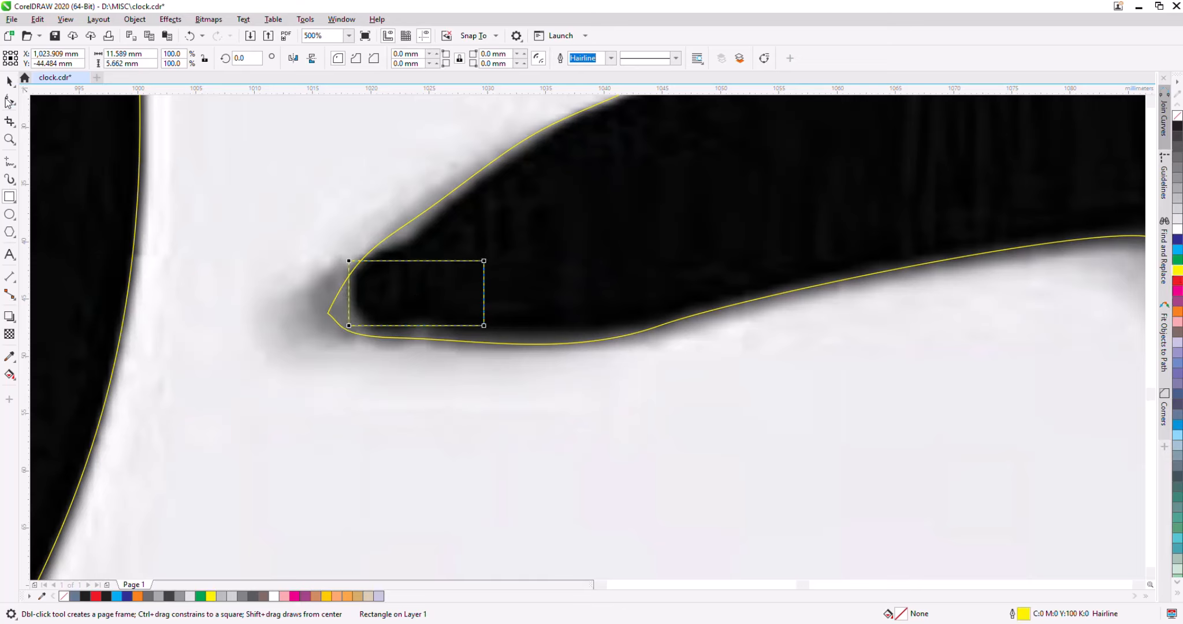
# Round the nozzle rectangle's corners to about 1.5 mm, rotate it about 13.7 degrees and position it over the nozzle tip.
pyautogui.press('F10')
pyautogui.moveTo(348, 260); pyautogui.dragTo(357, 265)
pyautogui.click(9, 85)
pyautogui.click(419, 290)
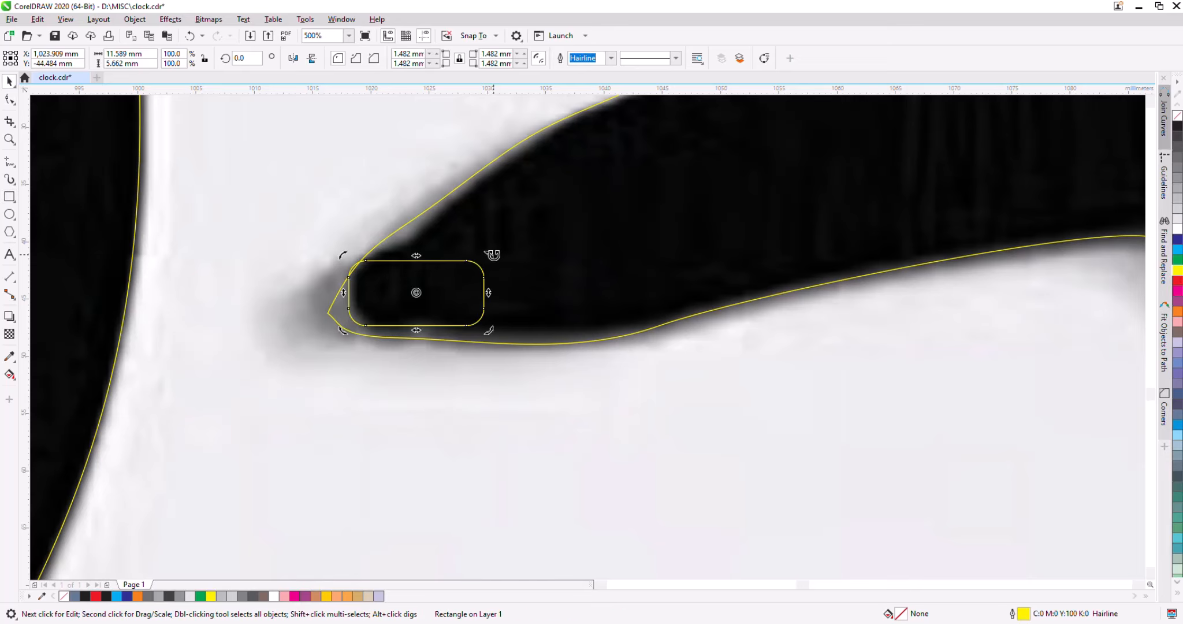
pyautogui.moveTo(492, 255); pyautogui.dragTo(487, 231)
pyautogui.click(421, 289)
pyautogui.moveTo(421, 289); pyautogui.dragTo(428, 276)
# Delete the surplus nodes at the hair dryer's nozzle and reshape its end into a smooth rounded curve.
pyautogui.click(359, 258)
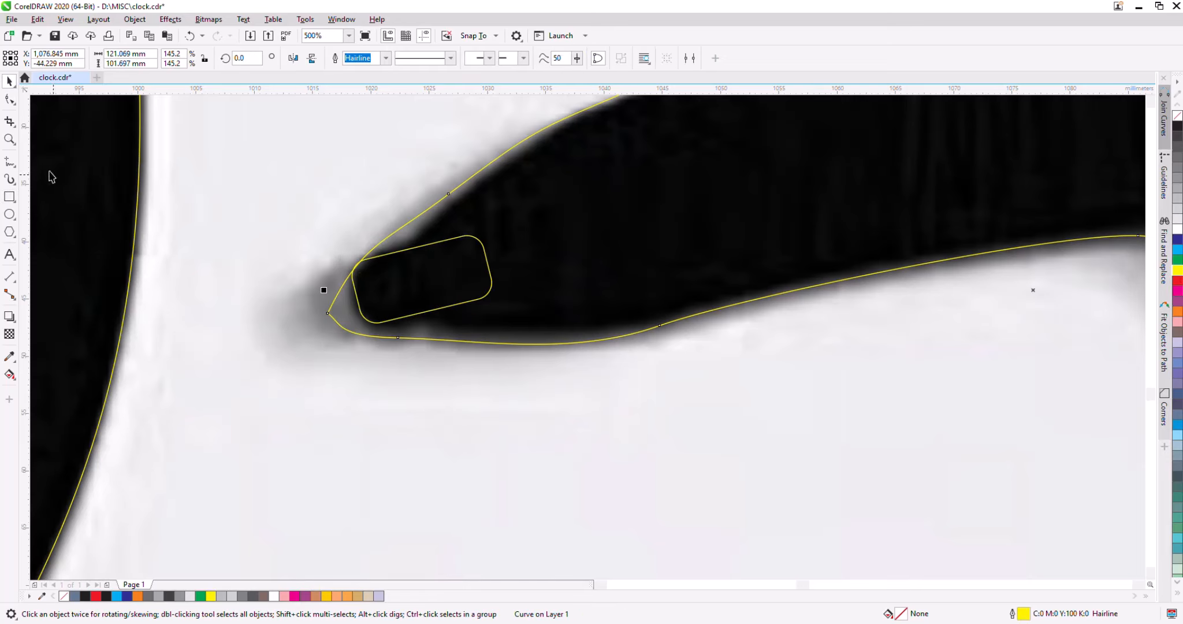
pyautogui.click(10, 99)
pyautogui.doubleClick(328, 313)
pyautogui.doubleClick(398, 338)
pyautogui.moveTo(346, 324); pyautogui.dragTo(410, 296)
pyautogui.doubleClick(449, 194)
pyautogui.click(658, 326)
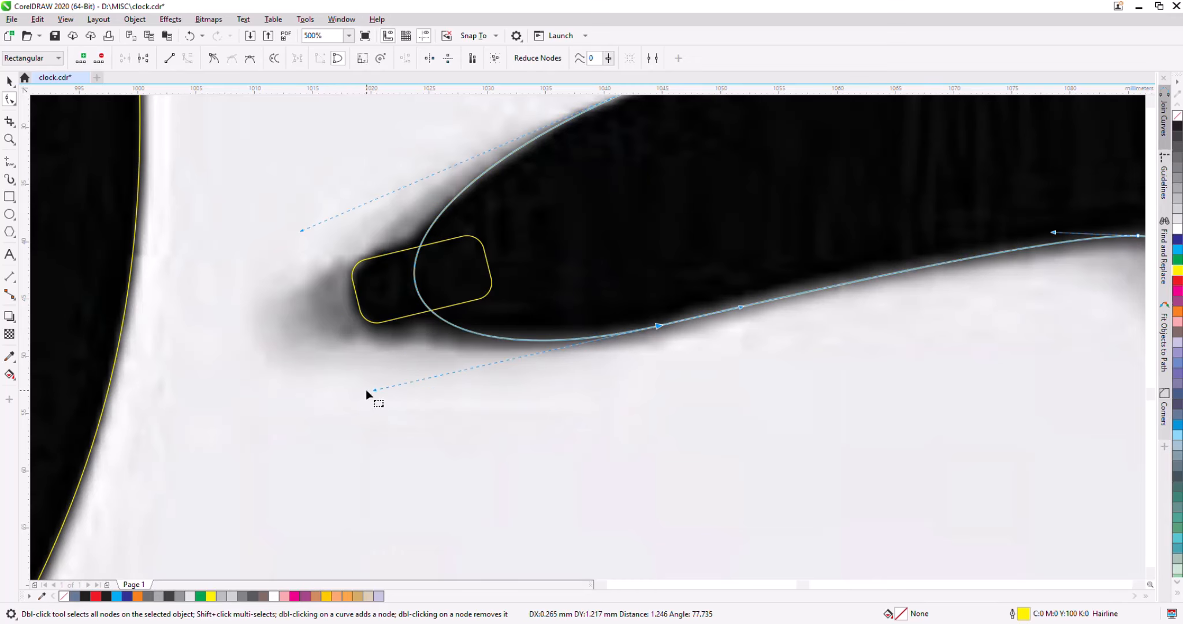
pyautogui.scroll(-5, 510, 352)
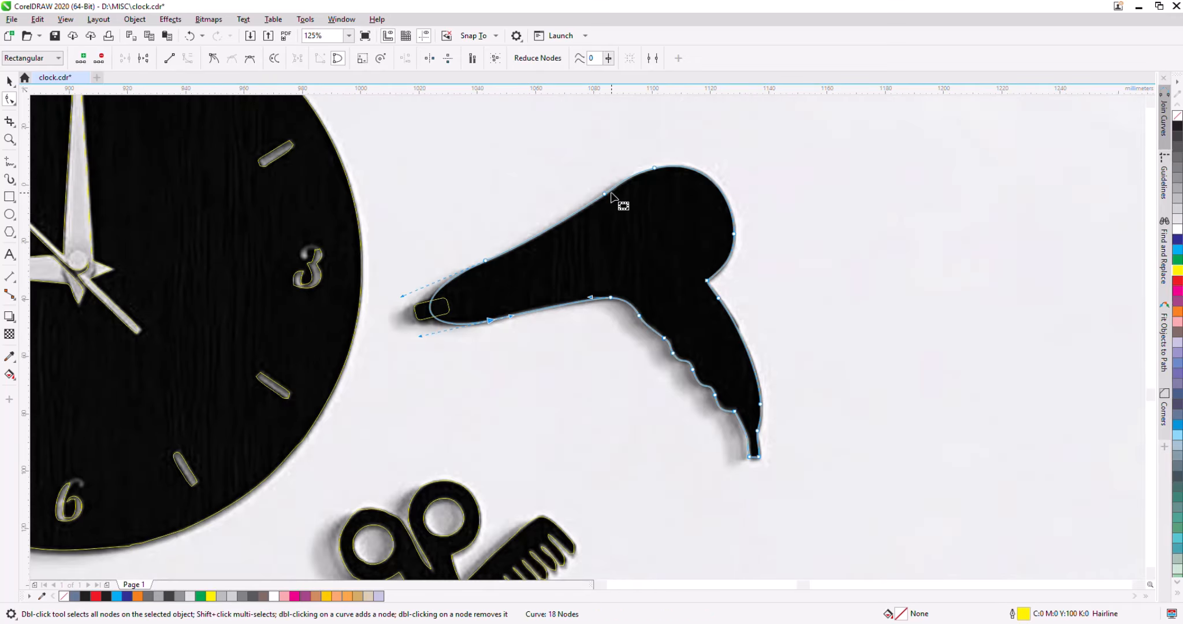
# Delete the surplus node on the hair dryer's upper edge and adjust the curve handles to follow the photo.
pyautogui.scroll(1, 611, 193)
pyautogui.doubleClick(598, 195)
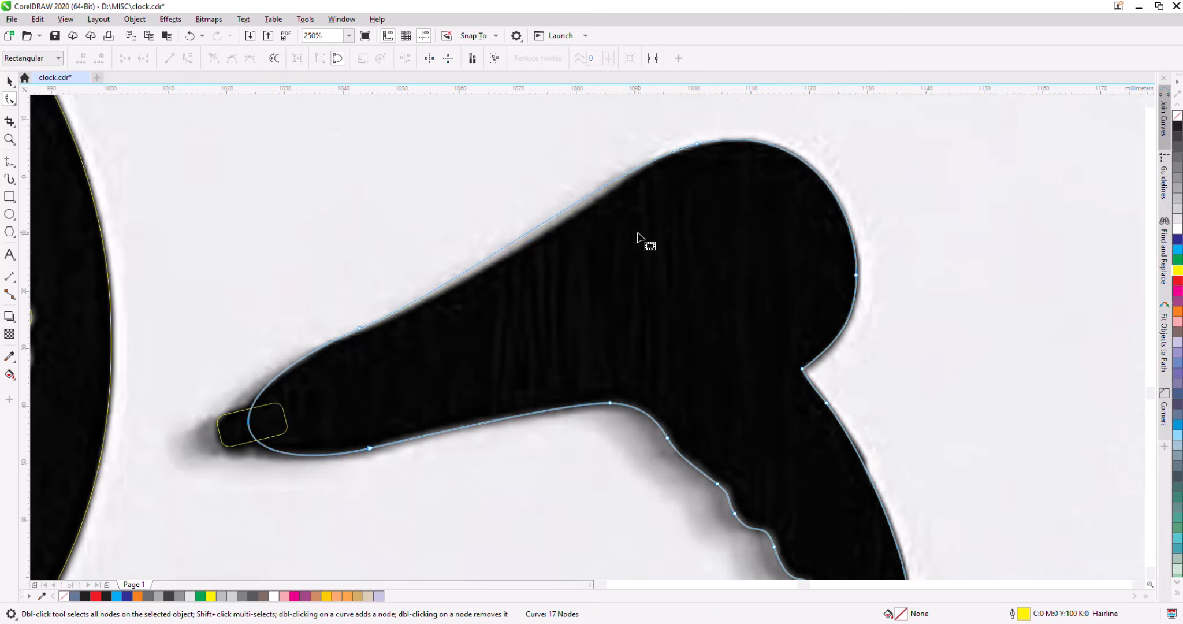
pyautogui.click(359, 328)
pyautogui.moveTo(462, 282); pyautogui.dragTo(570, 235)
pyautogui.moveTo(615, 164); pyautogui.dragTo(612, 169)
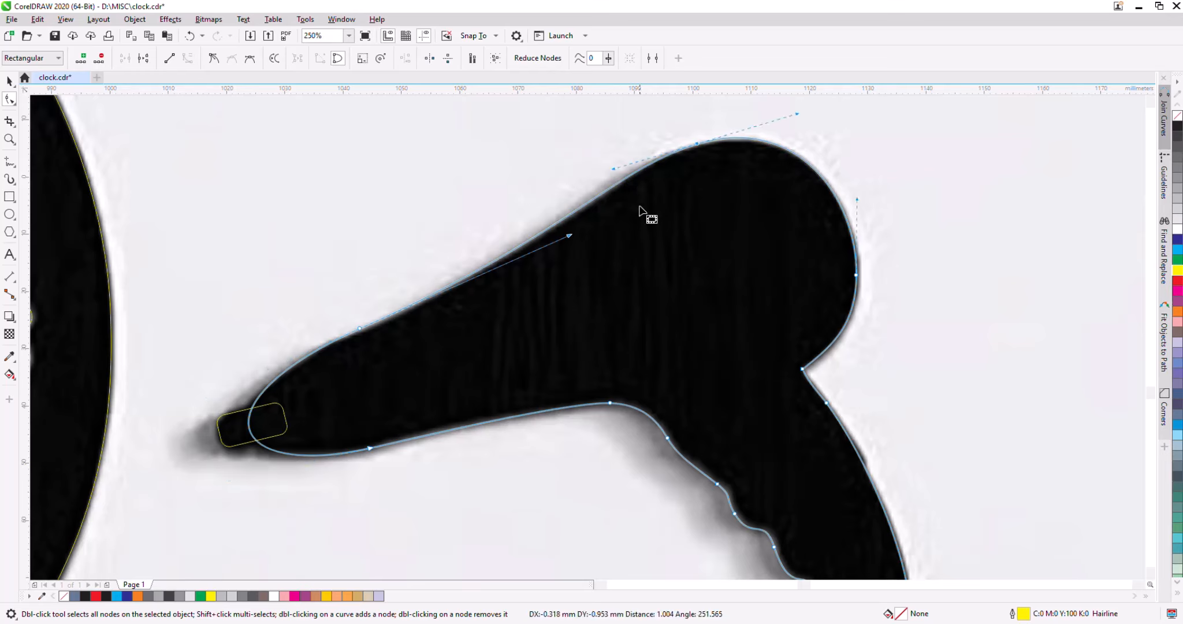
# Delete the node on the hair dryer's rounded back and reshape the curve to match the photo.
pyautogui.click(643, 211)
pyautogui.scroll(1, 860, 271)
pyautogui.doubleClick(852, 278)
pyautogui.moveTo(745, 469); pyautogui.dragTo(1004, 293)
pyautogui.scroll(-1, 939, 348)
pyautogui.moveTo(867, 165); pyautogui.dragTo(869, 160)
pyautogui.scroll(-1, 566, 213)
pyautogui.scroll(2, 662, 372)
pyautogui.scroll(-1, 540, 272)
# Delete two surplus nodes on the outer edge of the dryer's handle and bend that edge to the photo.
pyautogui.doubleClick(709, 254)
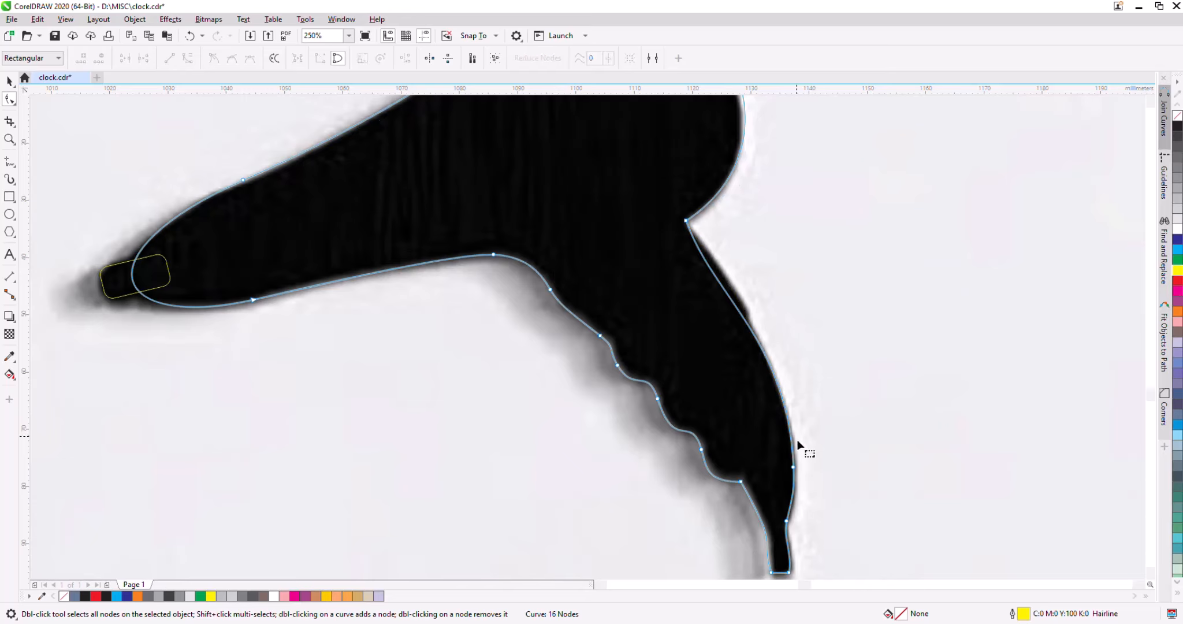
pyautogui.doubleClick(793, 466)
pyautogui.click(686, 221)
pyautogui.moveTo(726, 333); pyautogui.dragTo(734, 296)
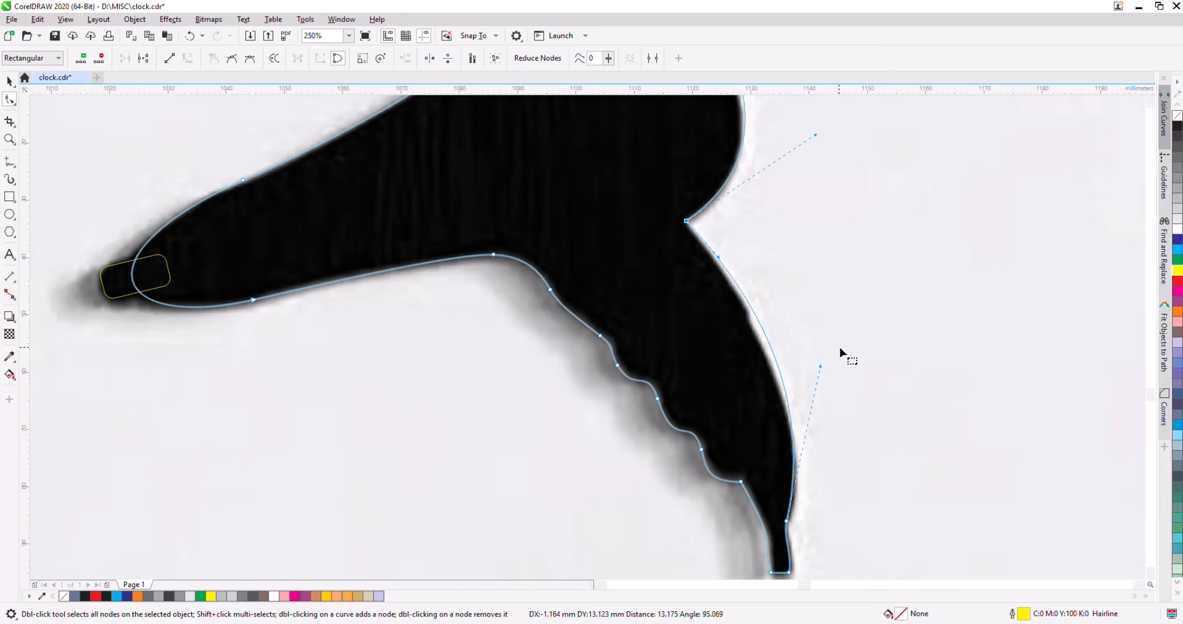
pyautogui.scroll(-2, 768, 419)
pyautogui.scroll(3, 764, 413)
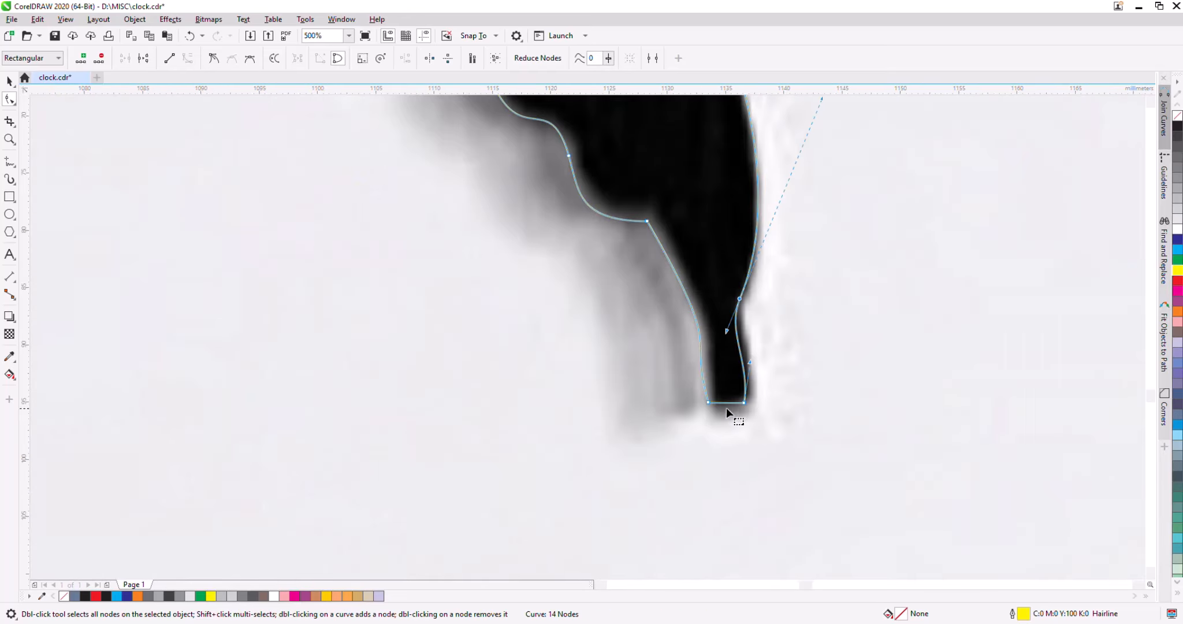
# Straighten the outer edge at the handle's lower end, reposition its corner nodes and curve the inner edge along the black shape.
pyautogui.rightClick(740, 298)
pyautogui.click(757, 346)
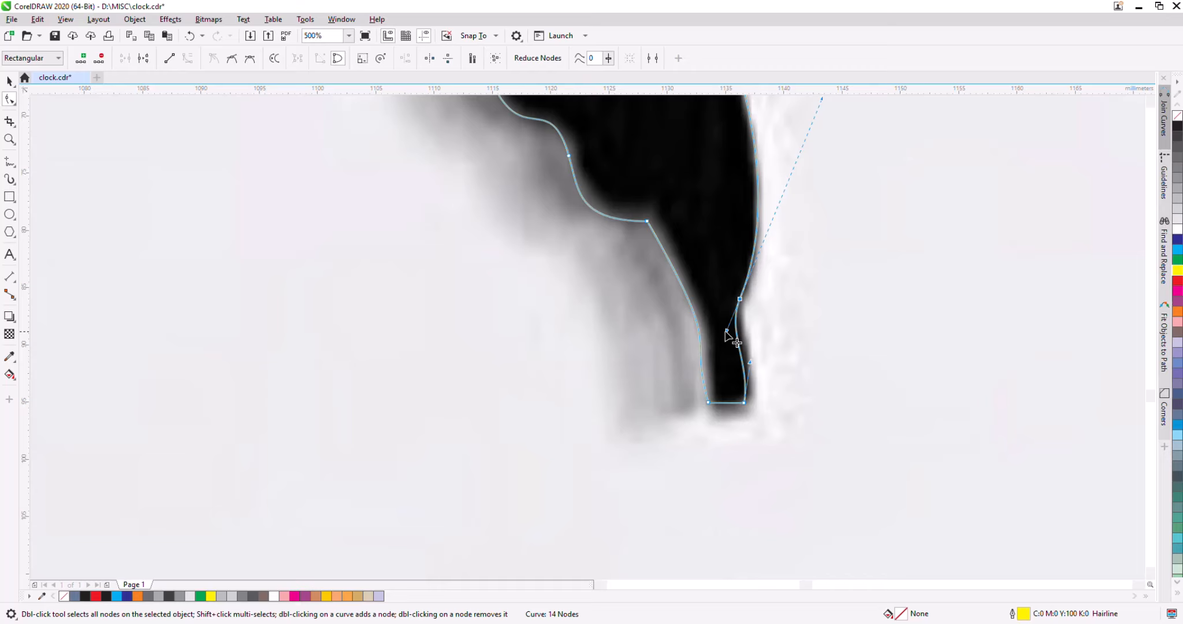
pyautogui.moveTo(745, 404); pyautogui.dragTo(751, 384)
pyautogui.click(772, 399)
pyautogui.click(752, 402)
pyautogui.moveTo(742, 335); pyautogui.dragTo(742, 322)
pyautogui.click(715, 401)
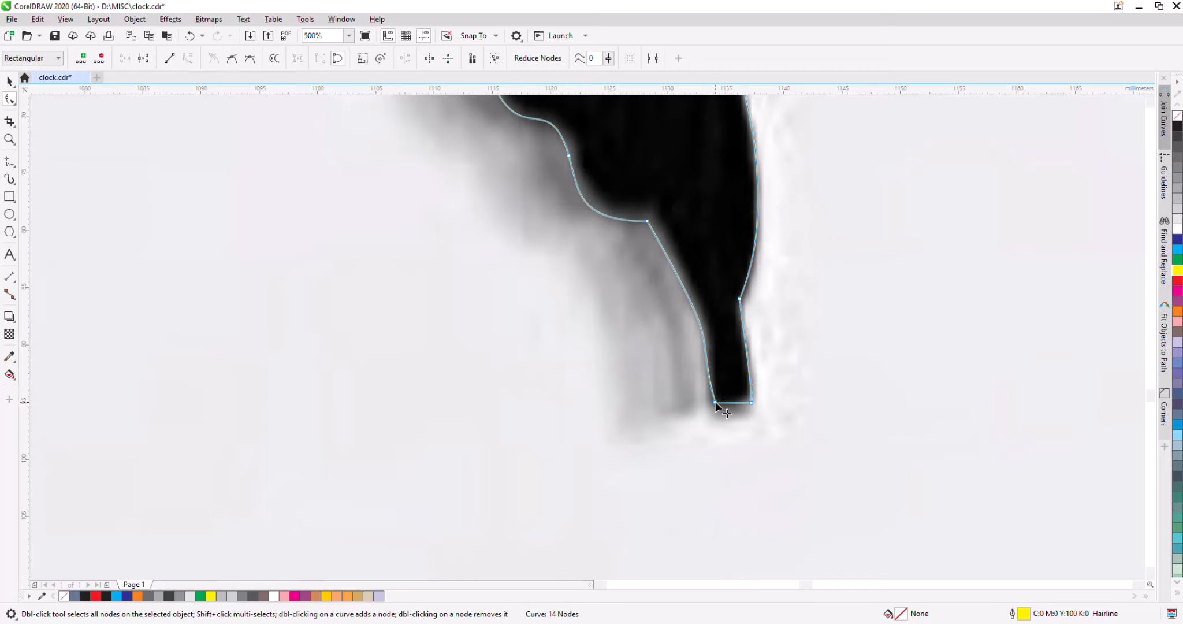
pyautogui.moveTo(715, 402); pyautogui.dragTo(715, 405)
pyautogui.moveTo(693, 326); pyautogui.dragTo(713, 376)
pyautogui.moveTo(725, 358); pyautogui.dragTo(708, 277)
# Draw a thin, slightly tilted rectangle across the handle's lower end and cut the hair dryer outline with it.
pyautogui.press('Escape')
pyautogui.press('F6')
pyautogui.moveTo(590, 440)
pyautogui.mouseDown()
pyautogui.moveTo(804, 400)
pyautogui.moveTo(780, 416)
pyautogui.mouseUp()
pyautogui.press('space')
pyautogui.click(696, 420)
pyautogui.keyDown('shift'); pyautogui.click(721, 360); pyautogui.keyUp('shift')
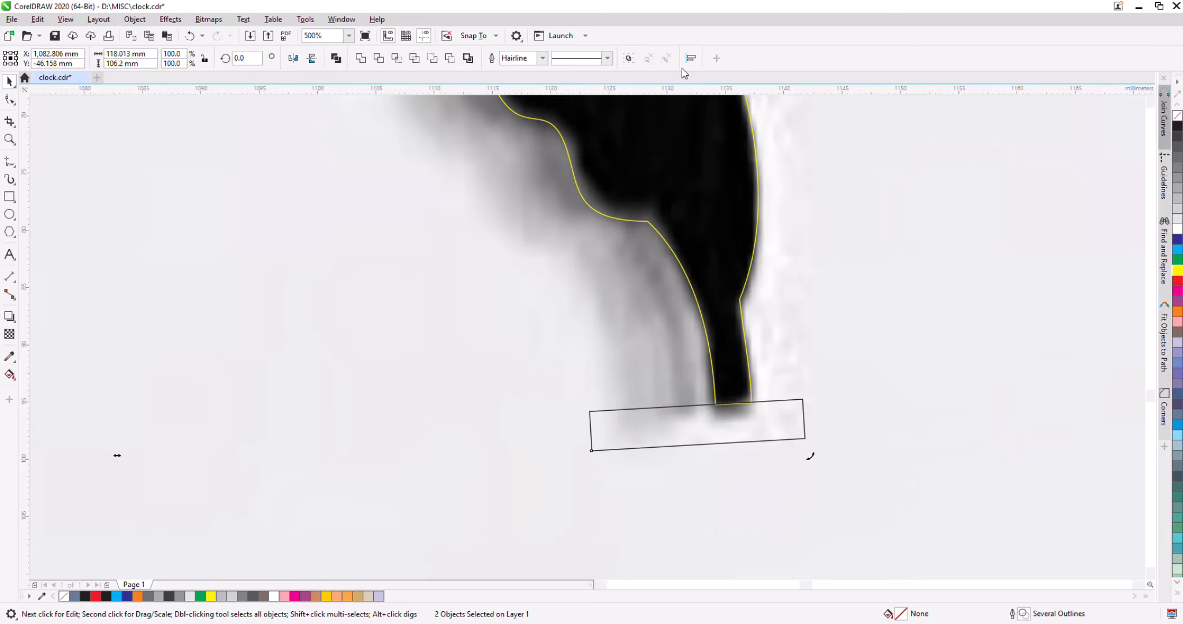
pyautogui.click(468, 58)
pyautogui.click(14, 103)
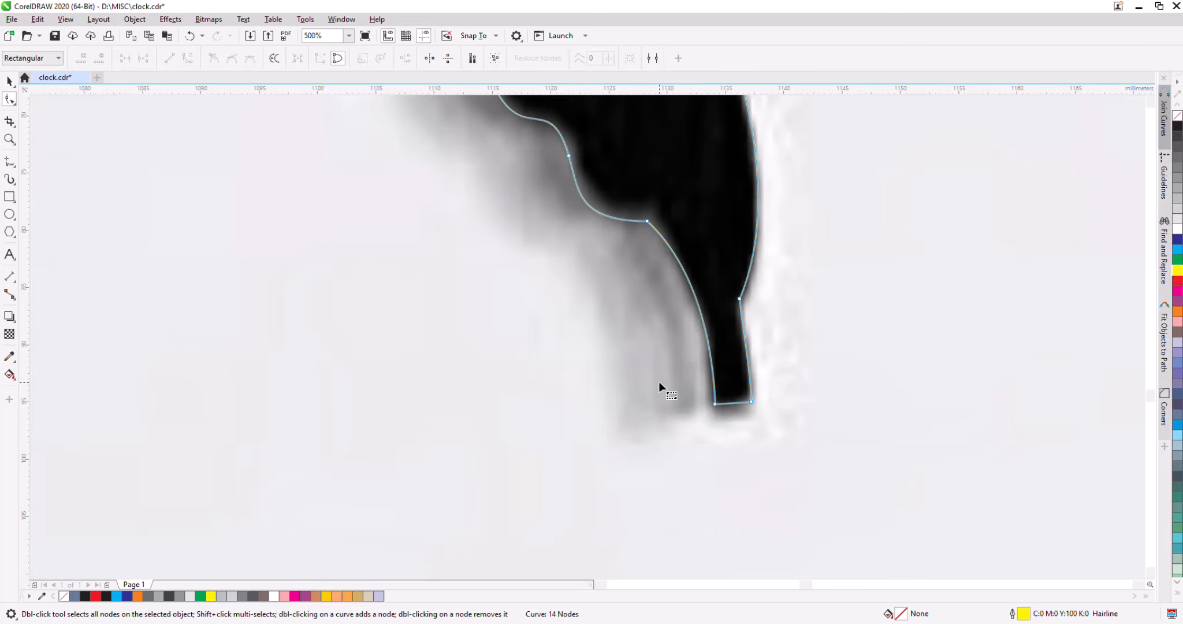
# Adjust the nodes and curve handles of the wavy finger grip on the dryer's handle to fit the photo.
pyautogui.scroll(-2, 657, 381)
pyautogui.scroll(2, 616, 323)
pyautogui.scroll(1, 757, 428)
pyautogui.scroll(-1, 754, 430)
pyautogui.moveTo(753, 430); pyautogui.dragTo(687, 437)
pyautogui.moveTo(558, 197); pyautogui.dragTo(562, 200)
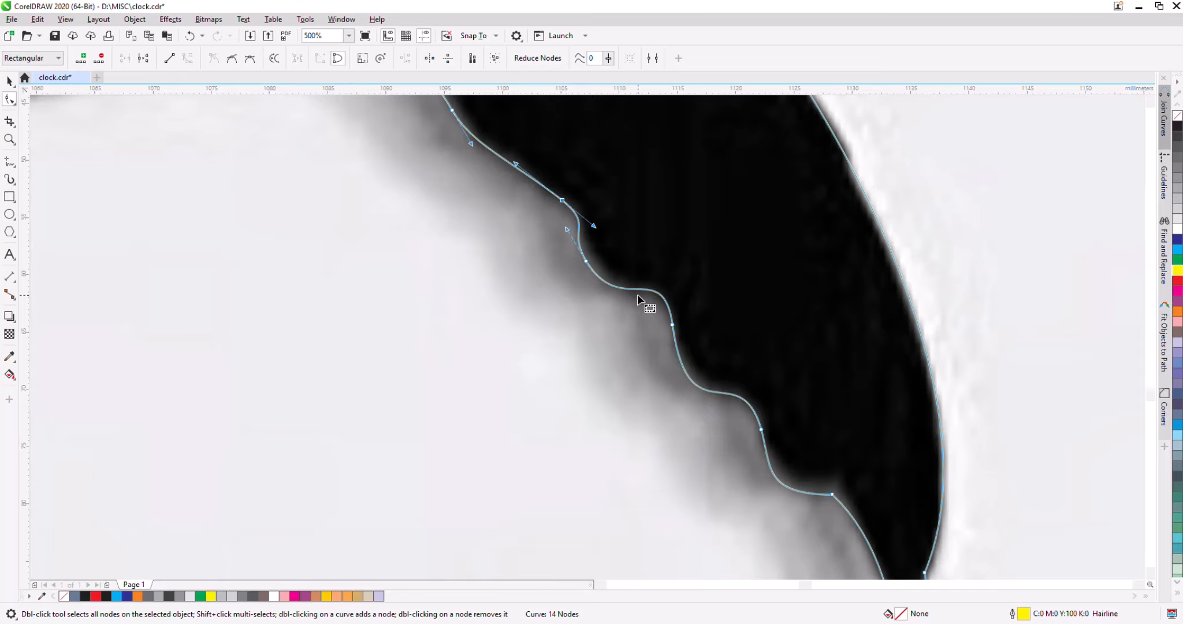
pyautogui.doubleClick(595, 275)
pyautogui.doubleClick(629, 288)
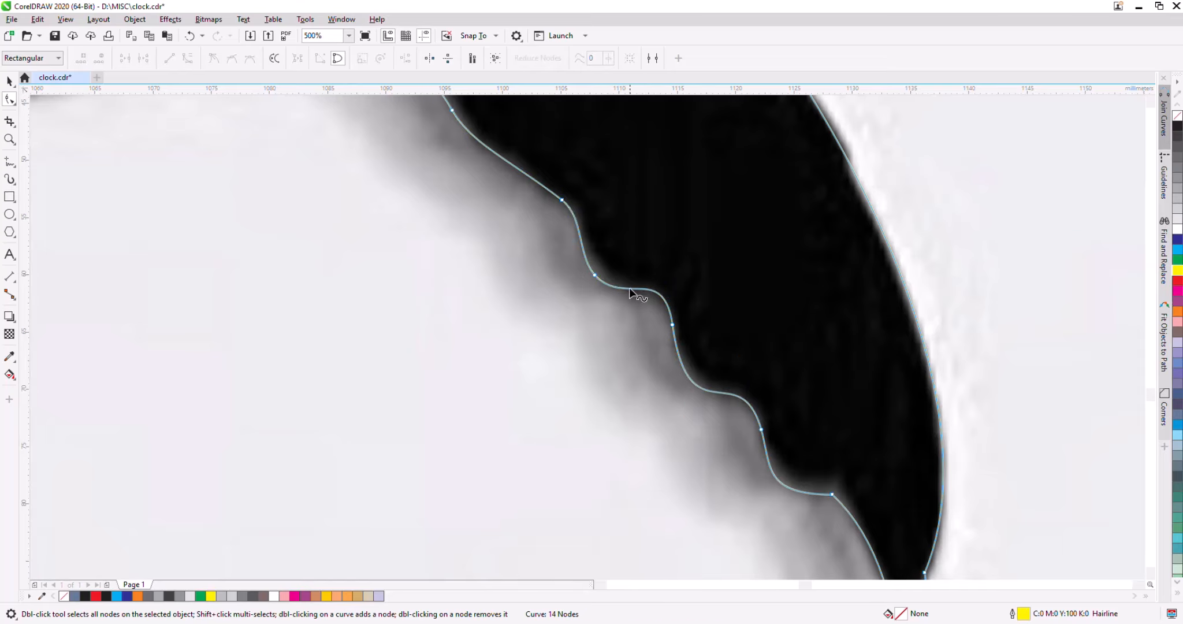
pyautogui.click(562, 199)
pyautogui.moveTo(585, 217); pyautogui.dragTo(588, 218)
# Rotate the rounded rectangle at the hair dryer's nozzle tip to about 16.9 degrees.
pyautogui.scroll(-2, 567, 318)
pyautogui.scroll(2, 551, 289)
pyautogui.press('space')
pyautogui.click(551, 290)
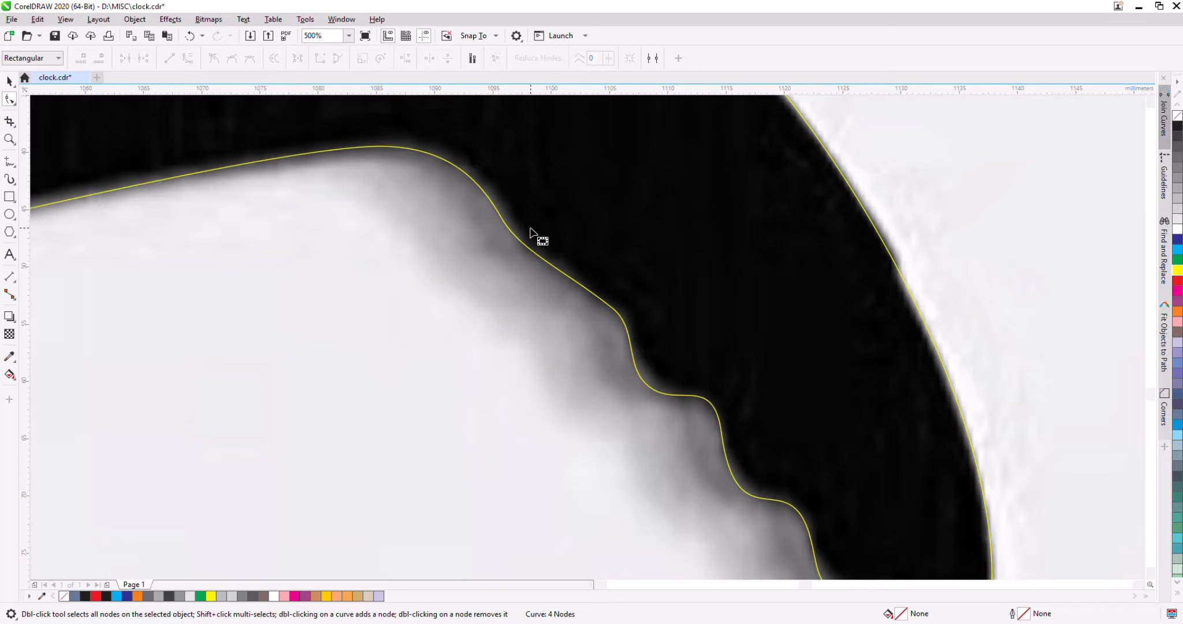
pyautogui.scroll(-5, 686, 250)
pyautogui.scroll(4, 581, 278)
pyautogui.scroll(-1, 568, 339)
pyautogui.click(571, 315)
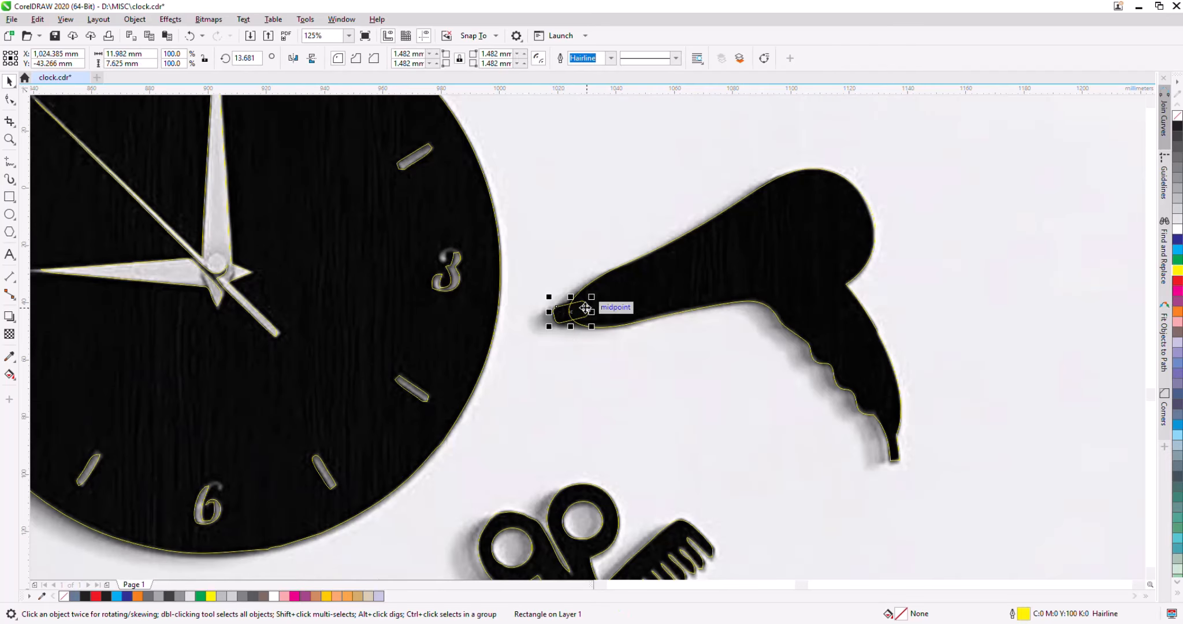
pyautogui.click(579, 309)
pyautogui.scroll(2, 591, 303)
pyautogui.moveTo(586, 282); pyautogui.dragTo(580, 321)
pyautogui.scroll(-2, 581, 315)
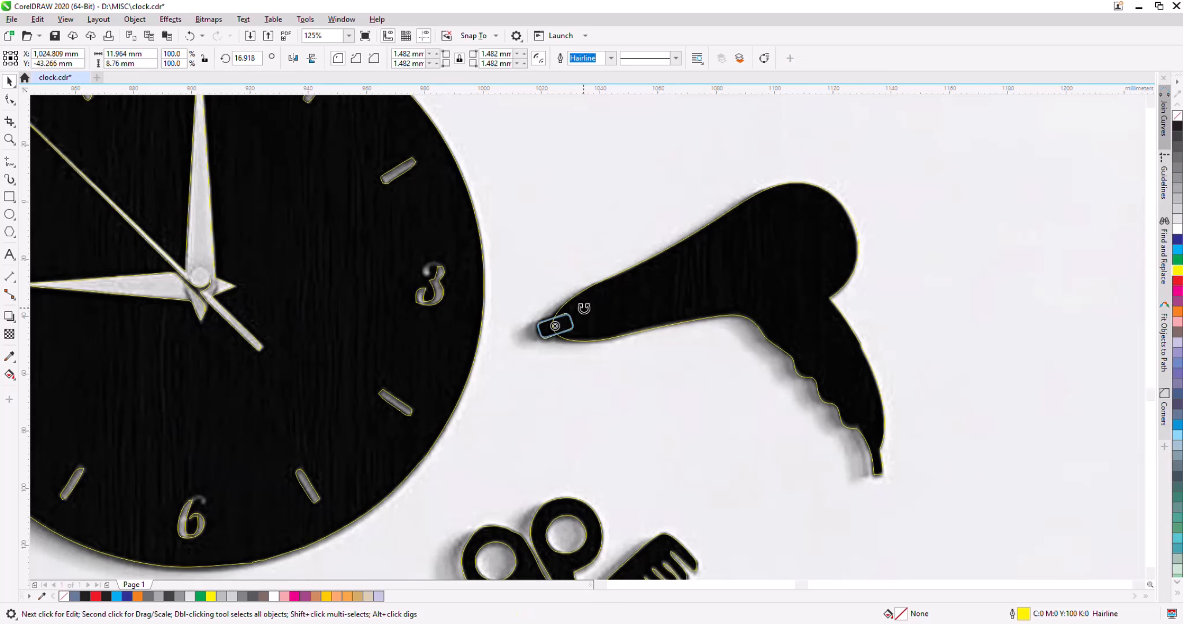
# Weld the rounded nozzle rectangle to the hair dryer outline.
pyautogui.keyDown('shift'); pyautogui.click(624, 305); pyautogui.keyUp('shift')
pyautogui.click(361, 59)
pyautogui.click(584, 414)
pyautogui.scroll(-2, 715, 290)
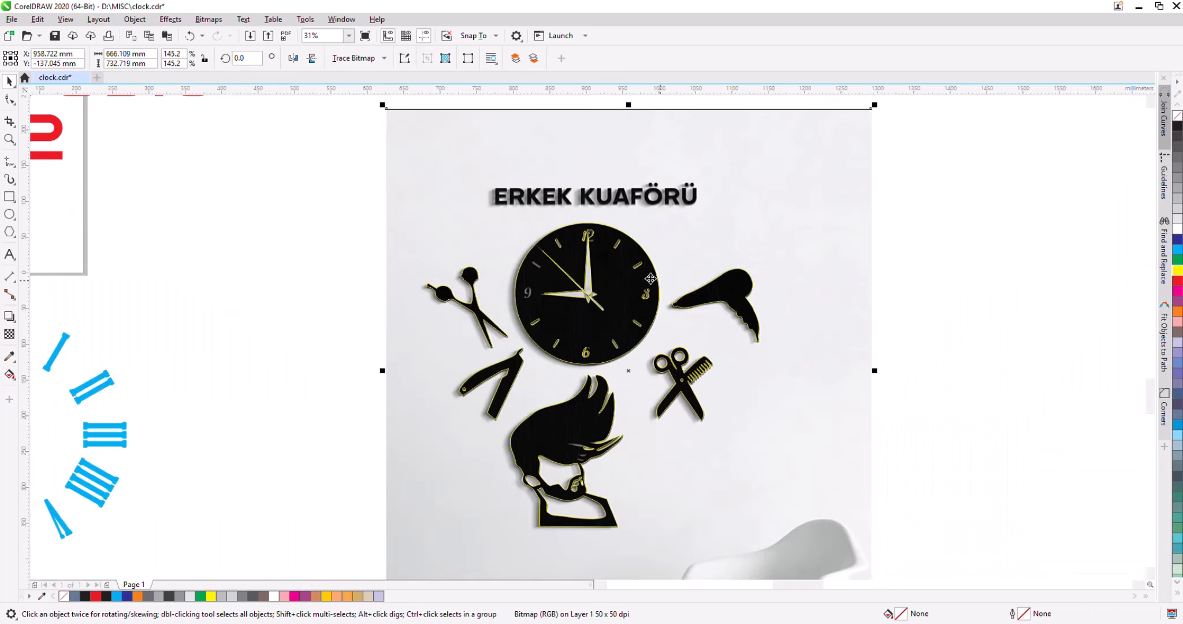
# Select all nodes of the open scissors beside the clock and reduce their number by raising the curve smoothness.
pyautogui.scroll(2, 467, 297)
pyautogui.click(467, 328)
pyautogui.click(10, 100)
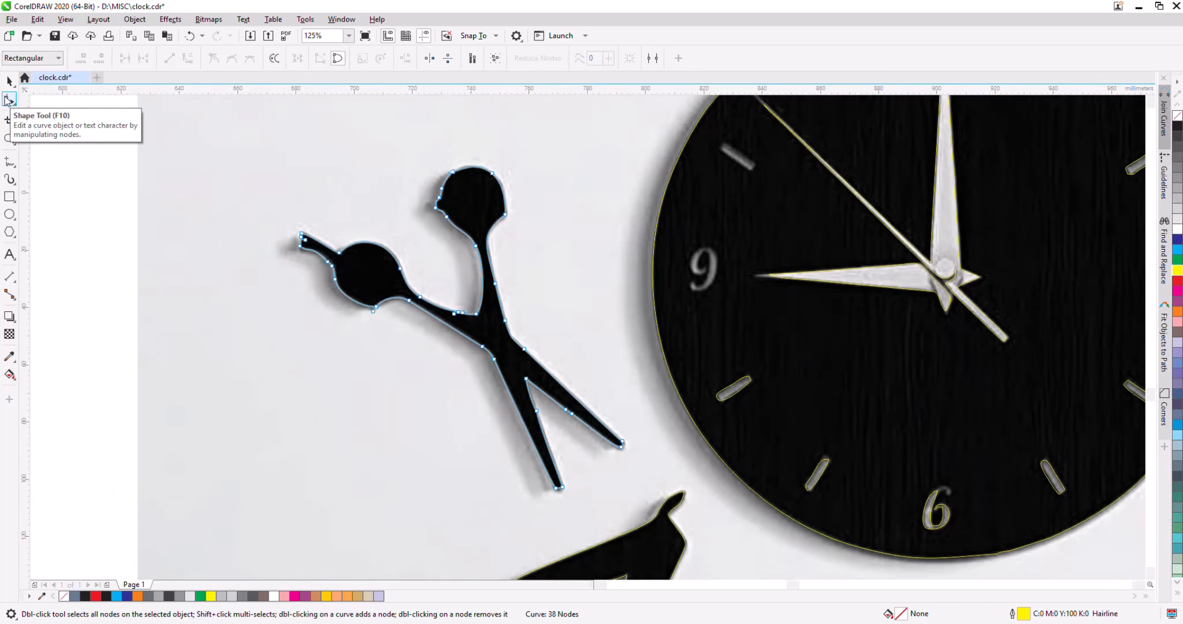
pyautogui.moveTo(264, 120); pyautogui.dragTo(676, 540)
pyautogui.click(609, 59)
pyautogui.click(569, 136)
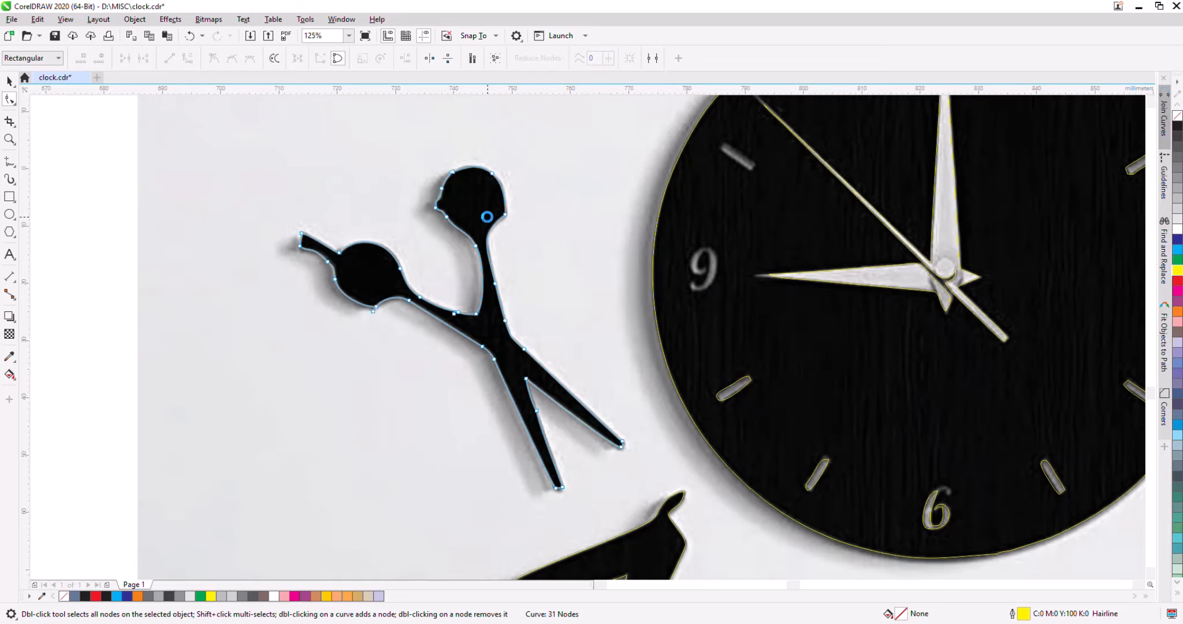
# Rebuild the corner on the clock-facing side of the scissors' upper finger ring by adding and moving a node and adjusting its curve.
pyautogui.scroll(2, 487, 217)
pyautogui.doubleClick(511, 251)
pyautogui.doubleClick(558, 207)
pyautogui.scroll(-1, 612, 220)
pyautogui.scroll(1, 579, 188)
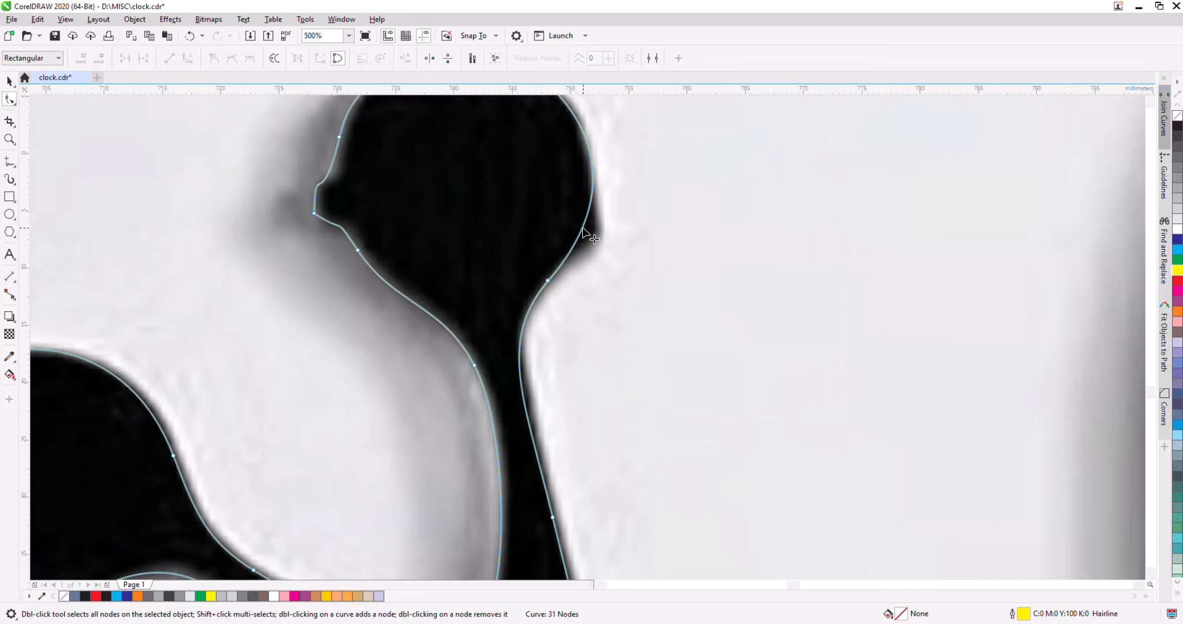
pyautogui.doubleClick(582, 227)
pyautogui.moveTo(583, 227); pyautogui.dragTo(599, 241)
pyautogui.moveTo(619, 190); pyautogui.dragTo(594, 159)
pyautogui.scroll(-2, 575, 301)
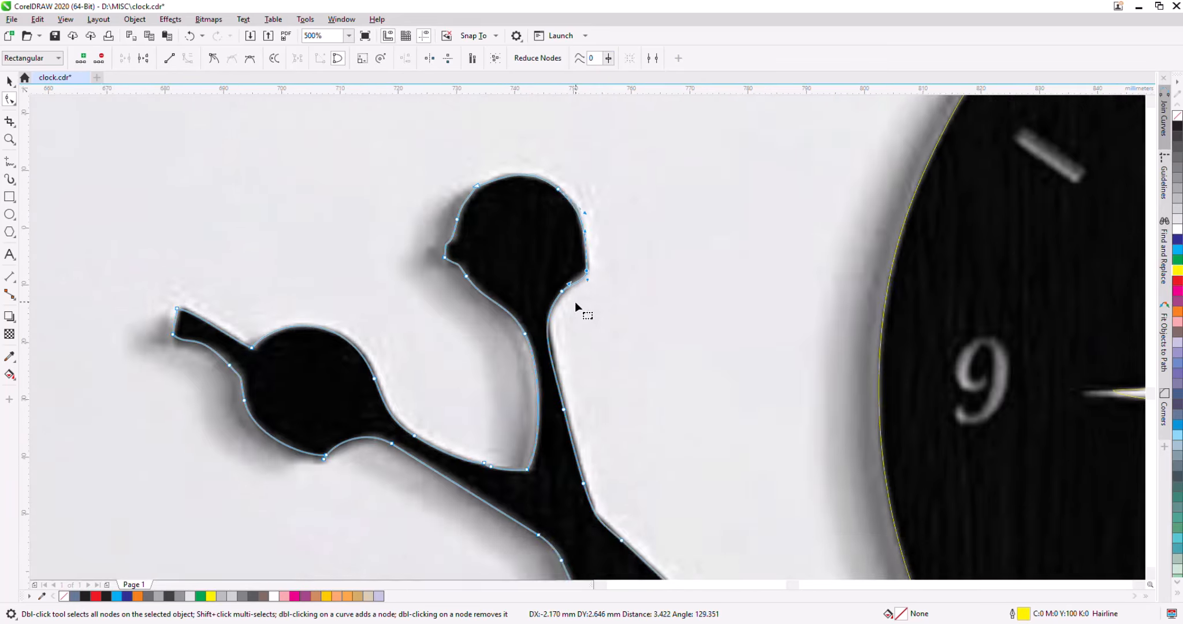
# Clean up the surplus nodes around the crown and outer side of the upper finger ring and reshape its arc.
pyautogui.scroll(3, 578, 262)
pyautogui.doubleClick(509, 179)
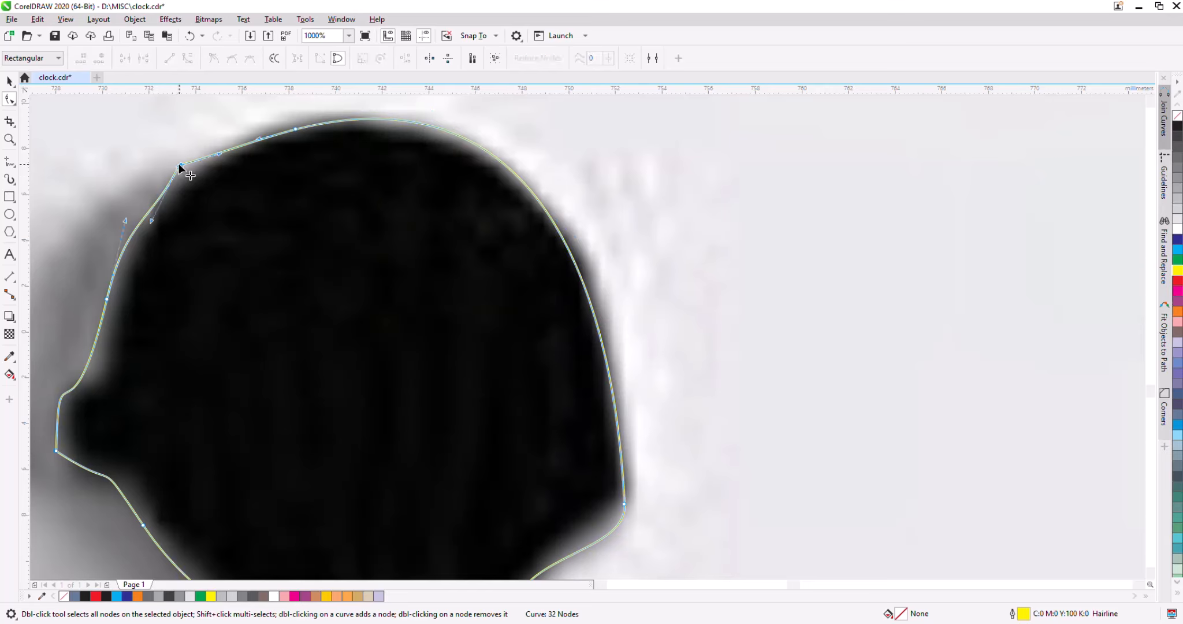
pyautogui.doubleClick(179, 164)
pyautogui.doubleClick(82, 377)
pyautogui.moveTo(82, 377); pyautogui.dragTo(93, 160)
pyautogui.doubleClick(106, 300)
# Reshape the small knob on the outer side of the upper finger ring into a round bump.
pyautogui.rightClick(106, 379)
pyautogui.click(190, 484)
pyautogui.scroll(-2, 253, 338)
pyautogui.scroll(2, 281, 389)
pyautogui.moveTo(280, 389)
pyautogui.mouseDown()
pyautogui.moveTo(291, 393)
pyautogui.moveTo(272, 376)
pyautogui.moveTo(290, 382)
pyautogui.mouseUp()
pyautogui.moveTo(213, 319); pyautogui.dragTo(227, 388)
pyautogui.scroll(-2, 390, 348)
# Add a node on the finger ring's lower outer edge and delete the surplus one to smooth the edge below the knob.
pyautogui.scroll(2, 452, 474)
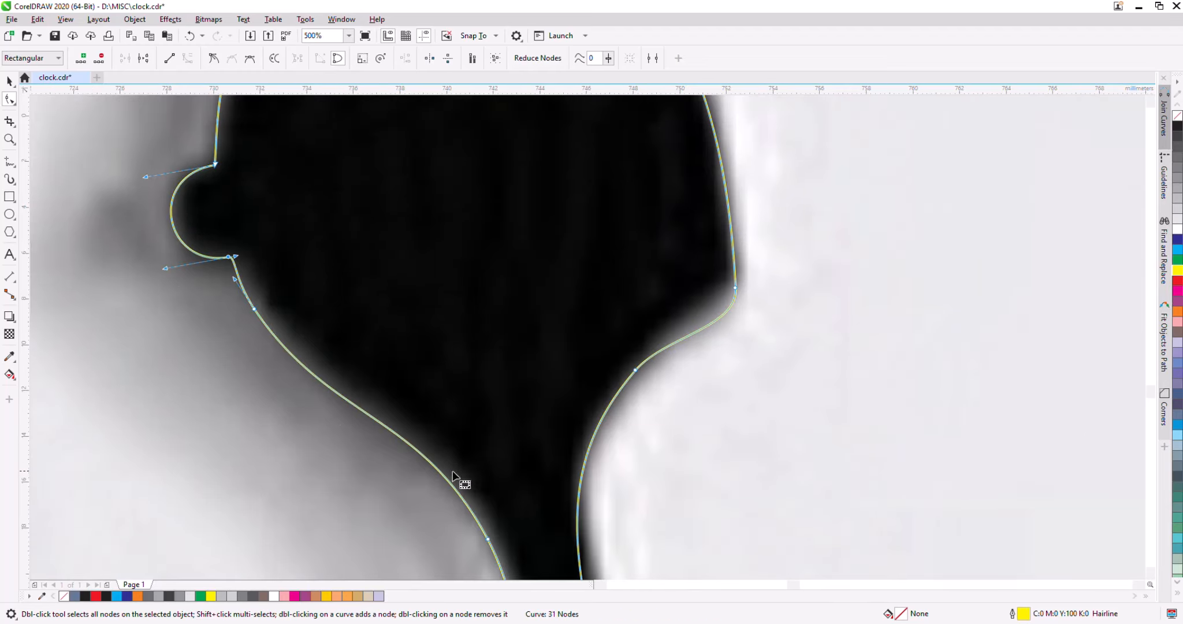
pyautogui.moveTo(422, 413); pyautogui.dragTo(443, 404)
pyautogui.doubleClick(389, 419)
pyautogui.doubleClick(254, 309)
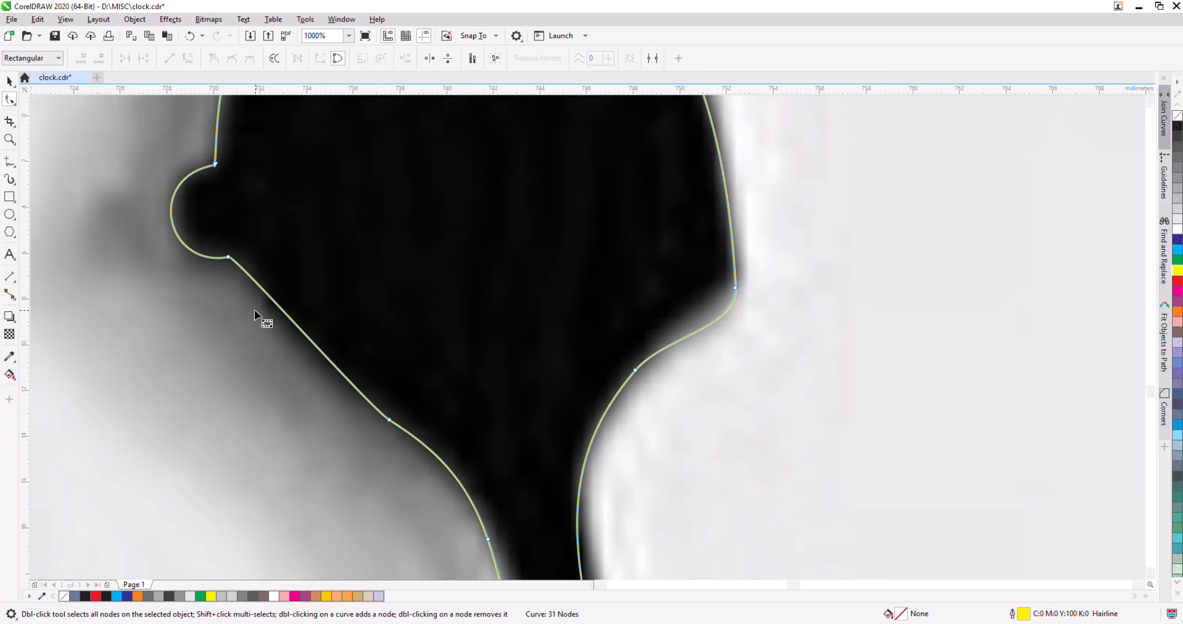
# Convert the edge below the upper finger ring's knob to a curve and bow it outward to follow the photo.
pyautogui.click(228, 258)
pyautogui.rightClick(230, 258)
pyautogui.click(282, 327)
pyautogui.moveTo(280, 309); pyautogui.dragTo(283, 364)
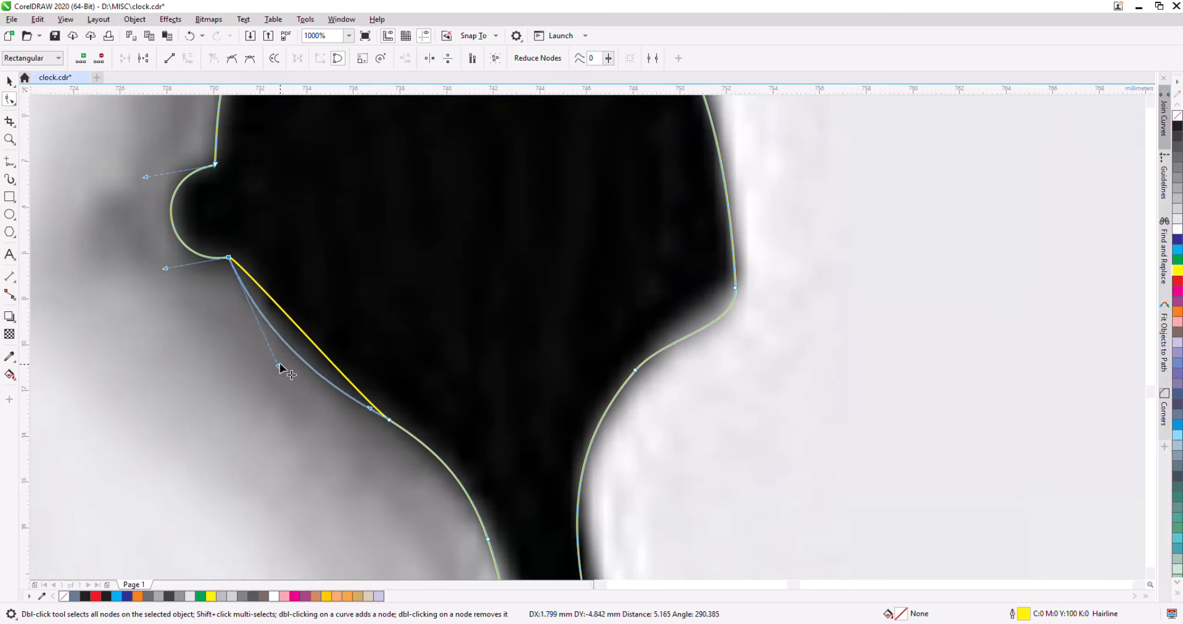
# Refit the clock-facing edge of the upper ring's neck and shank by adjusting its nodes and curve handles.
pyautogui.scroll(-2, 390, 280)
pyautogui.moveTo(517, 559); pyautogui.dragTo(525, 560)
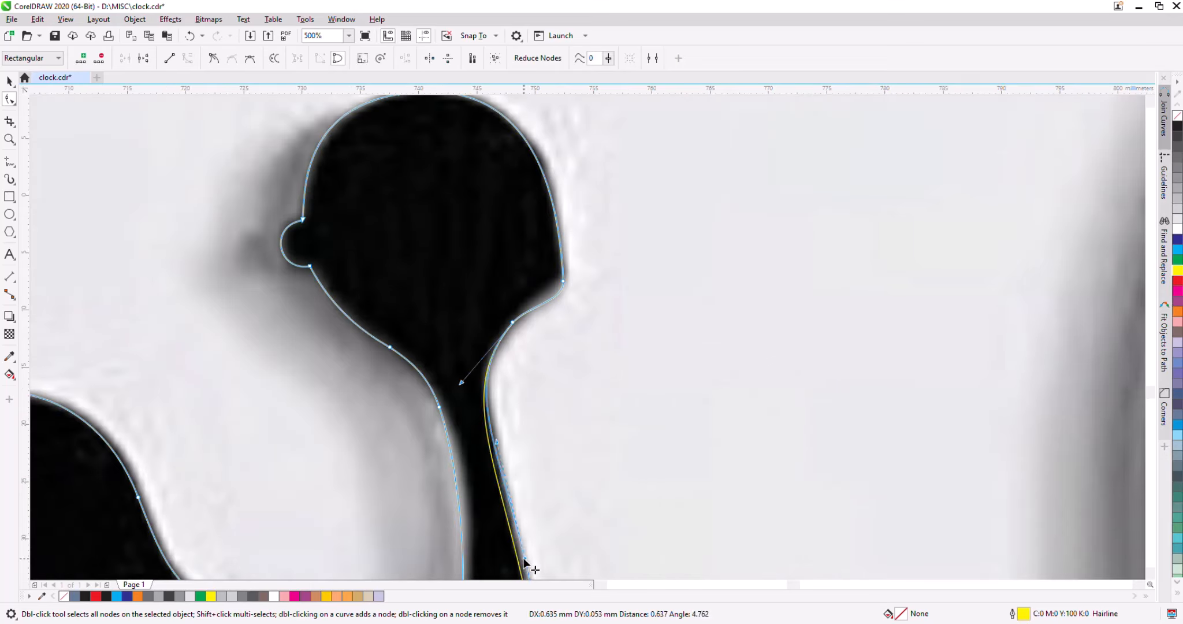
pyautogui.moveTo(467, 367); pyautogui.dragTo(469, 359)
pyautogui.scroll(4, 501, 340)
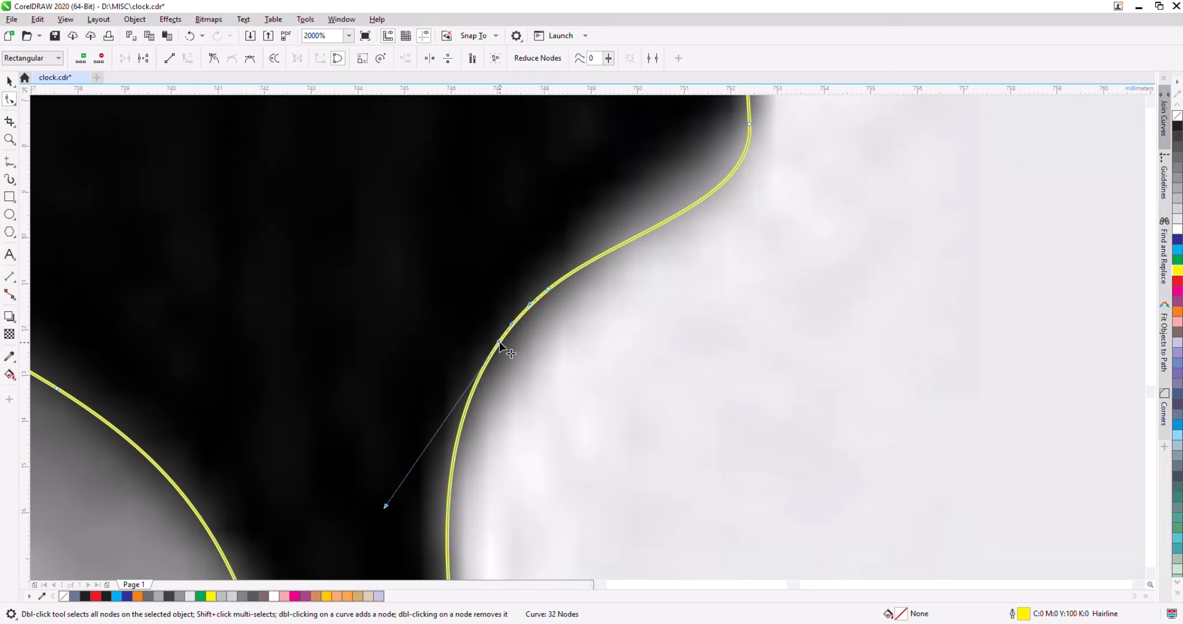
pyautogui.scroll(-4, 537, 291)
pyautogui.moveTo(605, 215); pyautogui.dragTo(606, 186)
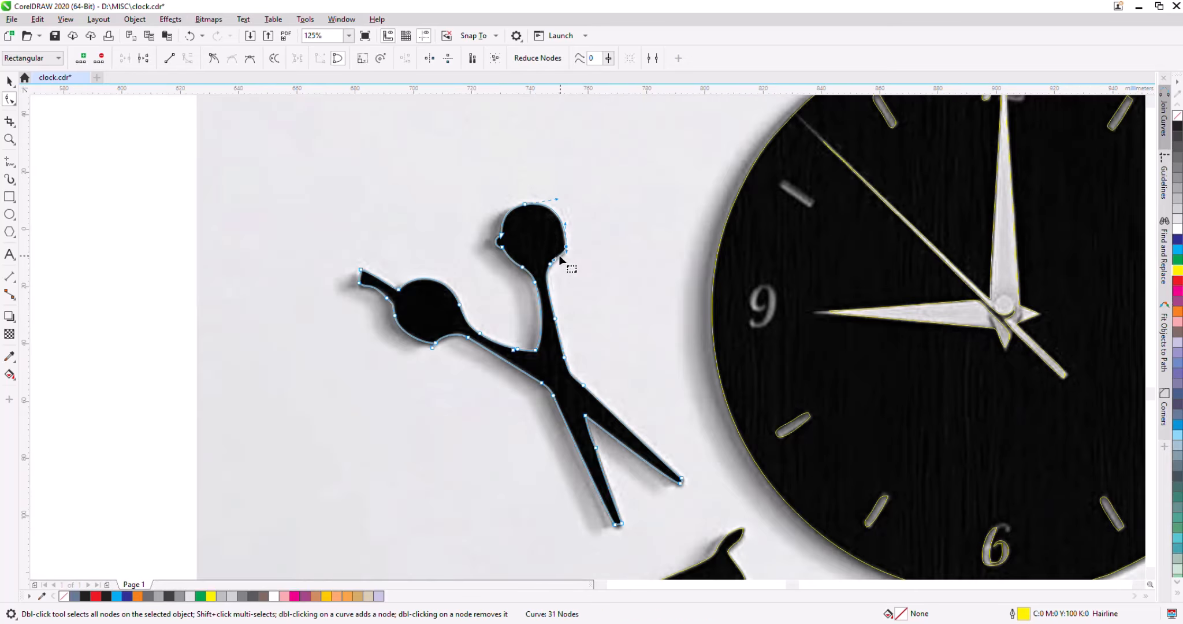
# Delete the surplus nodes on both edges of the scissors around the pivot.
pyautogui.scroll(-4, 606, 187)
pyautogui.scroll(2, 565, 283)
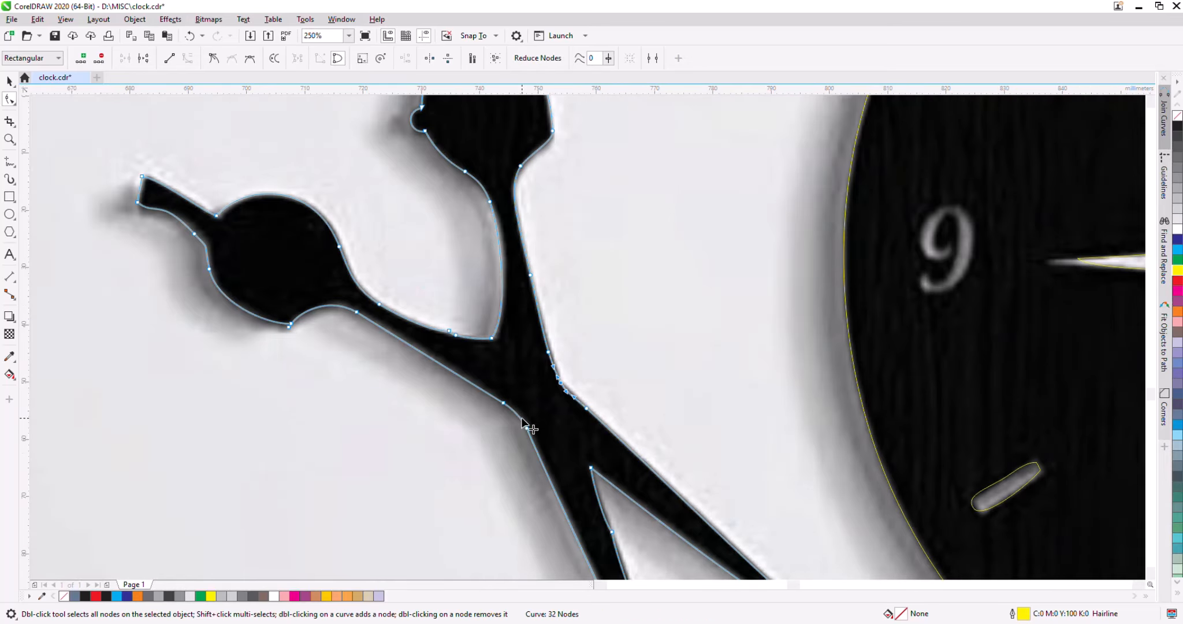
pyautogui.press('Delete')
pyautogui.scroll(-2, 439, 293)
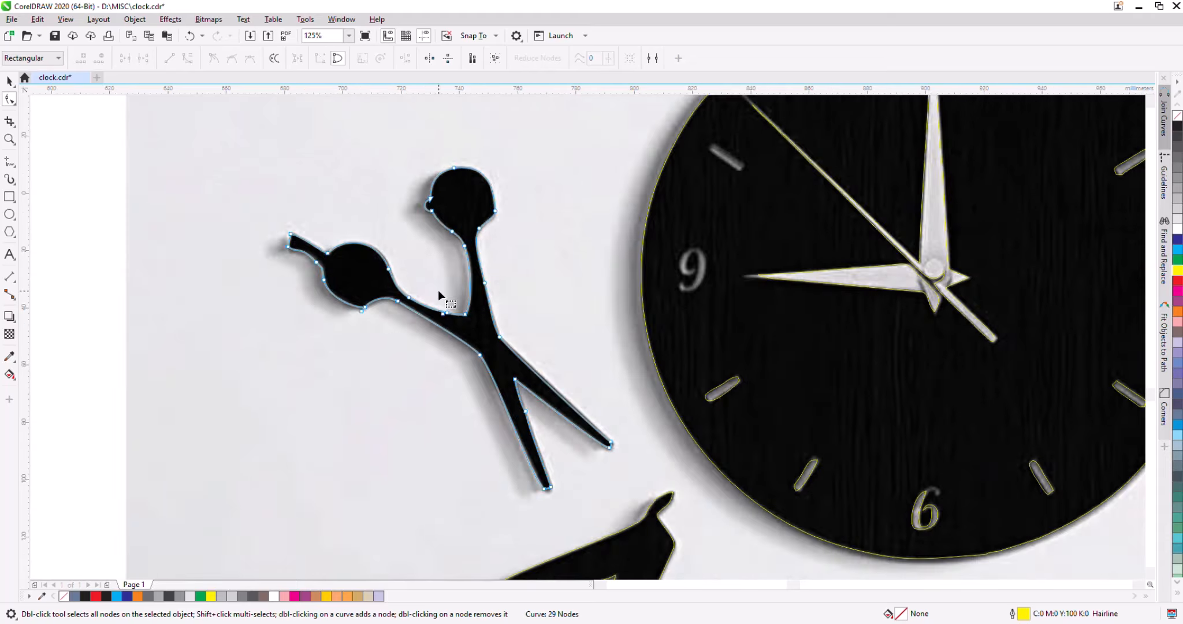
pyautogui.click(484, 354)
pyautogui.press('Delete')
# Convert the blade edges to straight lines and extend both blade tips to points well beyond the photographed tips.
pyautogui.scroll(2, 523, 405)
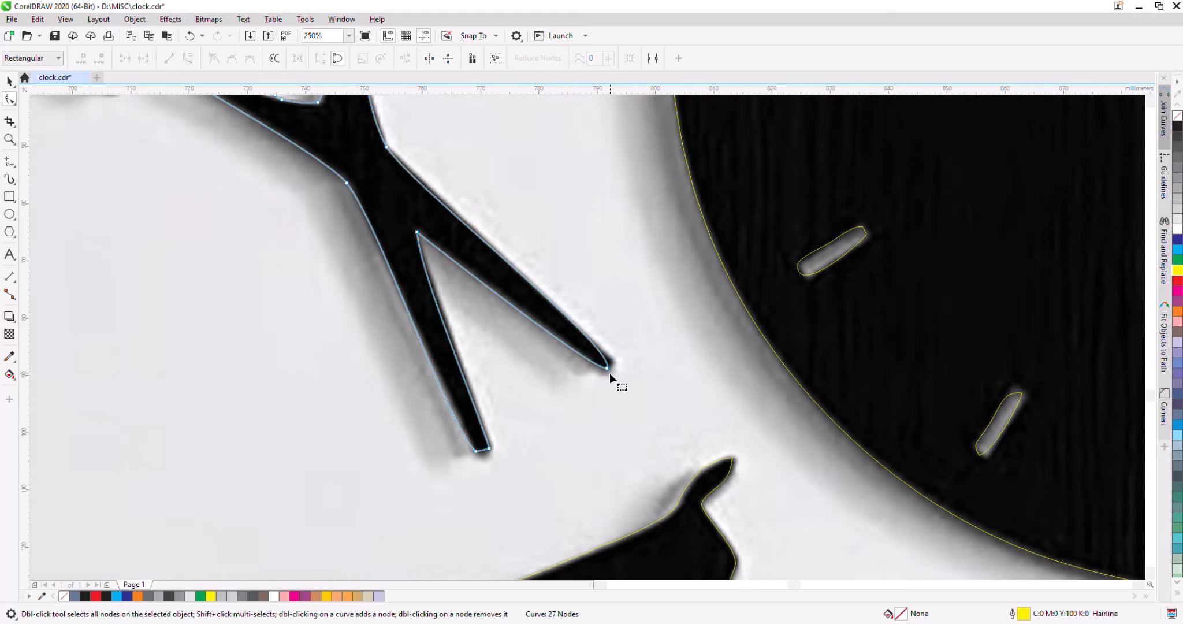
pyautogui.rightClick(606, 368)
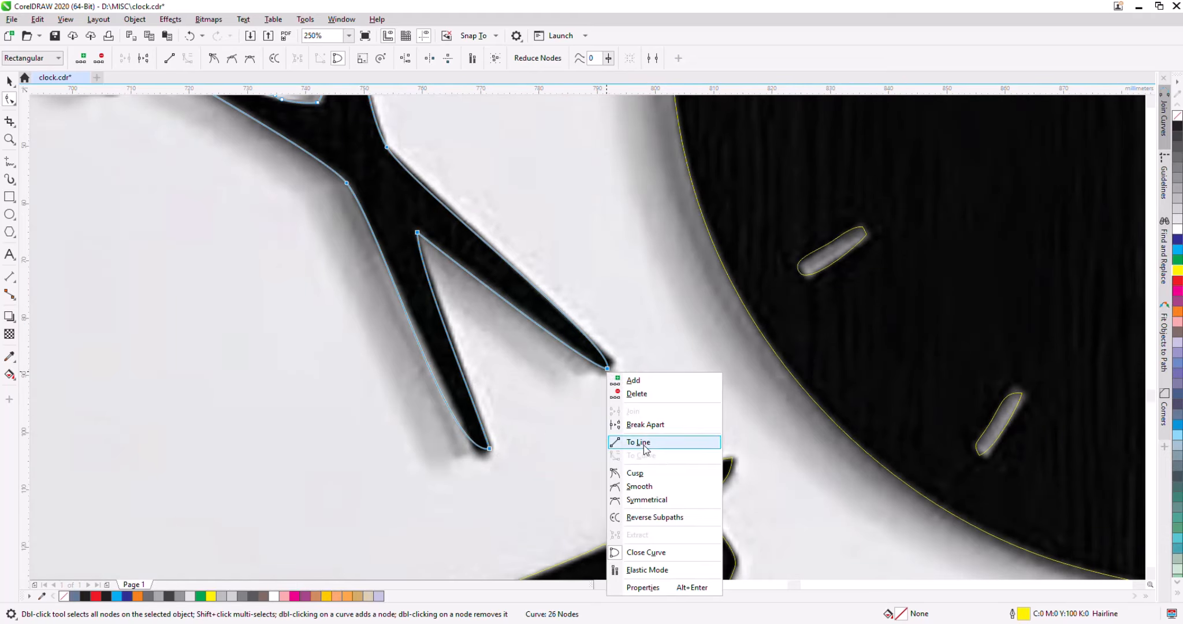
pyautogui.click(635, 440)
pyautogui.moveTo(606, 368); pyautogui.dragTo(674, 418)
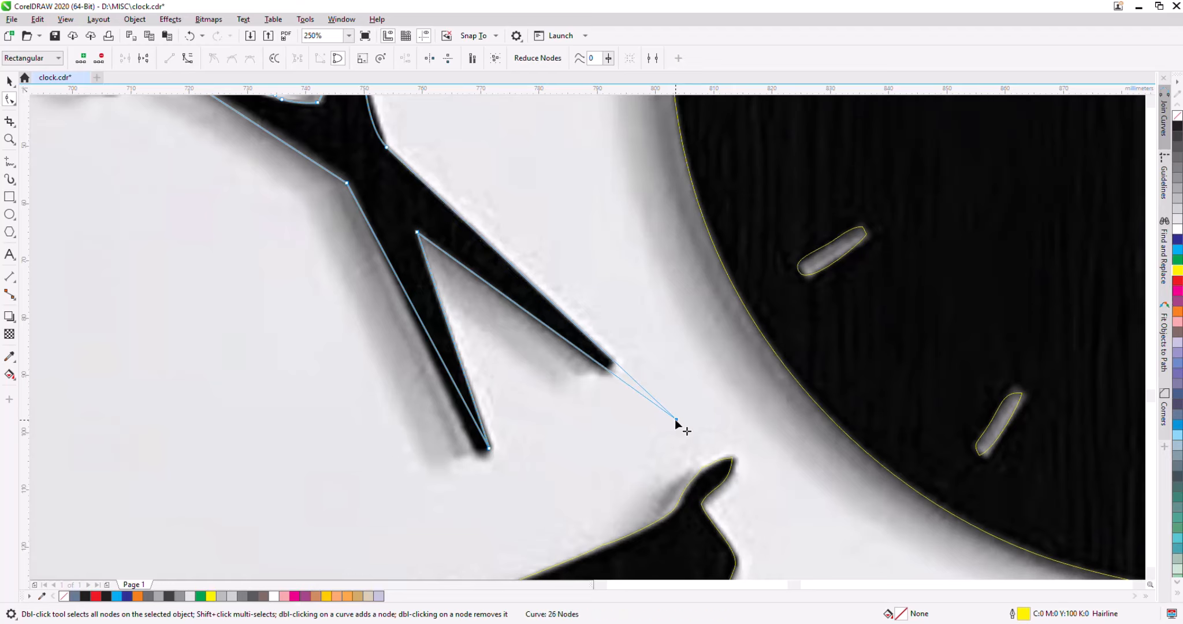
pyautogui.moveTo(489, 448); pyautogui.dragTo(520, 540)
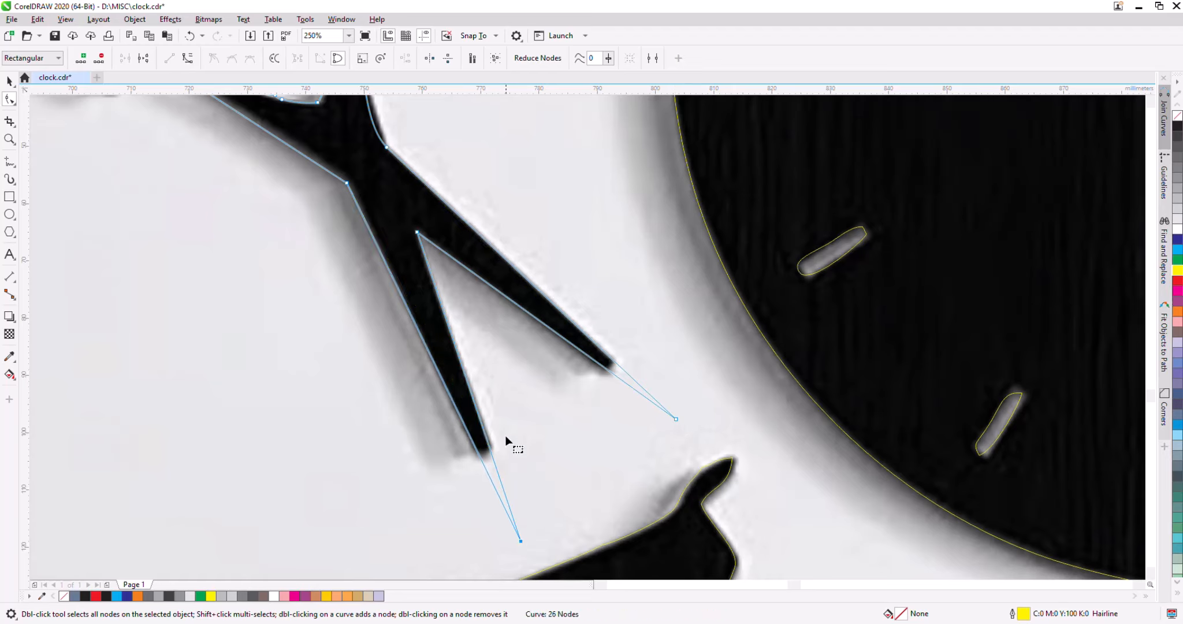
# Draw a rectangle about 18 × 11 mm, rotate it about 50°, and place it over the clock-side blade's extended tip.
pyautogui.click(9, 197)
pyautogui.moveTo(594, 413); pyautogui.dragTo(651, 461)
pyautogui.press('space')
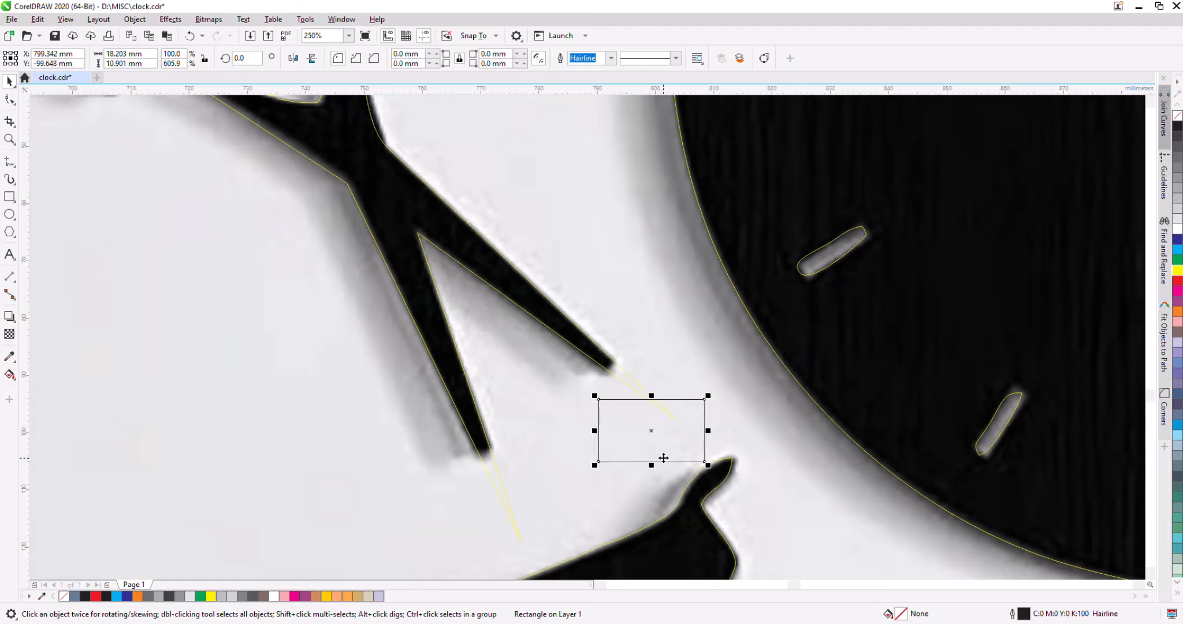
pyautogui.moveTo(665, 329); pyautogui.dragTo(666, 330)
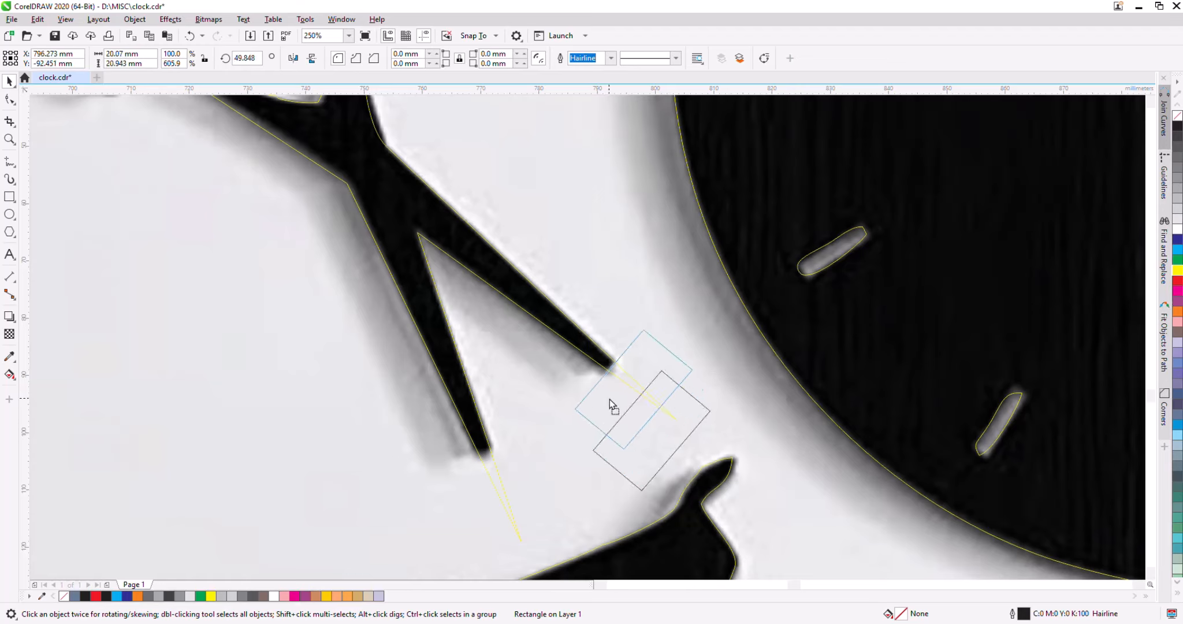
pyautogui.moveTo(608, 399); pyautogui.dragTo(609, 399)
# Convert the rectangle to curves, reshape it to cover the extended tip, and copy it onto the other blade's tip.
pyautogui.press('F10')
pyautogui.hotkey('ctrl', 'q')
pyautogui.moveTo(589, 345); pyautogui.dragTo(715, 482)
pyautogui.moveTo(624, 449); pyautogui.dragTo(538, 565)
# Trim the clock-side blade's extended tip with its cutting shape and delete that shape.
pyautogui.press('space')
pyautogui.press('Escape')
pyautogui.click(512, 455)
pyautogui.click(312, 60)
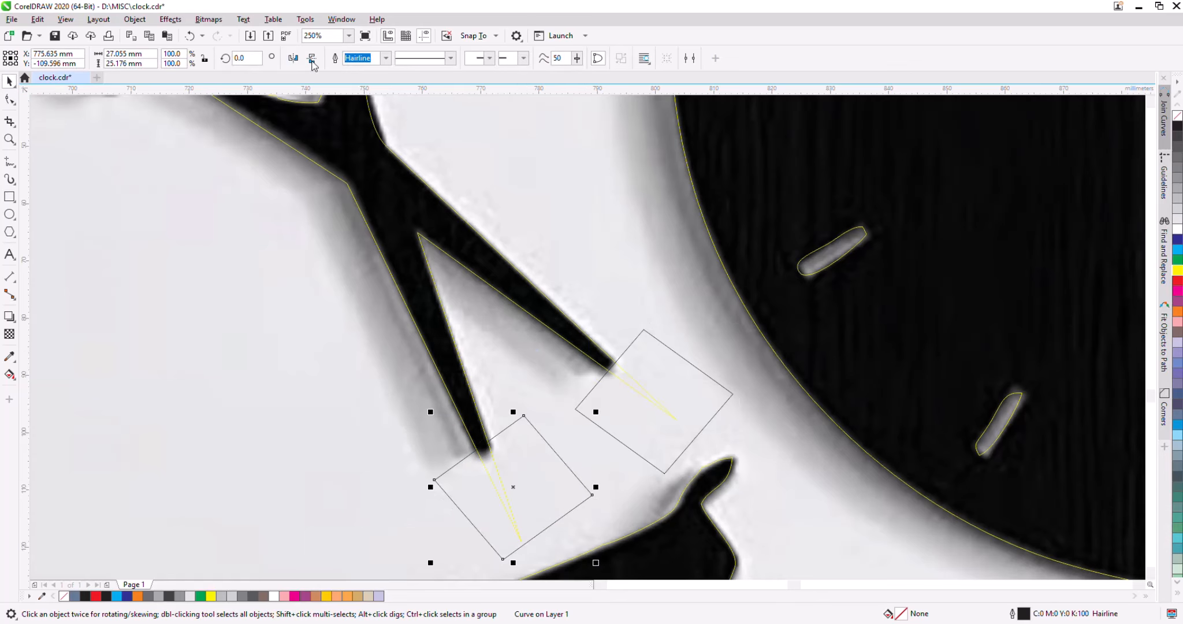
pyautogui.press('Delete')
# Rotate the remaining cutting shape square to the other blade and trim off that blade's extended tip with it.
pyautogui.click(530, 470)
pyautogui.click(530, 470)
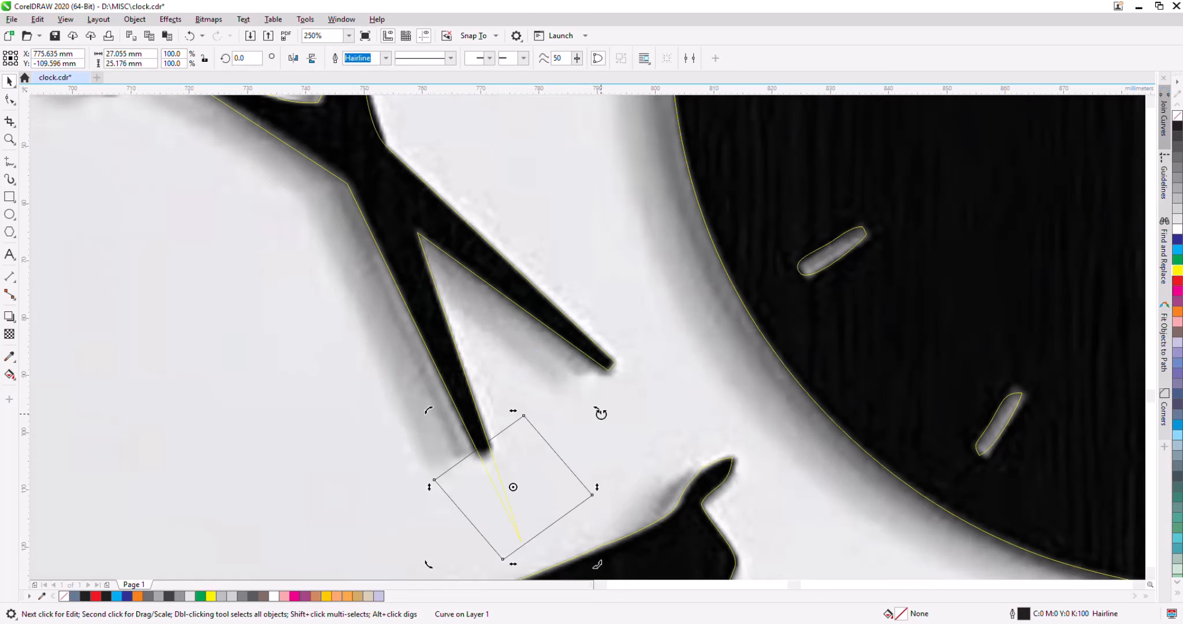
pyautogui.moveTo(597, 409)
pyautogui.mouseDown()
pyautogui.moveTo(607, 434)
pyautogui.moveTo(532, 441)
pyautogui.mouseUp()
pyautogui.click(538, 513)
pyautogui.click(470, 365)
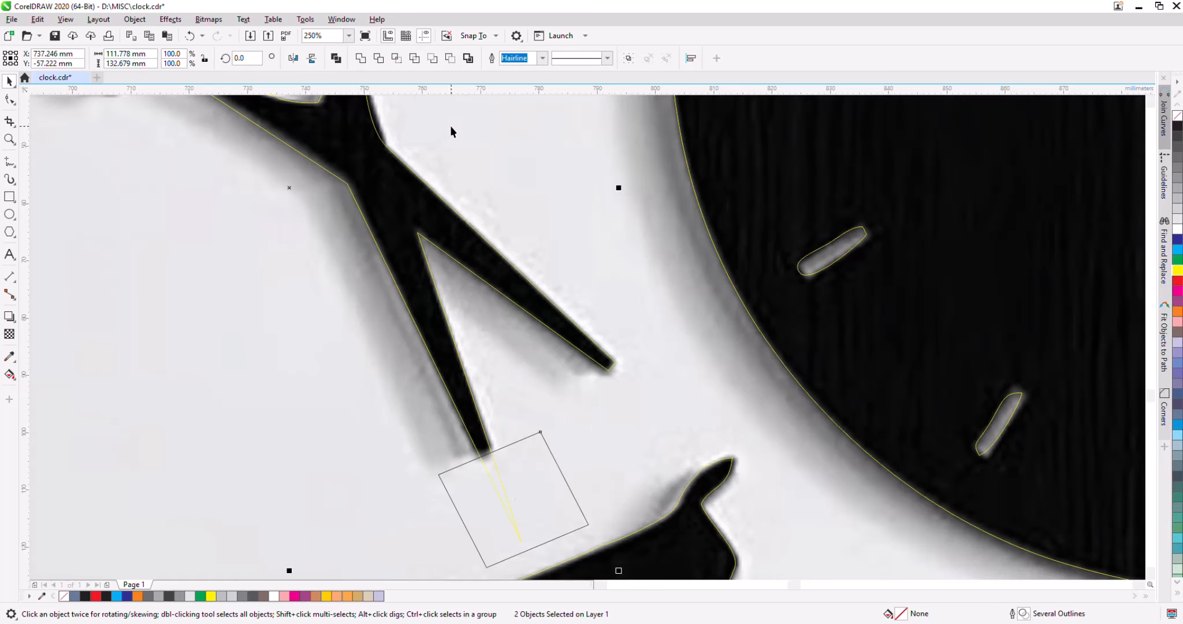
# Straighten the bowed clock-facing edge of the upper shank just above the pivot.
pyautogui.scroll(-2, 491, 249)
pyautogui.scroll(2, 574, 313)
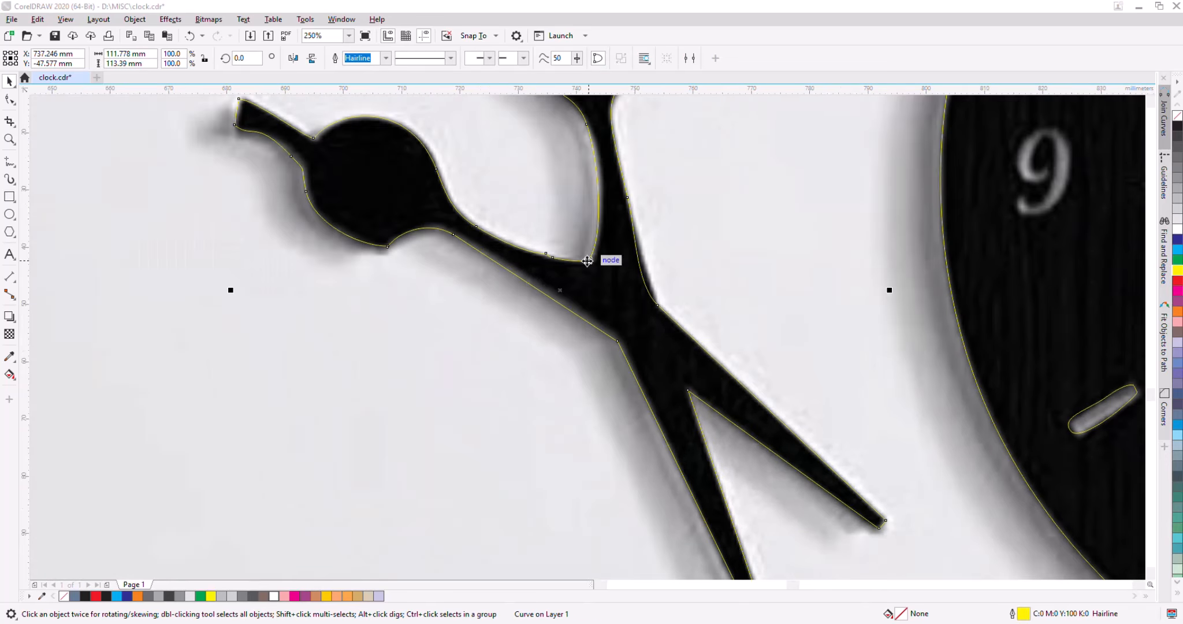
pyautogui.click(10, 98)
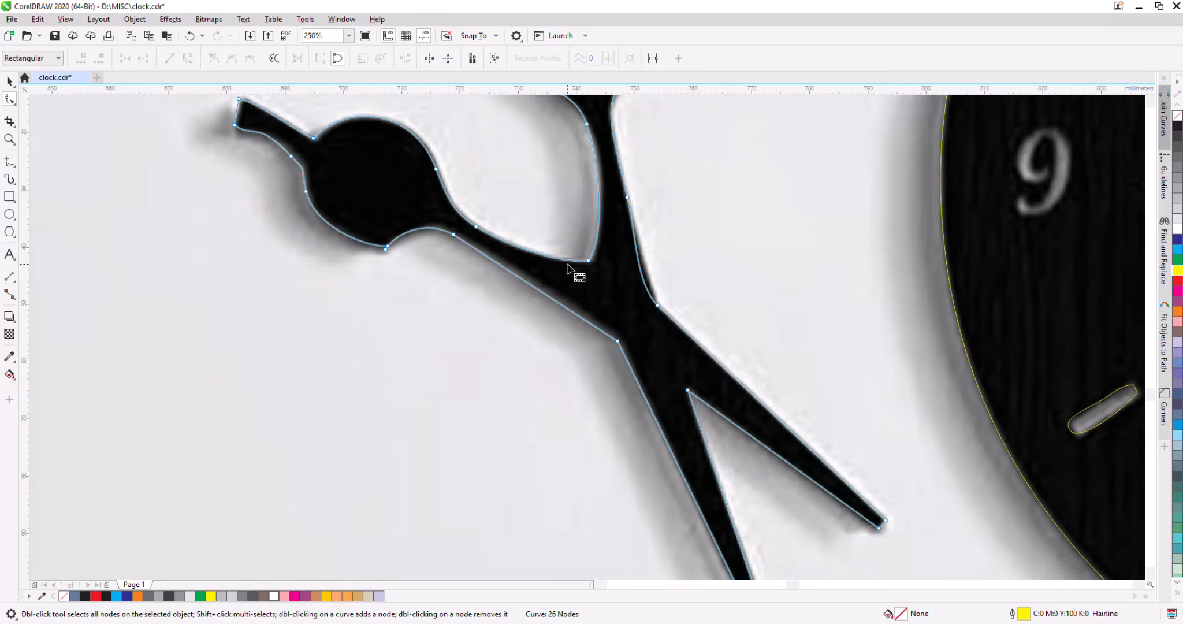
pyautogui.moveTo(635, 284); pyautogui.dragTo(601, 230)
pyautogui.click(675, 229)
pyautogui.click(589, 261)
pyautogui.click(585, 299)
pyautogui.scroll(-1, 582, 302)
pyautogui.scroll(2, 580, 193)
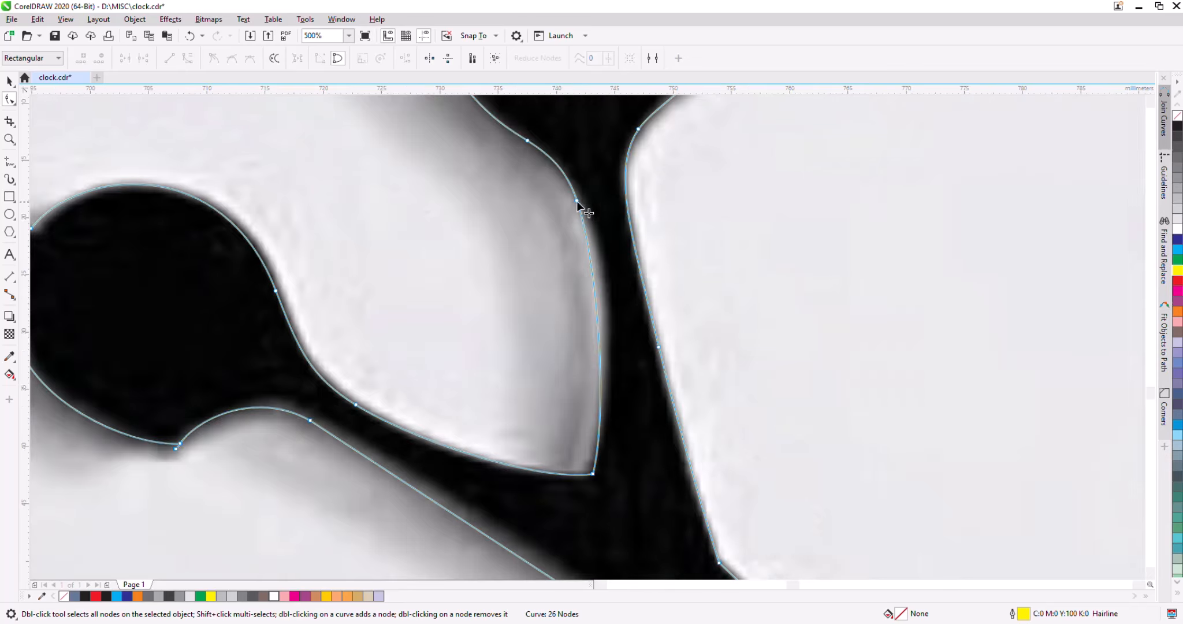
# Move the node on the upper shank's inner edge down along the curve and refine the lower shank's inner curve.
pyautogui.moveTo(592, 285); pyautogui.dragTo(601, 284)
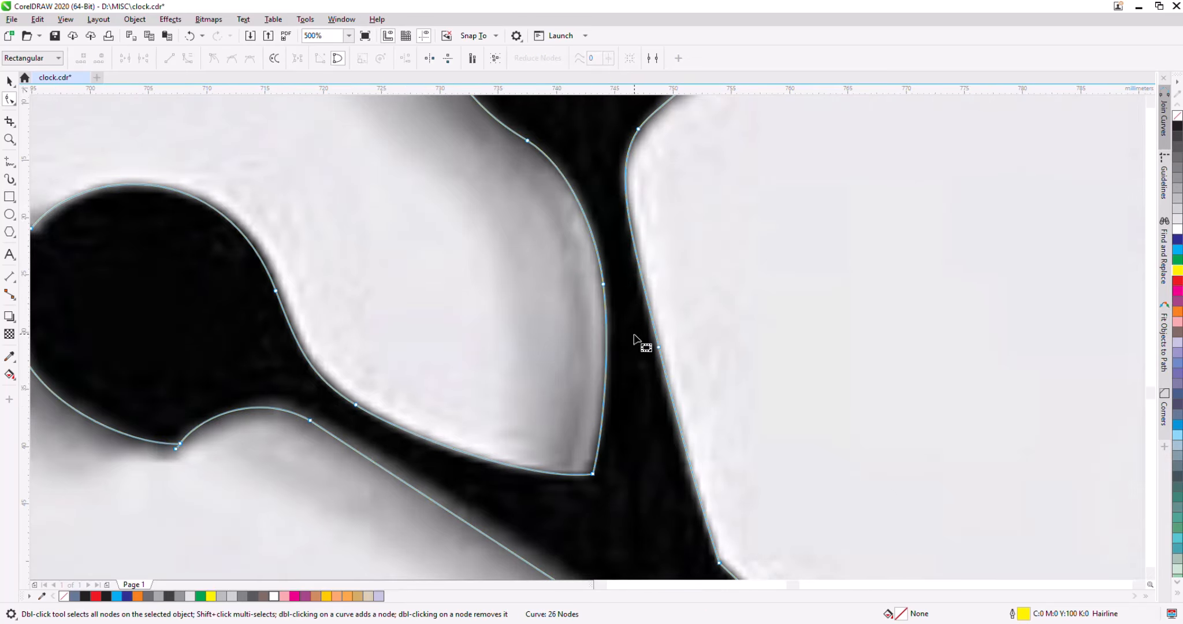
pyautogui.click(357, 406)
pyautogui.moveTo(419, 435); pyautogui.dragTo(418, 435)
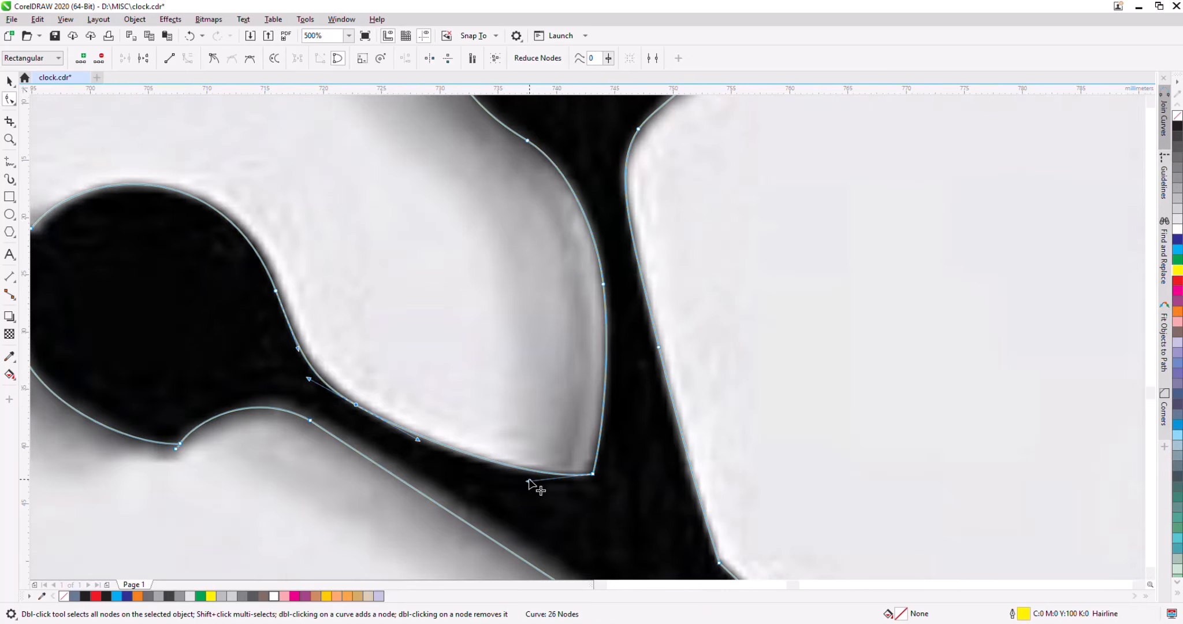
pyautogui.moveTo(528, 481); pyautogui.dragTo(521, 471)
# Reshape the upper arc of the lower finger ring by moving its side node and adjusting the curve handle.
pyautogui.moveTo(276, 290); pyautogui.dragTo(278, 279)
pyautogui.scroll(-1, 508, 225)
pyautogui.scroll(1, 273, 209)
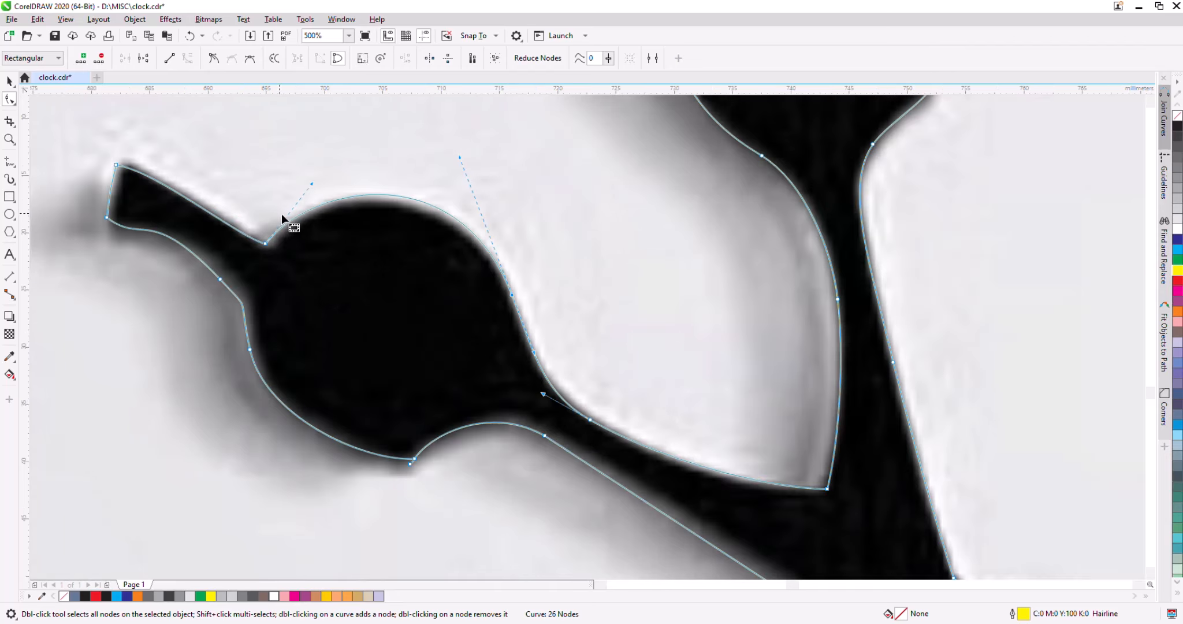
pyautogui.moveTo(293, 196); pyautogui.dragTo(290, 194)
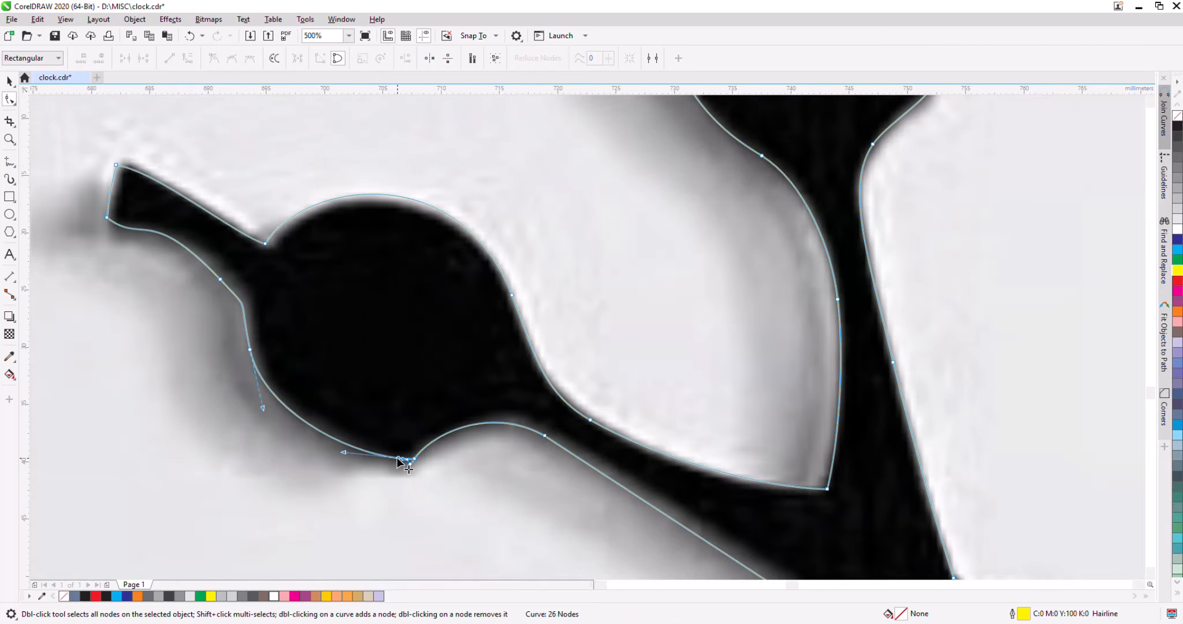
# Remove surplus nodes from the lower finger ring's underside and reshape the curve where it joins the finger rest.
pyautogui.doubleClick(415, 457)
pyautogui.doubleClick(242, 304)
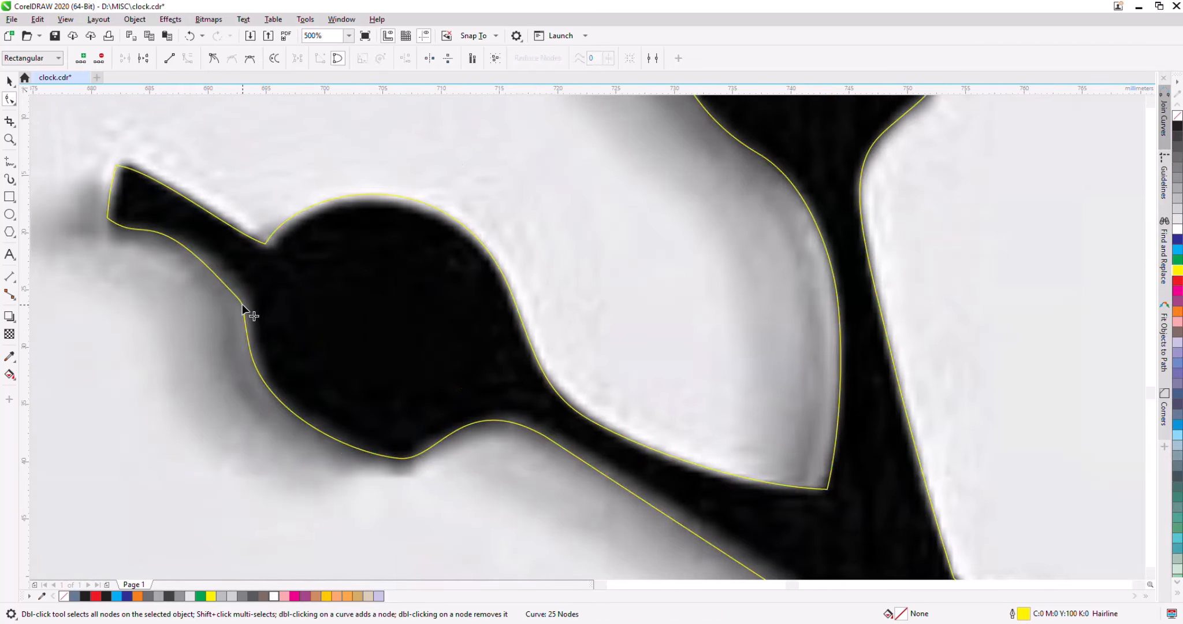
pyautogui.doubleClick(220, 279)
pyautogui.moveTo(243, 304); pyautogui.dragTo(244, 298)
pyautogui.moveTo(221, 231); pyautogui.dragTo(232, 252)
pyautogui.click(298, 409)
pyautogui.doubleClick(254, 348)
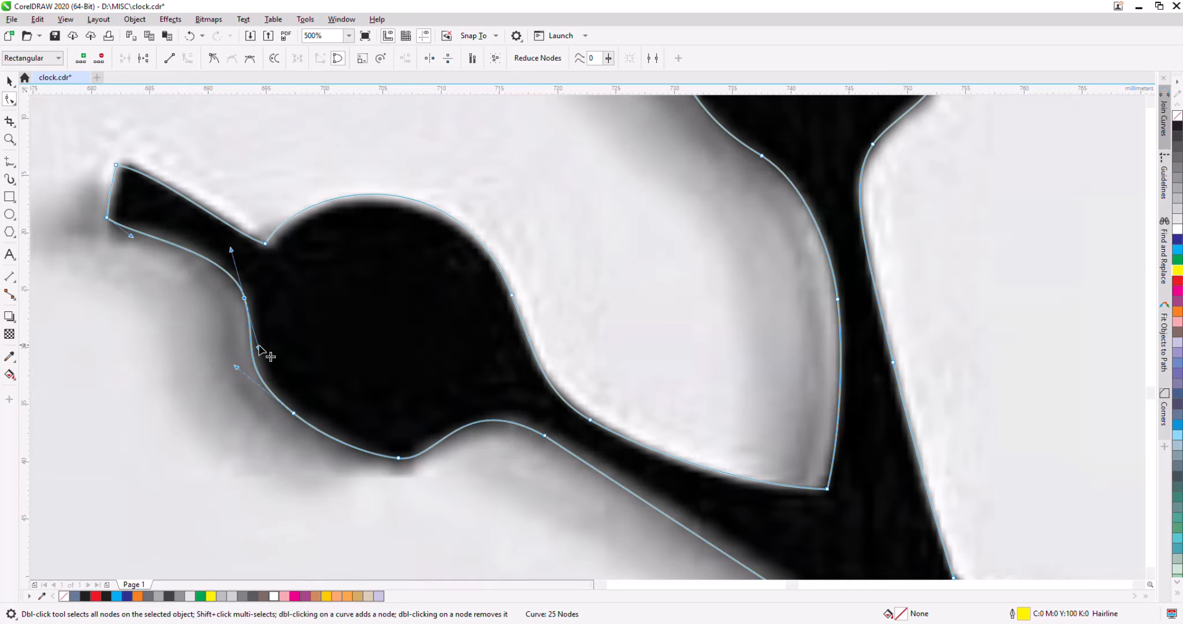
pyautogui.click(262, 335)
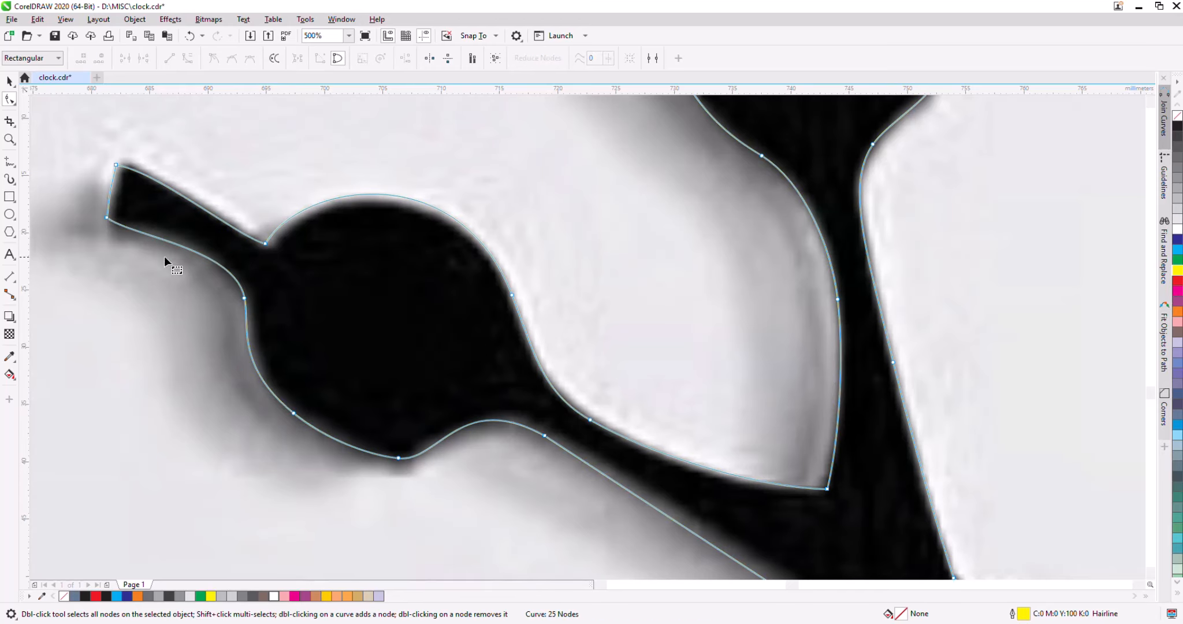
# Fit the finger rest's end corners to the photo and make its upper edge a straight line to the ring.
pyautogui.moveTo(108, 217); pyautogui.dragTo(114, 220)
pyautogui.moveTo(116, 165); pyautogui.dragTo(124, 166)
pyautogui.rightClick(124, 165)
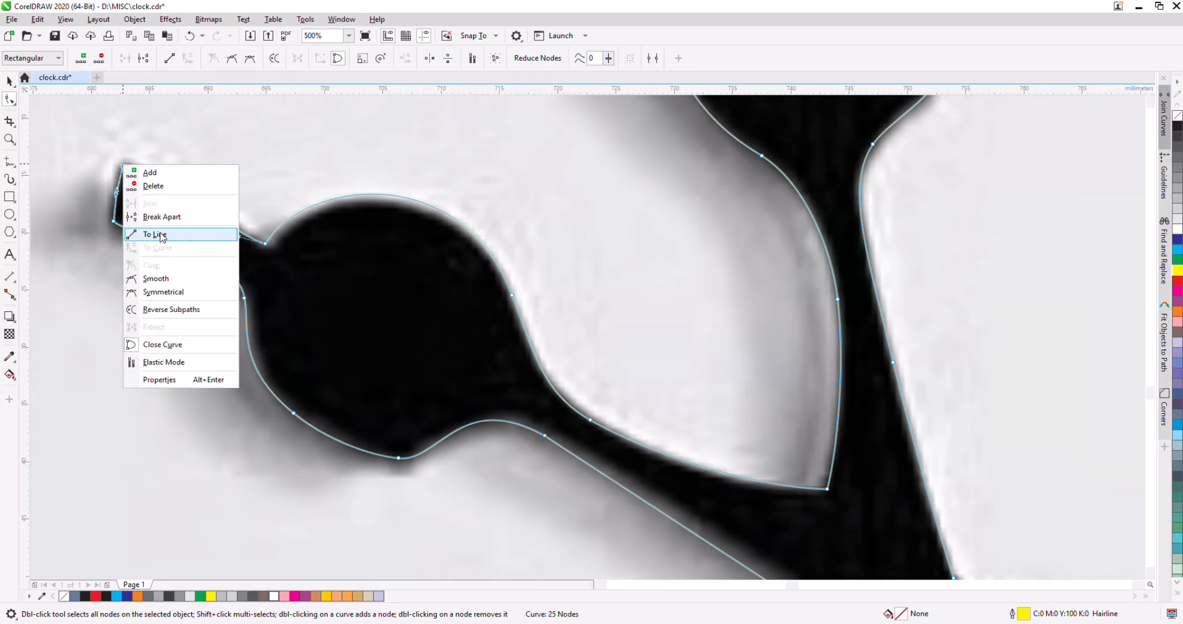
pyautogui.click(159, 235)
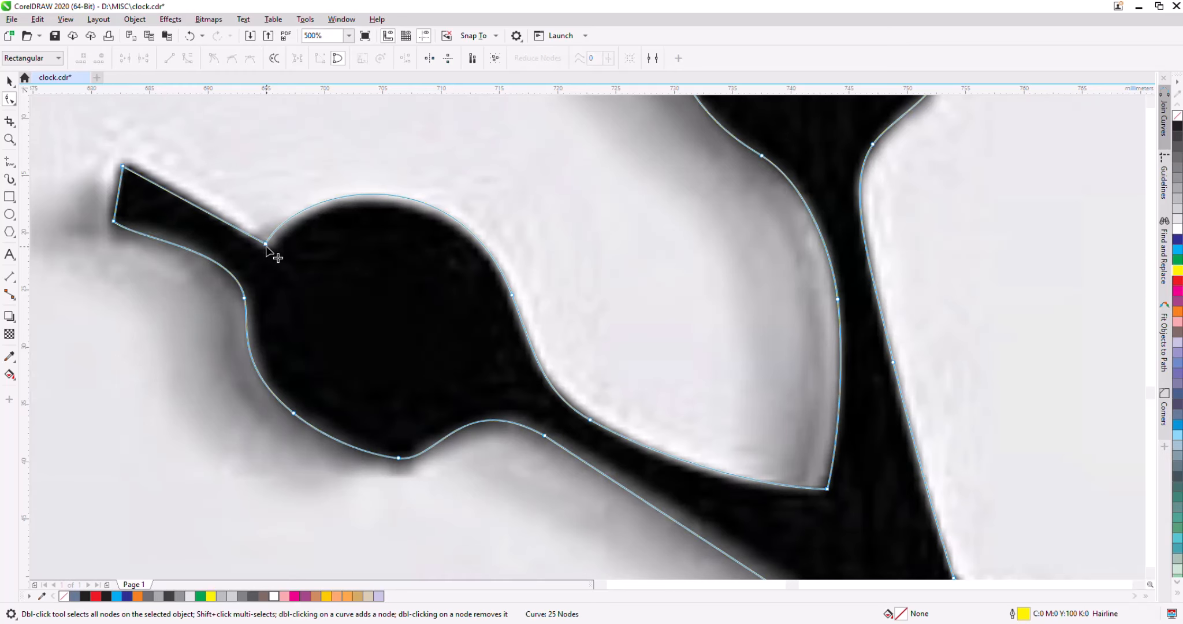
pyautogui.moveTo(265, 244); pyautogui.dragTo(270, 250)
pyautogui.click(298, 280)
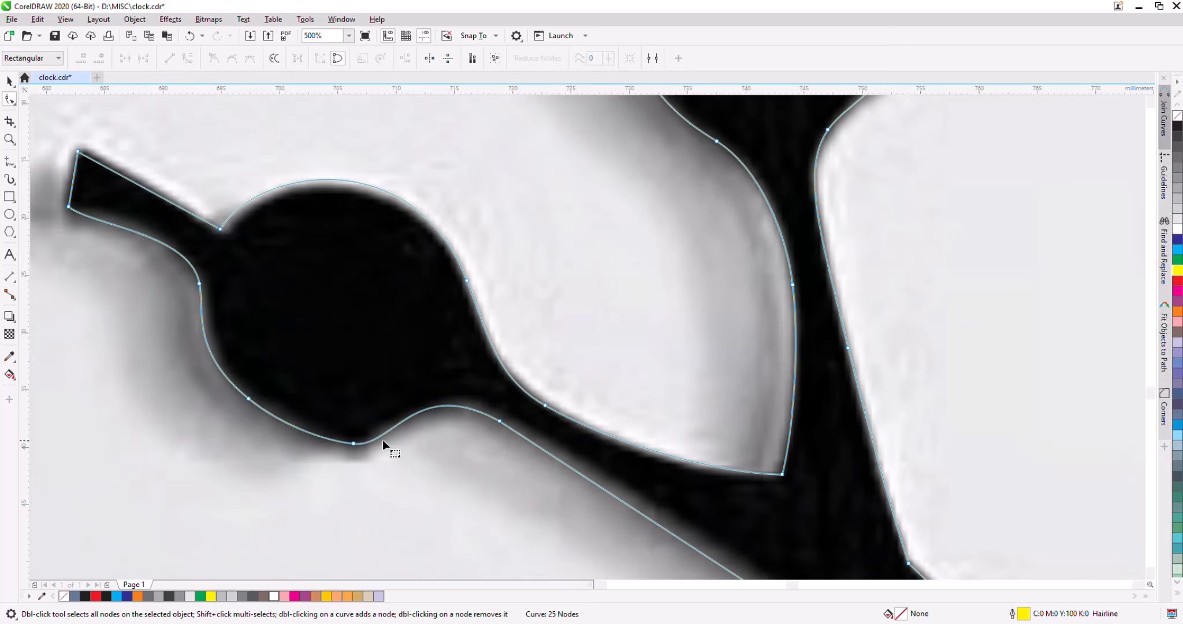
# Replace the node at the base of the lower finger ring and bulge the ring's outer side into a rounder arc.
pyautogui.doubleClick(354, 443)
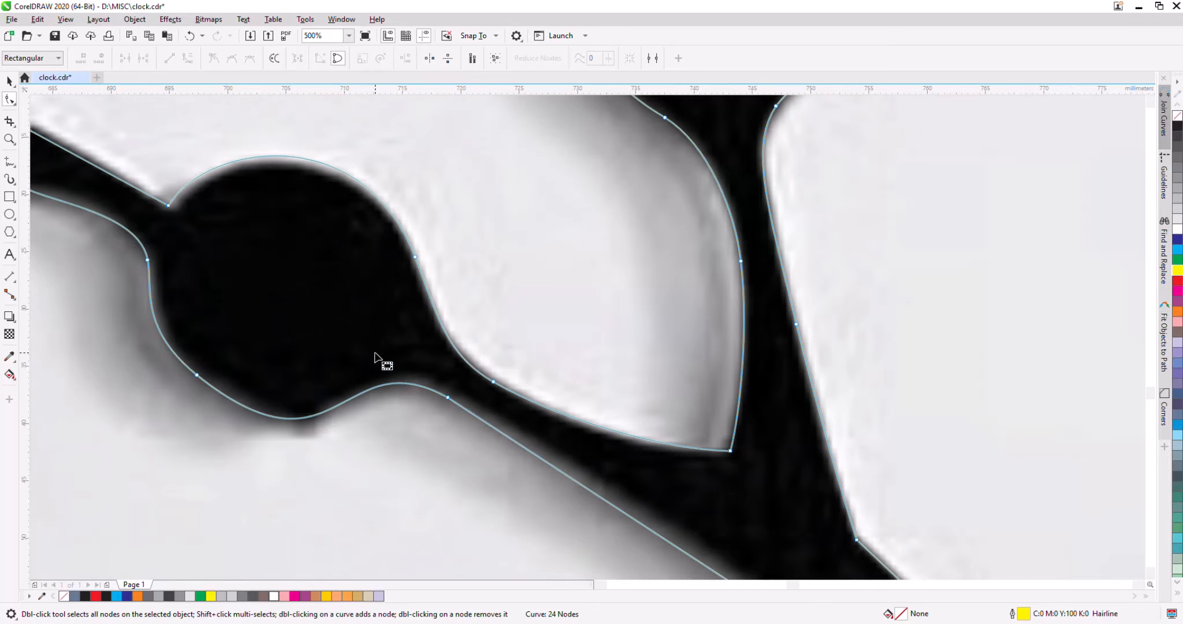
pyautogui.doubleClick(316, 414)
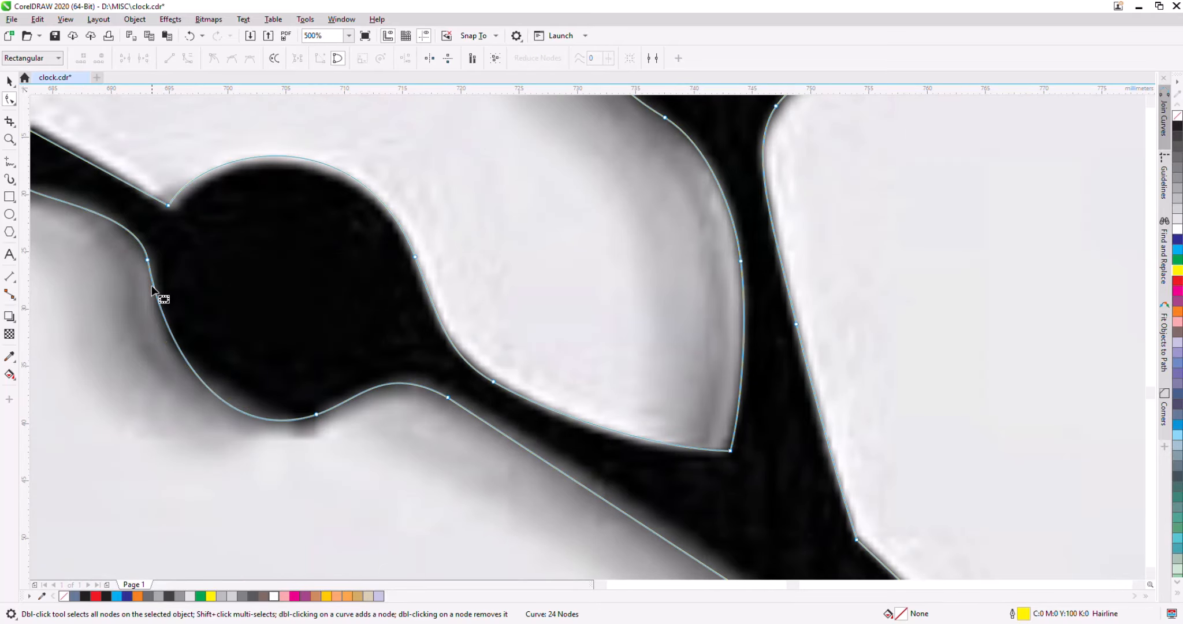
pyautogui.rightClick(146, 259)
pyautogui.click(186, 361)
pyautogui.moveTo(162, 341); pyautogui.dragTo(130, 332)
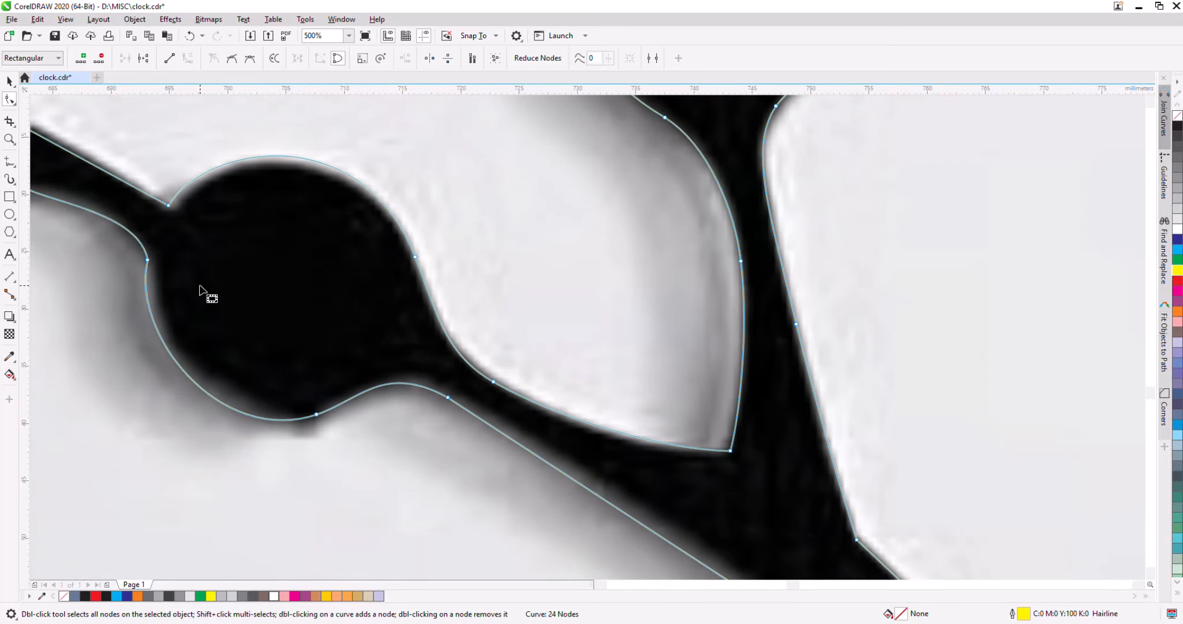
# Fine-tune the finger rest's curve into the lower ring and the node and handle at the ring's base.
pyautogui.click(200, 287)
pyautogui.moveTo(140, 211); pyautogui.dragTo(134, 221)
pyautogui.click(175, 278)
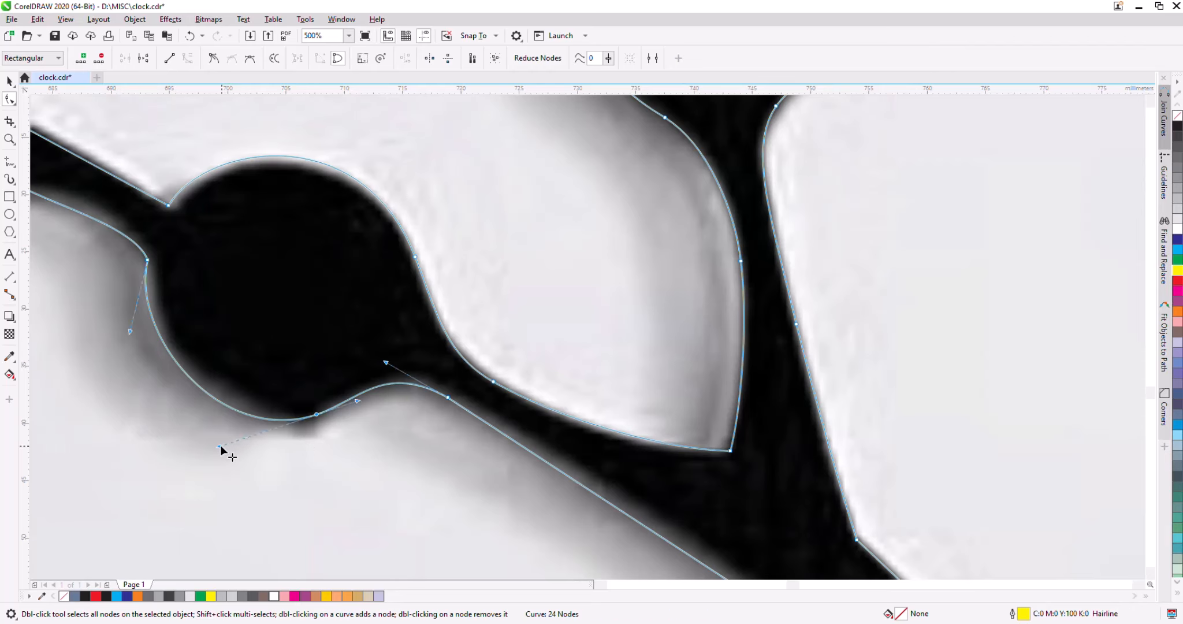
pyautogui.moveTo(220, 446); pyautogui.dragTo(225, 440)
pyautogui.moveTo(315, 414); pyautogui.dragTo(321, 409)
# Refine the arc on the clock-facing side of the upper finger ring with its curve handle.
pyautogui.scroll(-2, 207, 269)
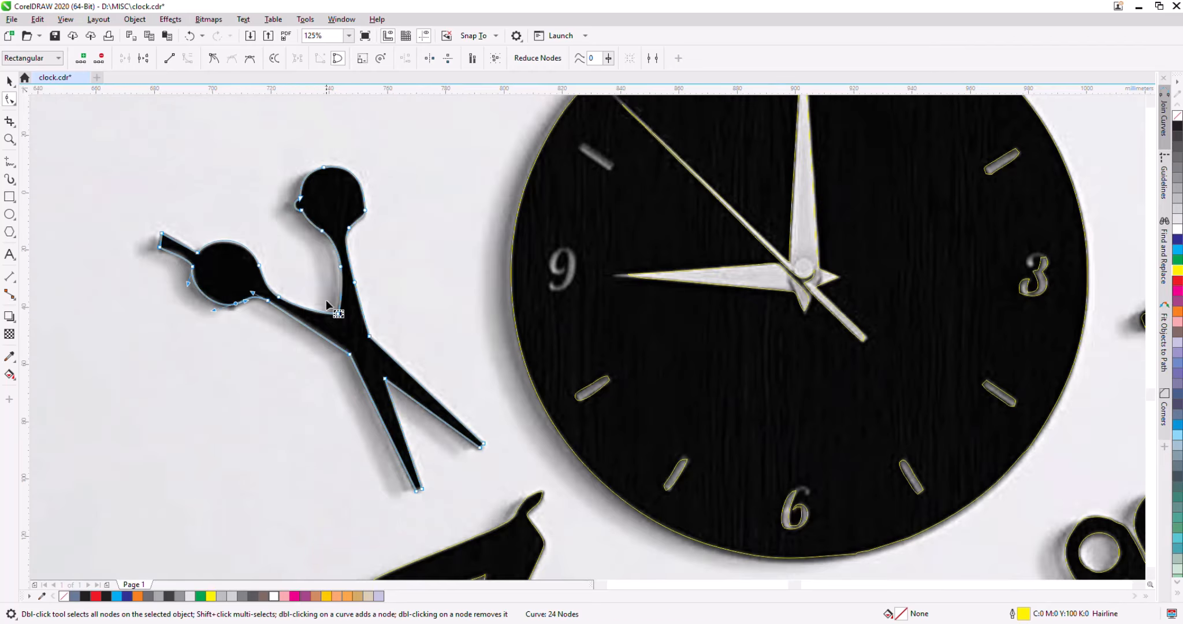
pyautogui.scroll(1, 313, 258)
pyautogui.click(417, 356)
pyautogui.scroll(-1, 417, 356)
pyautogui.scroll(1, 408, 232)
pyautogui.click(427, 294)
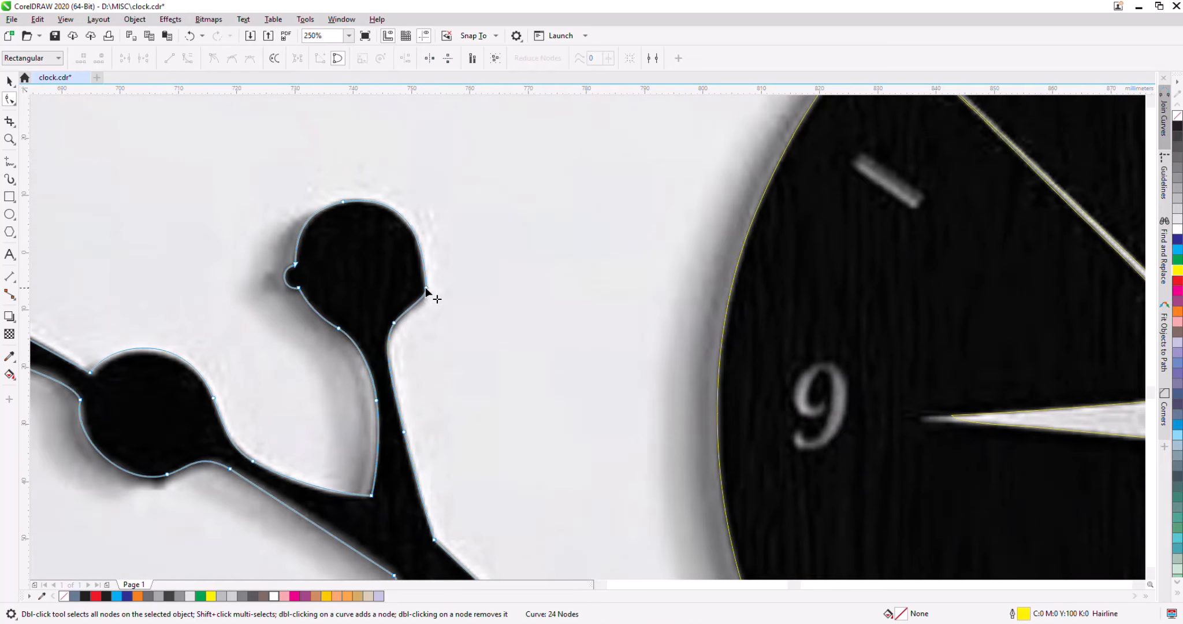
pyautogui.moveTo(426, 291); pyautogui.dragTo(426, 248)
pyautogui.moveTo(427, 247); pyautogui.dragTo(428, 240)
pyautogui.click(266, 240)
pyautogui.scroll(-1, 265, 239)
pyautogui.scroll(-2, 329, 315)
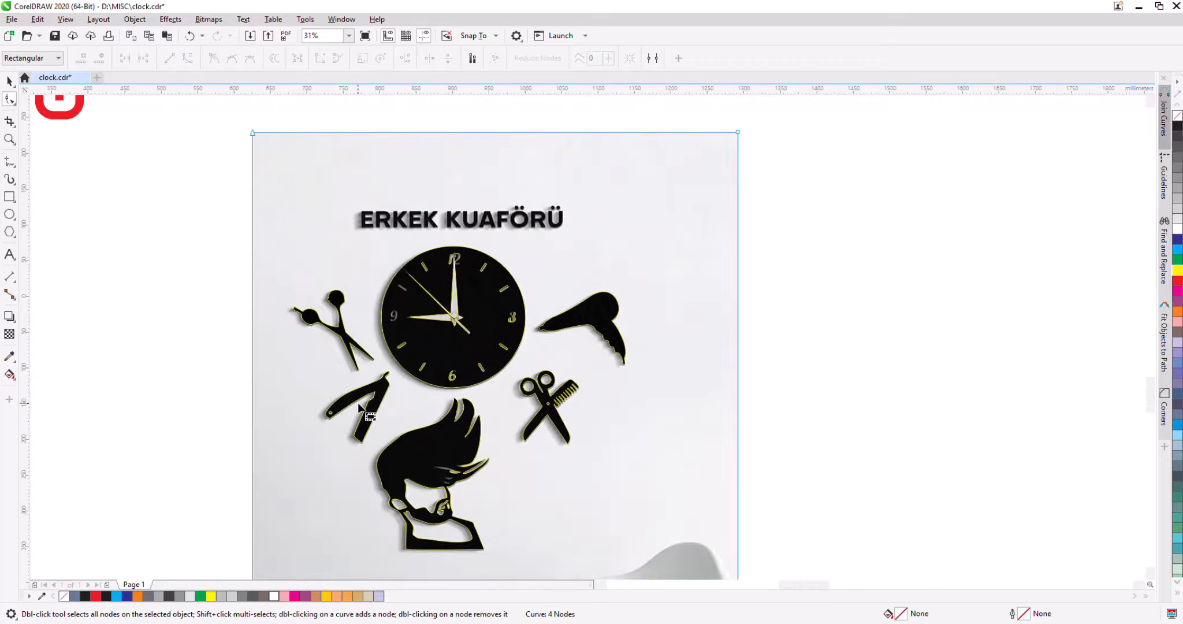
# Fit the straight razor's pointed upper tip and the curve beneath it to the photo.
pyautogui.scroll(4, 367, 406)
pyautogui.scroll(-2, 458, 306)
pyautogui.click(497, 216)
pyautogui.scroll(2, 498, 218)
pyautogui.doubleClick(453, 230)
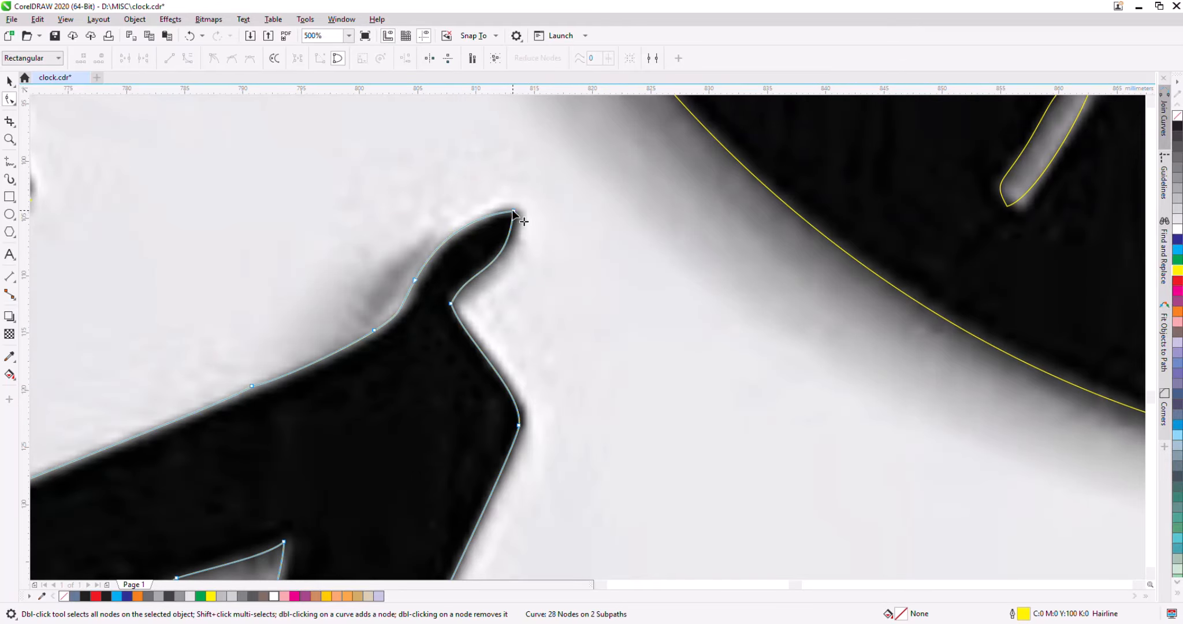
pyautogui.moveTo(512, 210); pyautogui.dragTo(522, 207)
pyautogui.moveTo(463, 284); pyautogui.dragTo(467, 287)
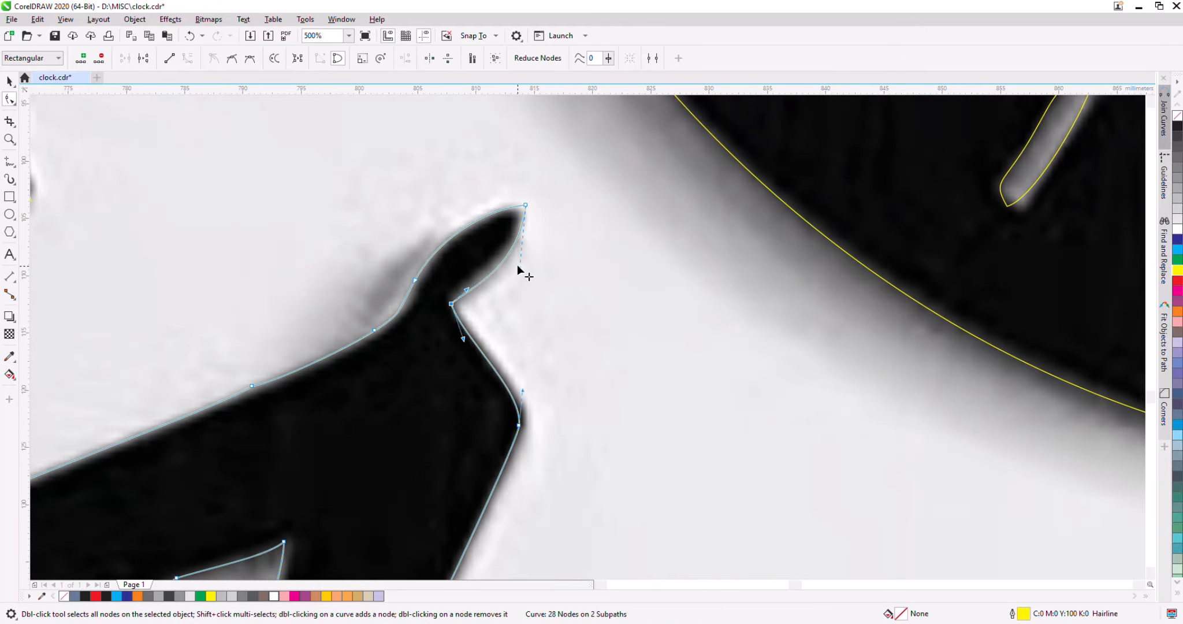
pyautogui.click(518, 264)
pyautogui.moveTo(521, 249); pyautogui.dragTo(522, 249)
# Shift the node on the upper side of the razor's neck and remove the surplus node beside it.
pyautogui.moveTo(414, 281); pyautogui.dragTo(407, 309)
pyautogui.doubleClick(375, 331)
pyautogui.scroll(-2, 552, 194)
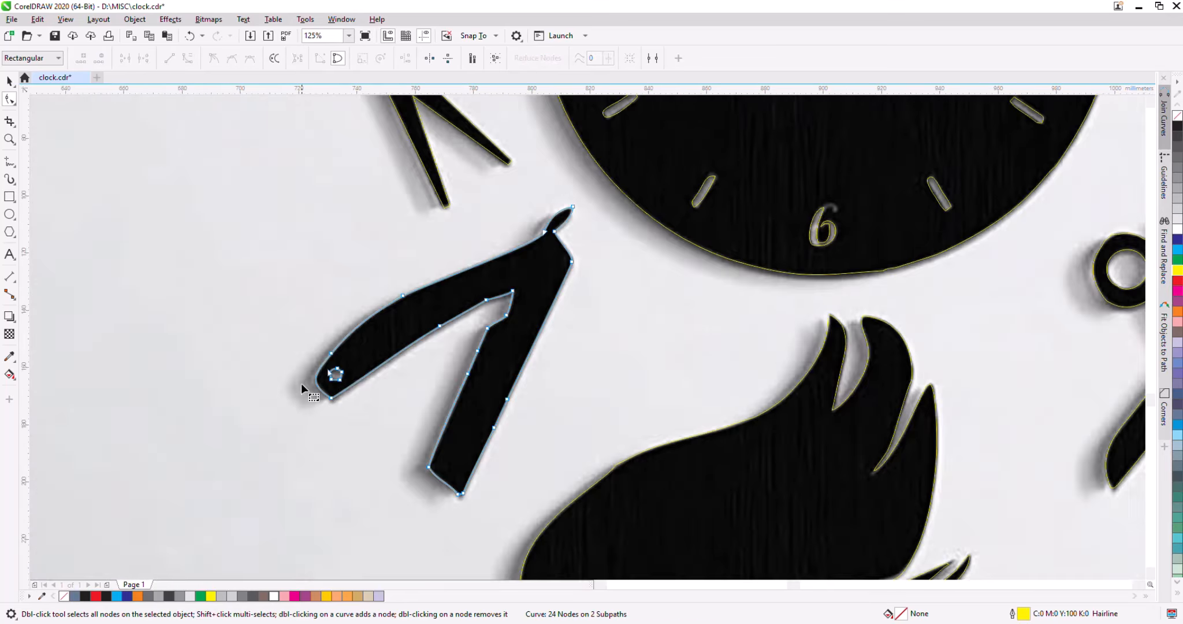
# Clean up the pivot end of the razor's handle and reshape its inner edge into one smooth curve to the notch.
pyautogui.scroll(2, 302, 382)
pyautogui.moveTo(315, 361); pyautogui.dragTo(365, 417)
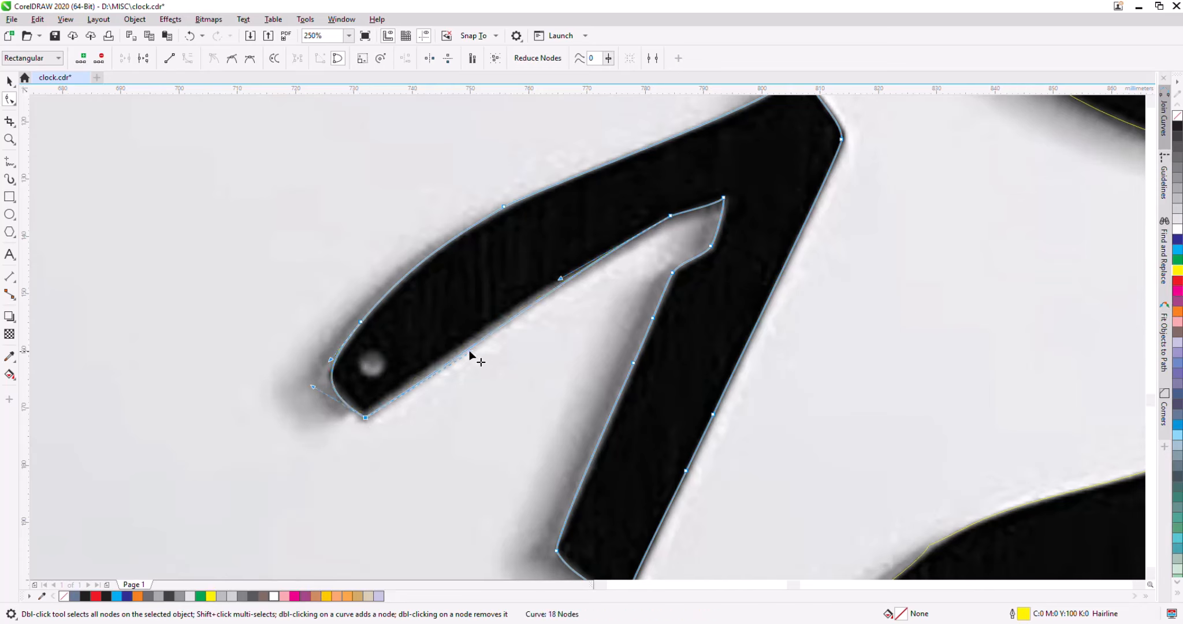
pyautogui.doubleClick(671, 216)
pyautogui.moveTo(724, 199); pyautogui.dragTo(622, 225)
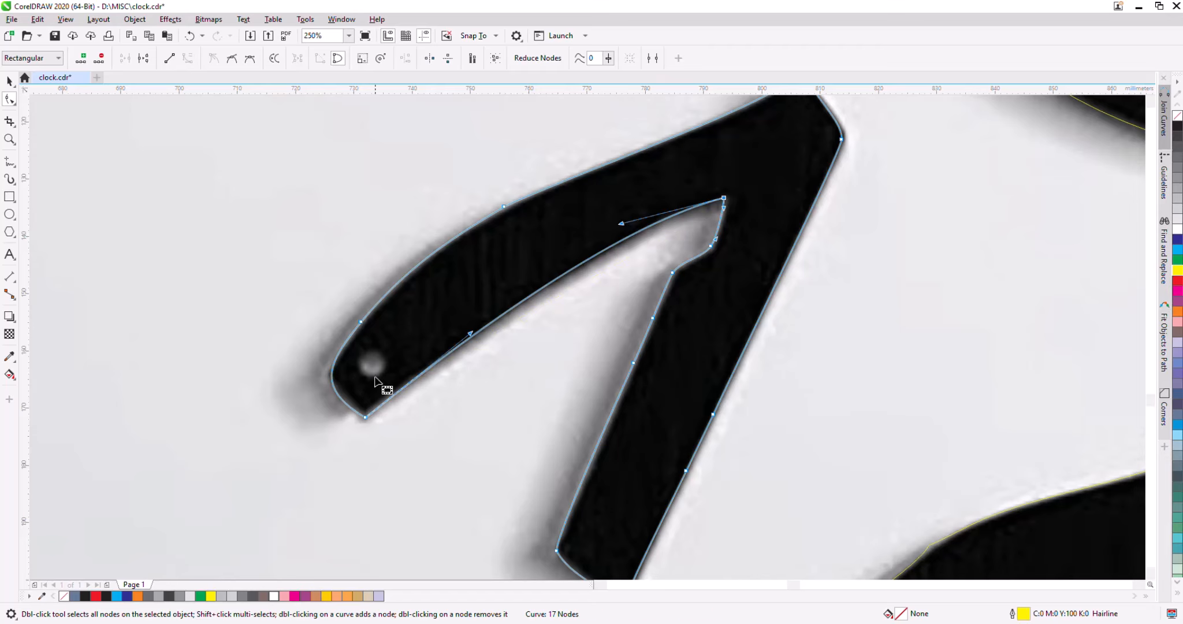
# Round the razor handle's free end to match the photo and remove surplus nodes from its outer edge.
pyautogui.moveTo(365, 417); pyautogui.dragTo(311, 376)
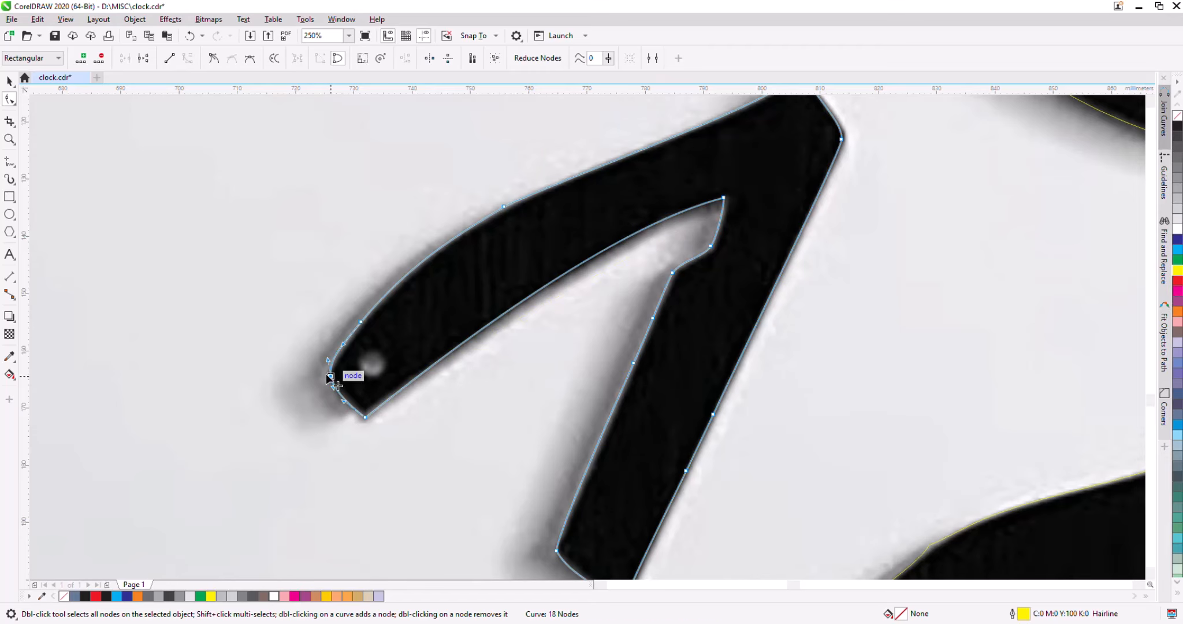
pyautogui.doubleClick(329, 377)
pyautogui.scroll(2, 354, 317)
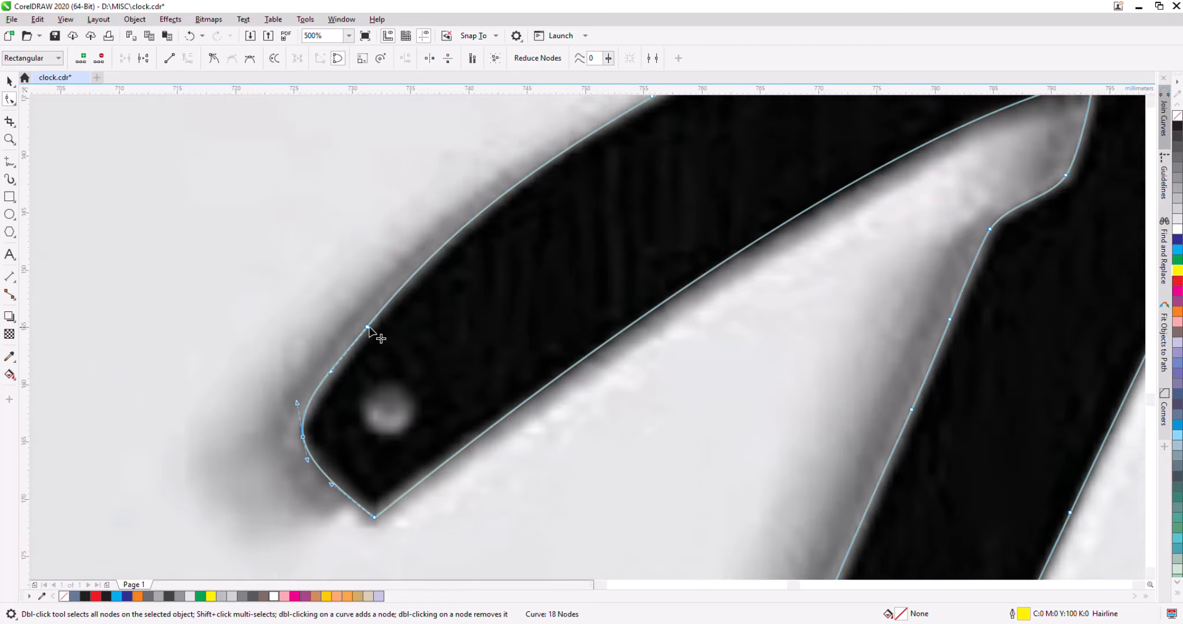
pyautogui.doubleClick(460, 229)
pyautogui.moveTo(463, 229); pyautogui.dragTo(458, 236)
pyautogui.scroll(-1, 332, 398)
pyautogui.doubleClick(491, 248)
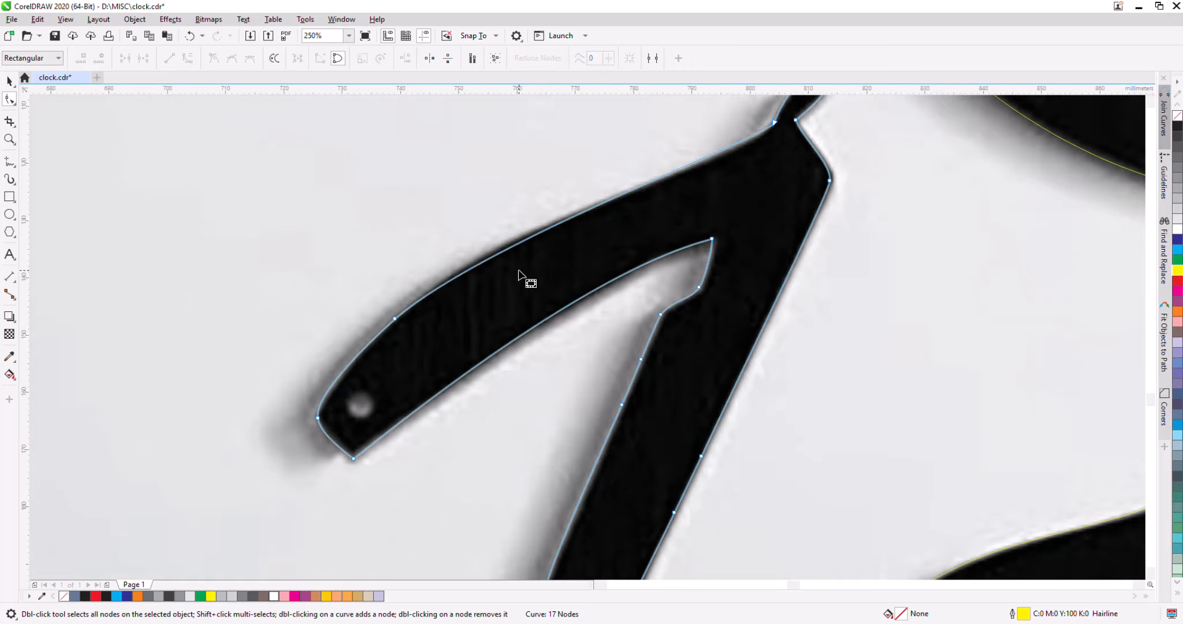
# Rework the nodes on the razor handle's outer edge and fine-tune the notch between handle and blade.
pyautogui.click(629, 194)
pyautogui.doubleClick(493, 249)
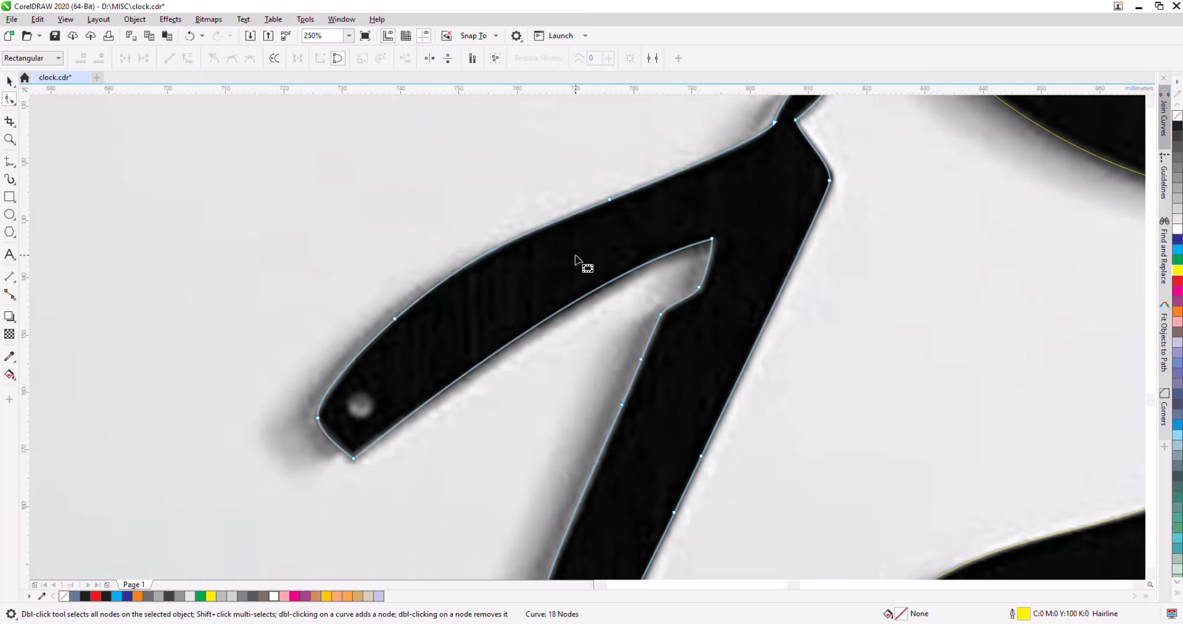
pyautogui.scroll(1, 702, 289)
pyautogui.moveTo(695, 284); pyautogui.dragTo(696, 286)
pyautogui.scroll(-2, 642, 249)
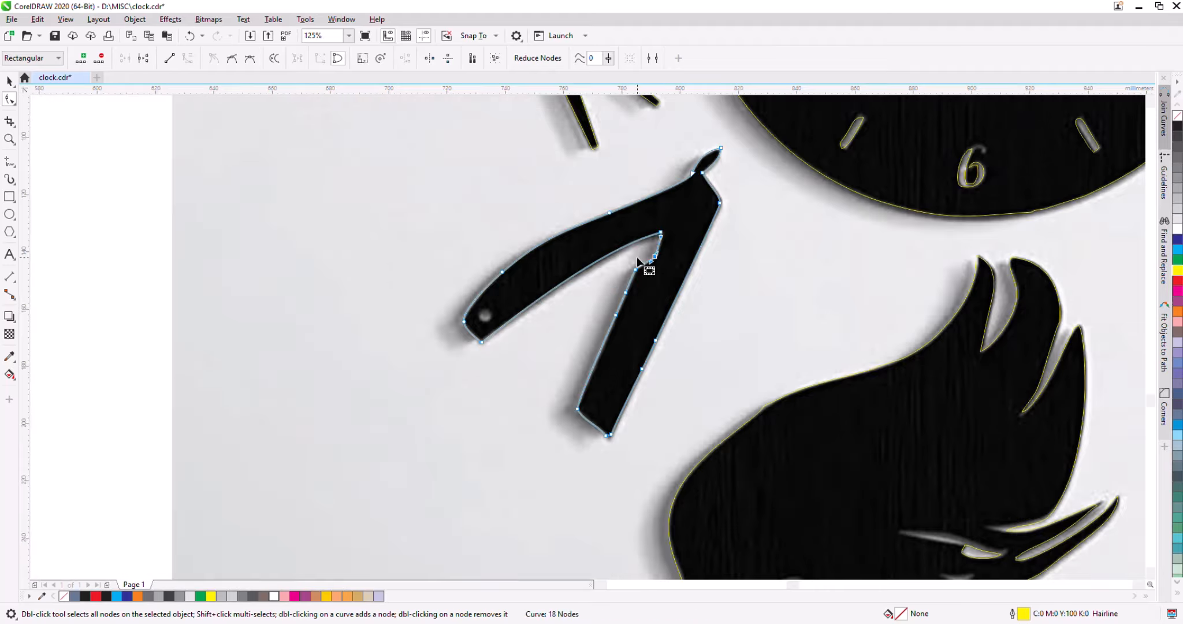
# Delete the surplus nodes on the razor blade's inner edge and make that edge a straight line.
pyautogui.moveTo(608, 280); pyautogui.dragTo(629, 321)
pyautogui.press('Delete')
pyautogui.rightClick(579, 409)
pyautogui.click(621, 206)
# Make the razor blade's end edge a straight line and delete the extra node at its lower corner.
pyautogui.scroll(1, 621, 427)
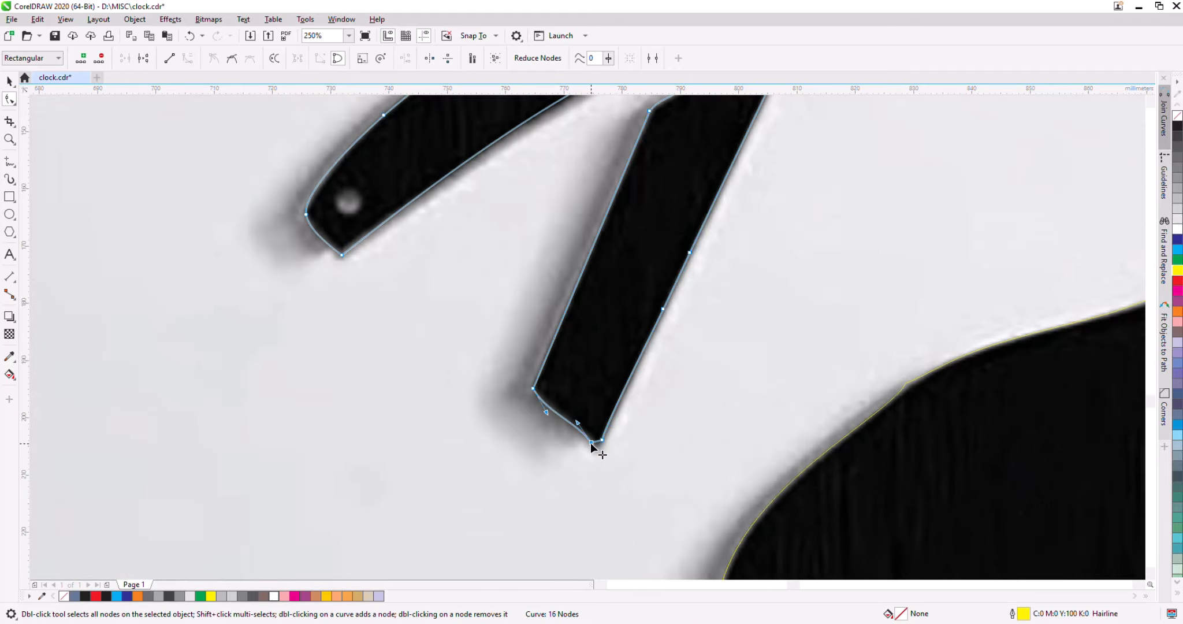
pyautogui.rightClick(601, 437)
pyautogui.click(634, 284)
pyautogui.moveTo(719, 356); pyautogui.dragTo(720, 357)
pyautogui.press('Delete')
# Delete the surplus nodes along the razor blade's outer edge and convert that edge to a straight line.
pyautogui.moveTo(683, 287); pyautogui.dragTo(640, 315)
pyautogui.press('Delete')
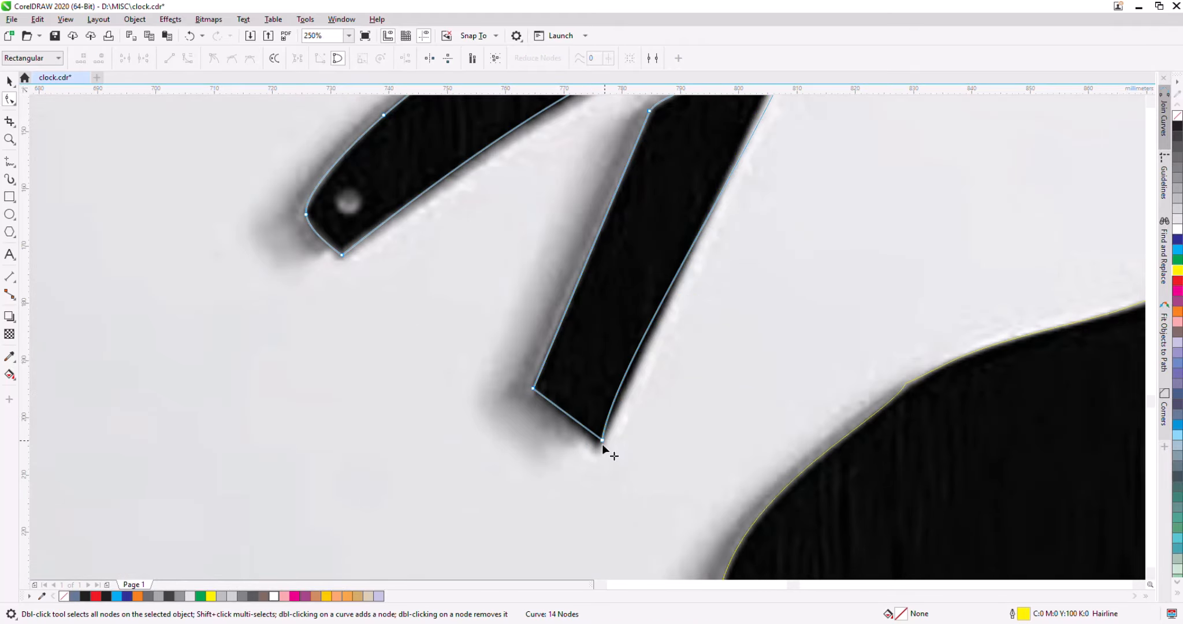
pyautogui.scroll(-1, 602, 443)
pyautogui.rightClick(709, 220)
pyautogui.click(743, 289)
# Replace the shoulder node above the razor blade's outer edge and fit the rounded shoulder to the photo.
pyautogui.scroll(2, 713, 221)
pyautogui.moveTo(698, 219); pyautogui.dragTo(712, 196)
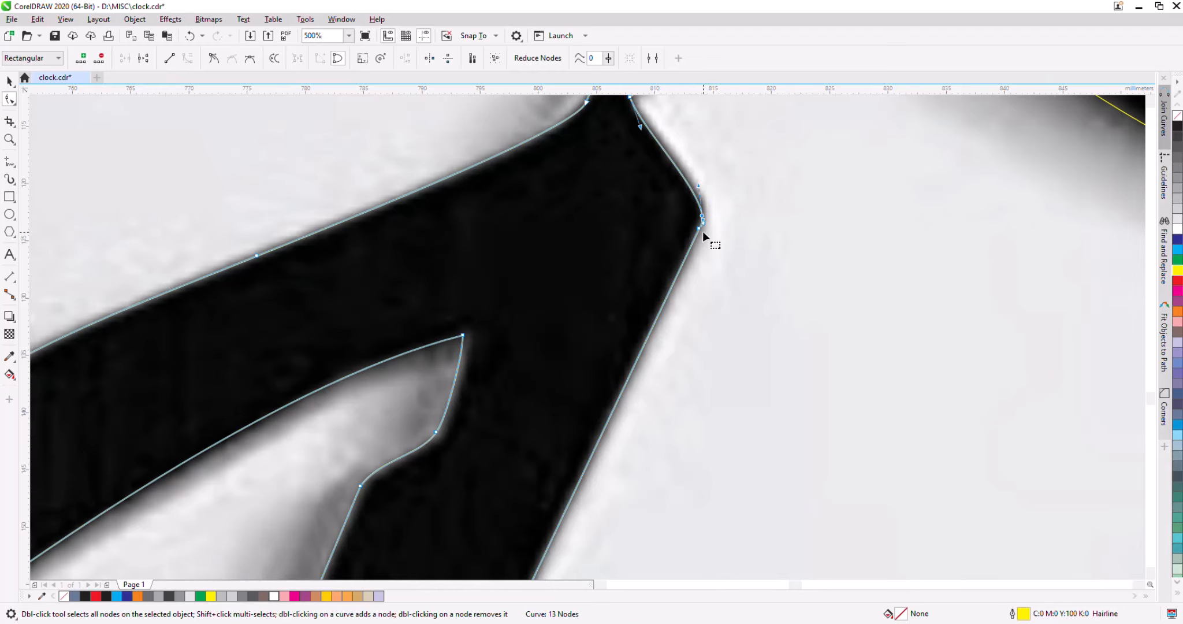
pyautogui.press('Delete')
pyautogui.scroll(-2, 697, 234)
pyautogui.scroll(3, 694, 291)
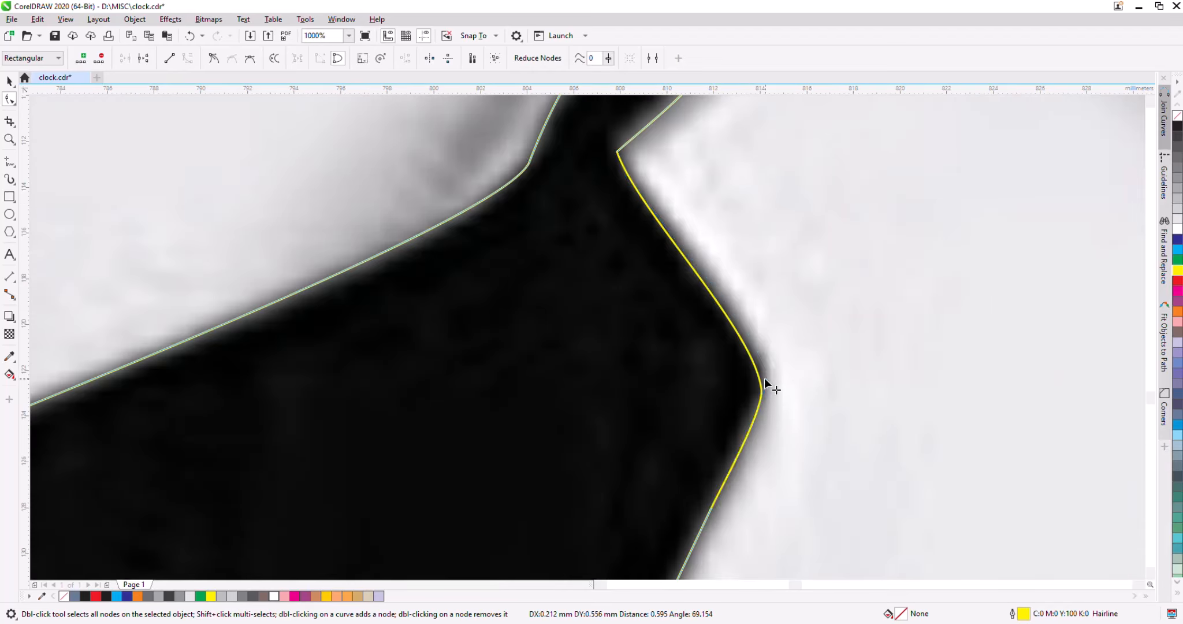
pyautogui.moveTo(764, 377); pyautogui.dragTo(644, 197)
pyautogui.scroll(-4, 749, 291)
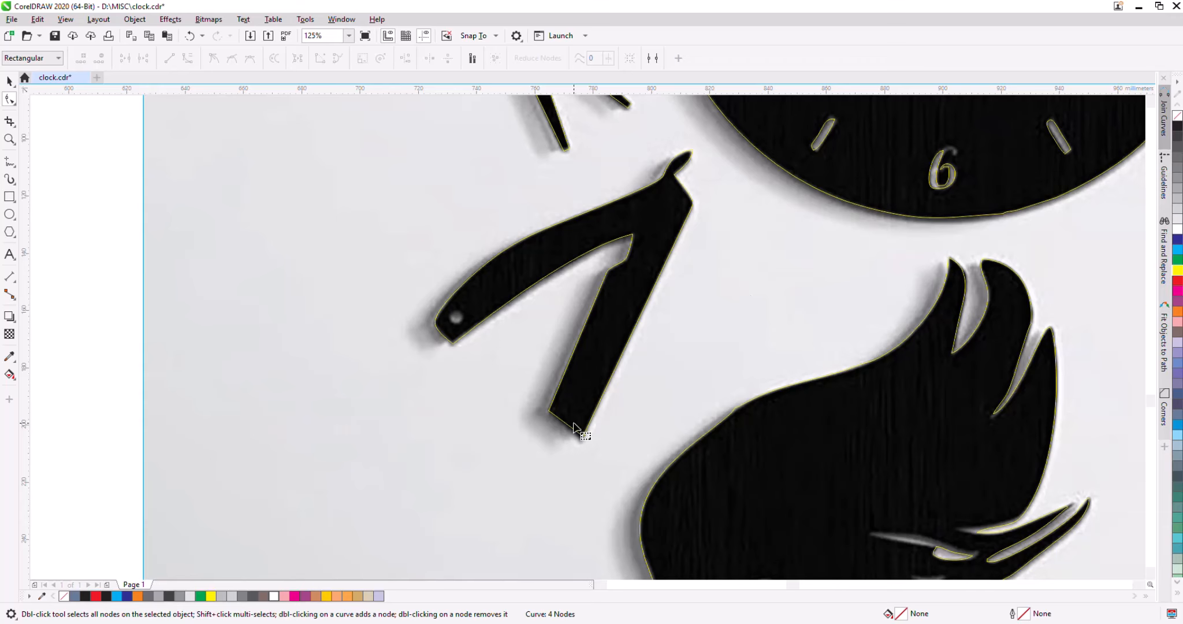
pyautogui.scroll(1, 573, 426)
pyautogui.click(554, 405)
pyautogui.scroll(-2, 274, 340)
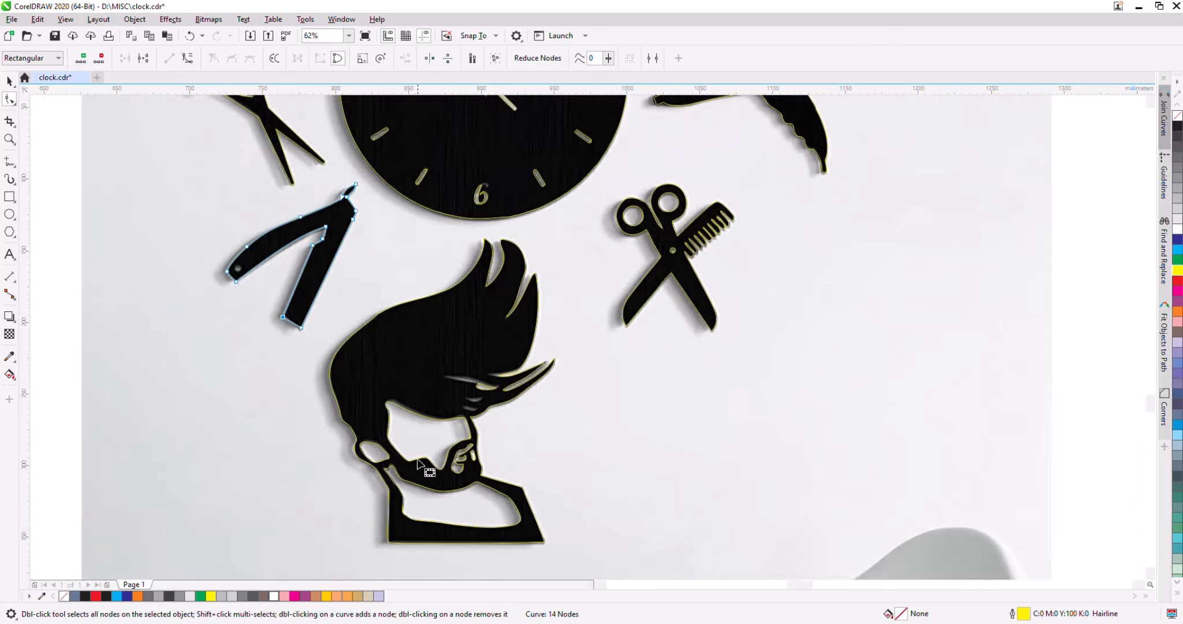
# Select all nodes of the bearded man's head outline and reduce them with a curve smoothness of 7.
pyautogui.scroll(2, 444, 333)
pyautogui.click(444, 333)
pyautogui.scroll(-3, 383, 488)
pyautogui.click(608, 58)
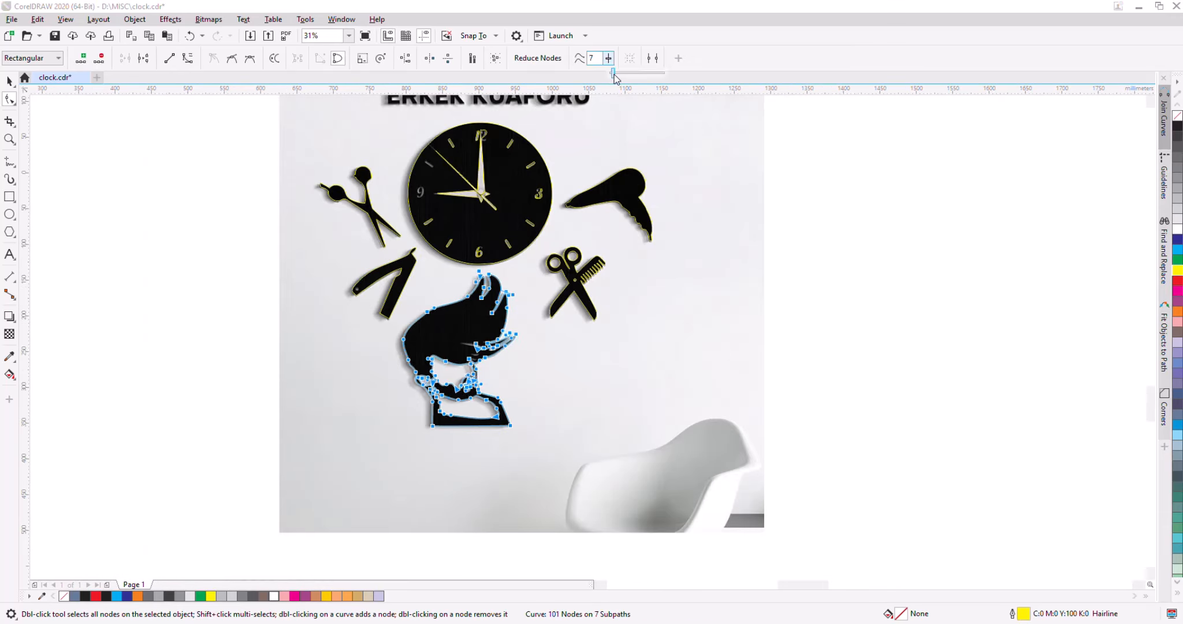
pyautogui.click(612, 74)
# Fit the tip of the hair's rearmost tuft to the photo and delete the surplus nodes near it.
pyautogui.scroll(4, 485, 275)
pyautogui.click(399, 203)
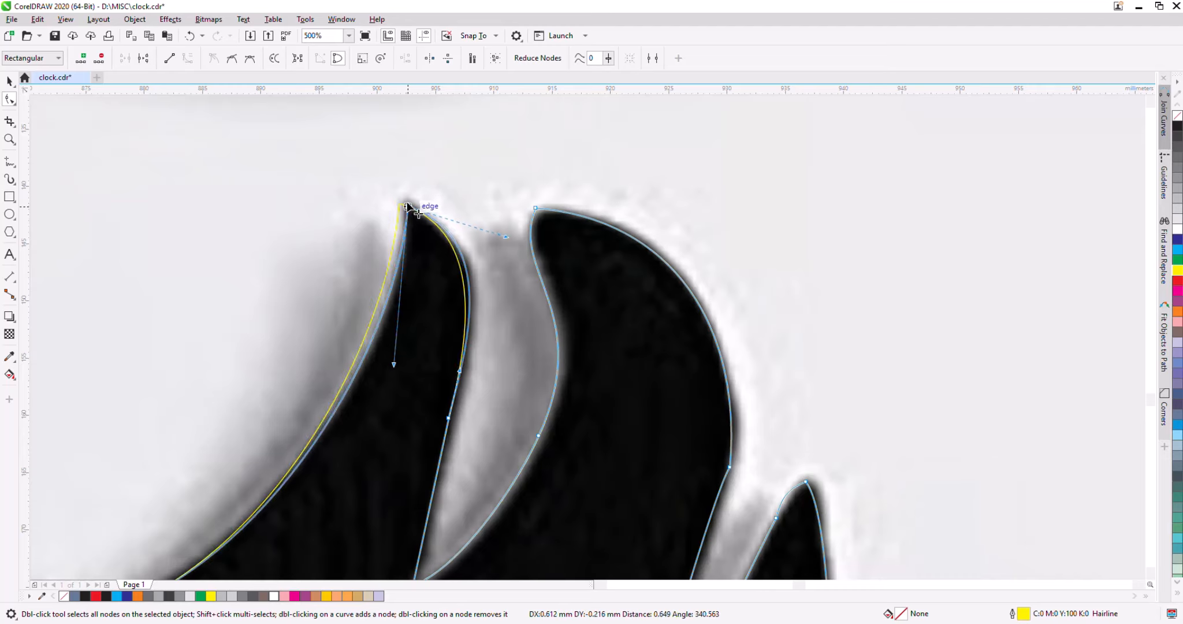
pyautogui.press('Delete')
pyautogui.scroll(-1, 745, 216)
pyautogui.scroll(1, 346, 439)
pyautogui.press('Delete')
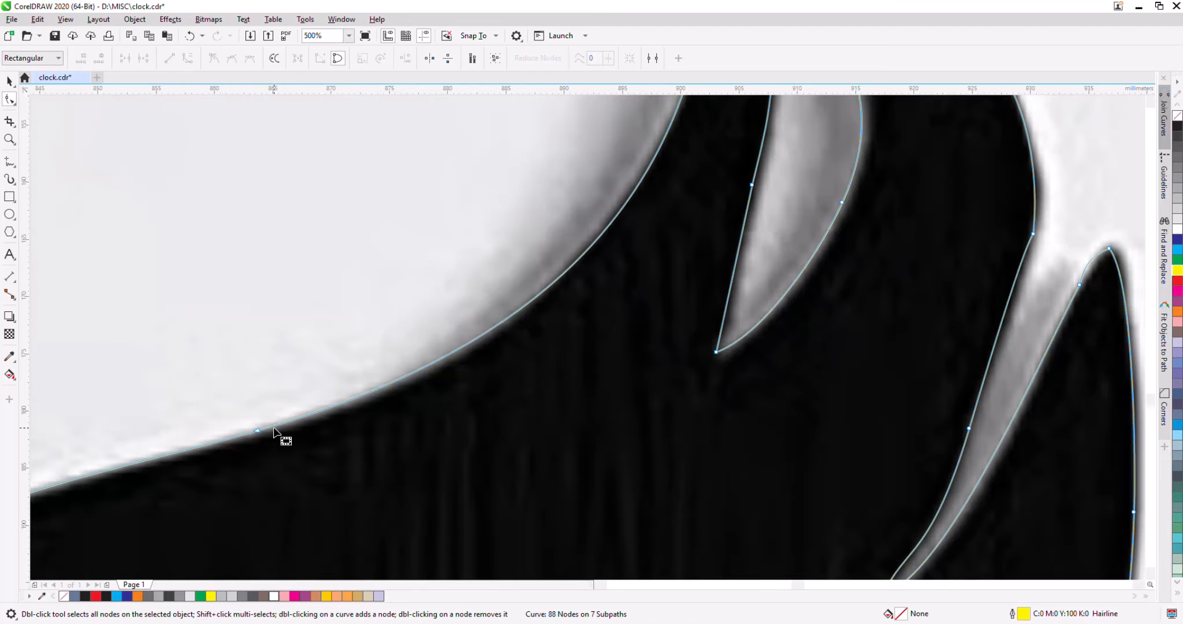
# Delete the surplus nodes along the top of the hair and smooth its sweep up to the rearmost tuft.
pyautogui.scroll(-2, 462, 441)
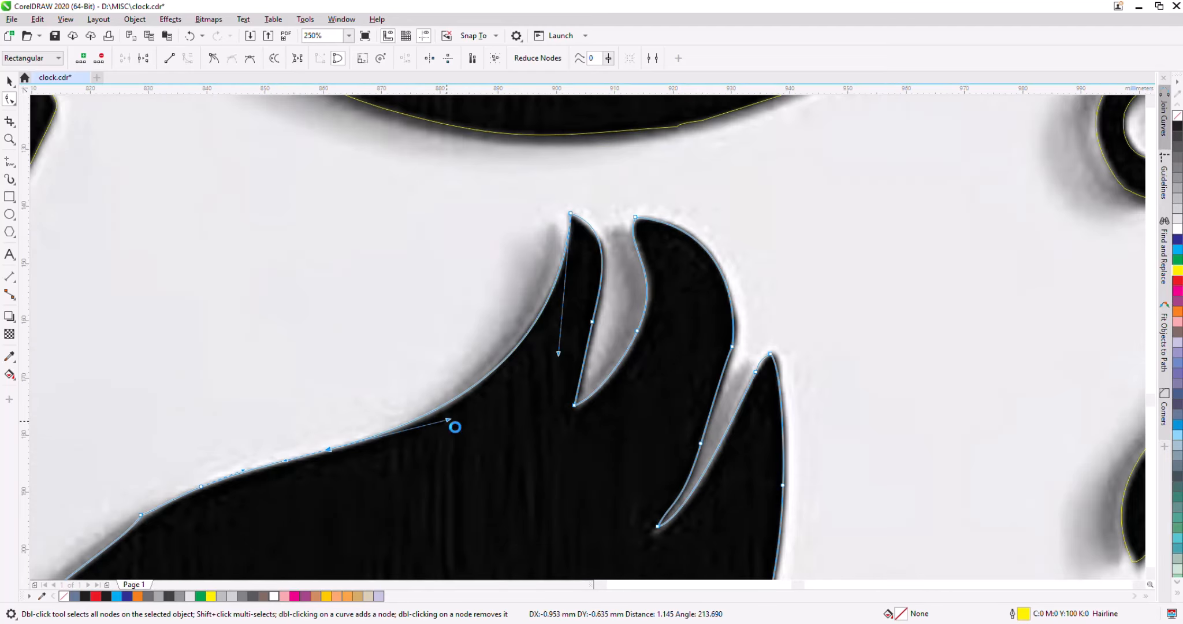
pyautogui.scroll(-2, 703, 255)
pyautogui.scroll(2, 508, 355)
pyautogui.press('Delete')
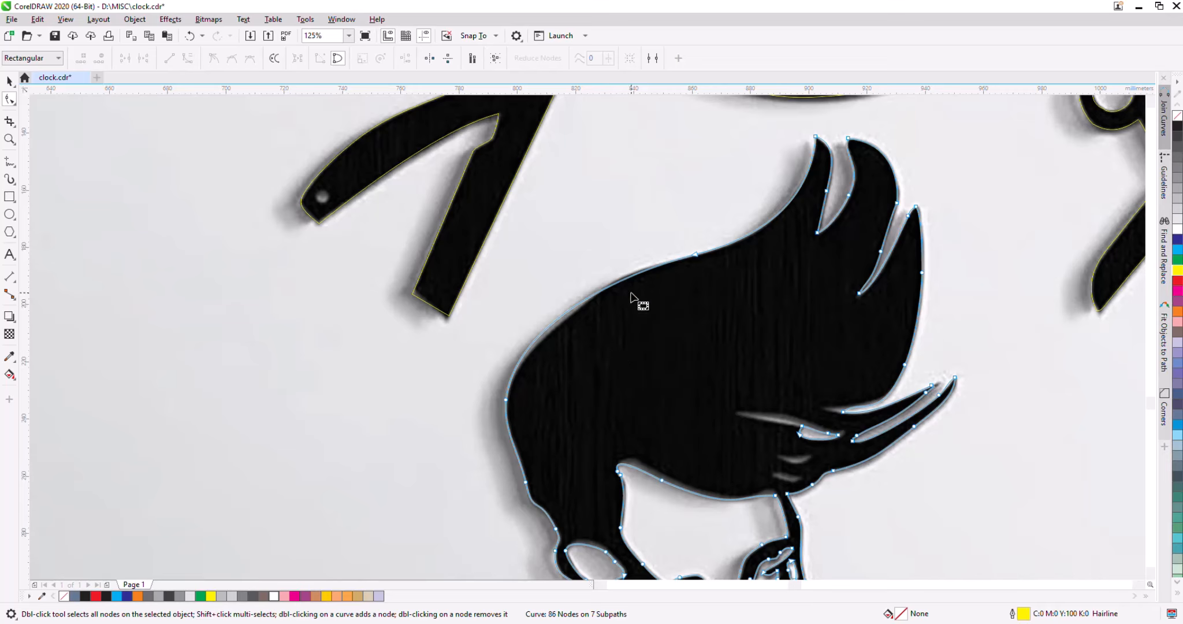
# Add nodes along the upper back of the hair and pull the curve onto the photo's edge.
pyautogui.scroll(2, 565, 317)
pyautogui.scroll(-2, 570, 327)
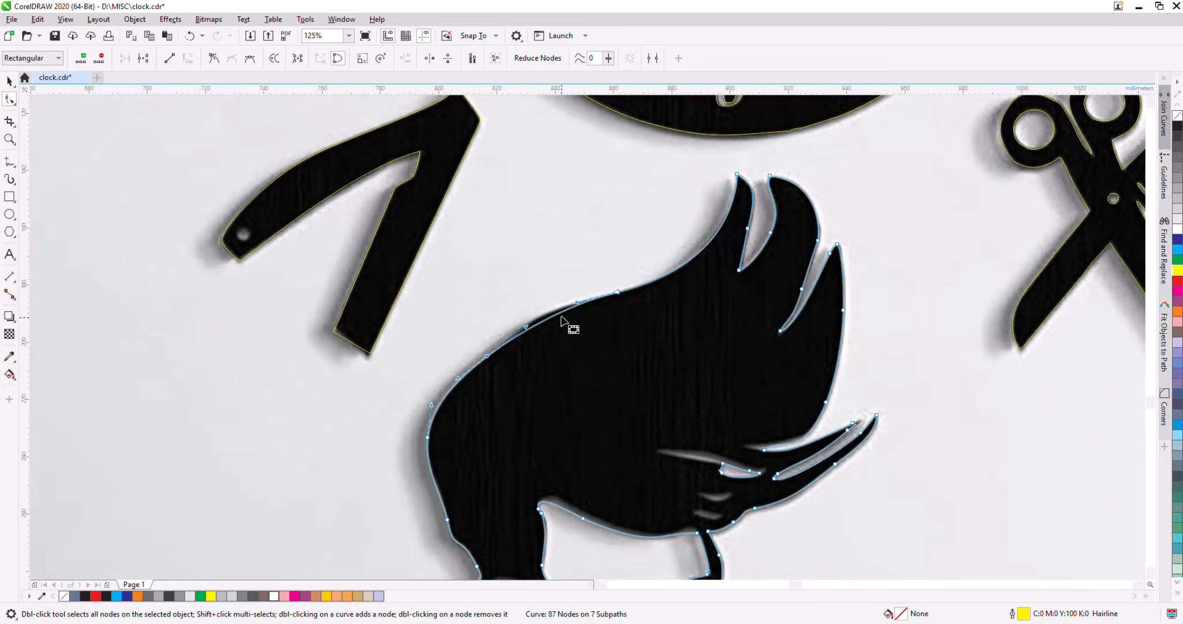
pyautogui.scroll(2, 512, 340)
pyautogui.doubleClick(512, 340)
pyautogui.moveTo(513, 340); pyautogui.dragTo(503, 322)
pyautogui.scroll(-2, 530, 243)
pyautogui.scroll(1, 459, 517)
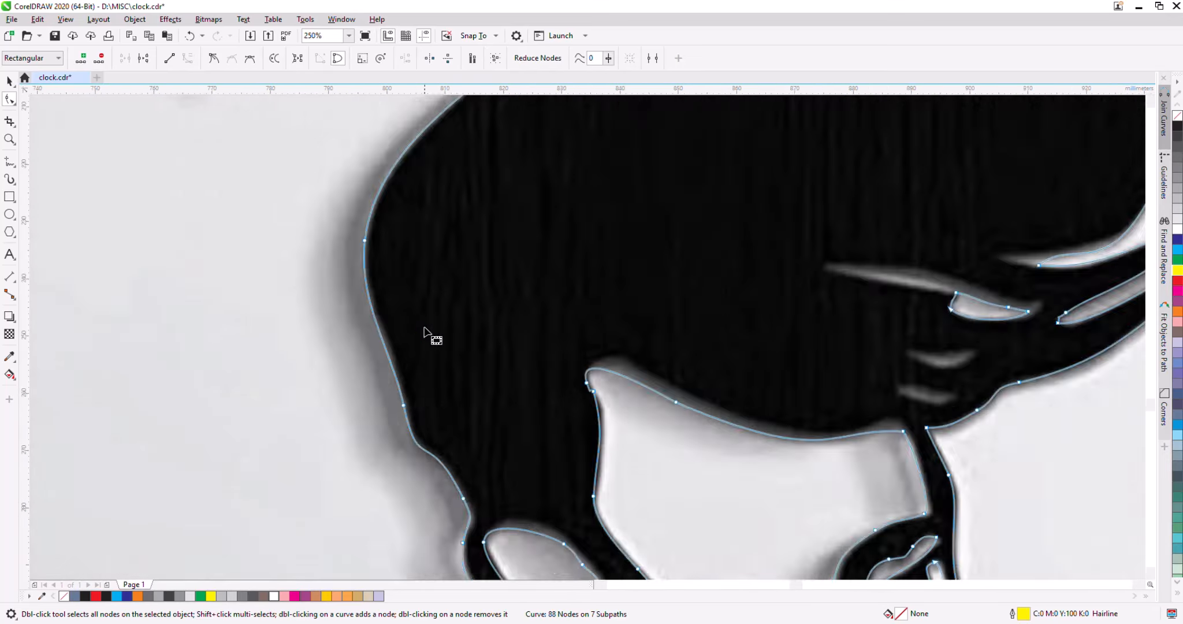
# Adjust the nodes above and behind the ear so the back-of-head outline follows the photo.
pyautogui.scroll(-2, 425, 327)
pyautogui.scroll(3, 438, 375)
pyautogui.moveTo(398, 312); pyautogui.dragTo(407, 312)
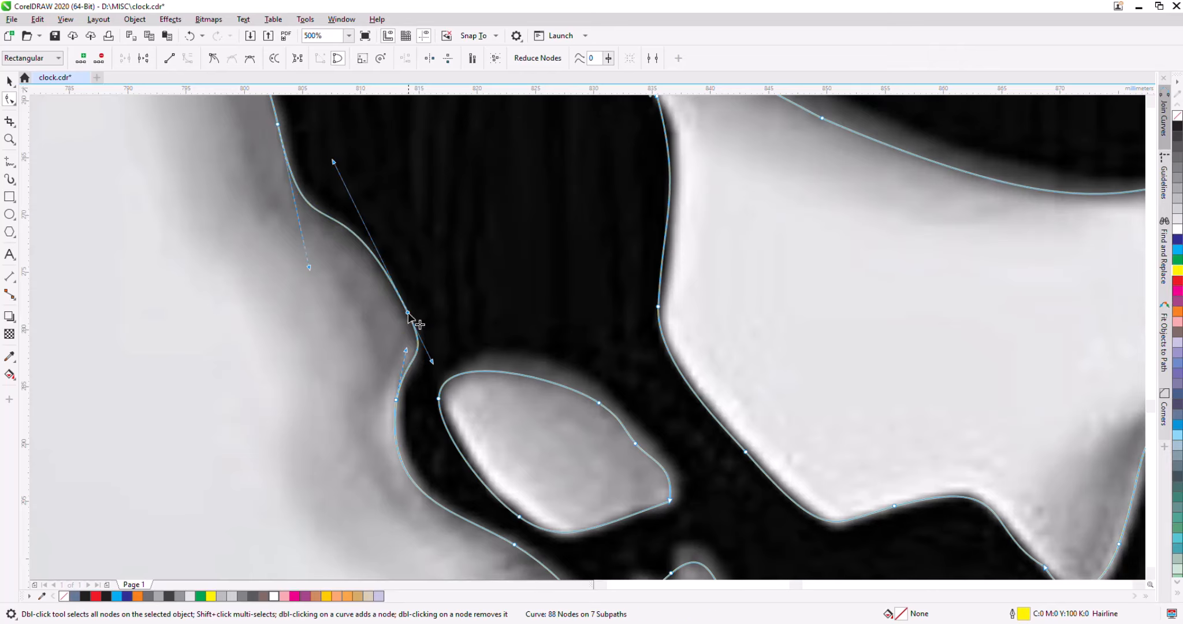
pyautogui.moveTo(396, 399); pyautogui.dragTo(398, 392)
# Move the ear opening's upper nodes and curve handle outward to fit its rounded top and front edge.
pyautogui.moveTo(598, 402); pyautogui.dragTo(595, 382)
pyautogui.moveTo(439, 398); pyautogui.dragTo(440, 388)
pyautogui.moveTo(559, 358); pyautogui.dragTo(552, 348)
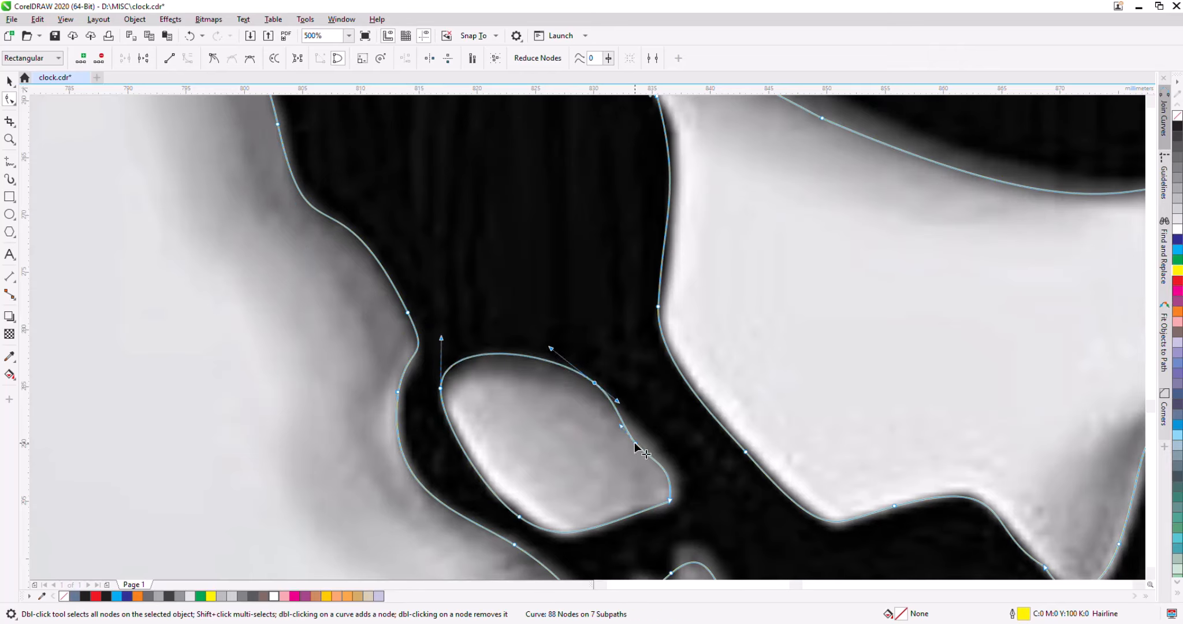
pyautogui.moveTo(635, 443); pyautogui.dragTo(649, 439)
pyautogui.moveTo(670, 500); pyautogui.dragTo(687, 507)
pyautogui.hotkey('ctrl', 'z')
pyautogui.hotkey('ctrl', 'z')
# Refine the ear opening's lower front corner and the curve along its bottom edge.
pyautogui.scroll(1, 666, 504)
pyautogui.click(667, 505)
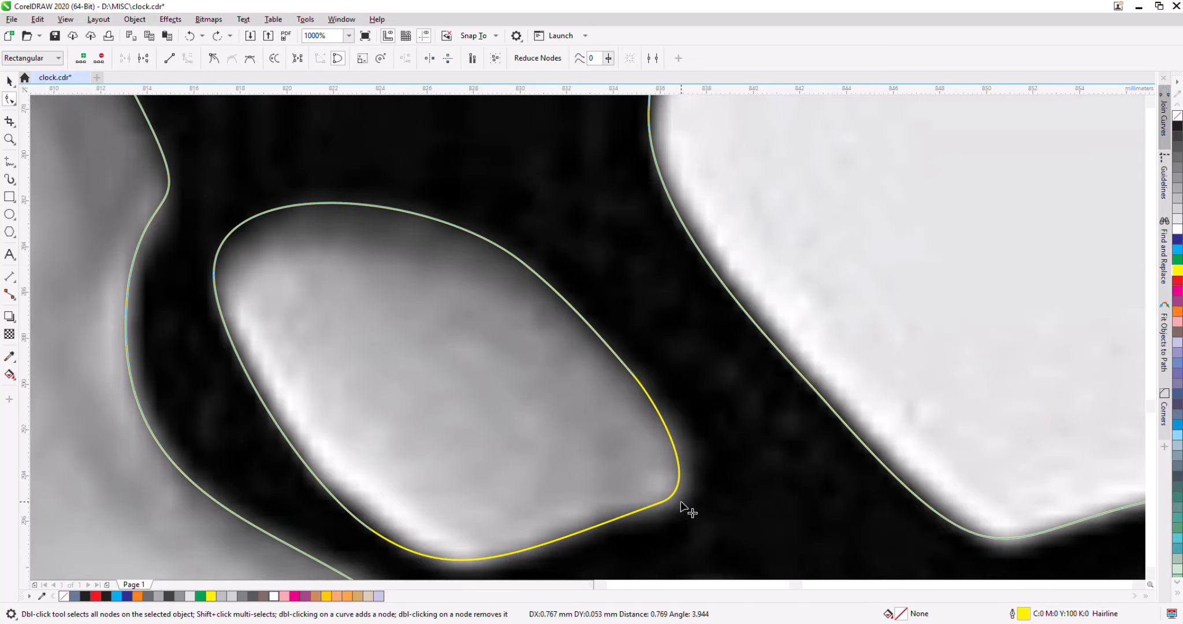
pyautogui.moveTo(541, 560); pyautogui.dragTo(626, 502)
pyautogui.scroll(-1, 537, 537)
pyautogui.scroll(1, 560, 462)
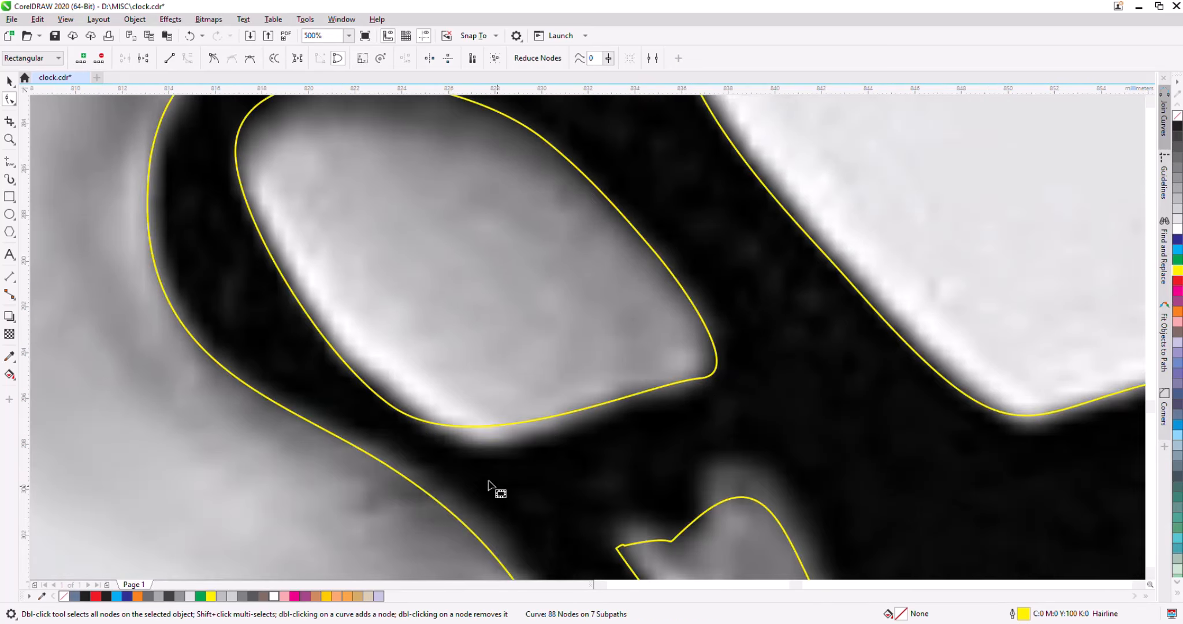
pyautogui.moveTo(491, 473); pyautogui.dragTo(518, 499)
pyautogui.click(442, 330)
pyautogui.scroll(-2, 442, 330)
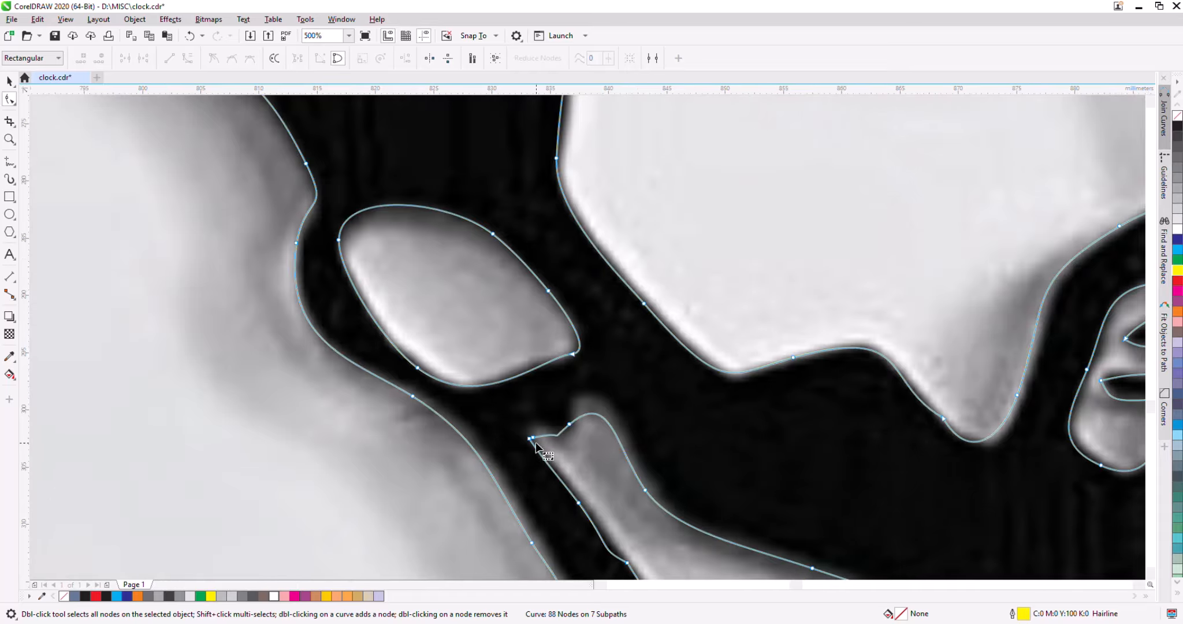
# Rework the node on the back edge of the neck and make the bust's base a straight line to its front corner.
pyautogui.scroll(2, 502, 427)
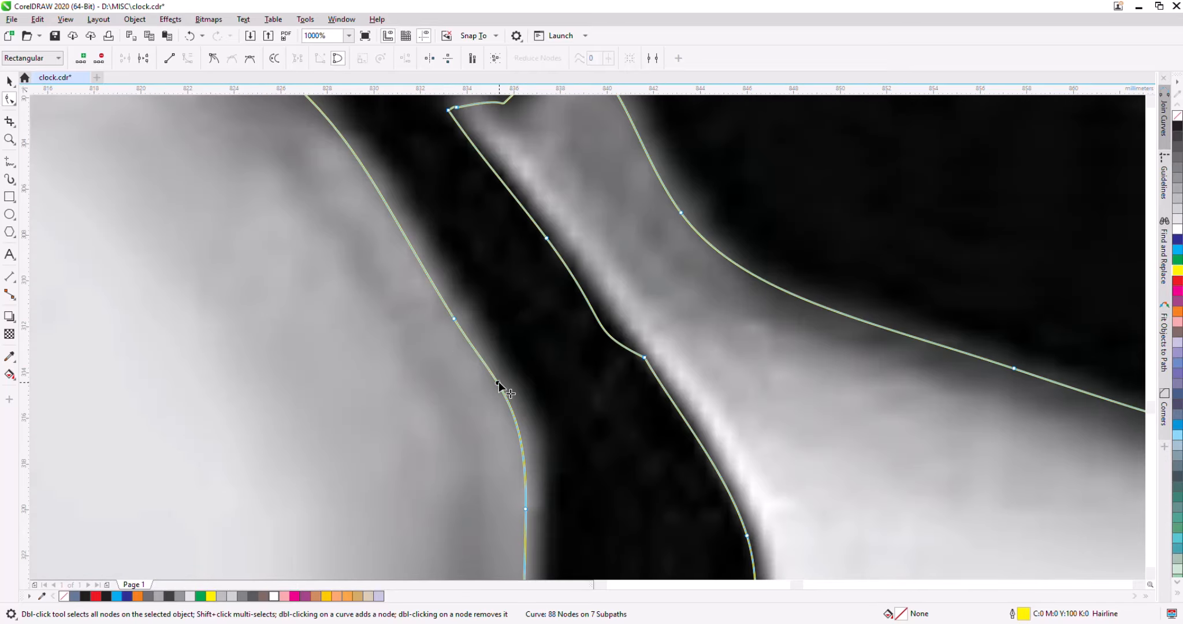
pyautogui.doubleClick(450, 318)
pyautogui.scroll(-3, 450, 318)
pyautogui.scroll(1, 508, 278)
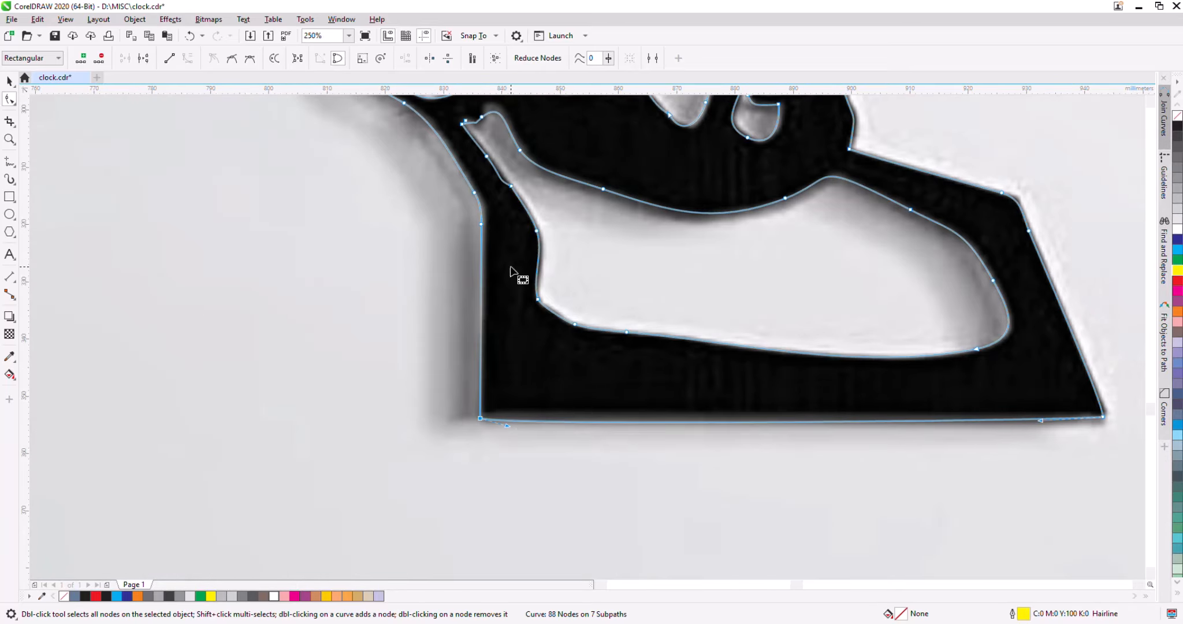
pyautogui.rightClick(1092, 421)
pyautogui.click(1097, 264)
pyautogui.moveTo(1107, 417); pyautogui.dragTo(1108, 417)
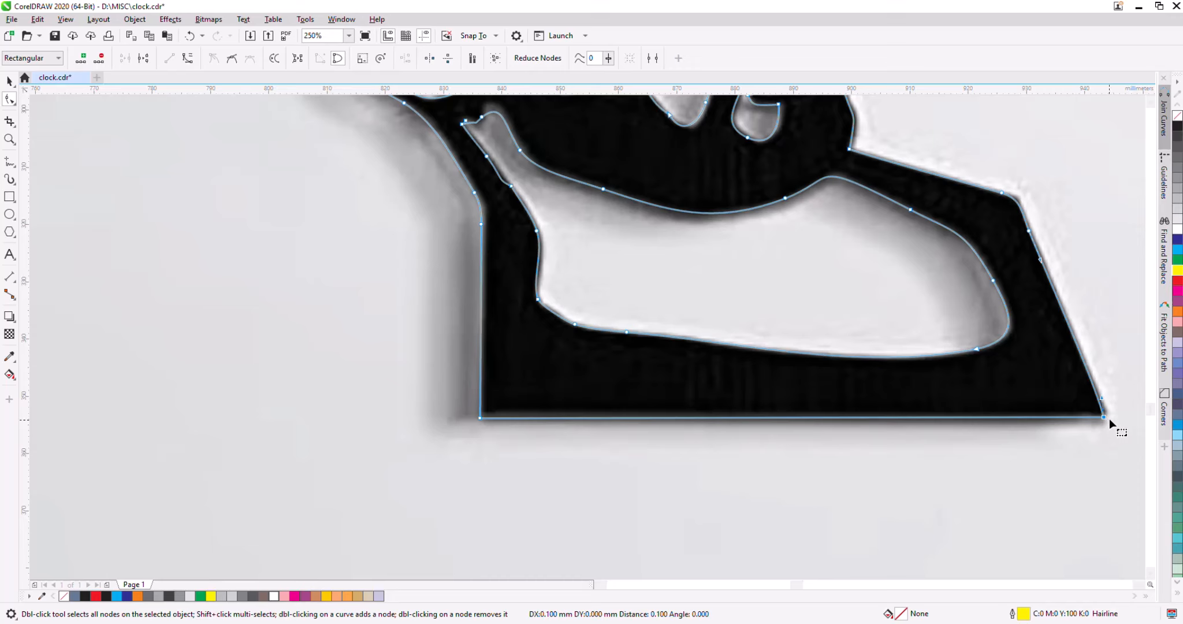
# Reduce the collar's front shoulder to one sharp corner node and make both adjoining edges straight lines.
pyautogui.scroll(2, 982, 234)
pyautogui.doubleClick(1030, 338)
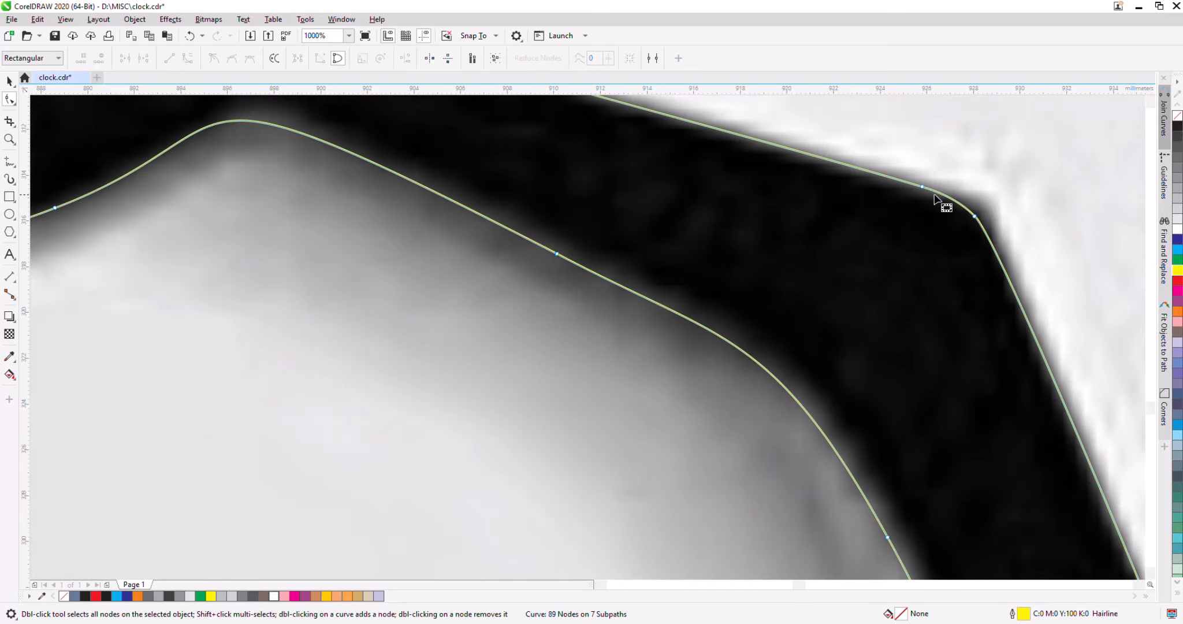
pyautogui.doubleClick(922, 187)
pyautogui.moveTo(975, 216); pyautogui.dragTo(980, 207)
pyautogui.rightClick(980, 208)
pyautogui.click(1015, 278)
pyautogui.scroll(-1, 1057, 302)
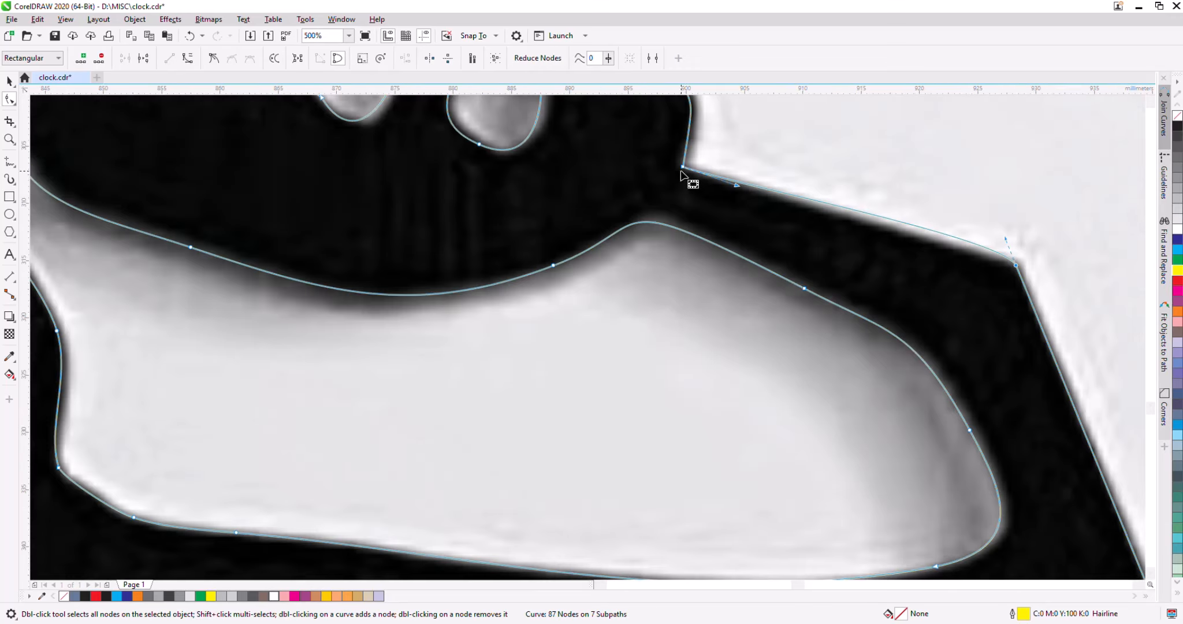
pyautogui.rightClick(683, 168)
pyautogui.click(733, 237)
pyautogui.click(1163, 411)
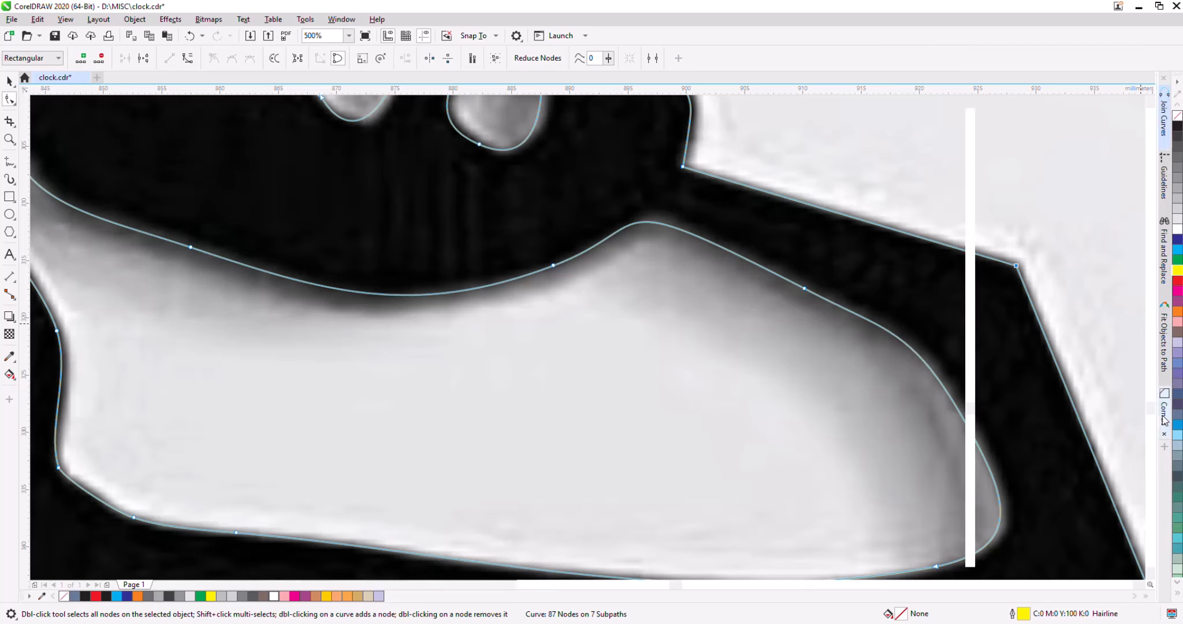
pyautogui.click(1081, 150)
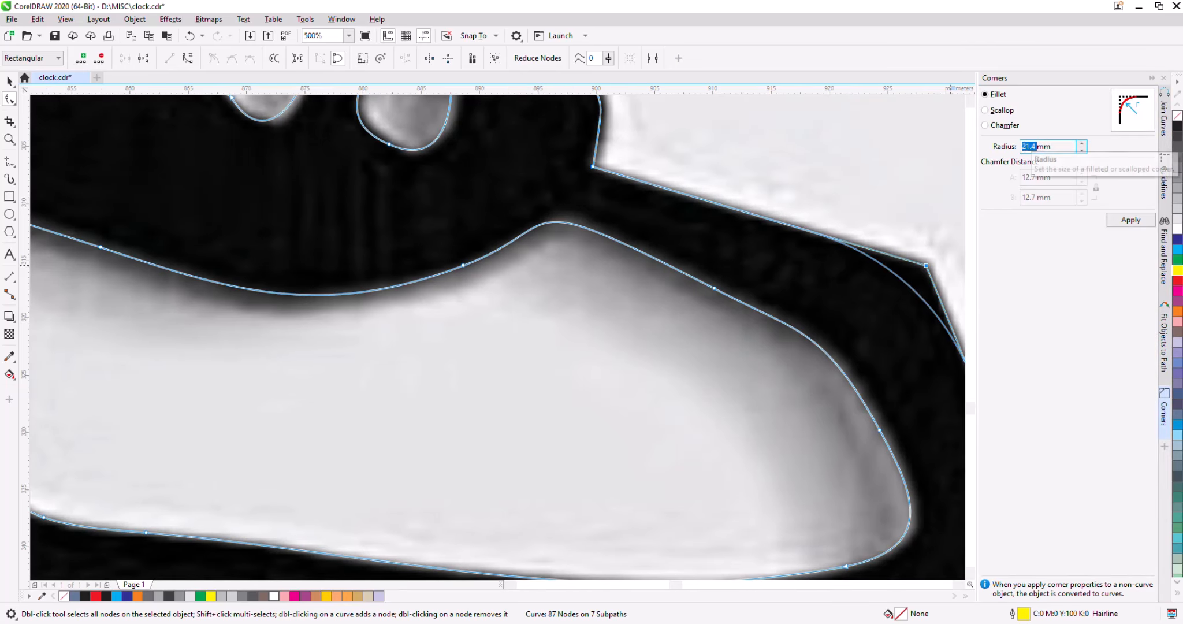
pyautogui.click(907, 197)
pyautogui.scroll(-2, 876, 359)
pyautogui.click(1164, 411)
# Reposition the nodes and curve handle along the face's front edge, from the hairline down to the mouth, to fit the photo.
pyautogui.scroll(2, 966, 343)
pyautogui.scroll(-2, 668, 254)
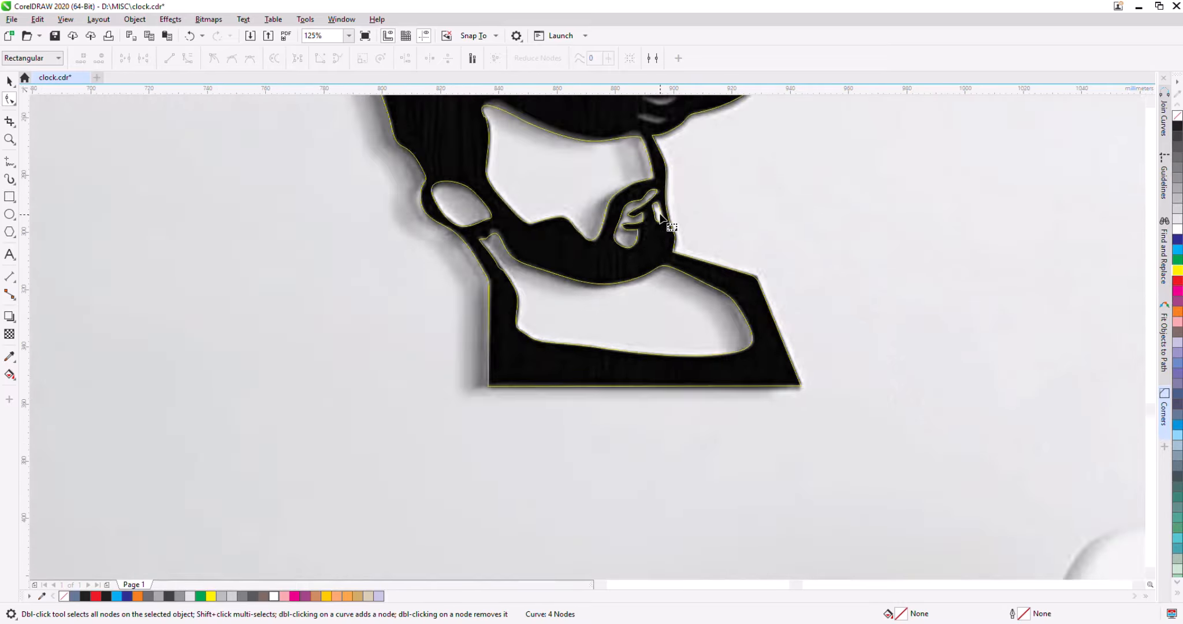
pyautogui.scroll(2, 660, 214)
pyautogui.click(700, 380)
pyautogui.moveTo(707, 344); pyautogui.dragTo(712, 345)
pyautogui.scroll(-1, 681, 346)
pyautogui.scroll(1, 695, 200)
pyautogui.moveTo(649, 182); pyautogui.dragTo(656, 189)
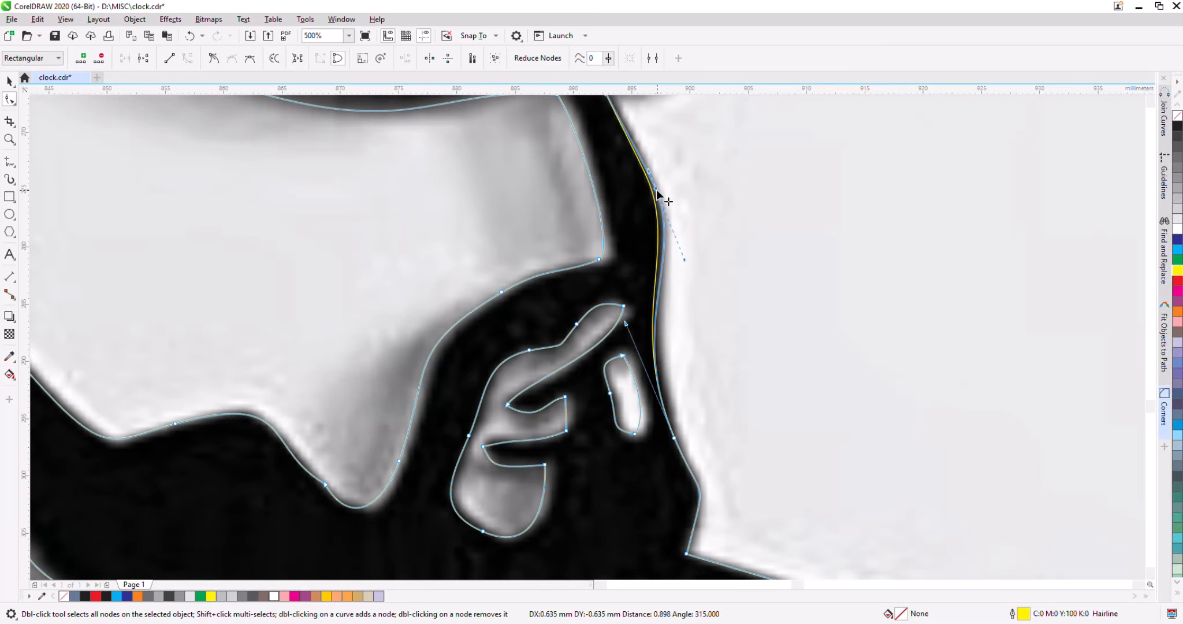
pyautogui.moveTo(625, 323); pyautogui.dragTo(633, 336)
pyautogui.scroll(-1, 683, 414)
pyautogui.scroll(1, 664, 159)
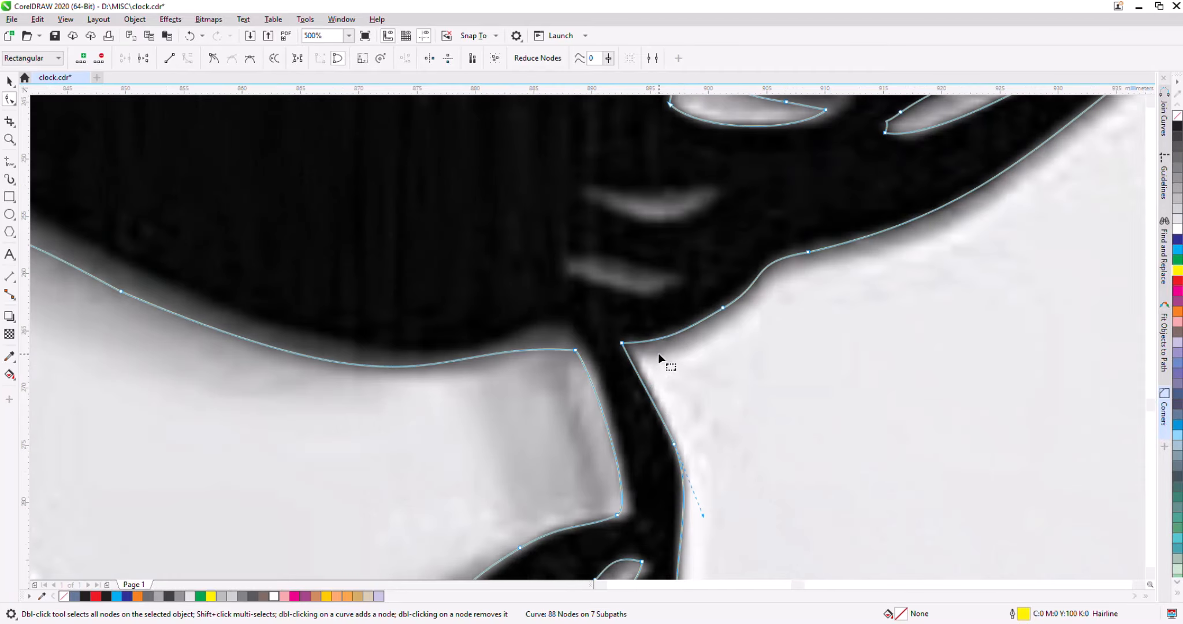
# Reshape the lowest front hair strand by moving its pointed tip and lower-edge node and bending both sides to fit.
pyautogui.scroll(-1, 750, 318)
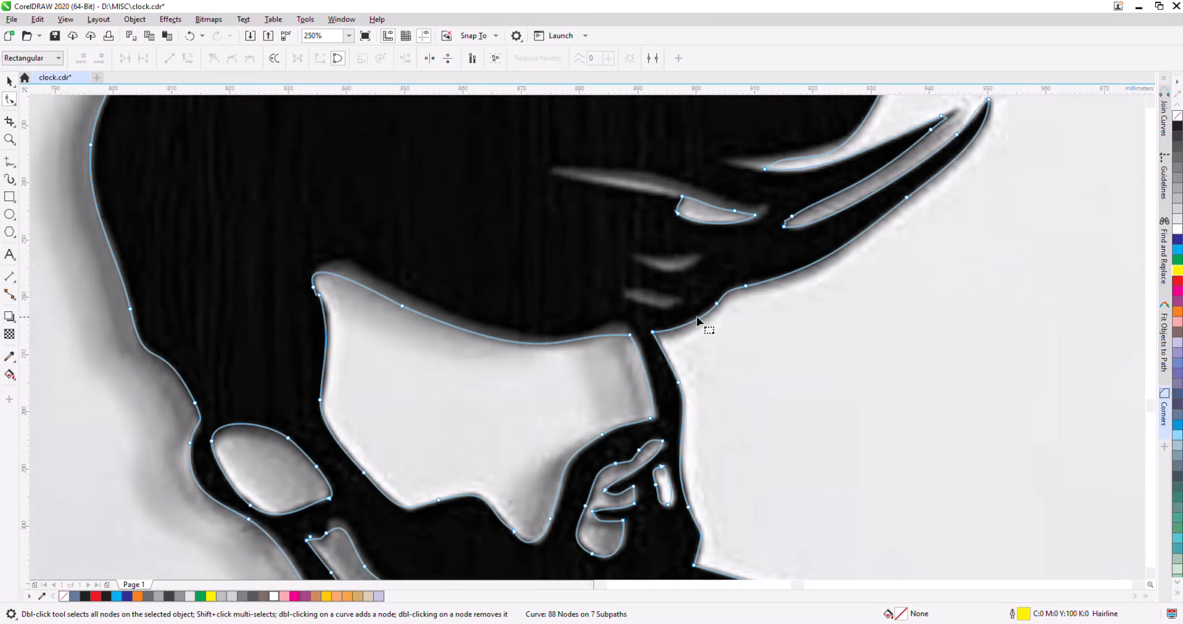
pyautogui.scroll(-1, 644, 402)
pyautogui.scroll(1, 828, 256)
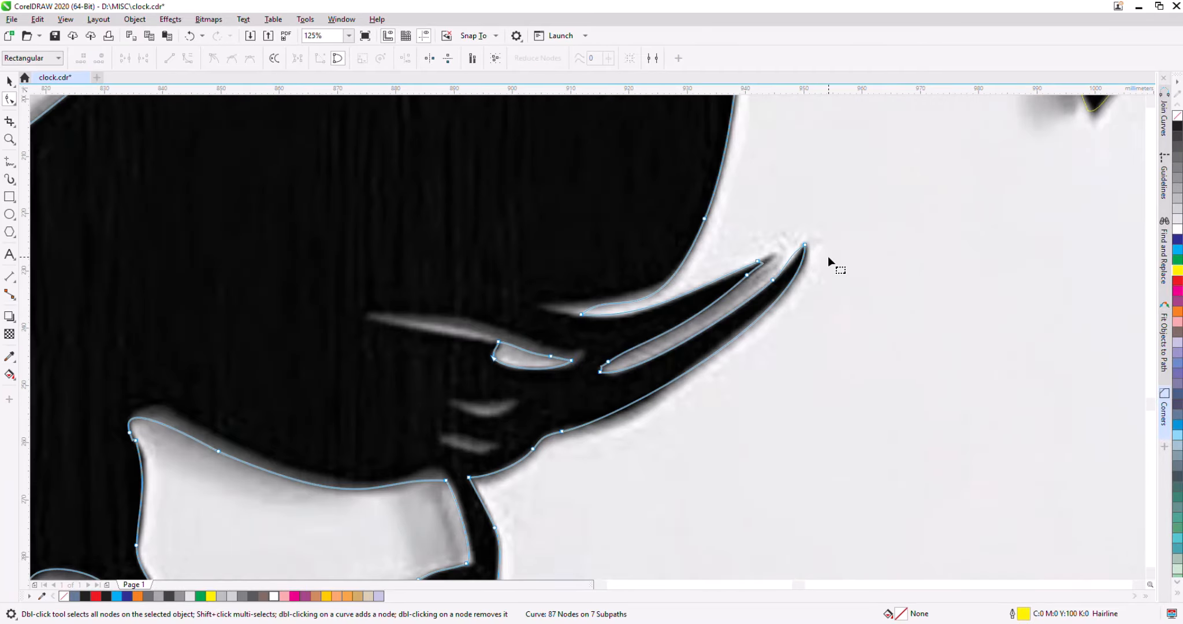
pyautogui.doubleClick(771, 281)
pyautogui.scroll(2, 807, 247)
pyautogui.moveTo(795, 238); pyautogui.dragTo(807, 223)
pyautogui.scroll(-2, 807, 223)
pyautogui.moveTo(805, 294); pyautogui.dragTo(797, 314)
pyautogui.scroll(1, 784, 296)
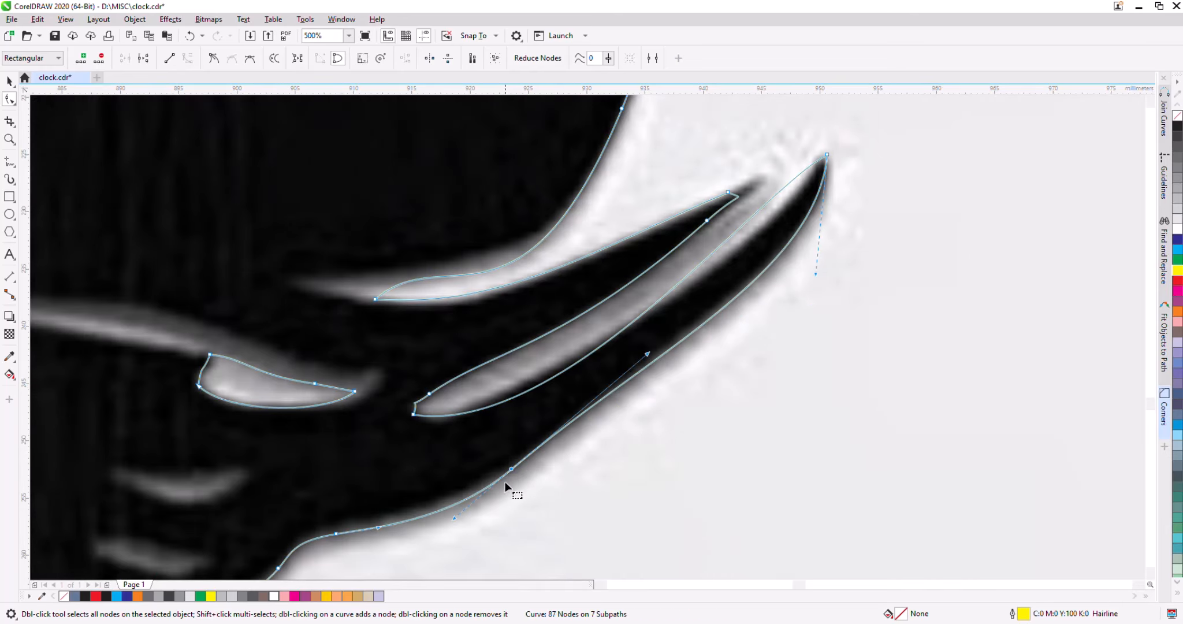
pyautogui.moveTo(511, 468); pyautogui.dragTo(522, 460)
pyautogui.moveTo(765, 202); pyautogui.dragTo(802, 194)
# Remove surplus nodes from the slit between the two lower strands, fit its inner end and extend the upper strand's tip.
pyautogui.doubleClick(429, 394)
pyautogui.moveTo(415, 414); pyautogui.dragTo(413, 414)
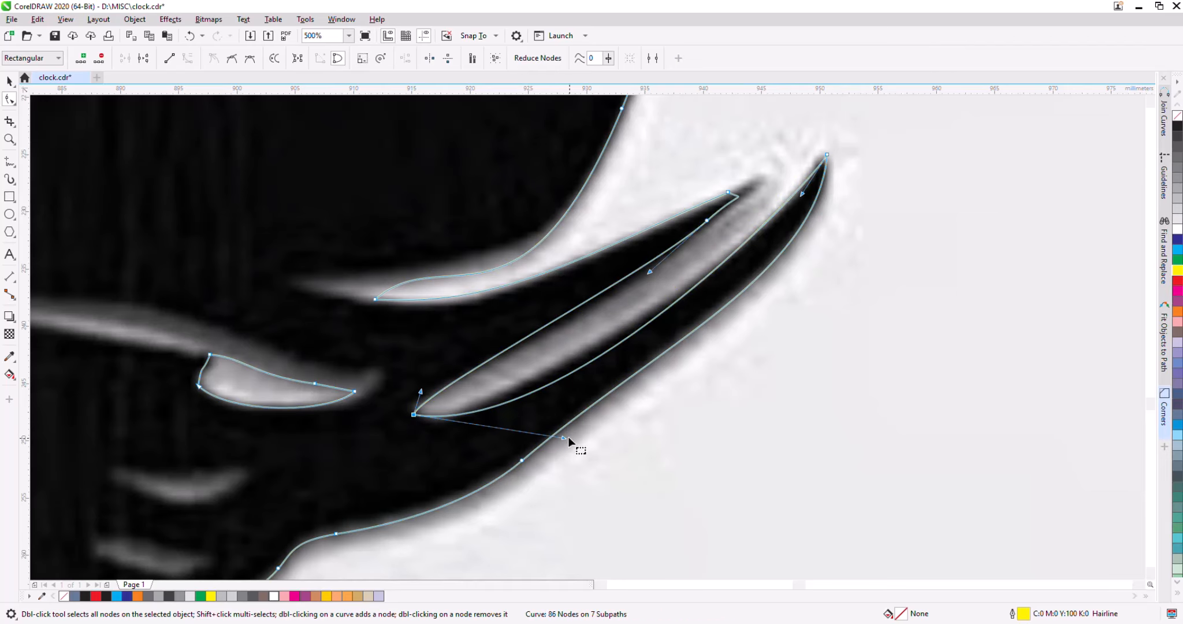
pyautogui.moveTo(571, 448); pyautogui.dragTo(546, 422)
pyautogui.click(736, 202)
pyautogui.moveTo(727, 192); pyautogui.dragTo(764, 175)
pyautogui.moveTo(804, 196); pyautogui.dragTo(742, 238)
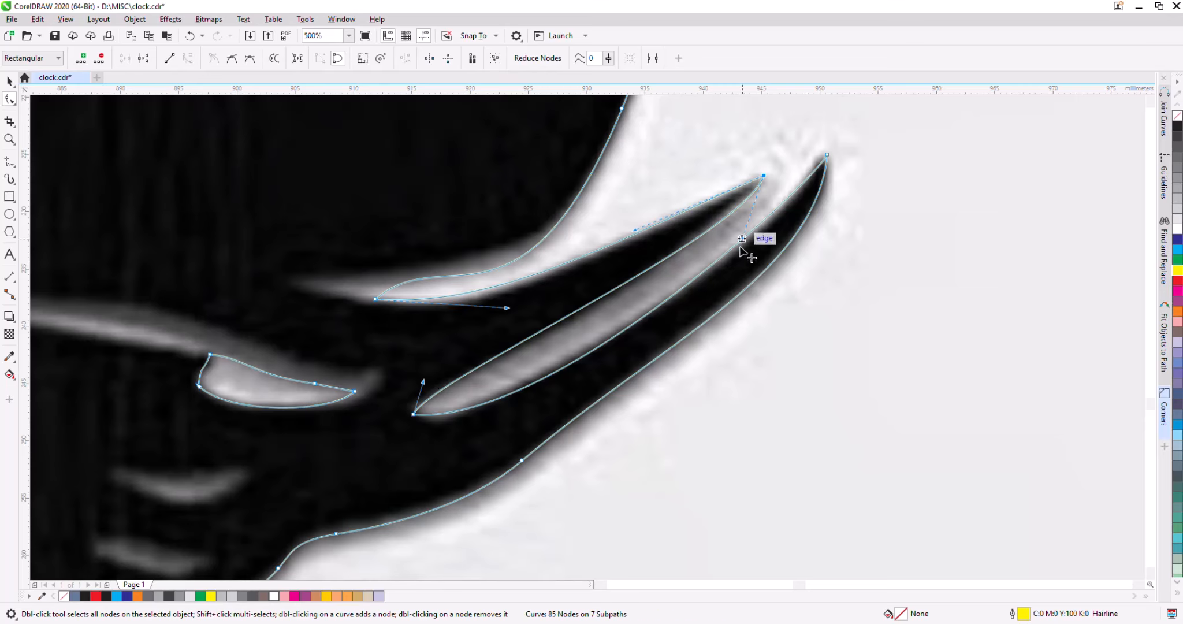
# Extend the gap above the upper strand to its inner point and bend its adjoining curves, including the front hair edge.
pyautogui.moveTo(375, 300); pyautogui.dragTo(305, 284)
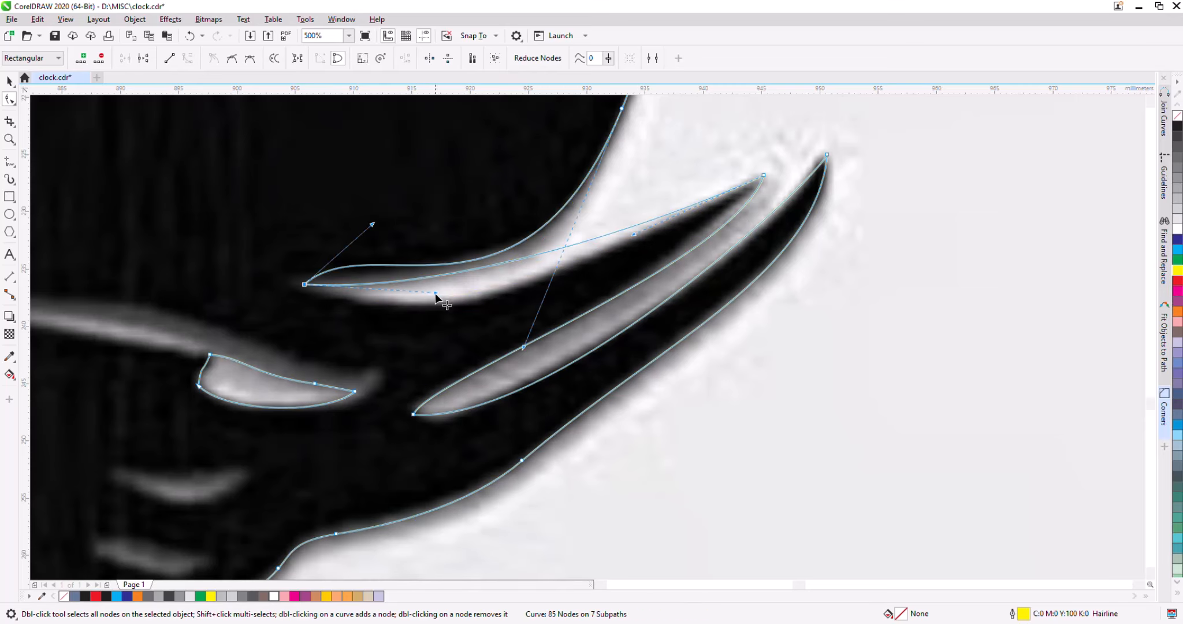
pyautogui.moveTo(436, 293); pyautogui.dragTo(470, 350)
pyautogui.moveTo(372, 224); pyautogui.dragTo(349, 237)
pyautogui.scroll(-3, 410, 343)
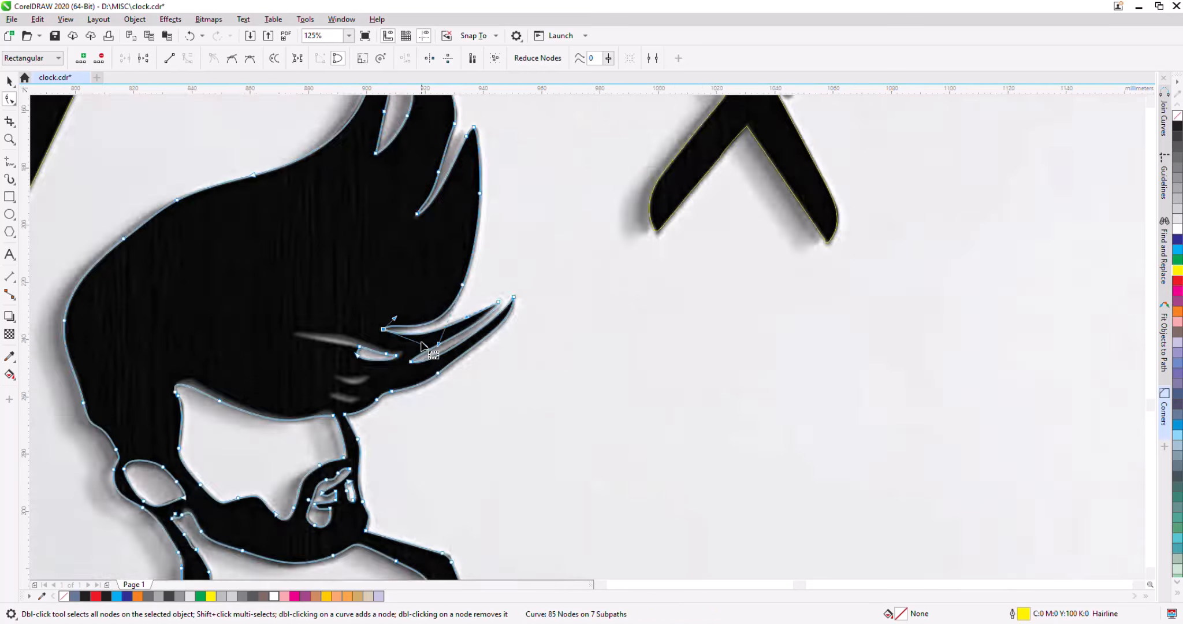
pyautogui.scroll(3, 456, 335)
pyautogui.moveTo(470, 332); pyautogui.dragTo(472, 333)
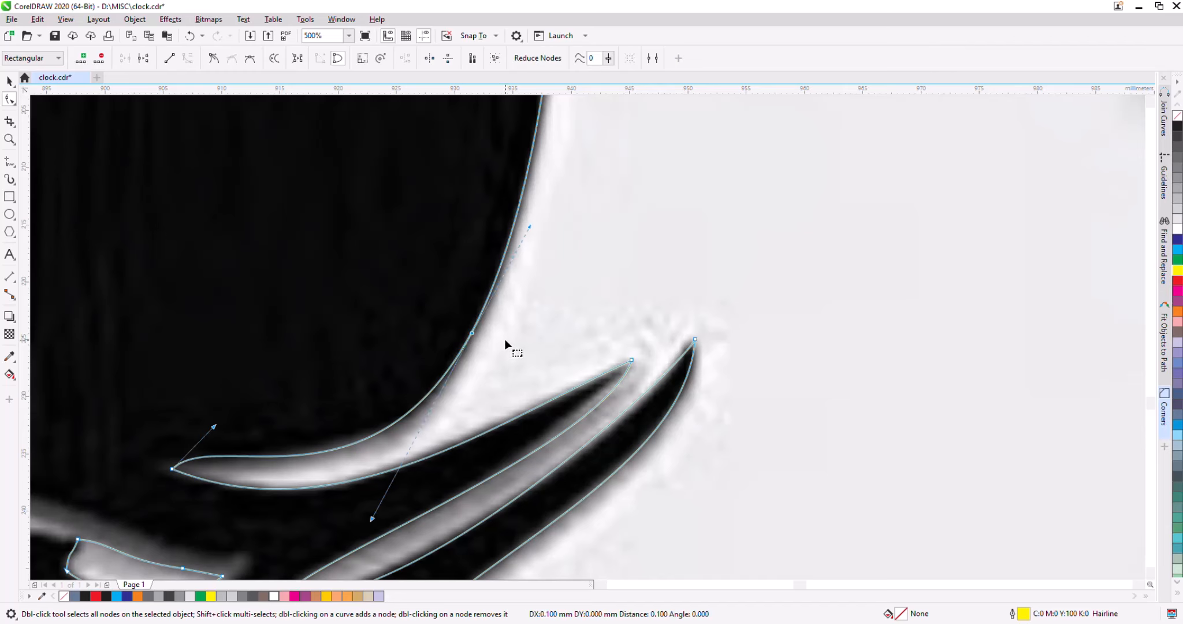
# Delete surplus nodes on the front hair spike, then refine its tip, outer edge and the curve rising from the slit's bottom.
pyautogui.scroll(-3, 505, 341)
pyautogui.scroll(2, 493, 189)
pyautogui.press('Delete')
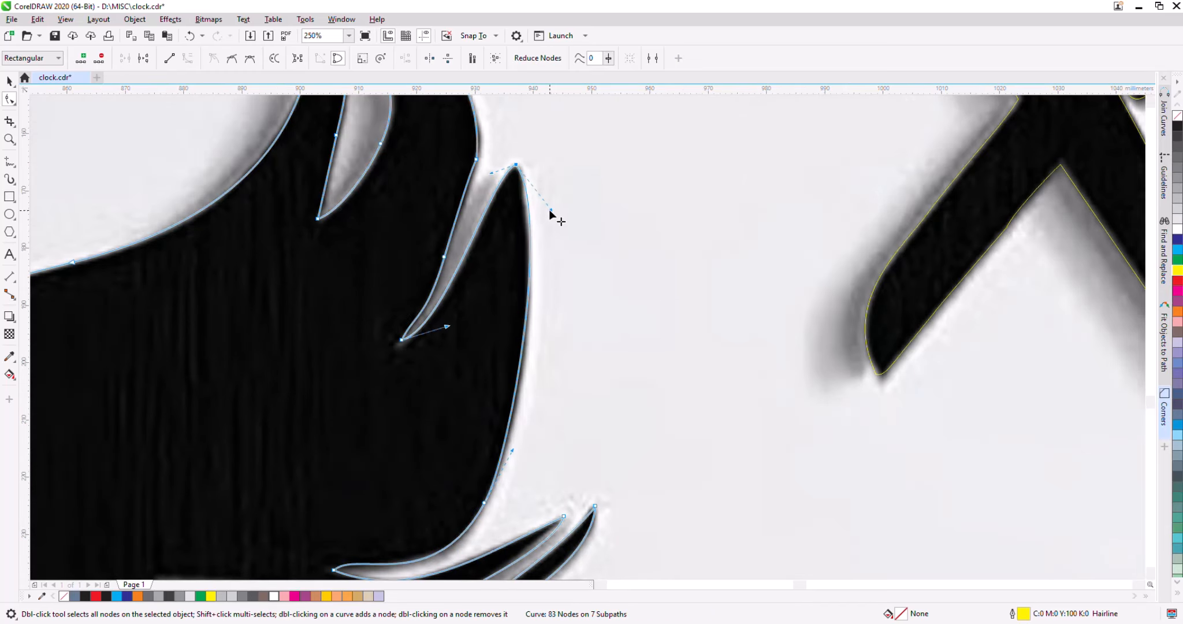
pyautogui.moveTo(549, 211); pyautogui.dragTo(551, 277)
pyautogui.scroll(2, 515, 155)
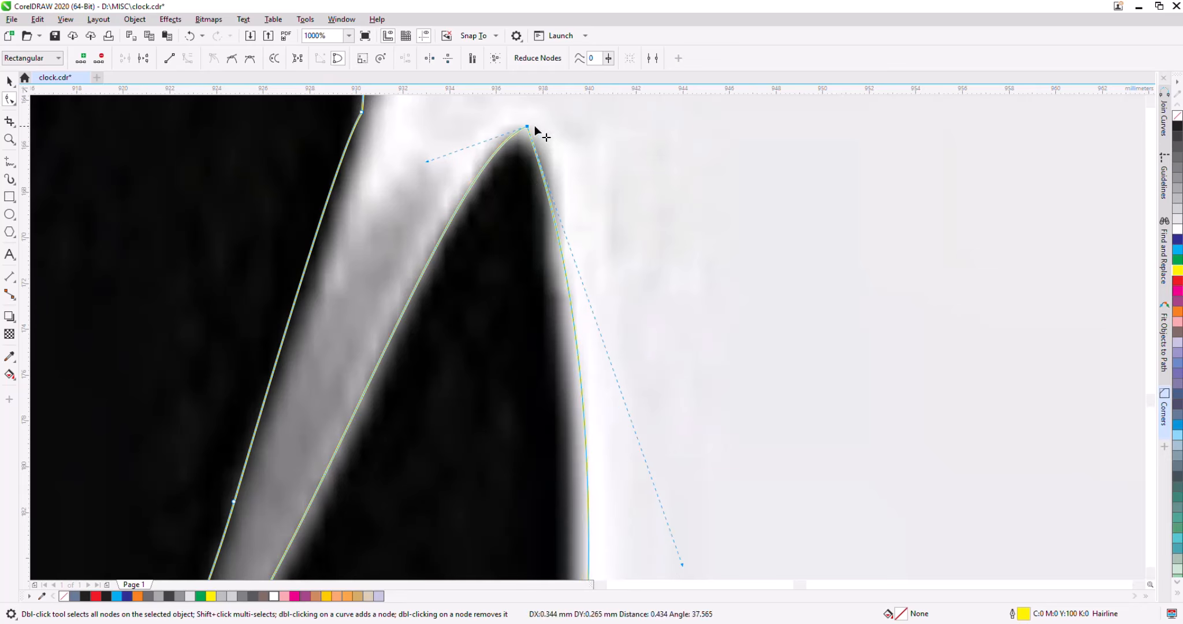
pyautogui.scroll(-1, 534, 126)
pyautogui.click(357, 487)
pyautogui.moveTo(448, 460); pyautogui.dragTo(454, 454)
# Delete the two extra nodes between the middle lock and the front slit's bottom, then bend the remaining curve to fit.
pyautogui.click(443, 313)
pyautogui.press('Delete')
pyautogui.click(508, 119)
pyautogui.press('Delete')
pyautogui.scroll(-2, 474, 363)
pyautogui.scroll(1, 477, 312)
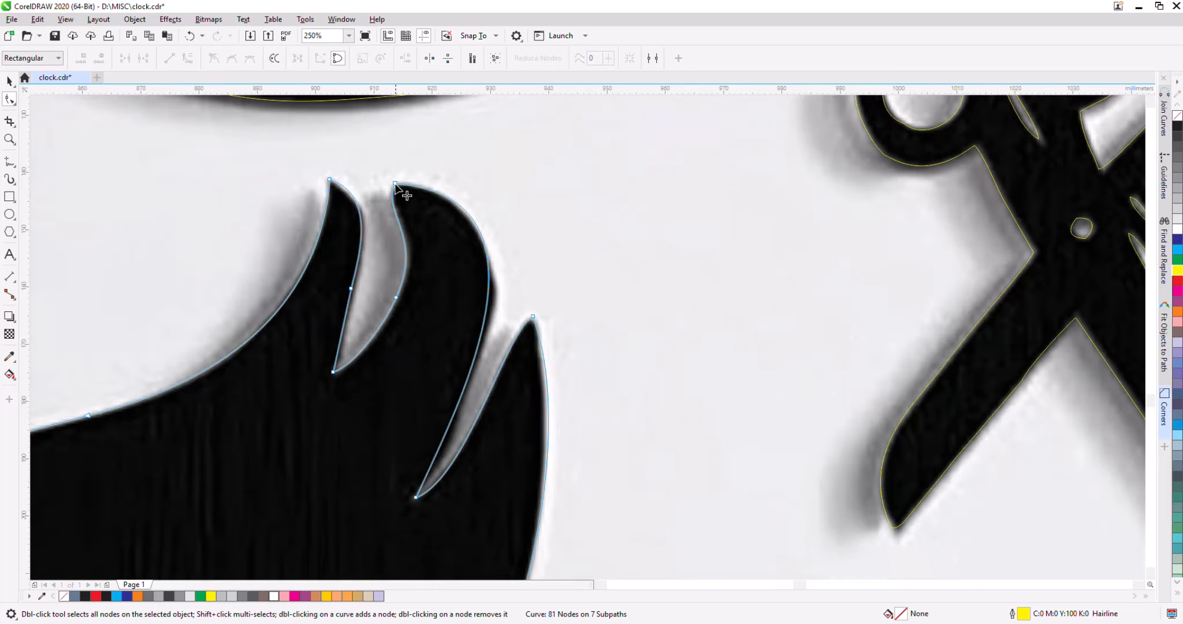
pyautogui.moveTo(465, 366); pyautogui.dragTo(473, 368)
pyautogui.moveTo(570, 198); pyautogui.dragTo(570, 210)
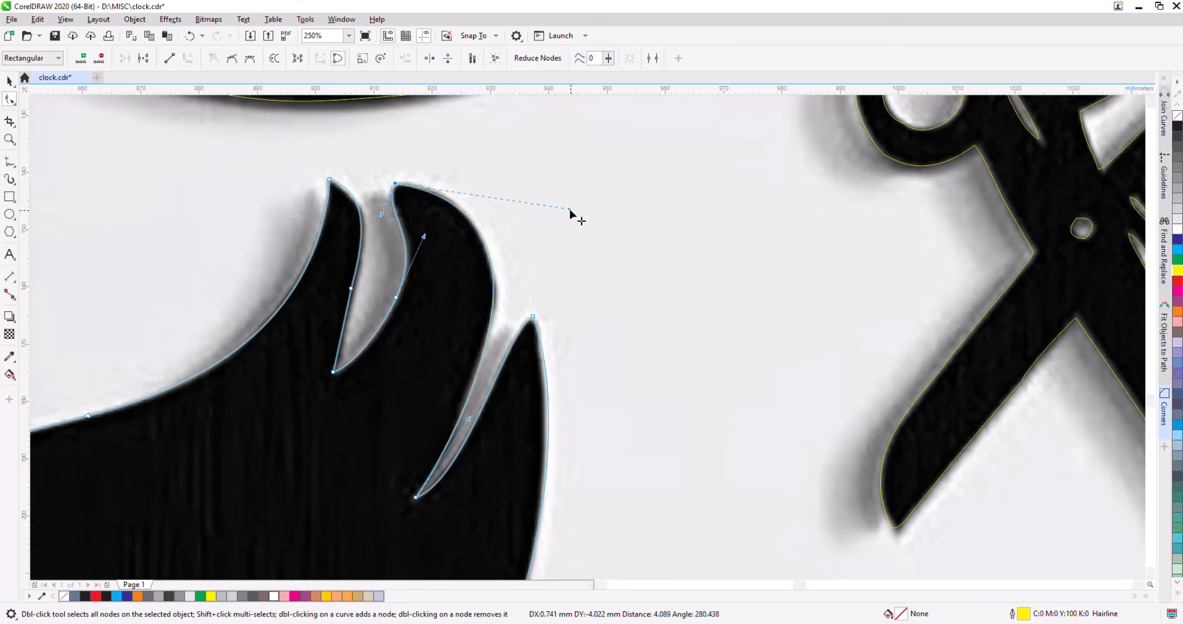
# Rework the nodes around the middle lock's rounded tip and curve its rear edge down to the slit's bottom.
pyautogui.scroll(1, 451, 258)
pyautogui.doubleClick(396, 297)
pyautogui.click(334, 372)
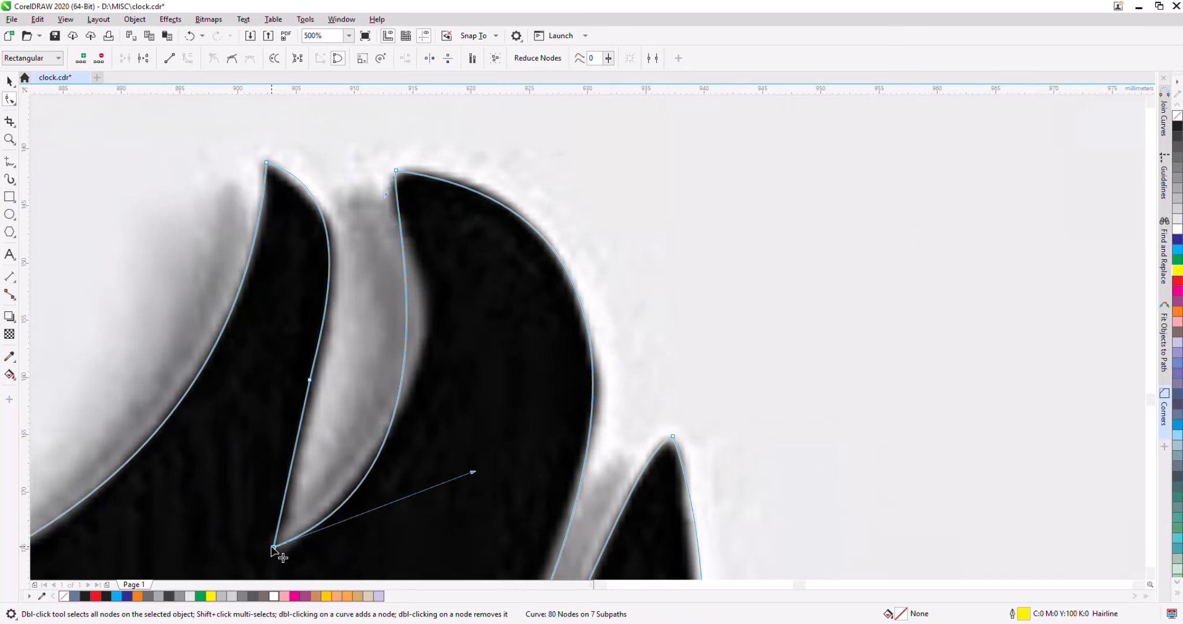
pyautogui.moveTo(388, 198); pyautogui.dragTo(392, 197)
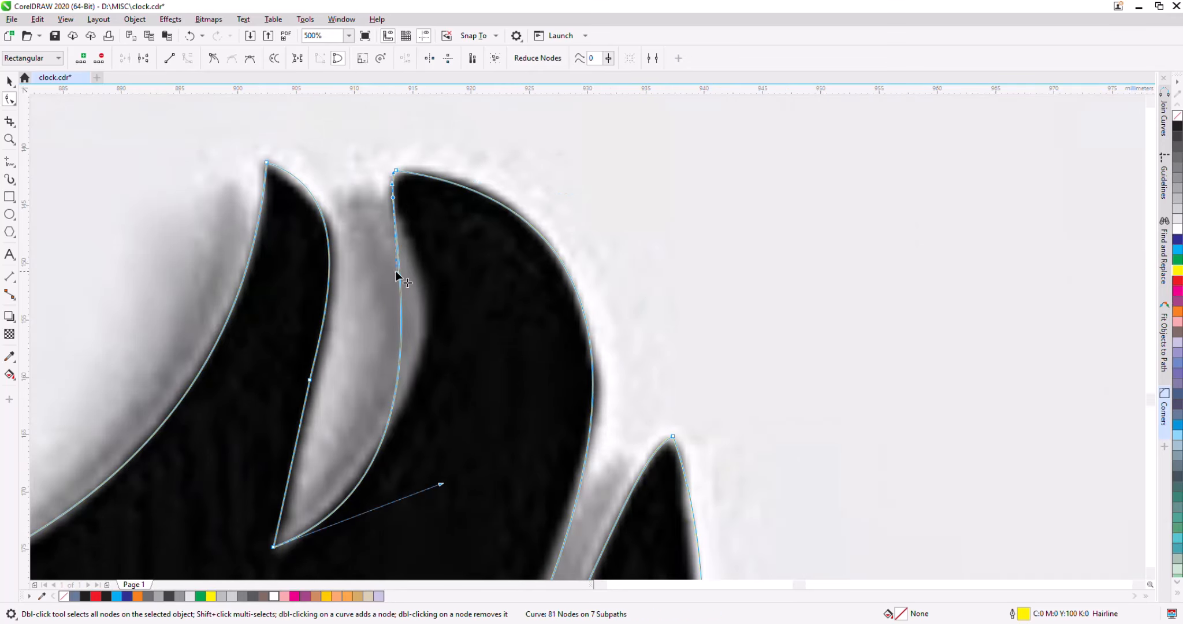
pyautogui.moveTo(396, 274); pyautogui.dragTo(444, 279)
pyautogui.moveTo(441, 484); pyautogui.dragTo(440, 445)
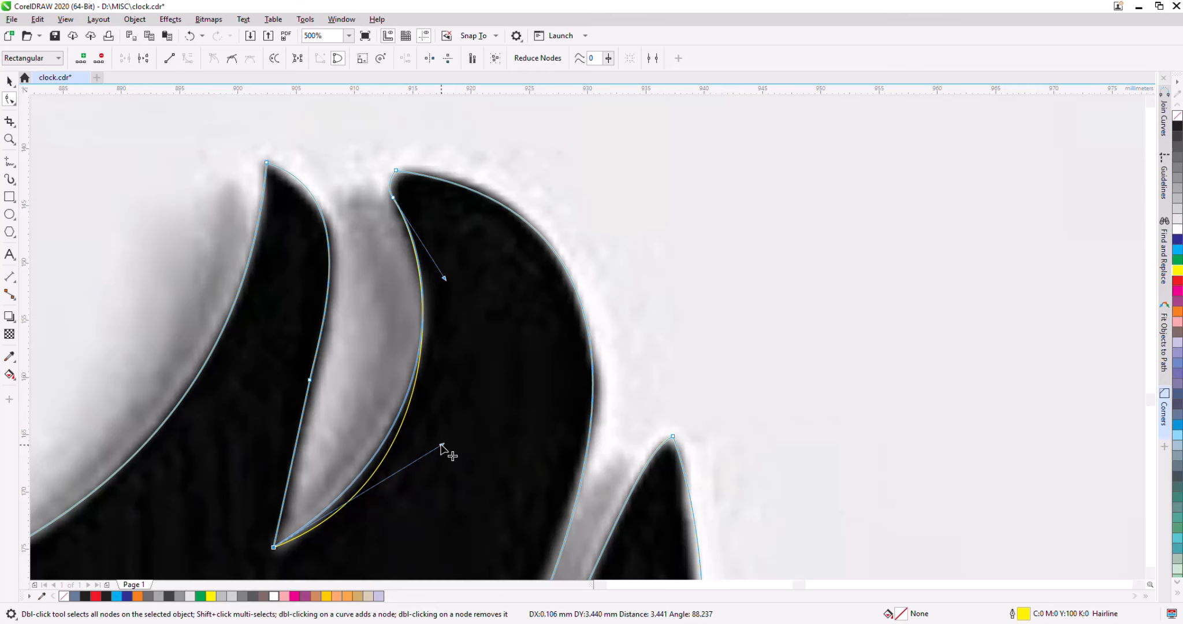
pyautogui.doubleClick(430, 183)
# Reshape the rear lock's front edge with a repositioned node and smooth curves from its tip to the slit's bottom.
pyautogui.click(266, 163)
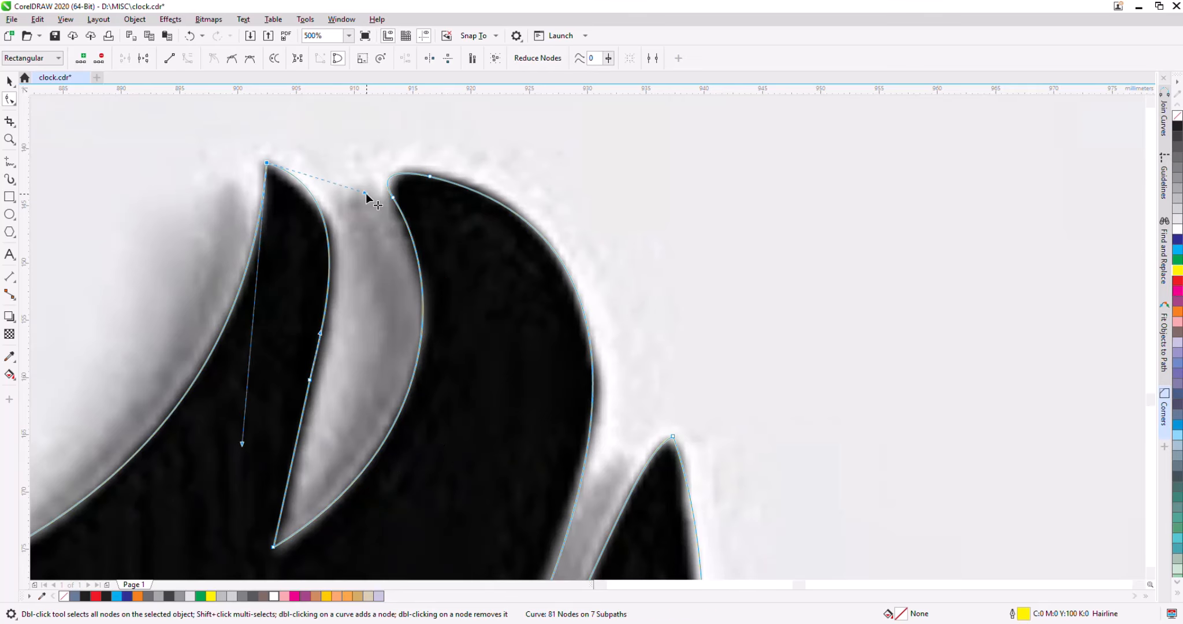
pyautogui.moveTo(367, 193); pyautogui.dragTo(332, 232)
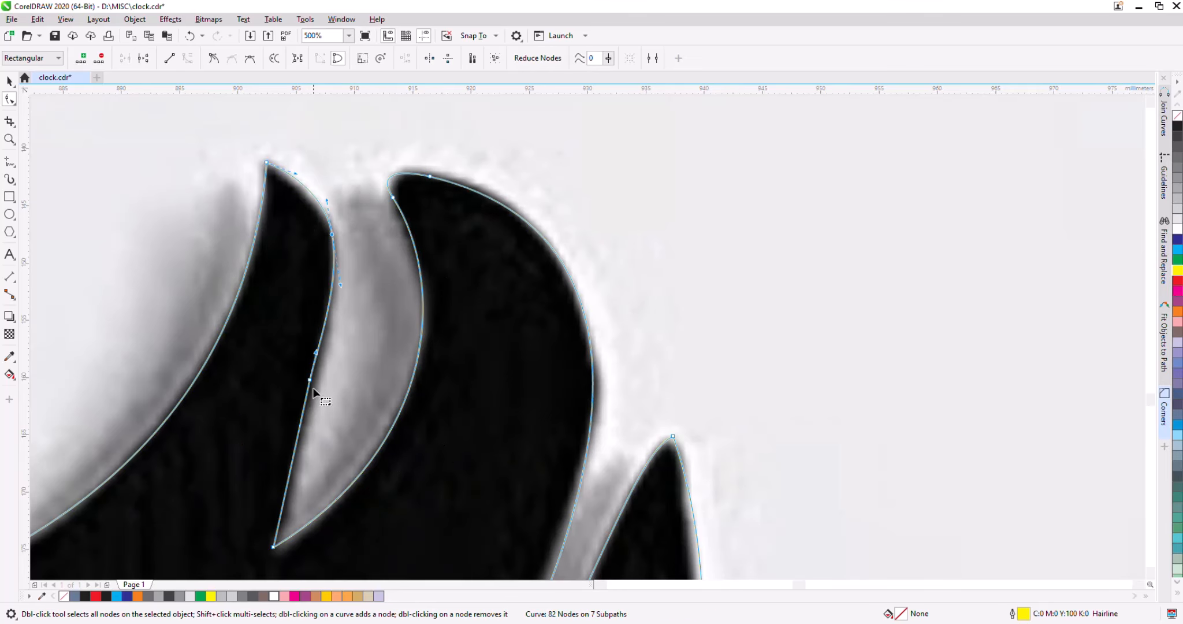
pyautogui.click(274, 547)
pyautogui.moveTo(293, 476); pyautogui.dragTo(308, 468)
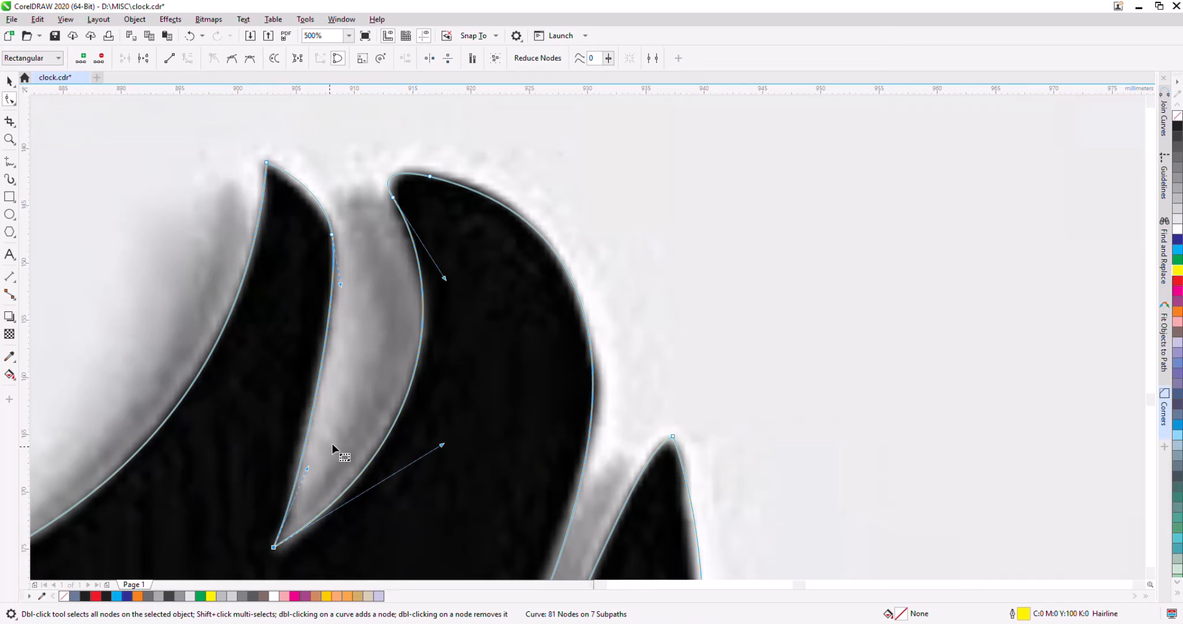
pyautogui.scroll(-1, 508, 309)
pyautogui.scroll(1, 439, 274)
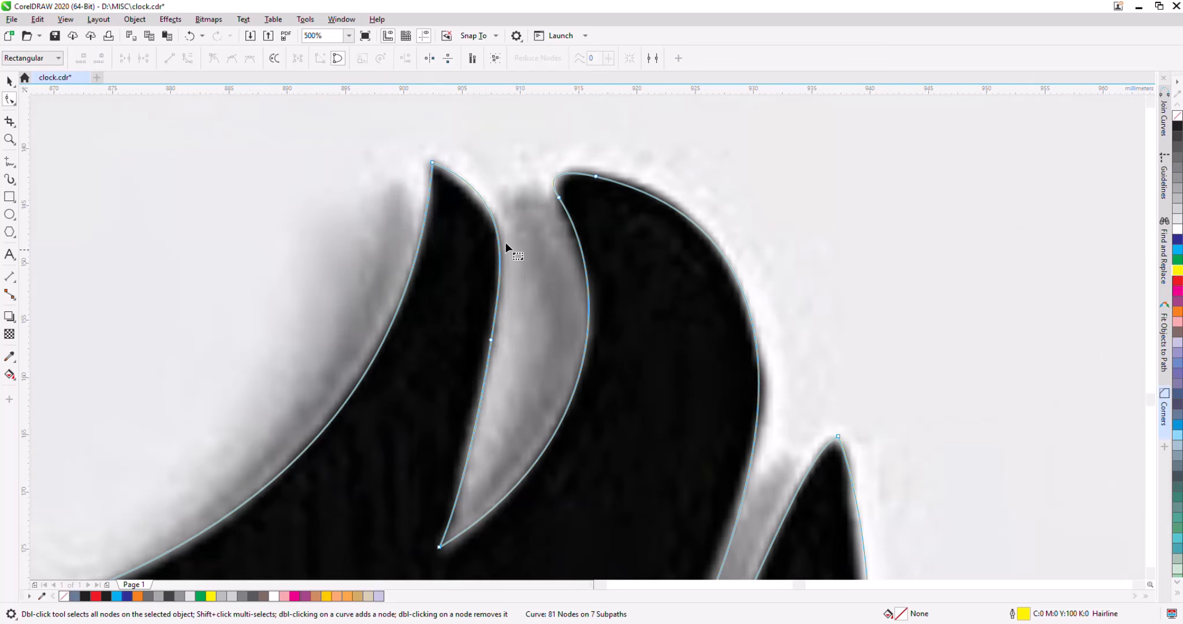
pyautogui.click(502, 245)
pyautogui.click(525, 291)
pyautogui.scroll(-1, 523, 186)
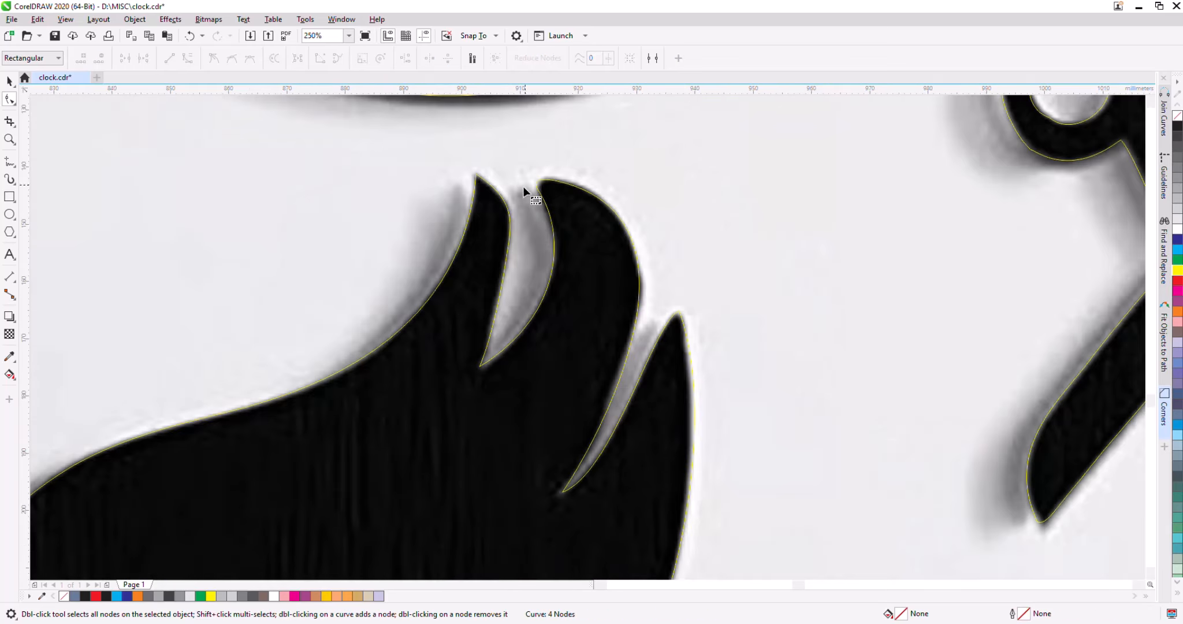
# Adjust the curve handle on the hair's upper outline where it rises toward the rear lock's tip.
pyautogui.click(233, 411)
pyautogui.moveTo(354, 382); pyautogui.dragTo(356, 385)
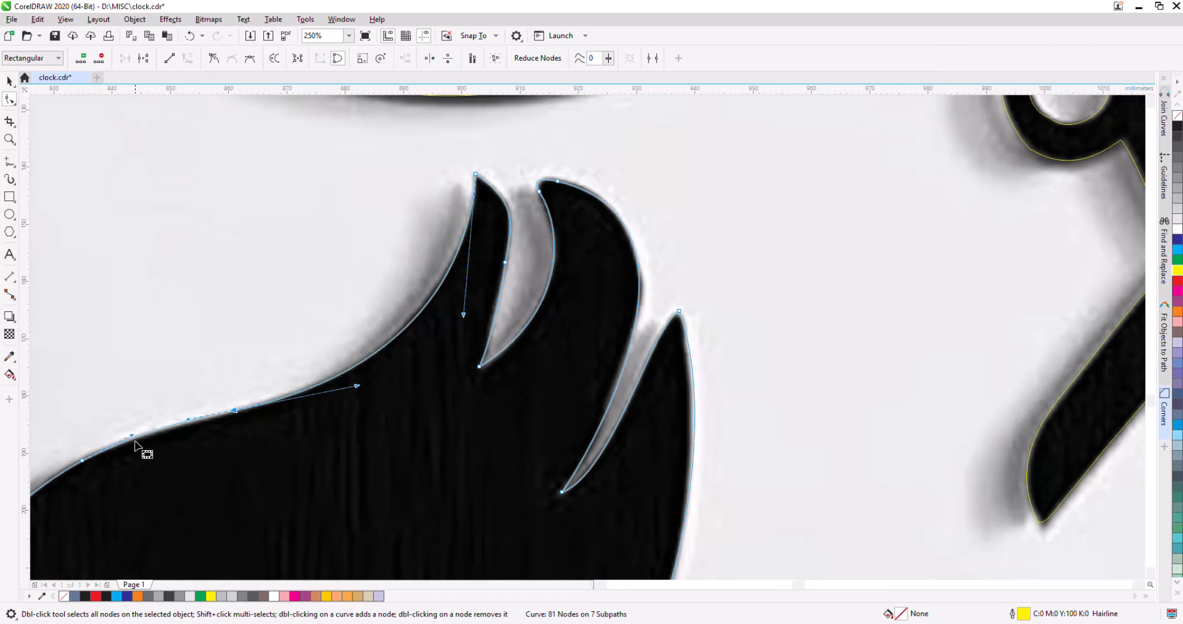
pyautogui.click(184, 453)
pyautogui.click(456, 265)
# Fillet the front hair spike's tip with a 0.8 mm radius.
pyautogui.scroll(2, 688, 321)
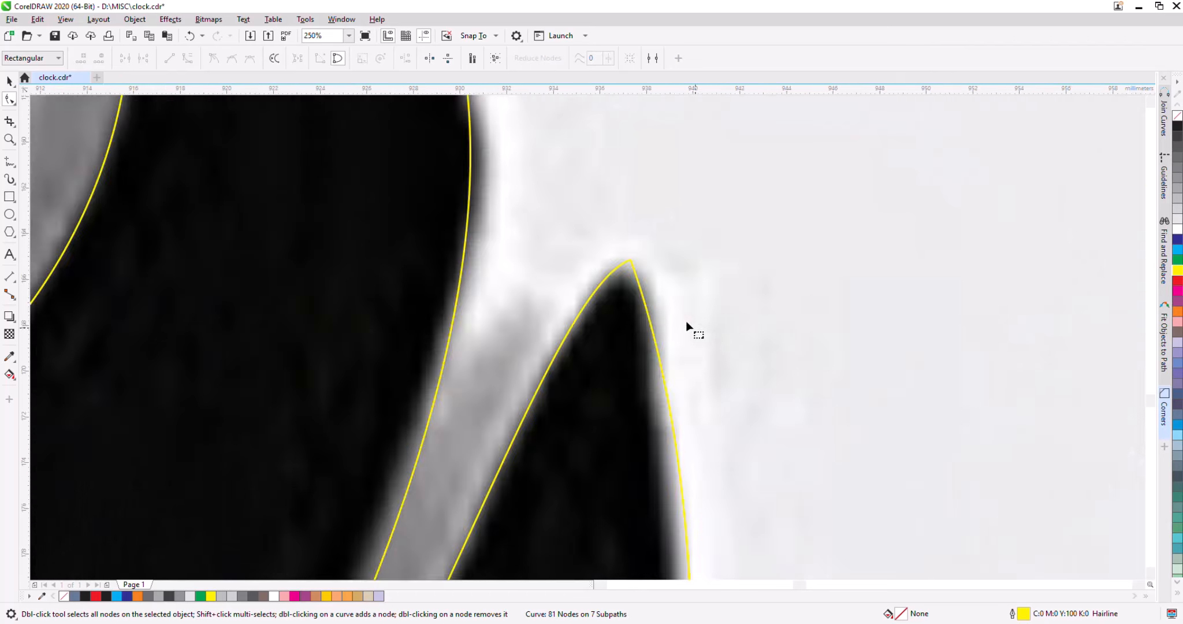
pyautogui.scroll(-3, 484, 203)
pyautogui.scroll(2, 491, 209)
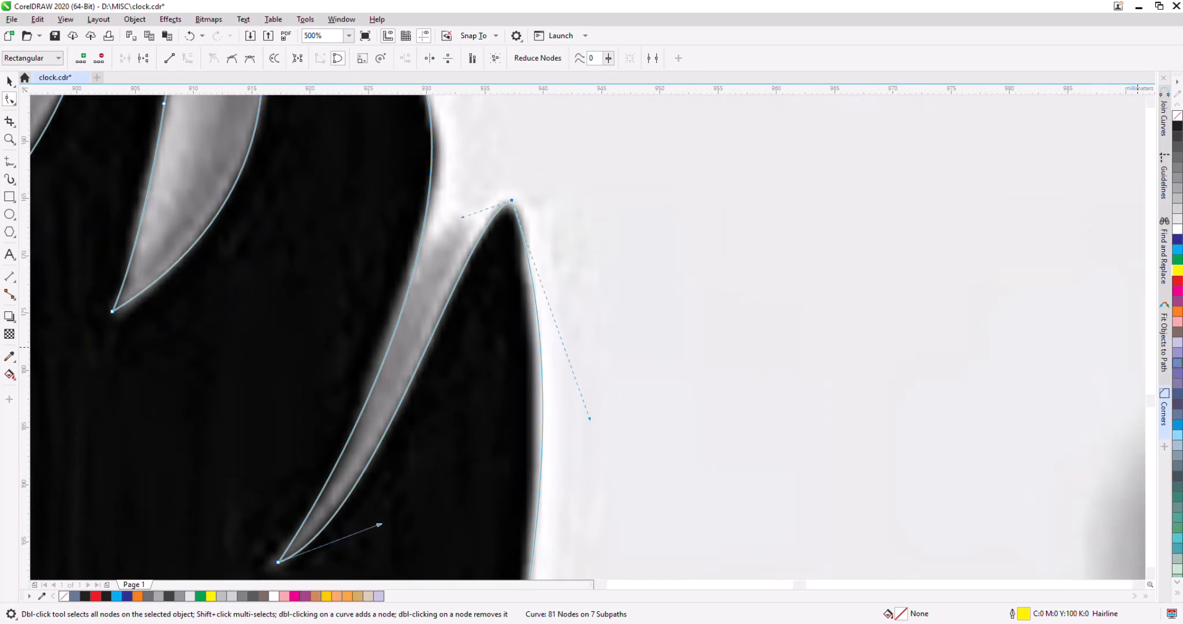
pyautogui.click(1164, 413)
pyautogui.click(1082, 150)
pyautogui.click(1083, 150)
pyautogui.click(1083, 150)
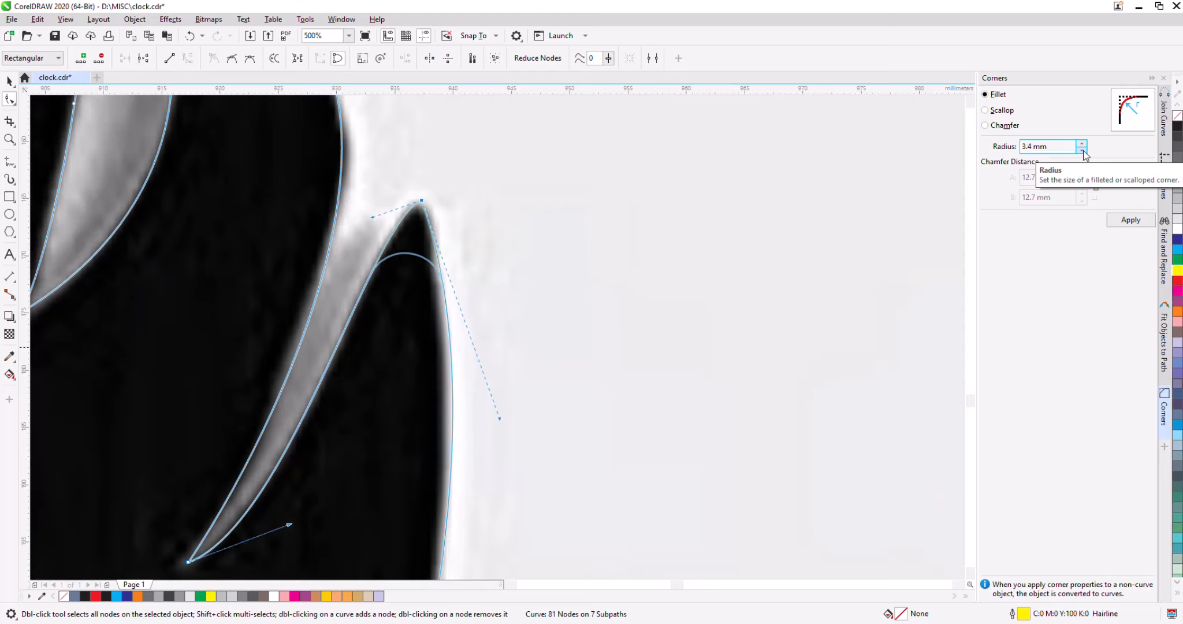
pyautogui.click(1083, 151)
pyautogui.click(1127, 220)
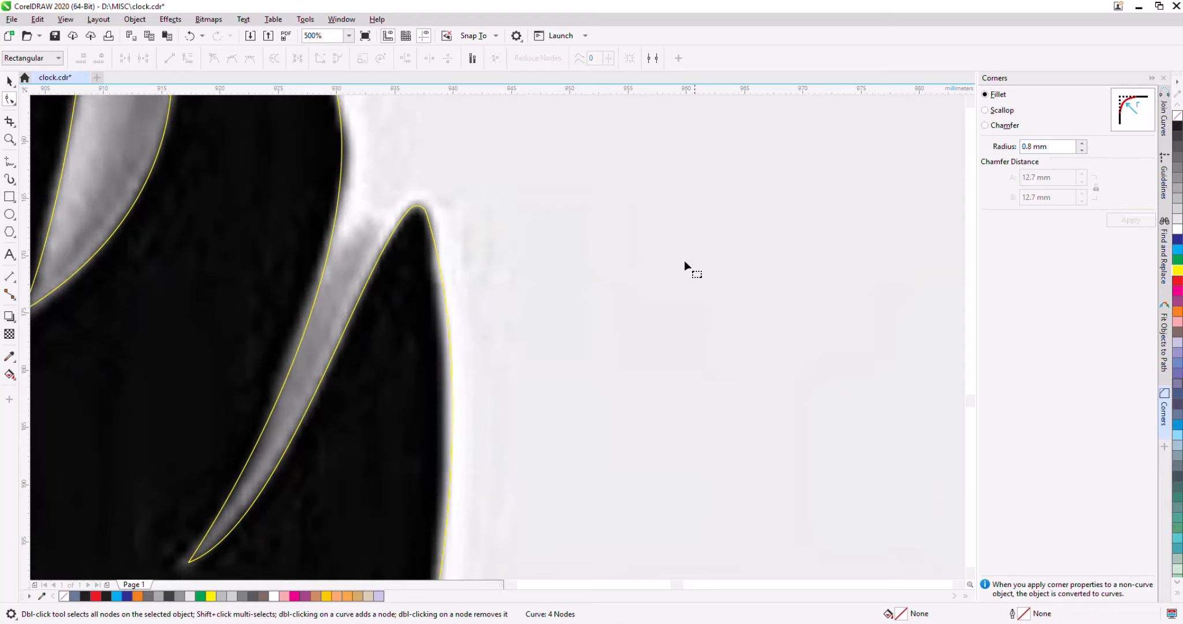
# Adjust the curve handle along the front spike's outer edge beneath its rounded tip and close the corner settings.
pyautogui.click(421, 208)
pyautogui.moveTo(491, 437); pyautogui.dragTo(484, 451)
pyautogui.click(528, 328)
pyautogui.click(1152, 78)
# Remove the extra node at the face opening's upper back corner, move the remaining node and reshape the sideburn edge.
pyautogui.scroll(-2, 659, 201)
pyautogui.scroll(2, 508, 412)
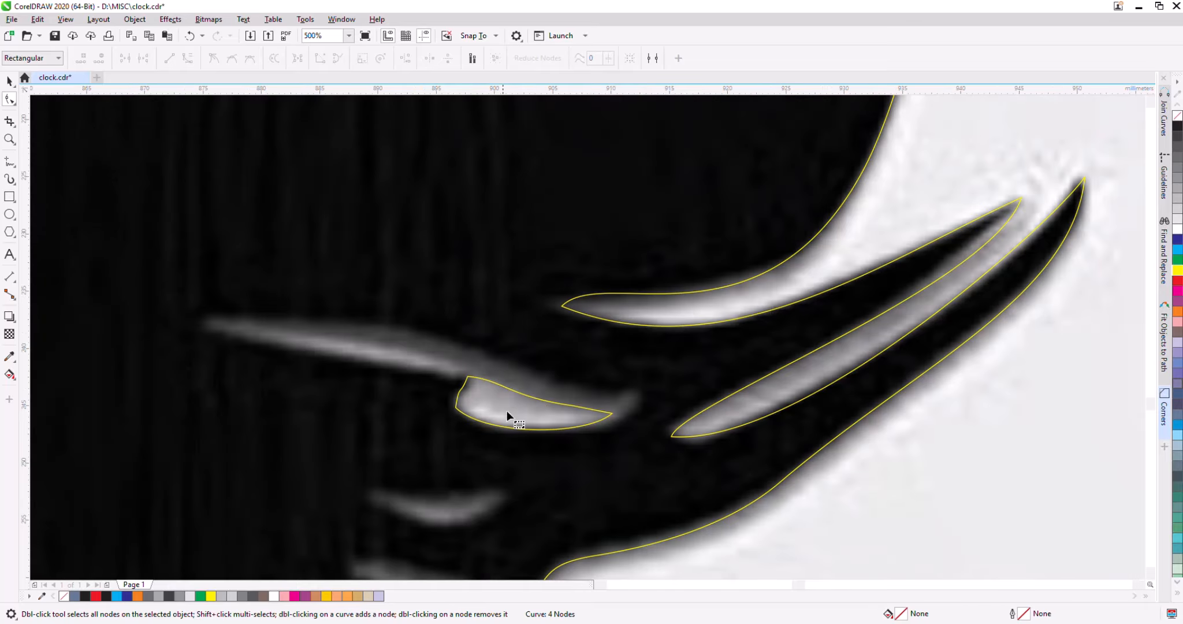
pyautogui.scroll(-2, 775, 310)
pyautogui.scroll(1, 540, 416)
pyautogui.click(433, 280)
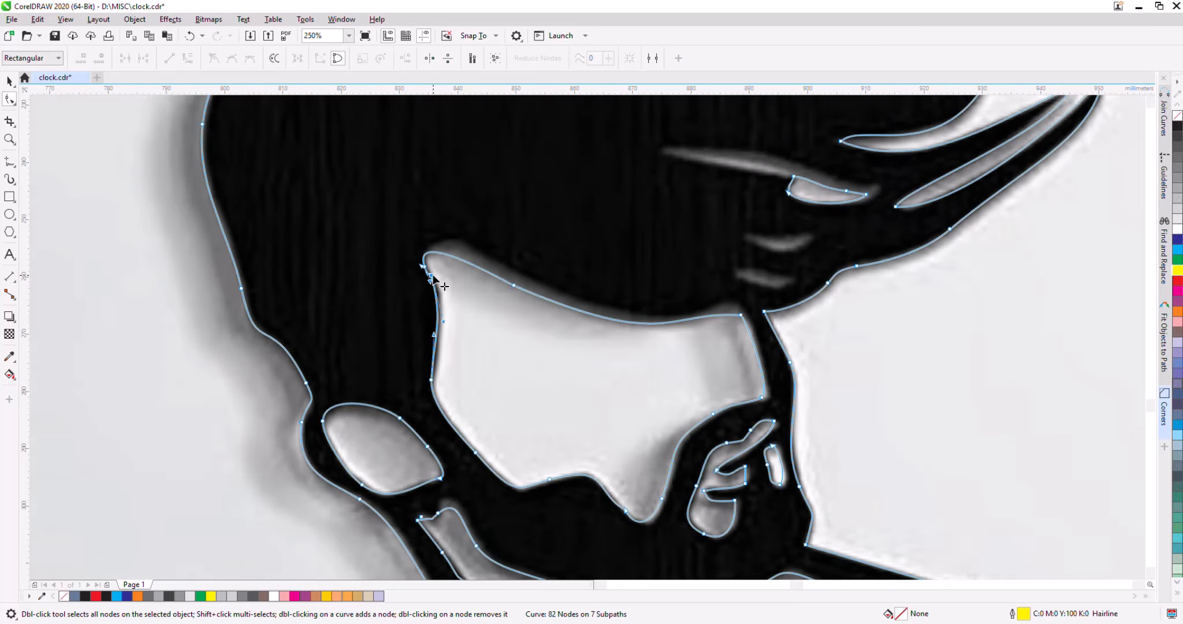
pyautogui.doubleClick(430, 274)
pyautogui.scroll(1, 422, 273)
pyautogui.moveTo(434, 265); pyautogui.dragTo(432, 249)
pyautogui.moveTo(471, 361); pyautogui.dragTo(489, 334)
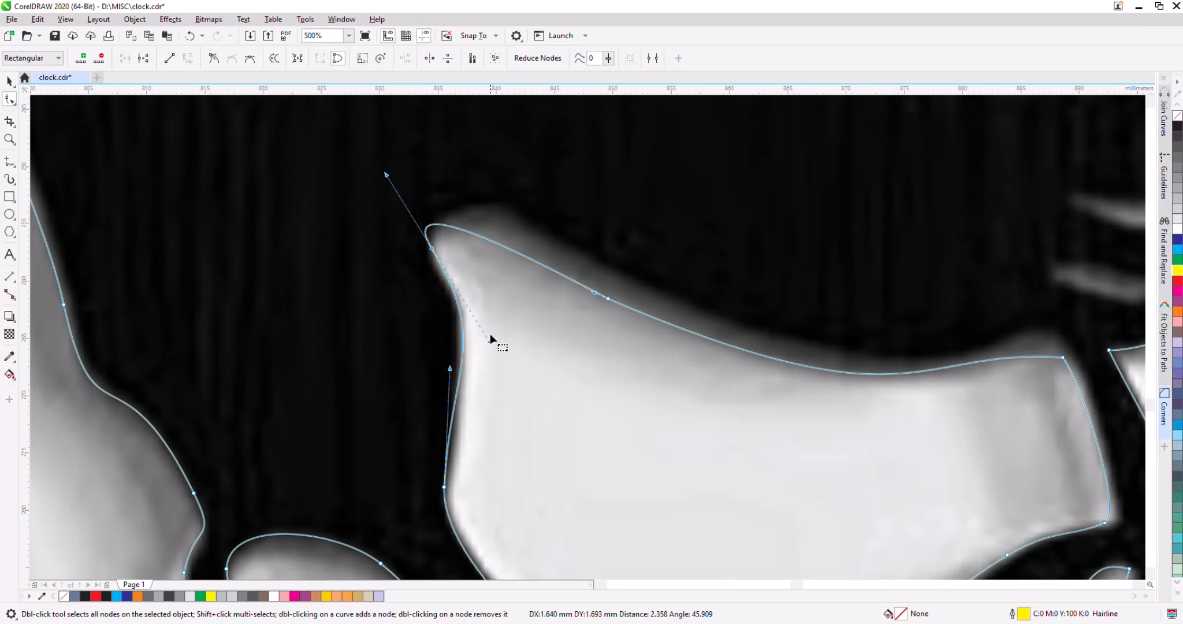
# Reshape the face opening's upper edge by adding a node at its back tip, removing the middle node and adjusting the curve handles.
pyautogui.doubleClick(469, 231)
pyautogui.doubleClick(608, 298)
pyautogui.moveTo(469, 231); pyautogui.dragTo(497, 209)
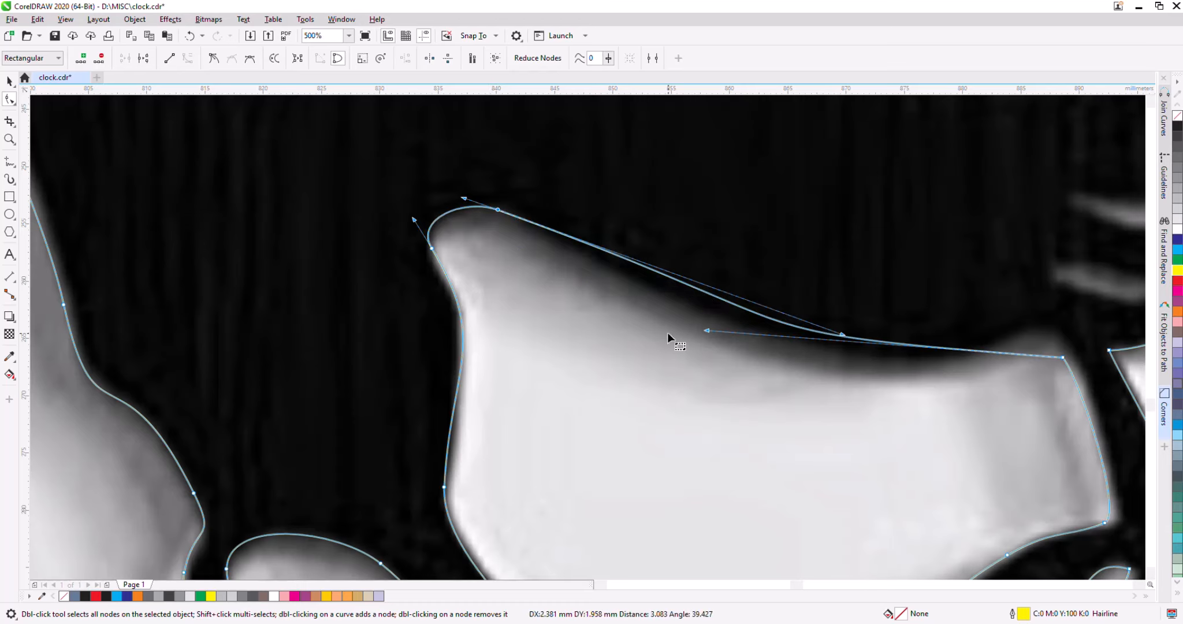
pyautogui.moveTo(843, 335); pyautogui.dragTo(791, 366)
pyautogui.moveTo(705, 331); pyautogui.dragTo(862, 375)
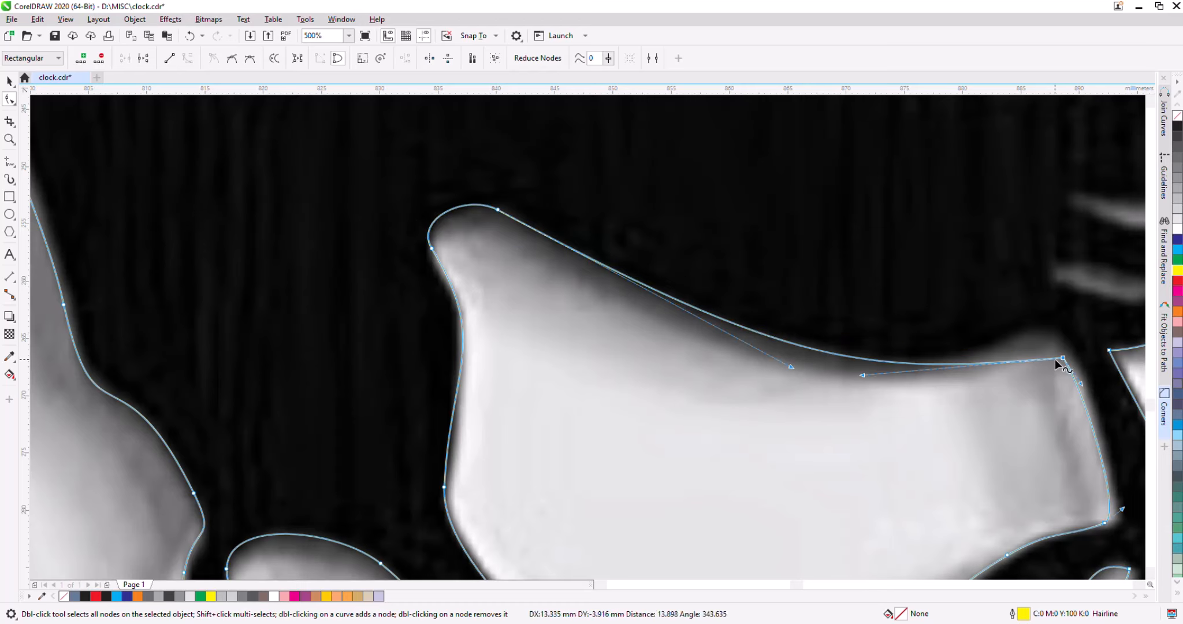
# Add a node in the dip of the face opening's upper edge, round the upper front corner and refine the back tip's curve.
pyautogui.doubleClick(877, 362)
pyautogui.doubleClick(1064, 358)
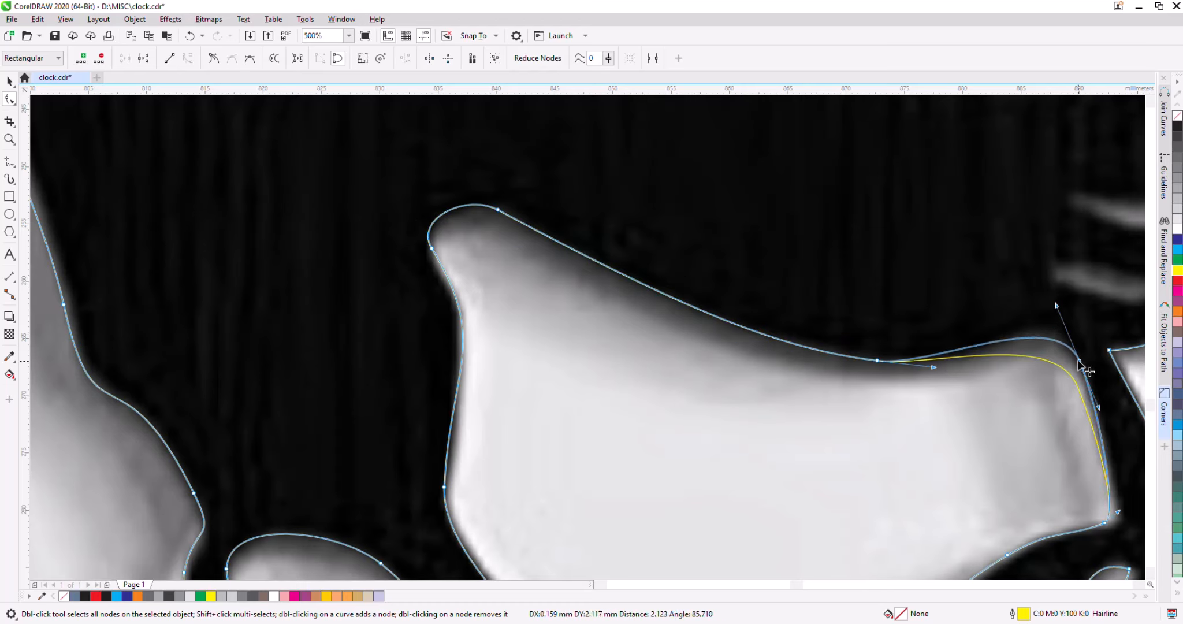
pyautogui.moveTo(933, 368); pyautogui.dragTo(958, 369)
pyautogui.moveTo(877, 360); pyautogui.dragTo(879, 369)
pyautogui.moveTo(961, 377); pyautogui.dragTo(981, 374)
pyautogui.click(497, 209)
pyautogui.moveTo(466, 192); pyautogui.dragTo(455, 183)
# Nudge the node on the face opening's back edge slightly downward to follow the photo.
pyautogui.scroll(-1, 397, 192)
pyautogui.scroll(1, 424, 299)
pyautogui.click(425, 380)
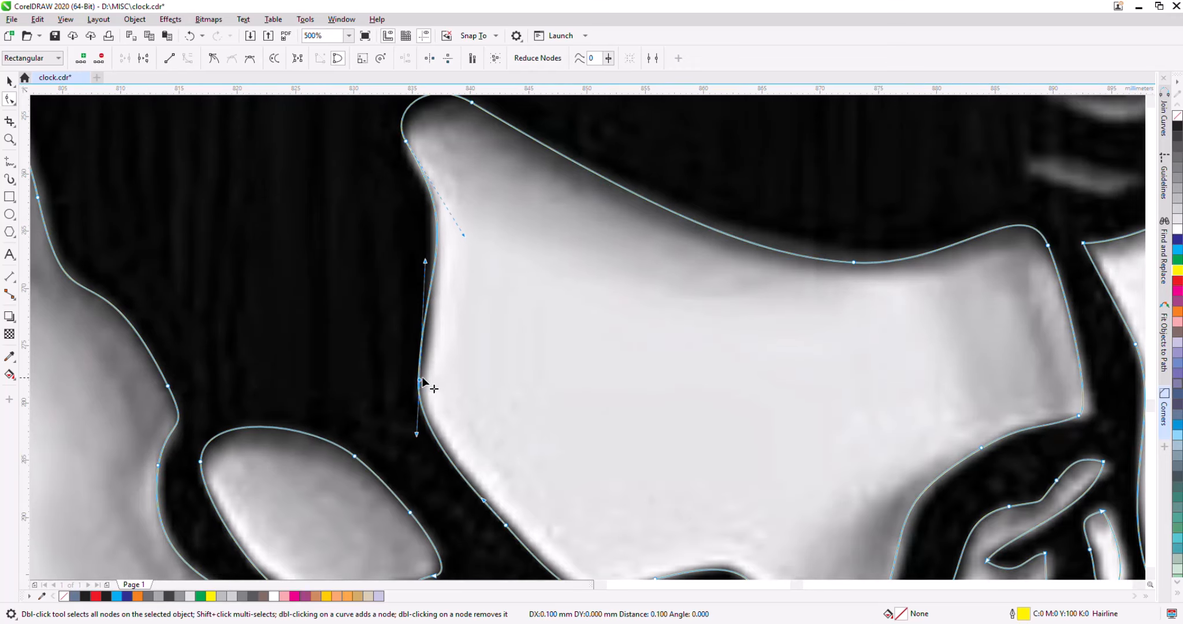
pyautogui.press('Down')
pyautogui.press('Down')
pyautogui.press('Down')
pyautogui.press('Down')
pyautogui.press('Down')
pyautogui.press('Down')
pyautogui.press('Left')
pyautogui.press('Left')
pyautogui.press('Left')
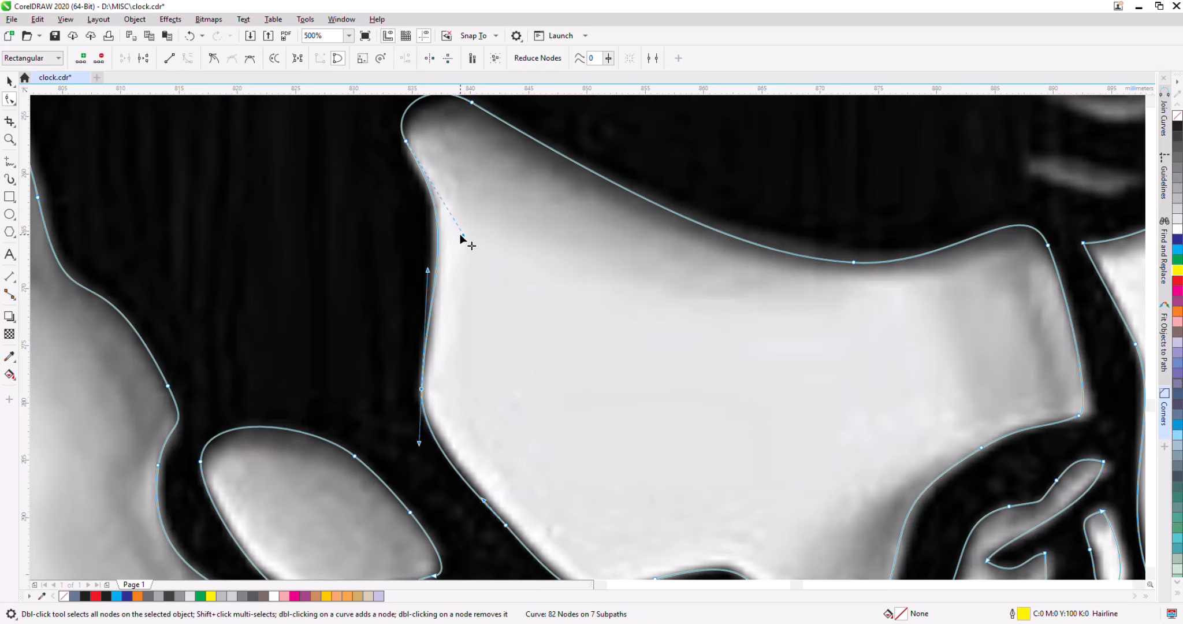
# Adjust the curve handle on the face opening's lower back edge to follow the beard line.
pyautogui.scroll(-1, 405, 224)
pyautogui.scroll(1, 462, 382)
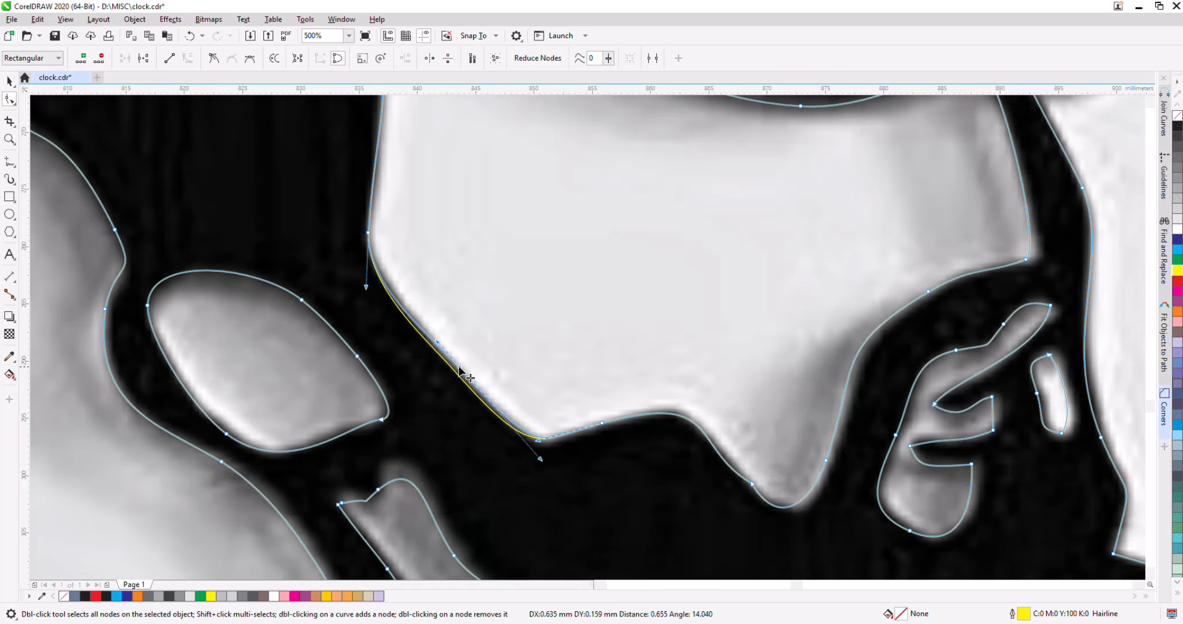
pyautogui.moveTo(365, 287); pyautogui.dragTo(366, 277)
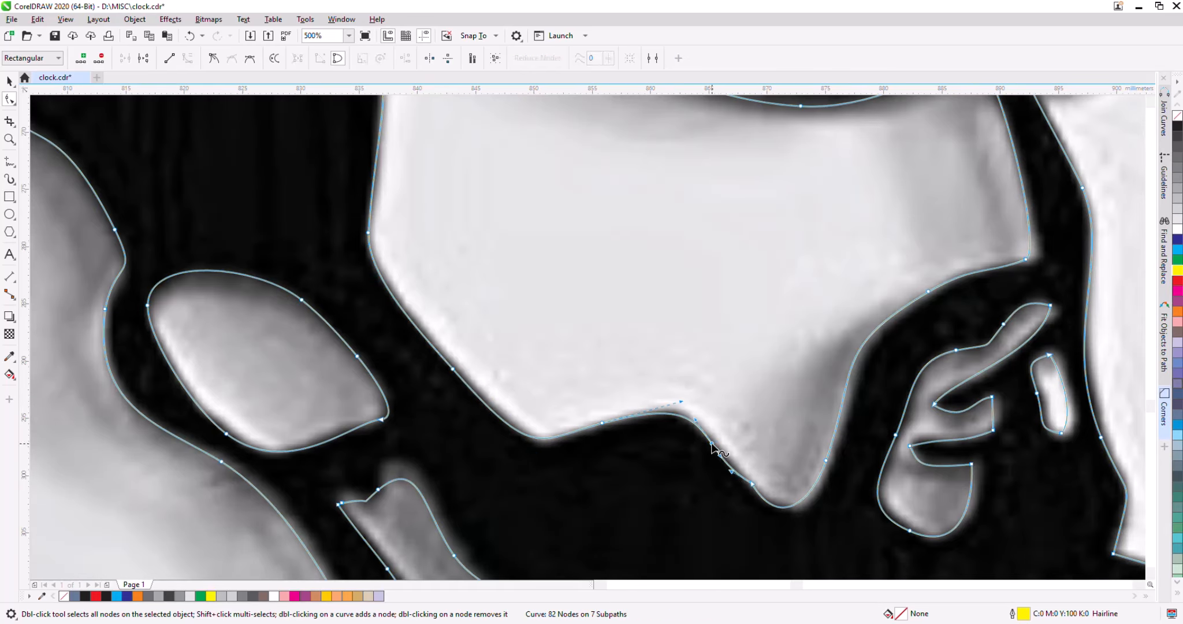
# Remove the extra node on the face opening's lowest point and reposition the nodes along its front side.
pyautogui.doubleClick(752, 484)
pyautogui.doubleClick(790, 504)
pyautogui.moveTo(825, 460); pyautogui.dragTo(831, 456)
pyautogui.moveTo(848, 360); pyautogui.dragTo(863, 363)
pyautogui.click(870, 431)
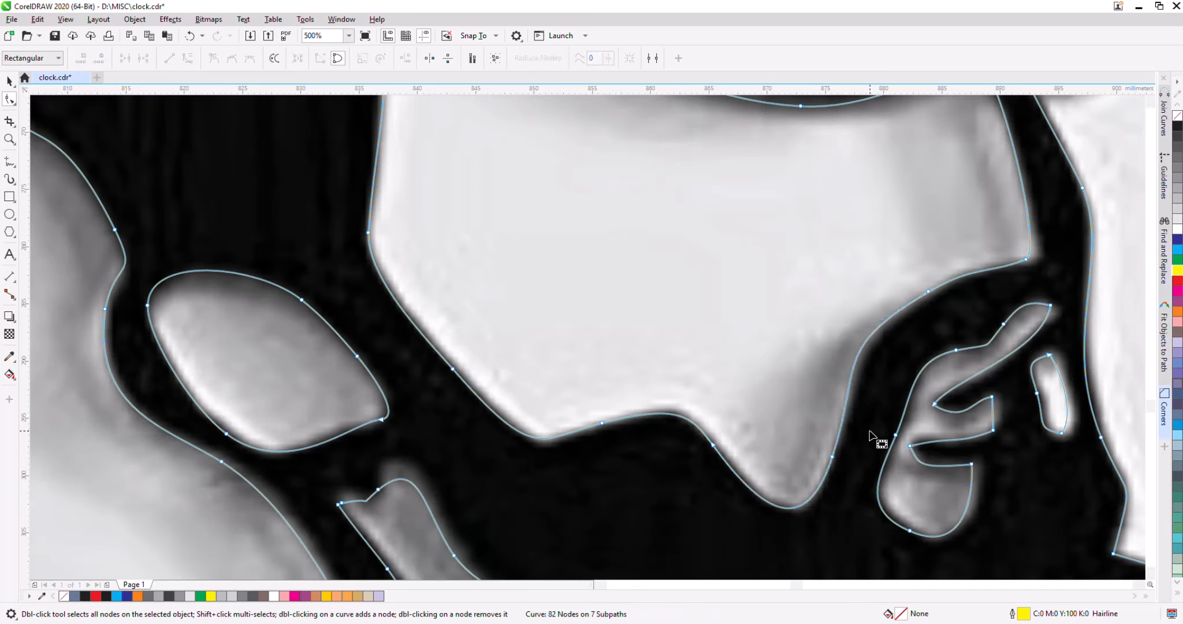
# Reshape the face opening's lower front edge, extend its corner outward and add a node to round the corner.
pyautogui.doubleClick(848, 368)
pyautogui.click(1026, 259)
pyautogui.moveTo(1026, 259); pyautogui.dragTo(1038, 259)
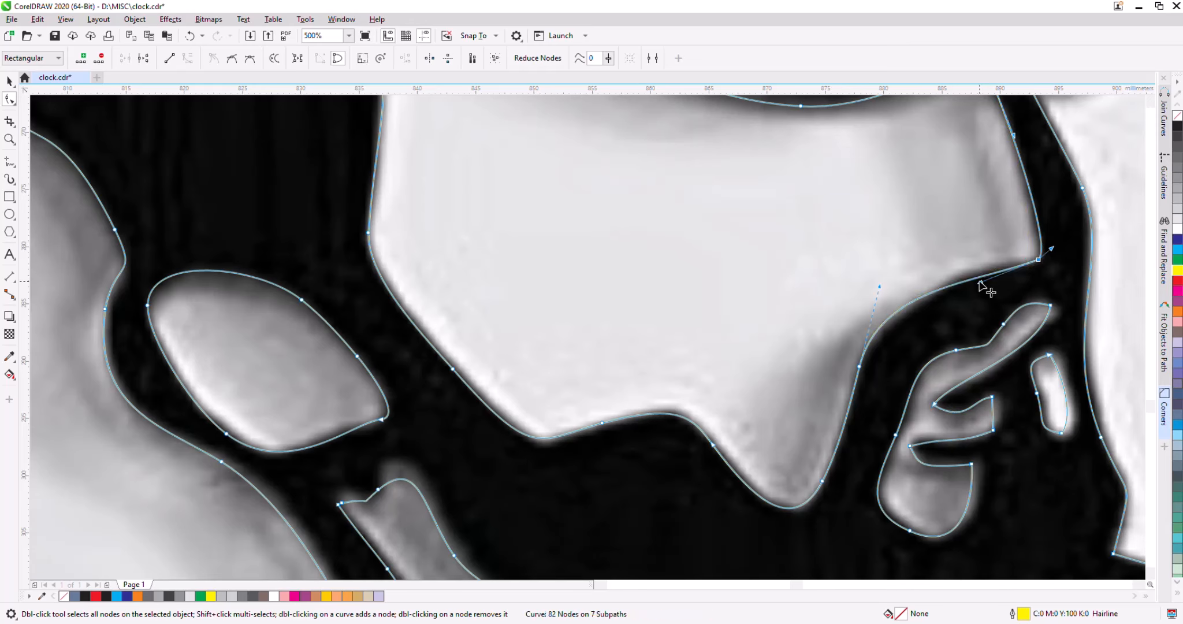
pyautogui.moveTo(979, 281); pyautogui.dragTo(982, 267)
pyautogui.scroll(-1, 1064, 260)
pyautogui.scroll(1, 892, 325)
pyautogui.doubleClick(877, 322)
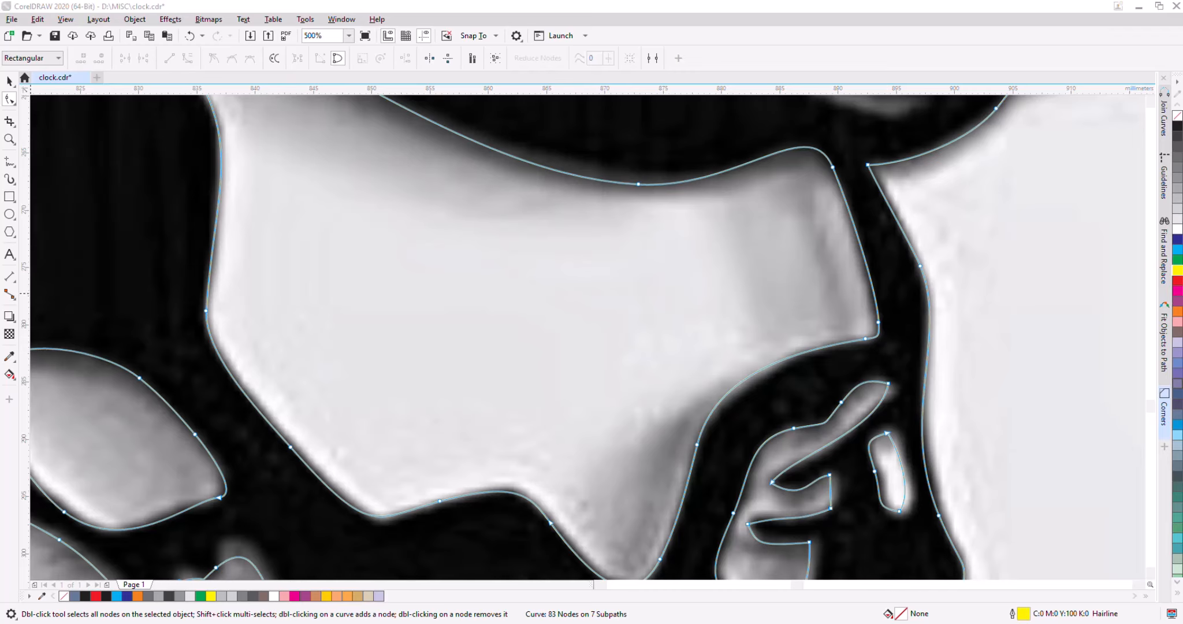
# Round the upper tip of the E-shaped mouth cutout by adding nodes around it and removing the sharp end node.
pyautogui.scroll(-1, 635, 276)
pyautogui.scroll(1, 762, 411)
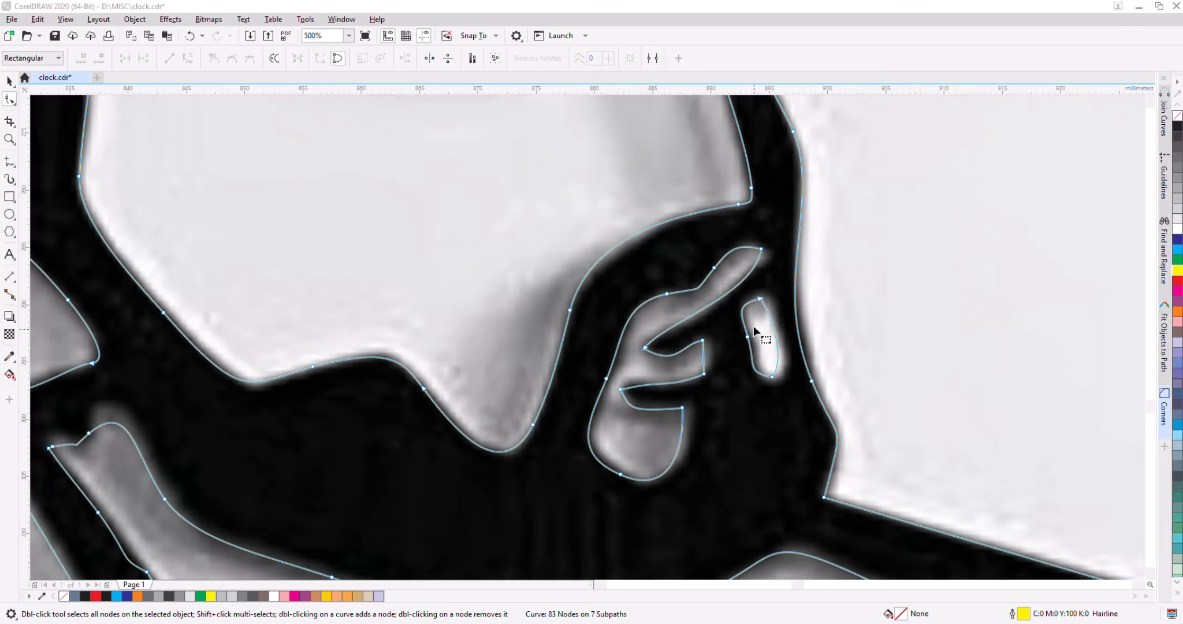
pyautogui.moveTo(761, 249)
pyautogui.mouseDown()
pyautogui.moveTo(754, 269)
pyautogui.moveTo(753, 246)
pyautogui.moveTo(784, 247)
pyautogui.moveTo(769, 263)
pyautogui.mouseUp()
pyautogui.doubleClick(758, 274)
pyautogui.doubleClick(769, 249)
pyautogui.doubleClick(759, 243)
pyautogui.click(751, 264)
pyautogui.rightClick(751, 264)
pyautogui.click(786, 367)
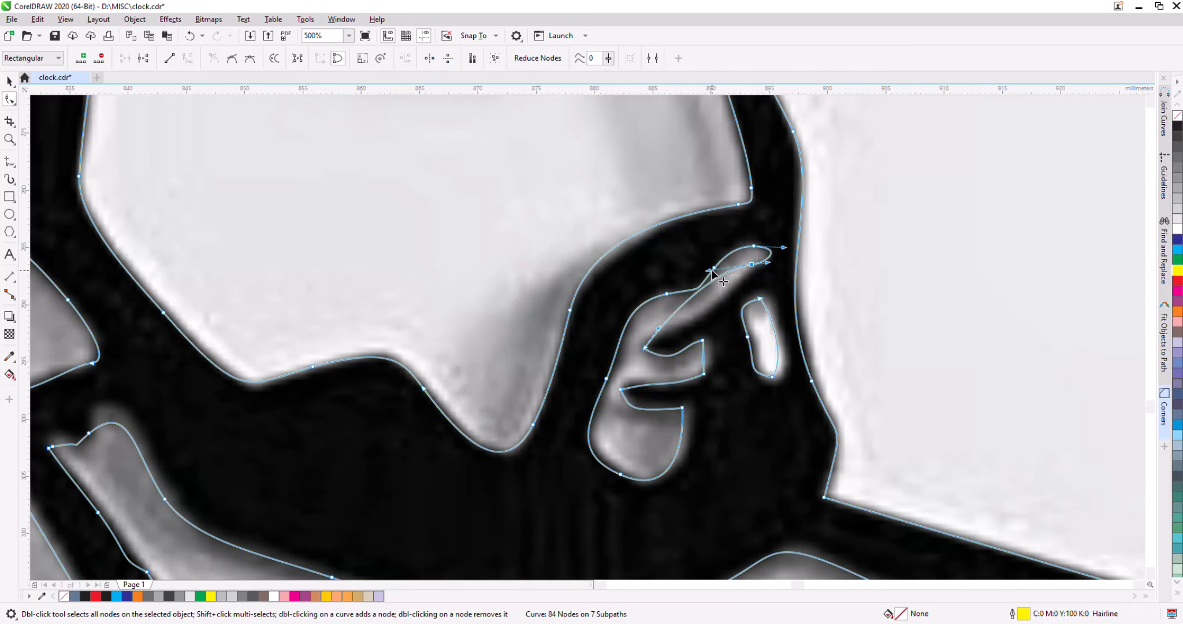
# Round the E-shaped cutout's upper inner notch by adding a node on each side and removing the corner node.
pyautogui.click(640, 344)
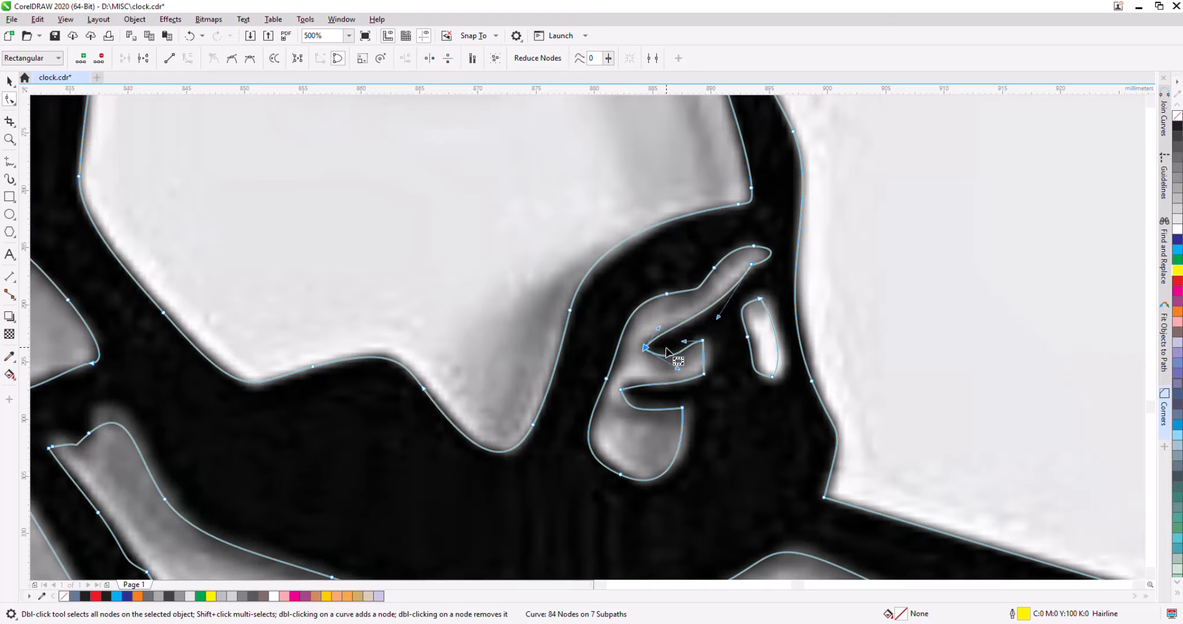
pyautogui.scroll(2, 666, 348)
pyautogui.doubleClick(604, 295)
pyautogui.doubleClick(596, 353)
pyautogui.doubleClick(578, 340)
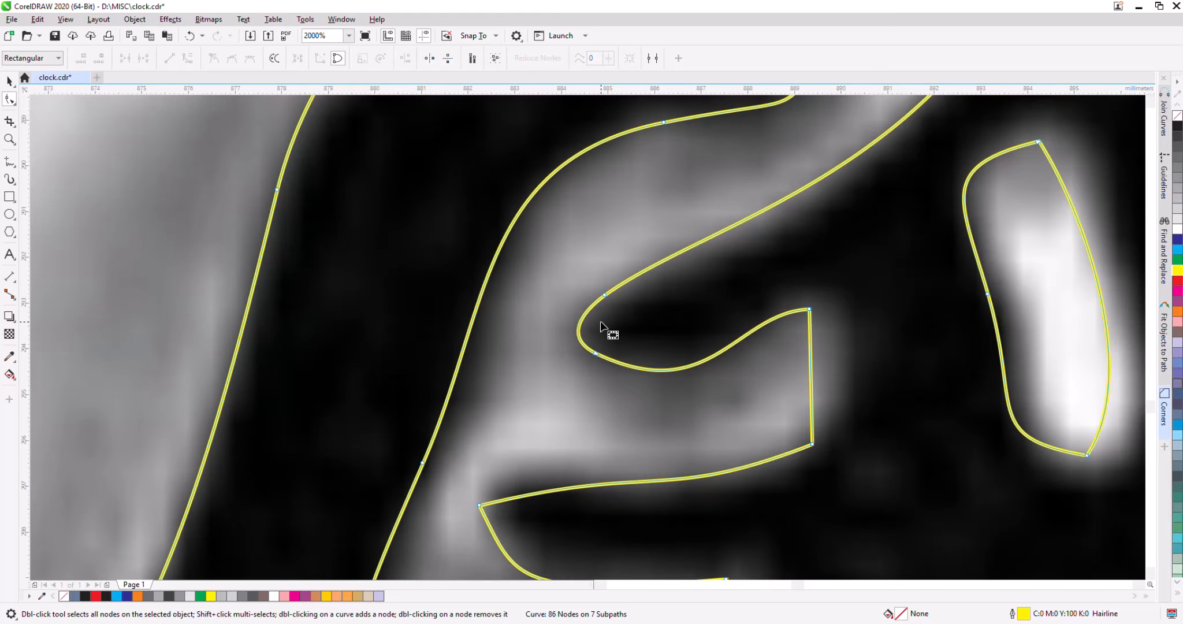
# Replace the kinked node beneath the E-shaped cutout's upper tip and reposition the neighbouring node to smooth the edge.
pyautogui.scroll(-1, 599, 321)
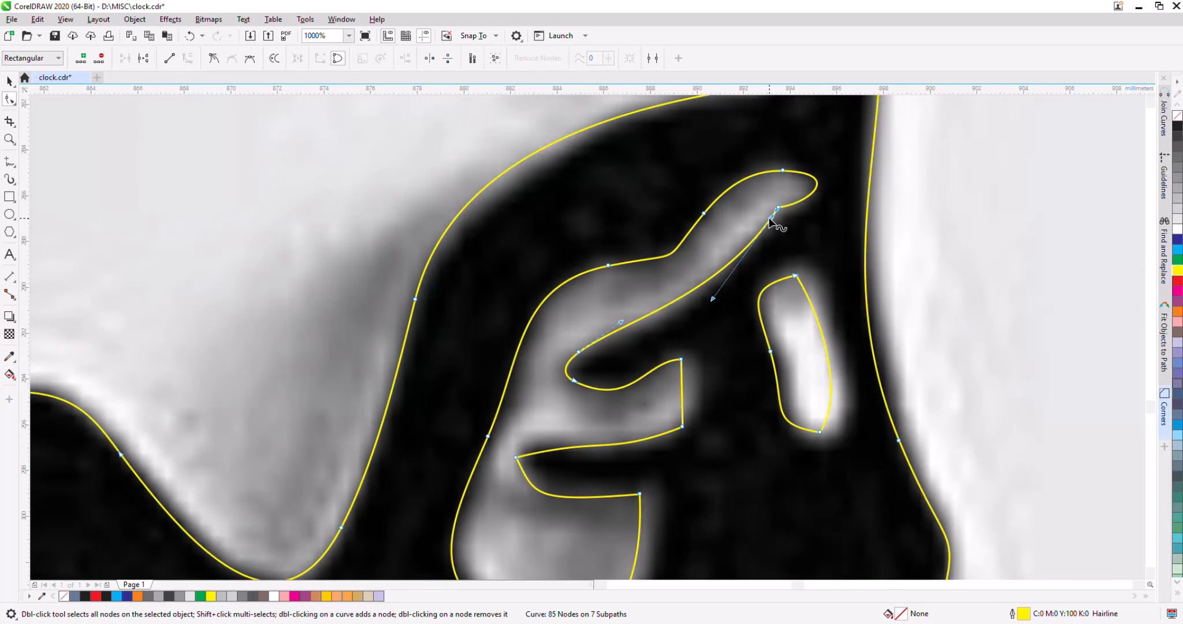
pyautogui.doubleClick(780, 209)
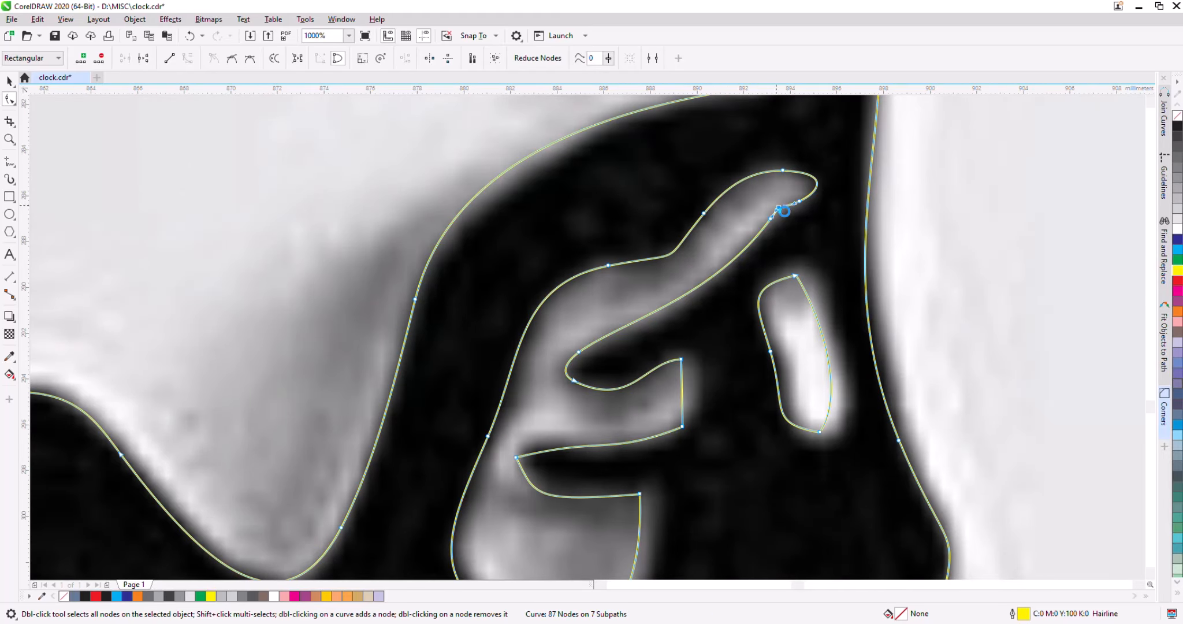
pyautogui.moveTo(771, 218); pyautogui.dragTo(769, 227)
# Round the end of the E-shaped cutout's middle prong by replacing its corner nodes and bulging the end edge outward.
pyautogui.click(683, 381)
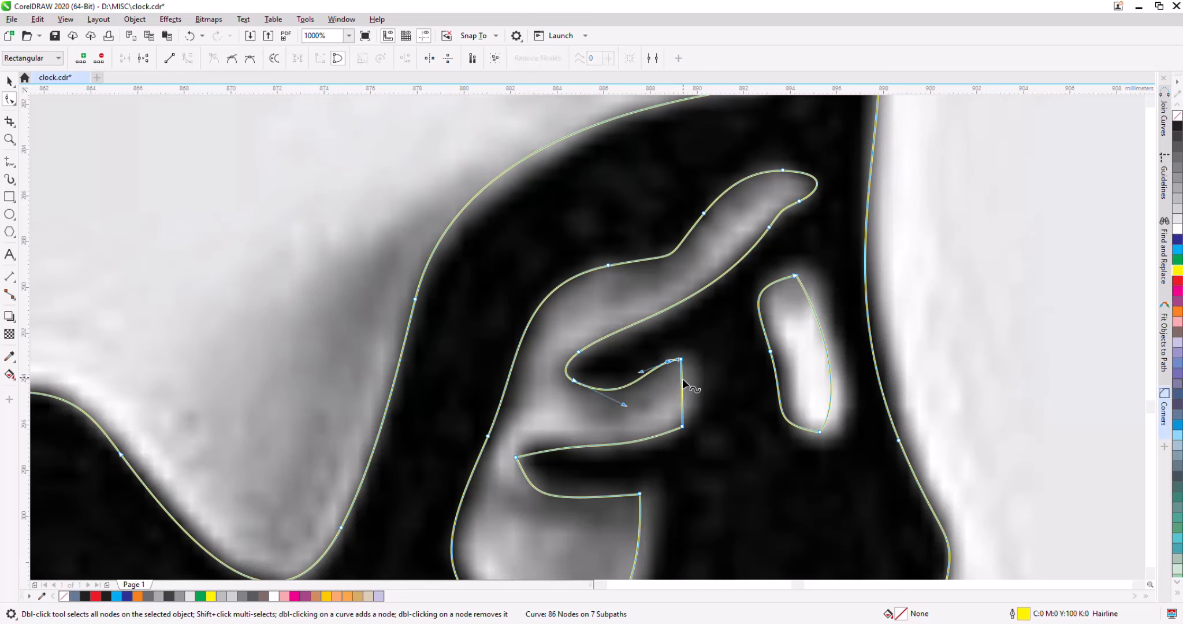
pyautogui.doubleClick(681, 359)
pyautogui.doubleClick(667, 432)
pyautogui.doubleClick(682, 426)
pyautogui.moveTo(681, 384); pyautogui.dragTo(693, 378)
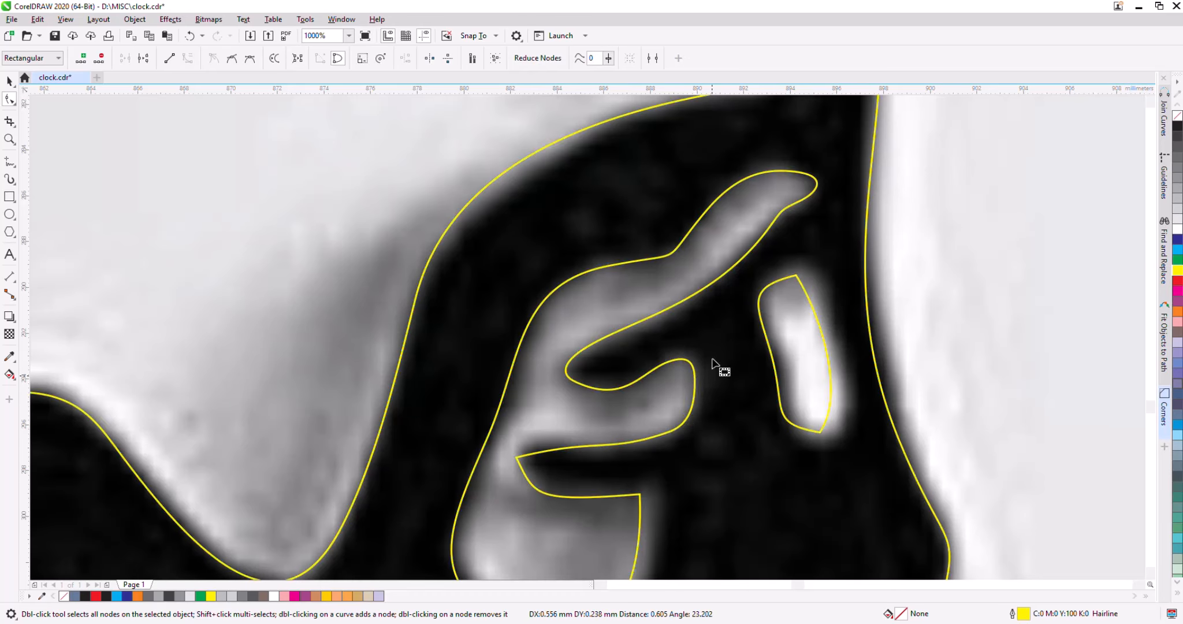
# Round the E-shaped cutout's lower inner notch and adjust the node on its lower side.
pyautogui.scroll(-1, 736, 317)
pyautogui.scroll(1, 667, 389)
pyautogui.moveTo(585, 384); pyautogui.dragTo(585, 370)
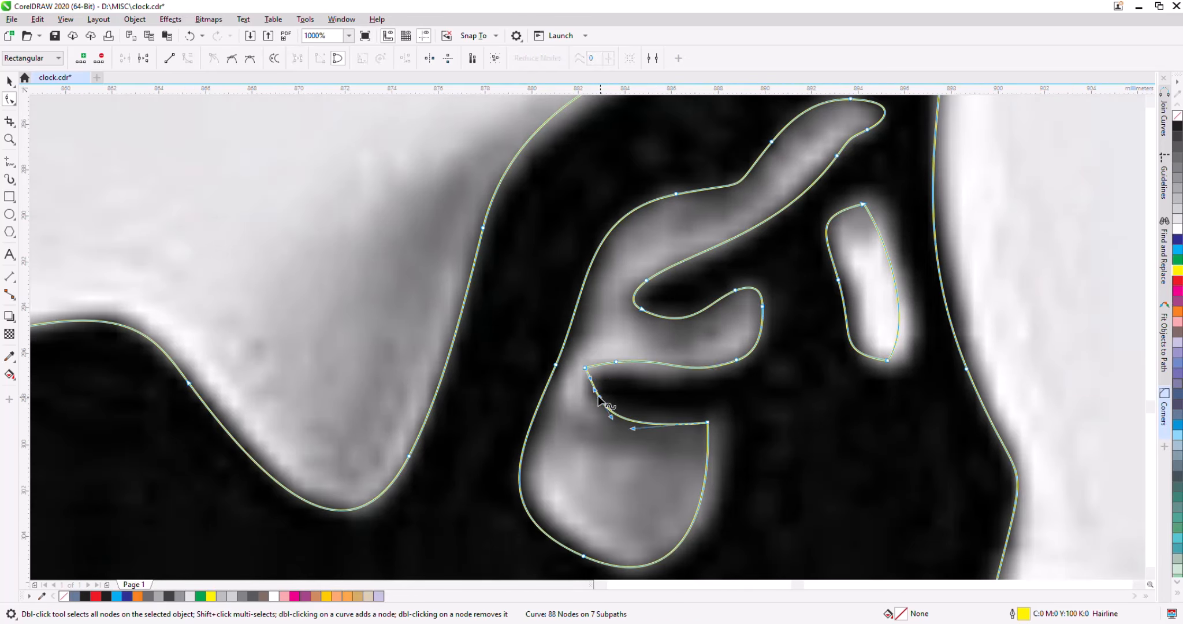
pyautogui.moveTo(598, 398); pyautogui.dragTo(595, 407)
# Move the upper front corner of the E-shaped cutout's lower lobe outward and adjust the lobe's bottom node and curve handles.
pyautogui.moveTo(708, 423); pyautogui.dragTo(722, 420)
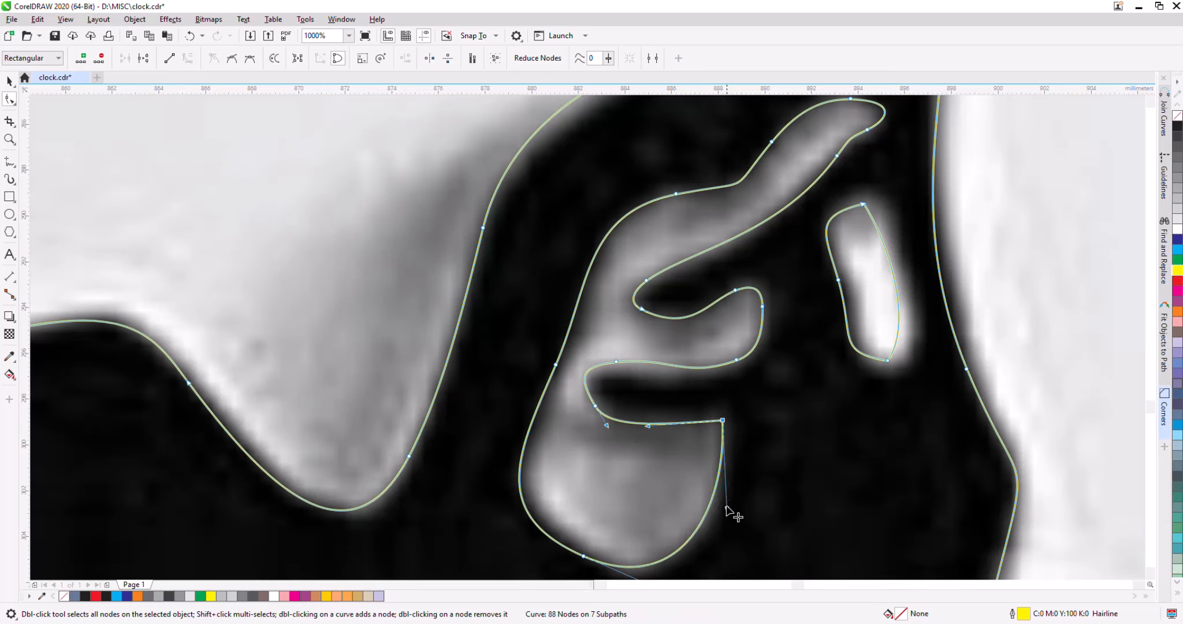
pyautogui.moveTo(728, 508); pyautogui.dragTo(739, 514)
pyautogui.scroll(-1, 590, 382)
pyautogui.scroll(1, 593, 479)
pyautogui.moveTo(579, 443); pyautogui.dragTo(585, 437)
pyautogui.moveTo(487, 396); pyautogui.dragTo(500, 395)
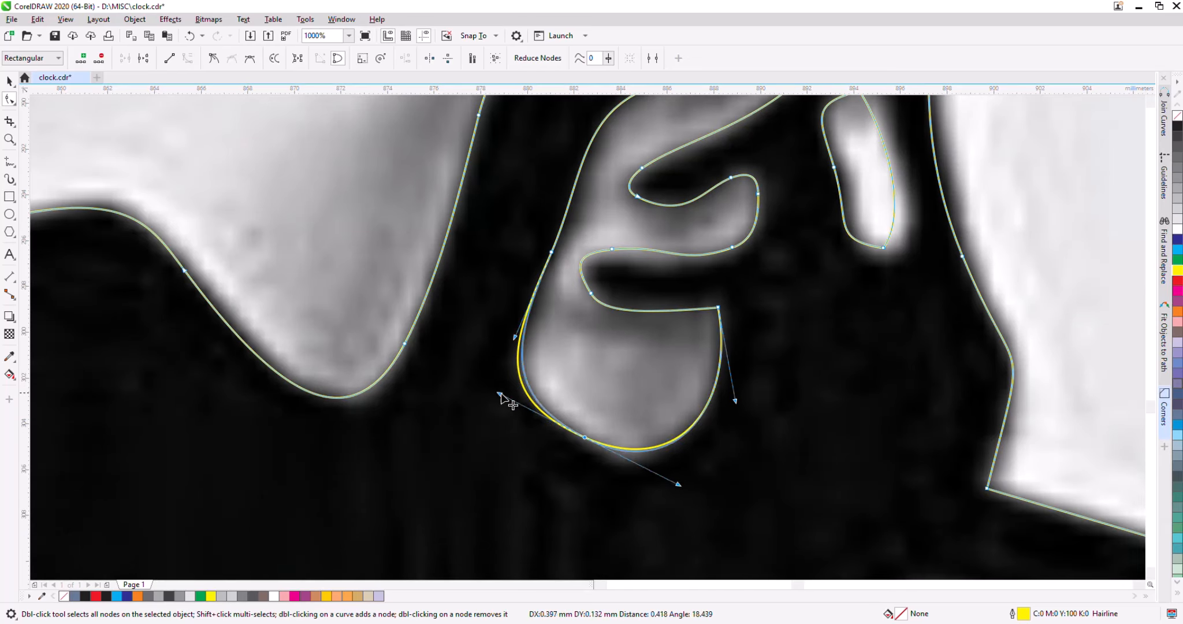
pyautogui.moveTo(676, 486); pyautogui.dragTo(664, 485)
# Reshape the lower end of the small sliver beside the E-shaped cutout into a smooth rounded end by replacing its nodes.
pyautogui.scroll(-1, 536, 458)
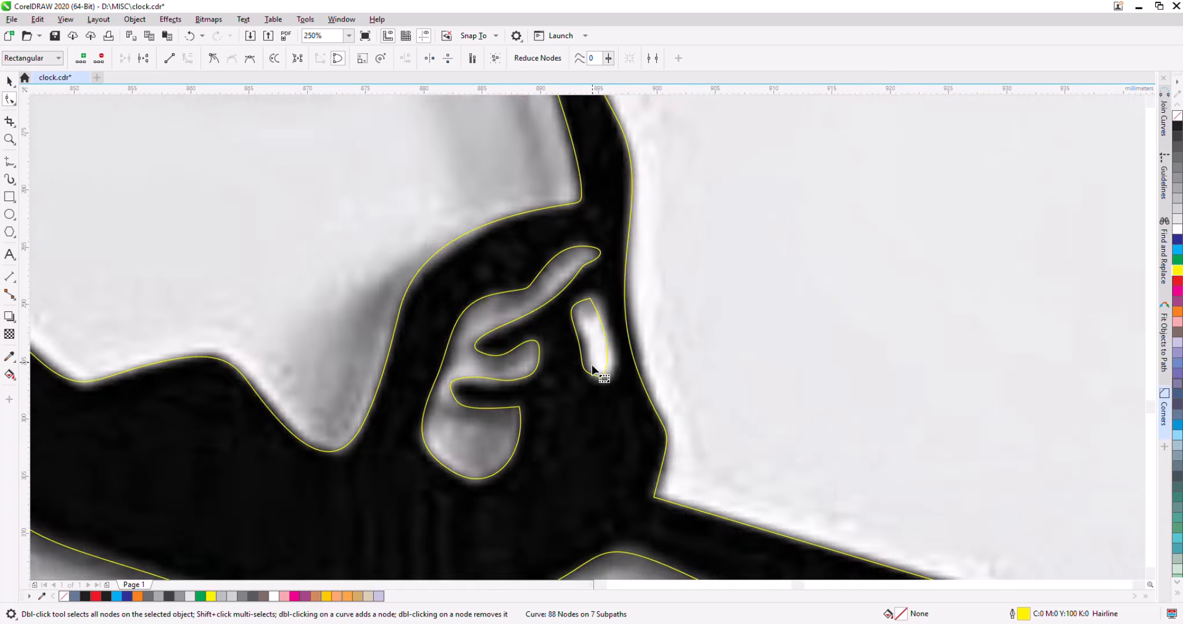
pyautogui.scroll(1, 614, 372)
pyautogui.moveTo(619, 369); pyautogui.dragTo(637, 374)
pyautogui.moveTo(618, 456); pyautogui.dragTo(589, 440)
pyautogui.doubleClick(588, 381)
pyautogui.doubleClick(644, 352)
pyautogui.doubleClick(637, 373)
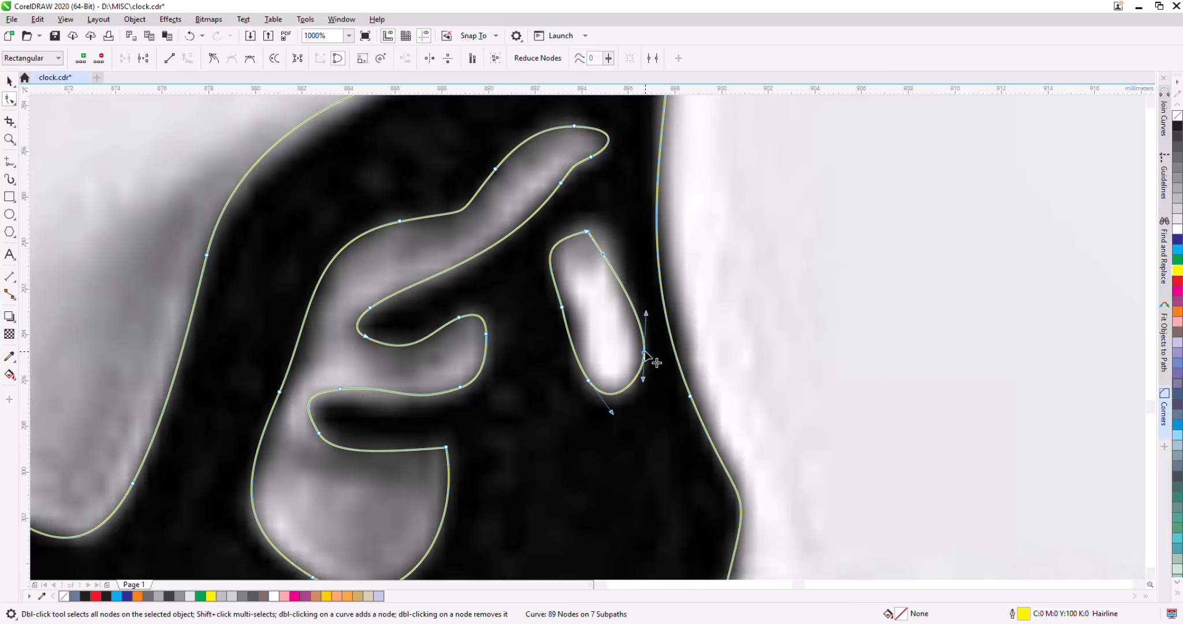
pyautogui.moveTo(644, 351); pyautogui.dragTo(642, 363)
# Round the small sliver's upper end by replacing its corner node and adjusting the curve along its front side.
pyautogui.doubleClick(606, 269)
pyautogui.click(584, 232)
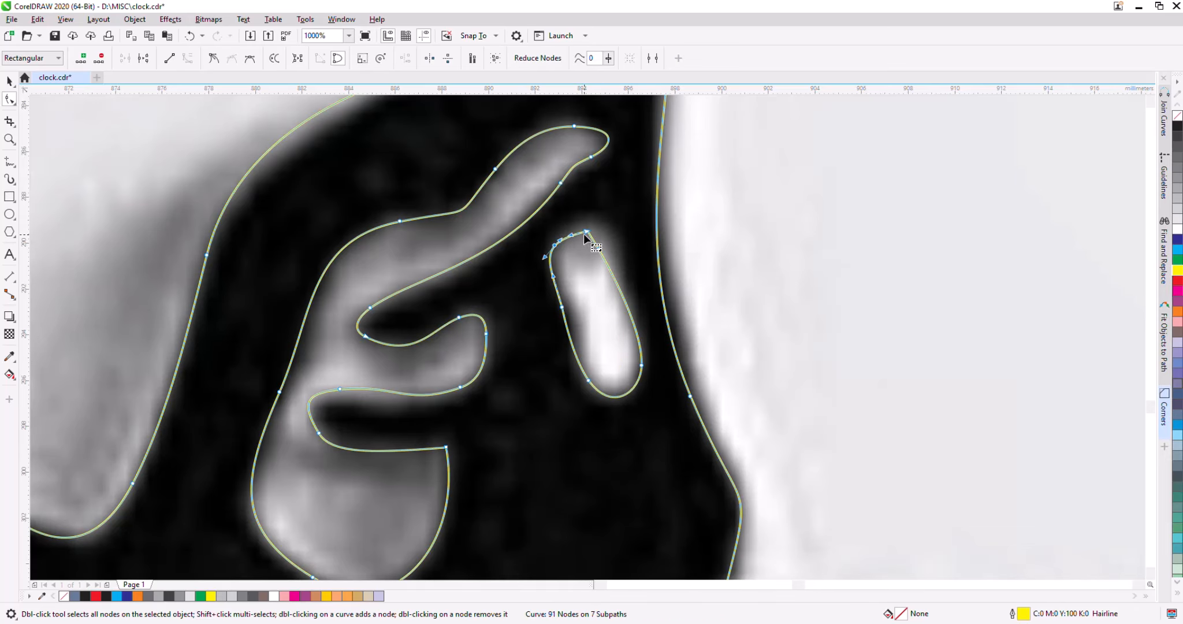
pyautogui.moveTo(625, 266); pyautogui.dragTo(622, 285)
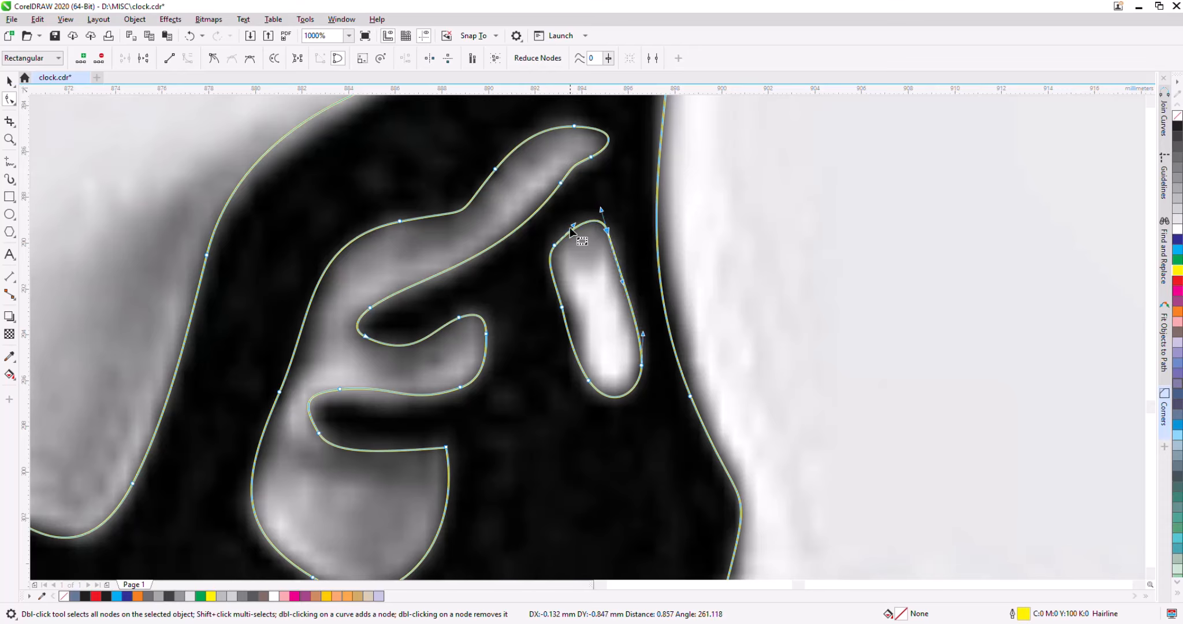
# Remove the extra nodes around the lower corners of the large neck opening.
pyautogui.scroll(-3, 569, 231)
pyautogui.doubleClick(735, 526)
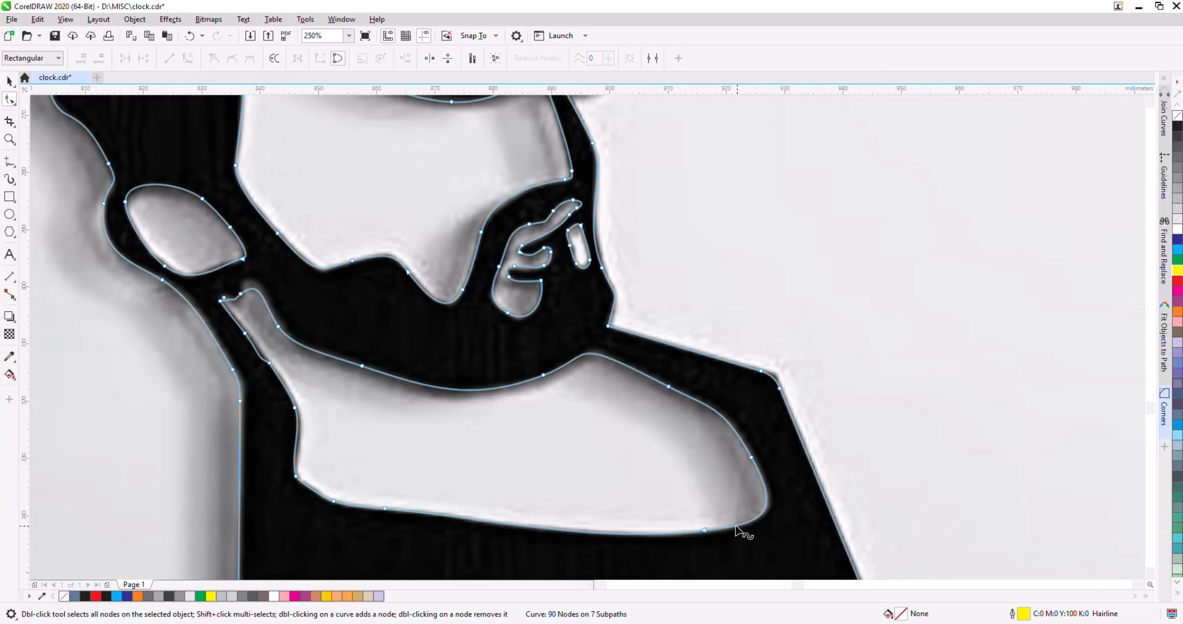
pyautogui.scroll(2, 297, 484)
pyautogui.click(307, 489)
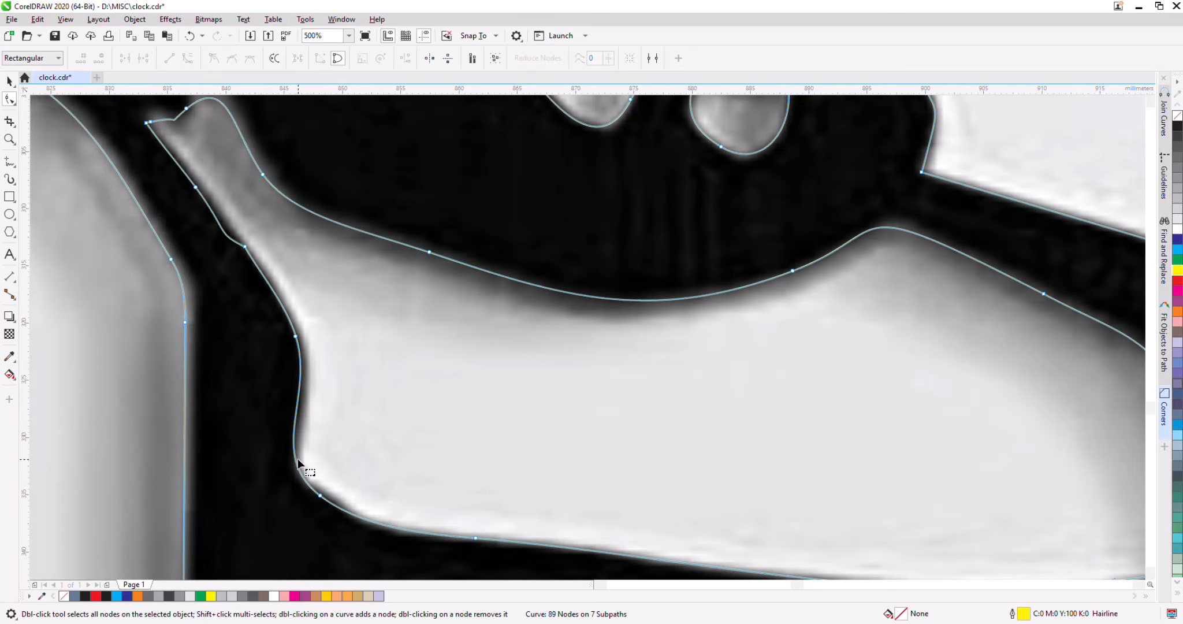
pyautogui.scroll(-6, 242, 198)
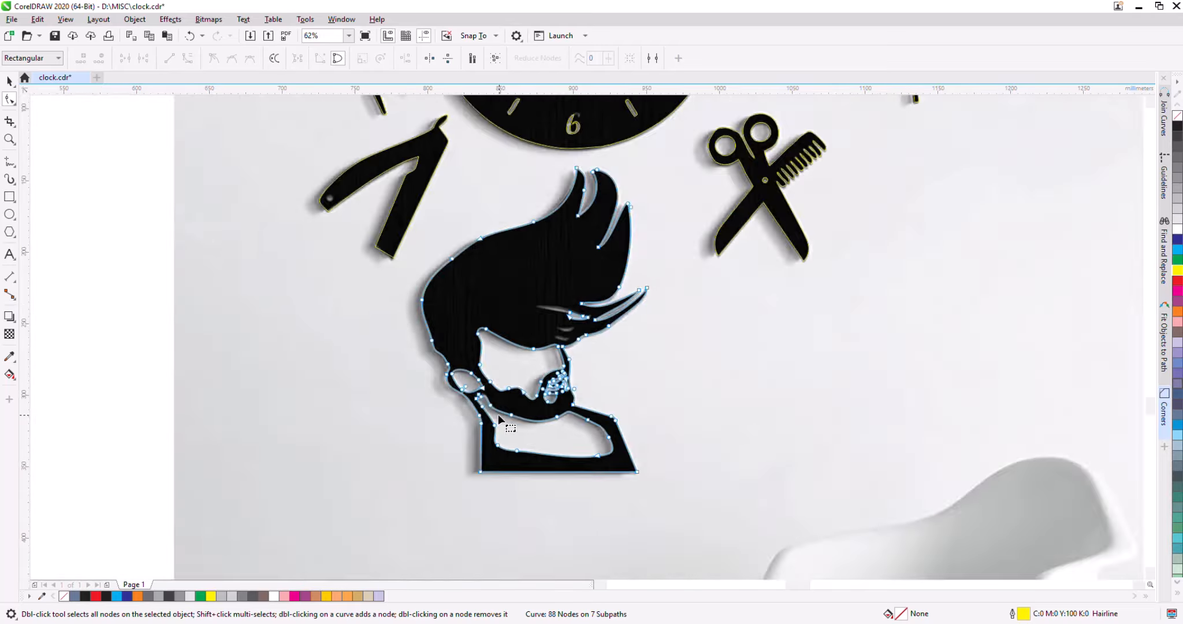
# Reshape the rounded bump and adjoining notch at the neck opening's upper back end by moving nodes and adjusting curve handles.
pyautogui.scroll(3, 498, 414)
pyautogui.scroll(6, 484, 398)
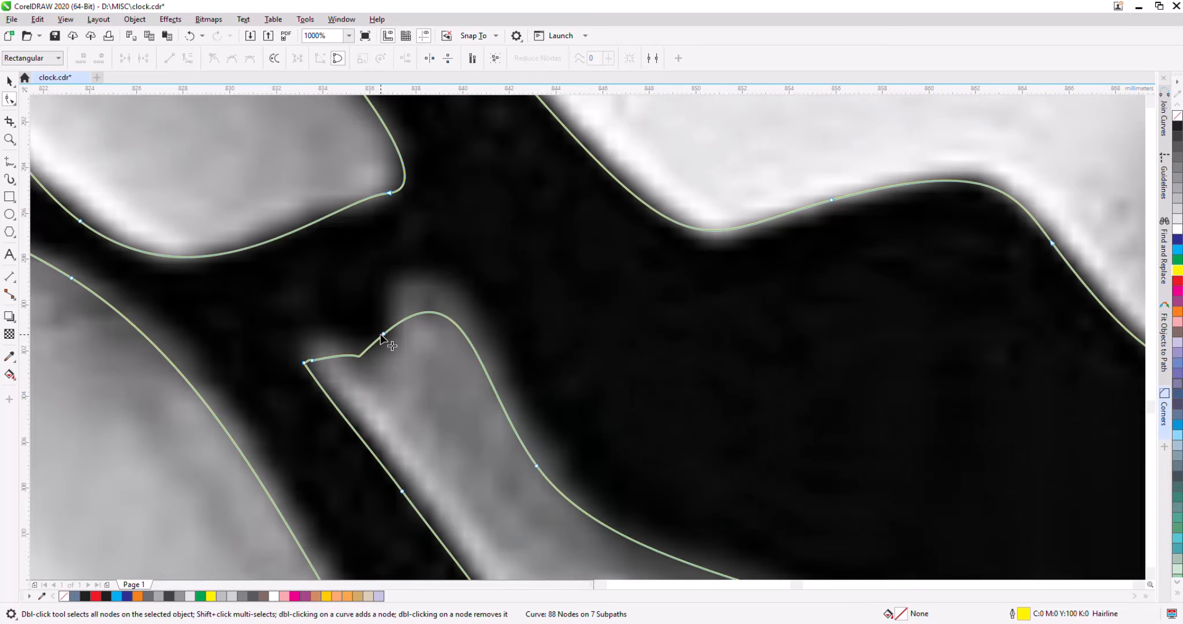
pyautogui.moveTo(381, 335); pyautogui.dragTo(378, 348)
pyautogui.moveTo(393, 289); pyautogui.dragTo(391, 311)
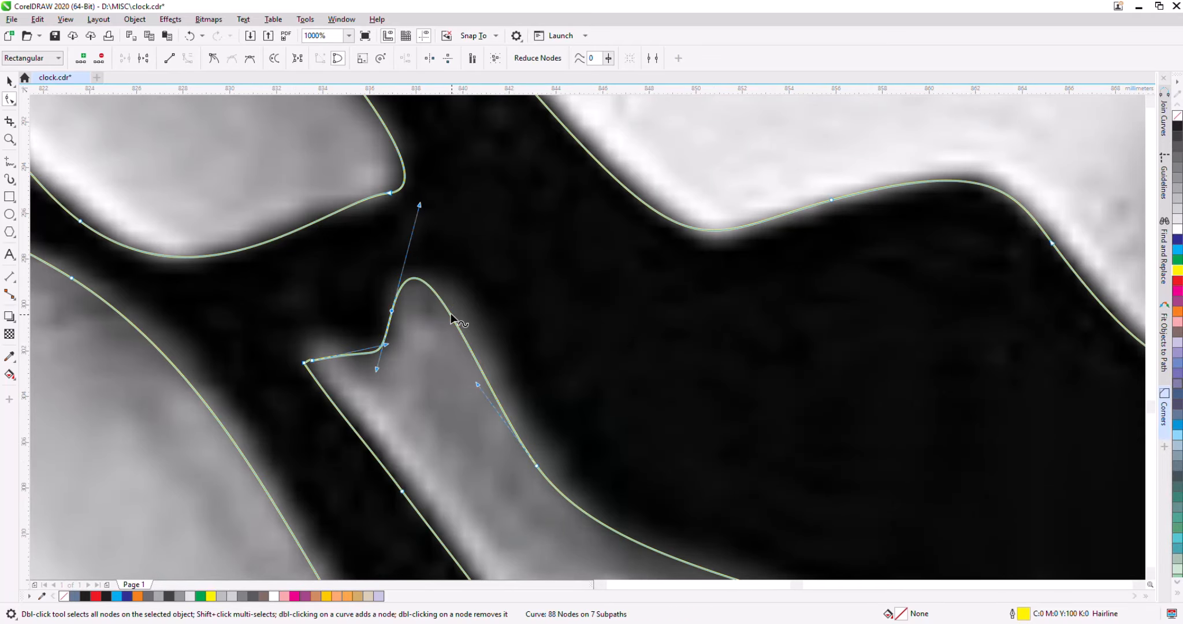
pyautogui.moveTo(507, 425)
pyautogui.mouseDown()
pyautogui.moveTo(506, 408)
pyautogui.moveTo(507, 419)
pyautogui.mouseUp()
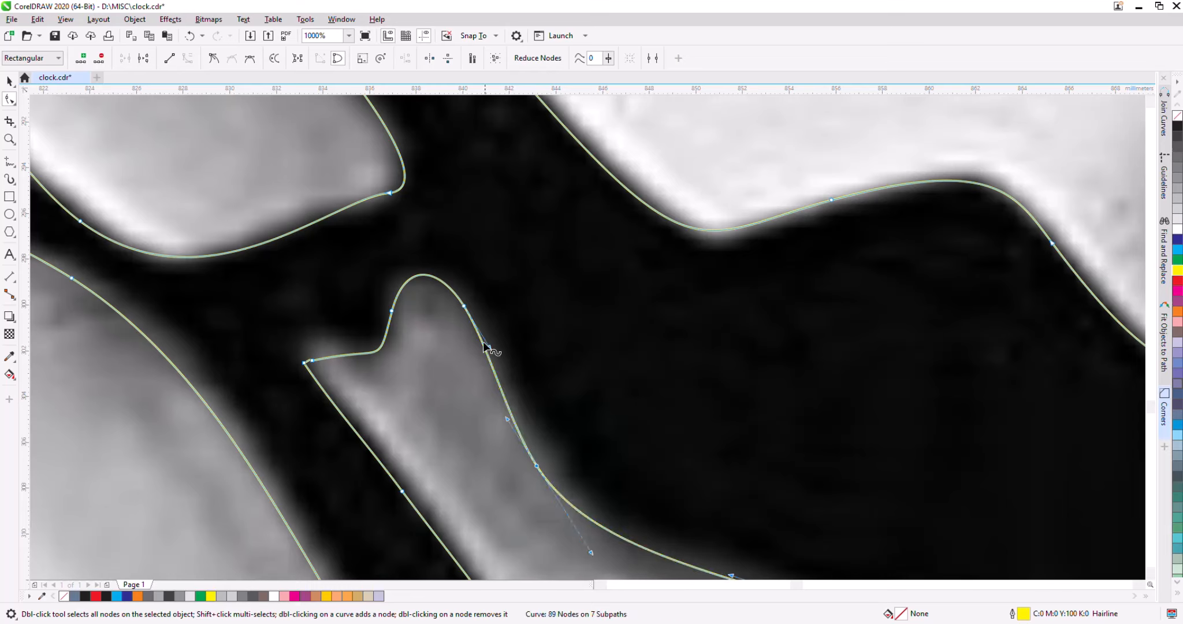
pyautogui.moveTo(463, 306); pyautogui.dragTo(470, 316)
pyautogui.moveTo(388, 314); pyautogui.dragTo(399, 372)
# Round the sharp back tip of the neck opening by adding nodes on both sides and deleting the surplus ones.
pyautogui.doubleClick(335, 355)
pyautogui.doubleClick(317, 379)
pyautogui.moveTo(289, 342); pyautogui.dragTo(428, 384)
pyautogui.press('Delete')
# Tighten the silhouette's front shoulder corner by moving its lower node up toward the corner.
pyautogui.scroll(-2, 288, 304)
pyautogui.scroll(-1, 286, 306)
pyautogui.scroll(1, 433, 393)
pyautogui.scroll(-2, 429, 384)
pyautogui.scroll(3, 636, 385)
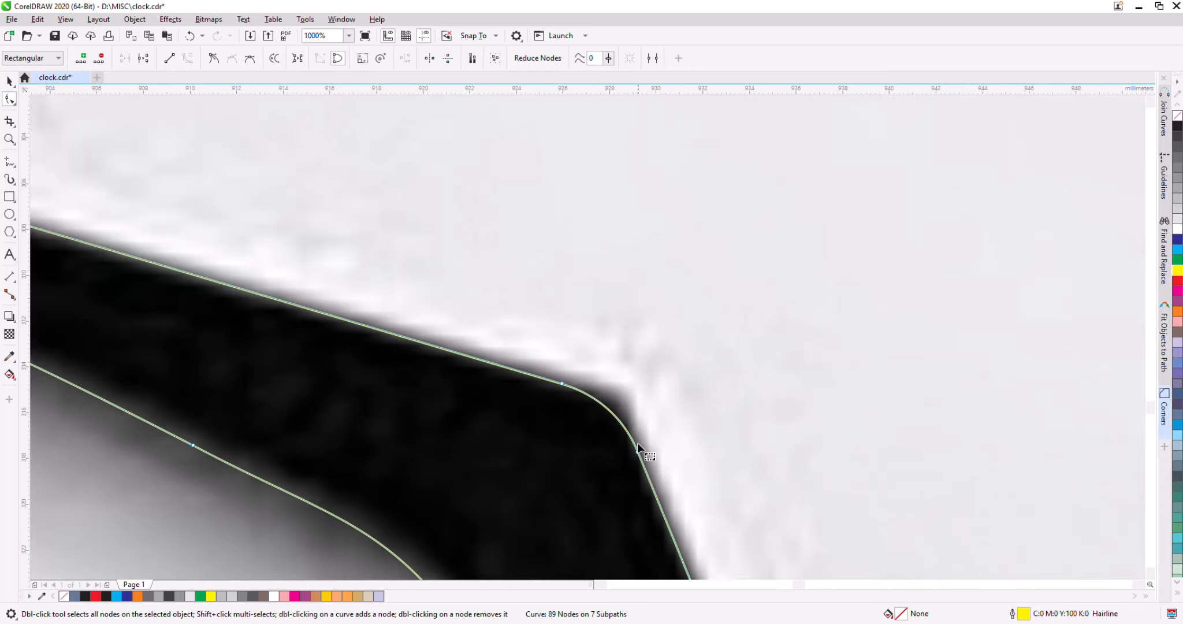
pyautogui.moveTo(645, 453); pyautogui.dragTo(627, 404)
# Fill the head silhouette with yellow and inspect the face area against the photo.
pyautogui.scroll(-3, 648, 340)
pyautogui.scroll(-6, 664, 339)
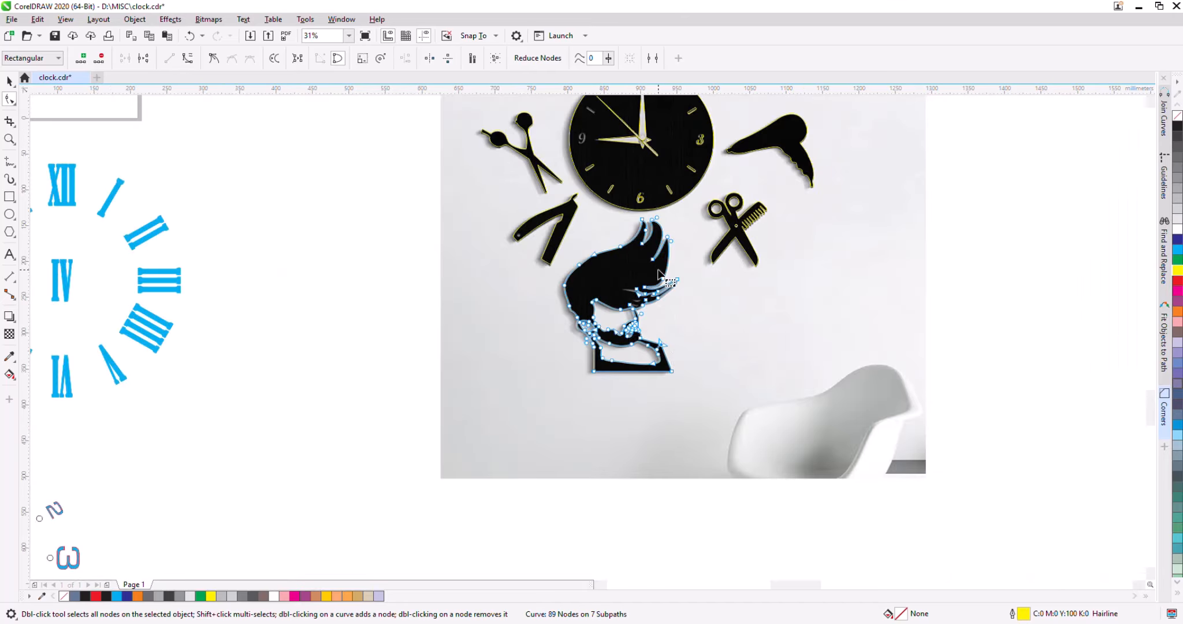
pyautogui.click(1177, 270)
pyautogui.press('space')
pyautogui.click(986, 330)
pyautogui.scroll(3, 653, 323)
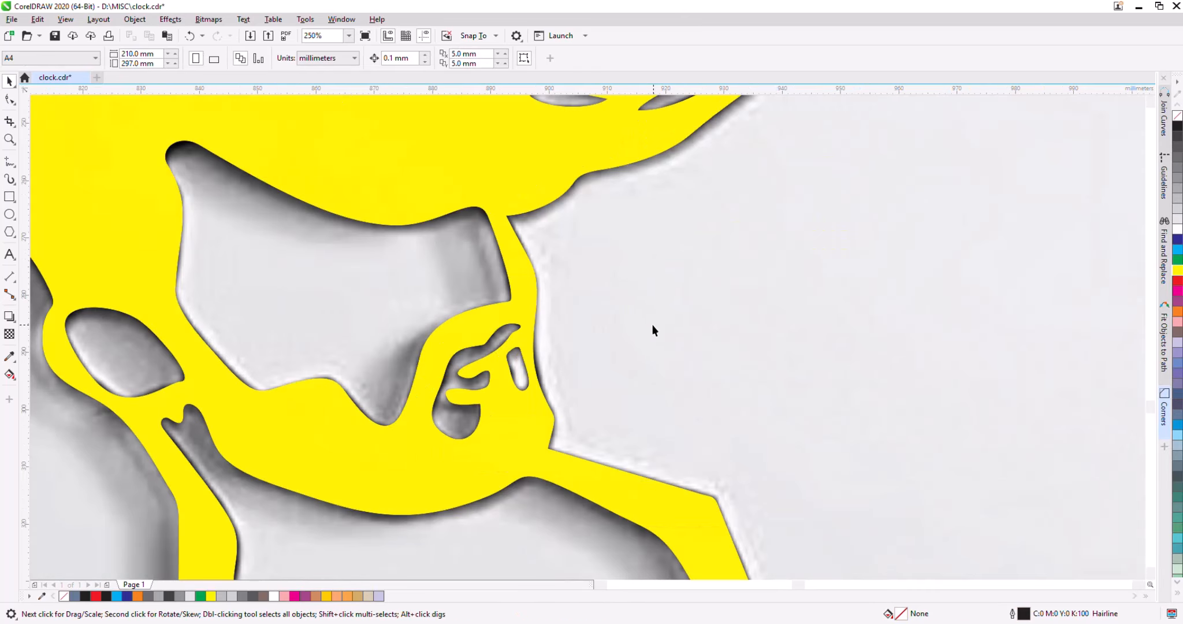
# Select the head silhouette and change its fill to cyan.
pyautogui.click(1176, 252)
pyautogui.click(665, 394)
pyautogui.click(540, 407)
pyautogui.click(1177, 249)
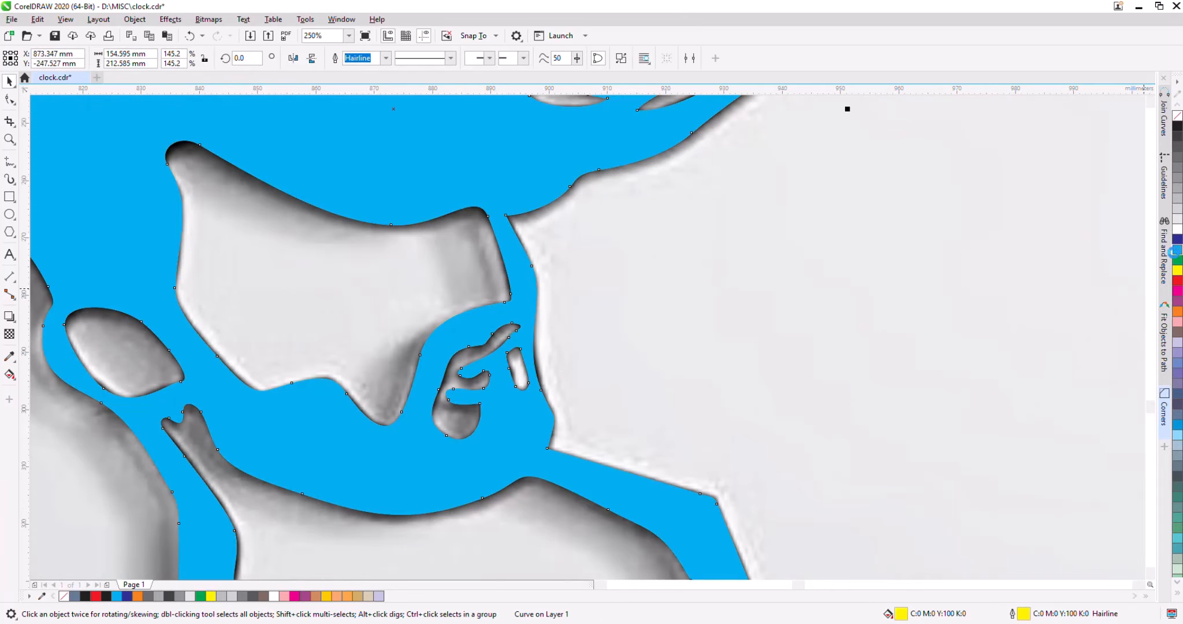
# Remove the head silhouette's fill so only its outline remains in cyan, and deselect it.
pyautogui.click(1177, 125)
pyautogui.scroll(-2, 641, 251)
pyautogui.click(258, 343)
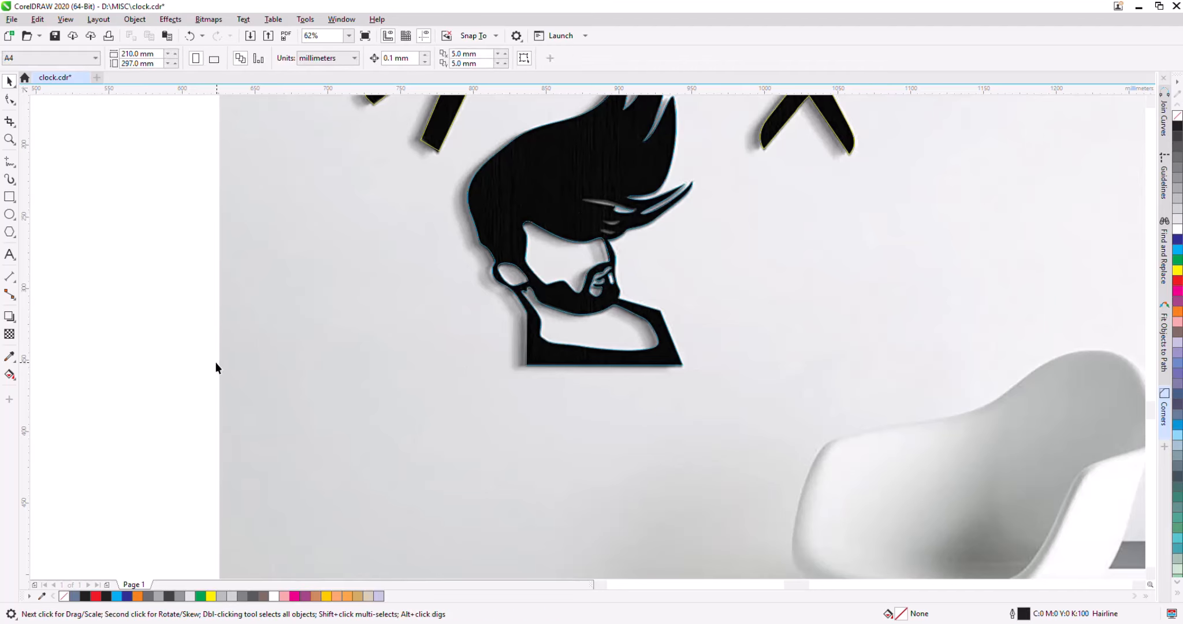
pyautogui.scroll(-2, 216, 364)
pyautogui.moveTo(517, 363); pyautogui.dragTo(1014, 377)
pyautogui.scroll(4, 866, 352)
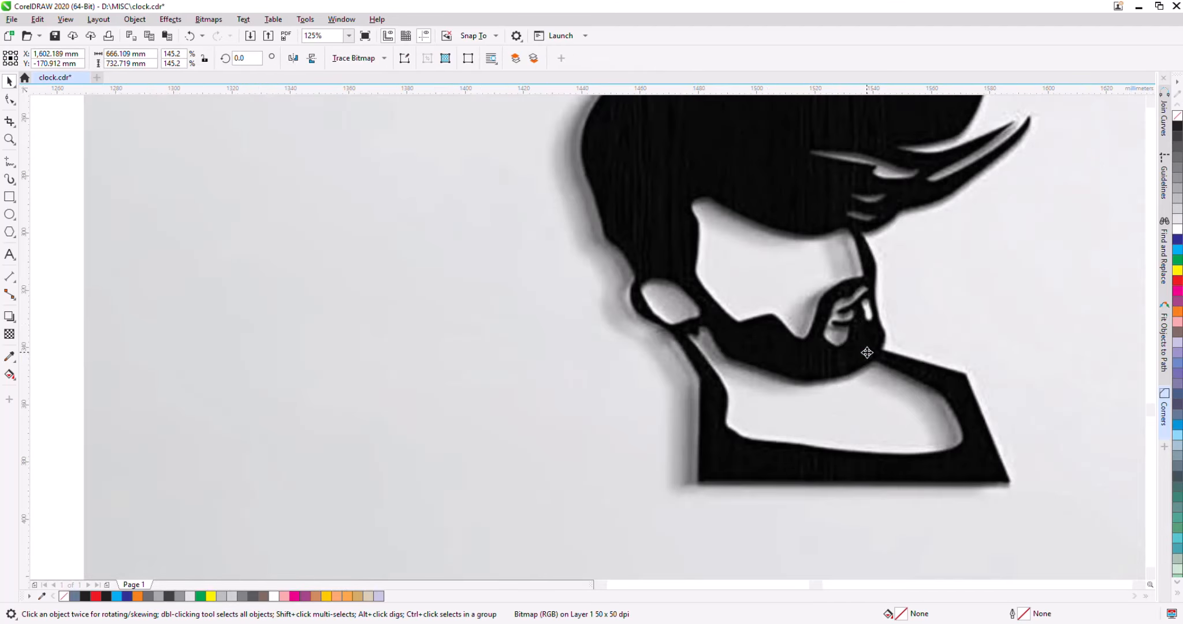
pyautogui.hotkey('ctrl', 'z')
# Place a copy of the wall photo beside the original as a clean reference.
pyautogui.scroll(-4, 1055, 359)
pyautogui.scroll(8, 525, 310)
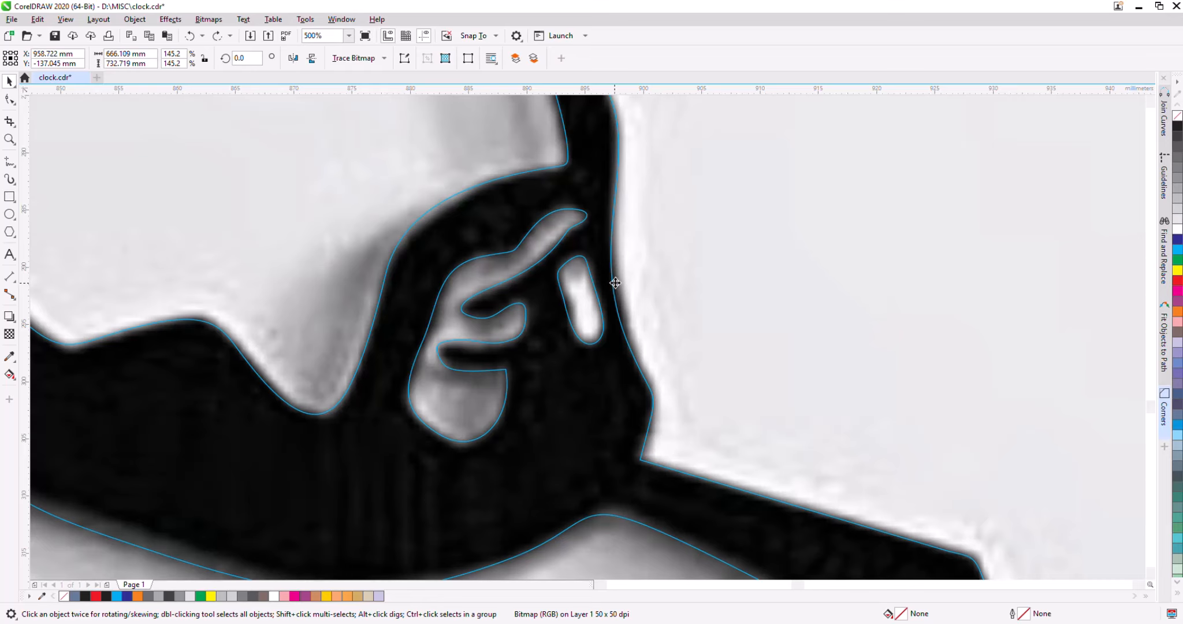
pyautogui.scroll(-6, 615, 278)
pyautogui.moveTo(514, 269); pyautogui.dragTo(1009, 279)
pyautogui.press('Escape')
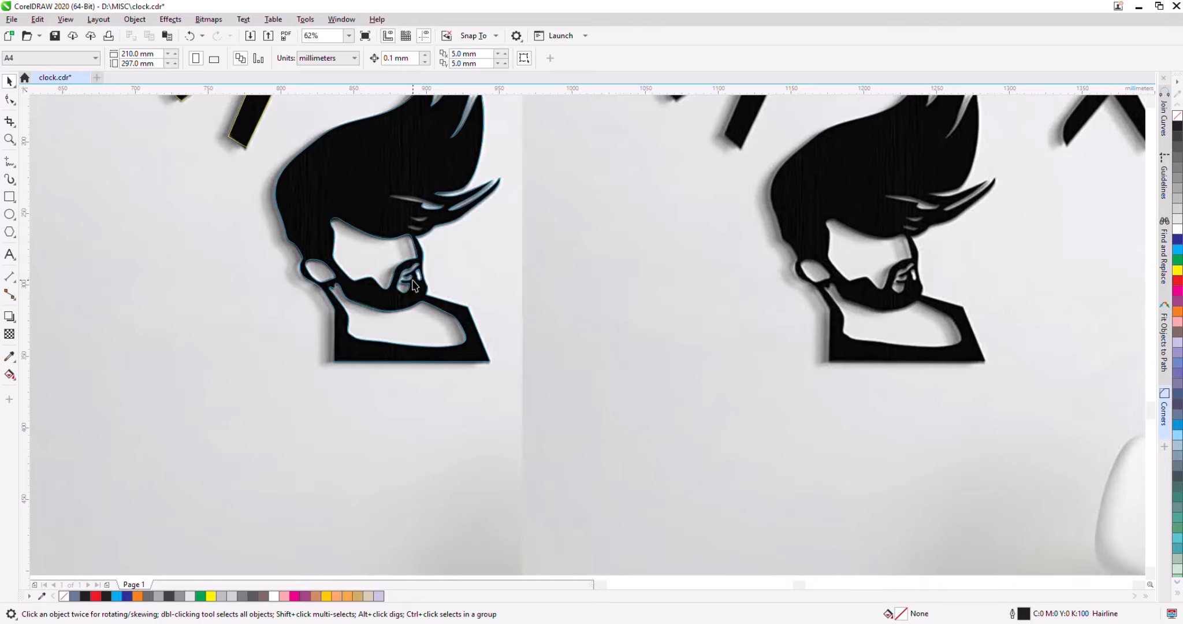
# Open the head silhouette for node editing and raise the corner node below the mouth opening's lower notch.
pyautogui.scroll(6, 413, 284)
pyautogui.click(11, 100)
pyautogui.click(378, 317)
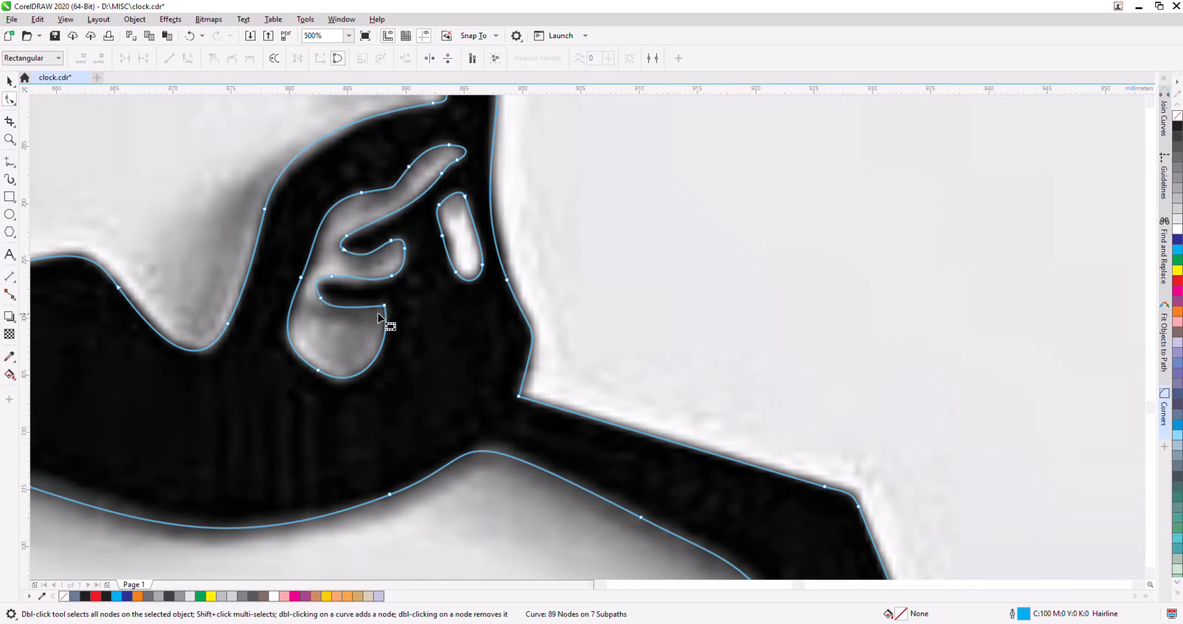
pyautogui.click(384, 305)
pyautogui.scroll(3, 316, 265)
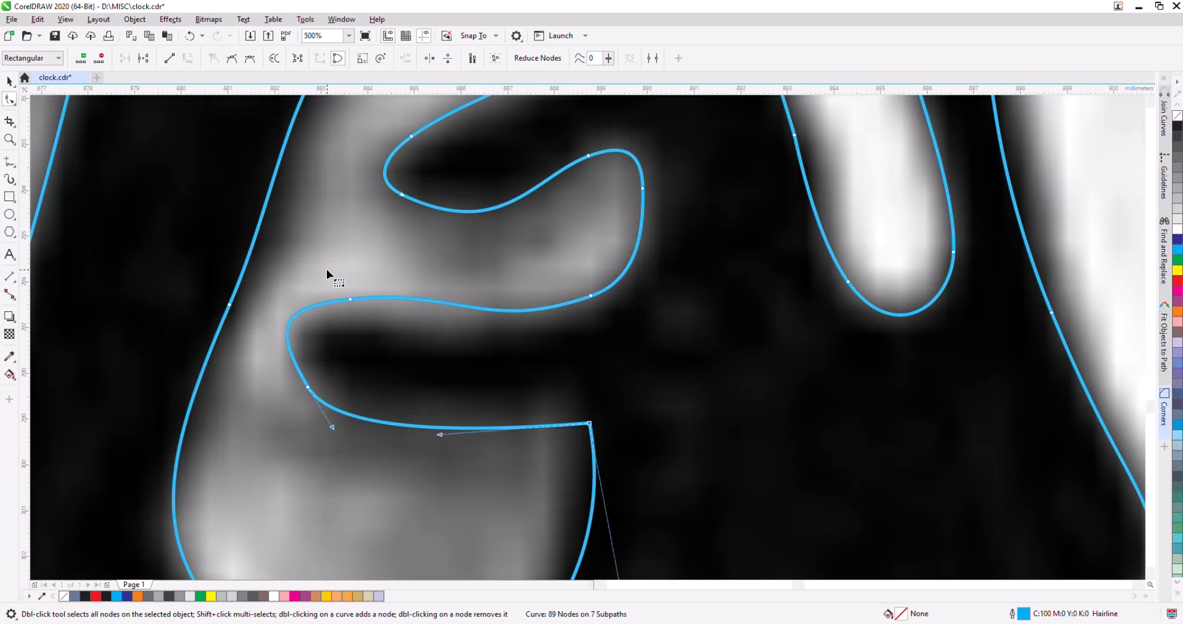
pyautogui.moveTo(588, 422); pyautogui.dragTo(589, 404)
# Refit the mouth opening's lower notch by replacing the node under its rounded tip and adjusting its upper edge.
pyautogui.doubleClick(360, 413)
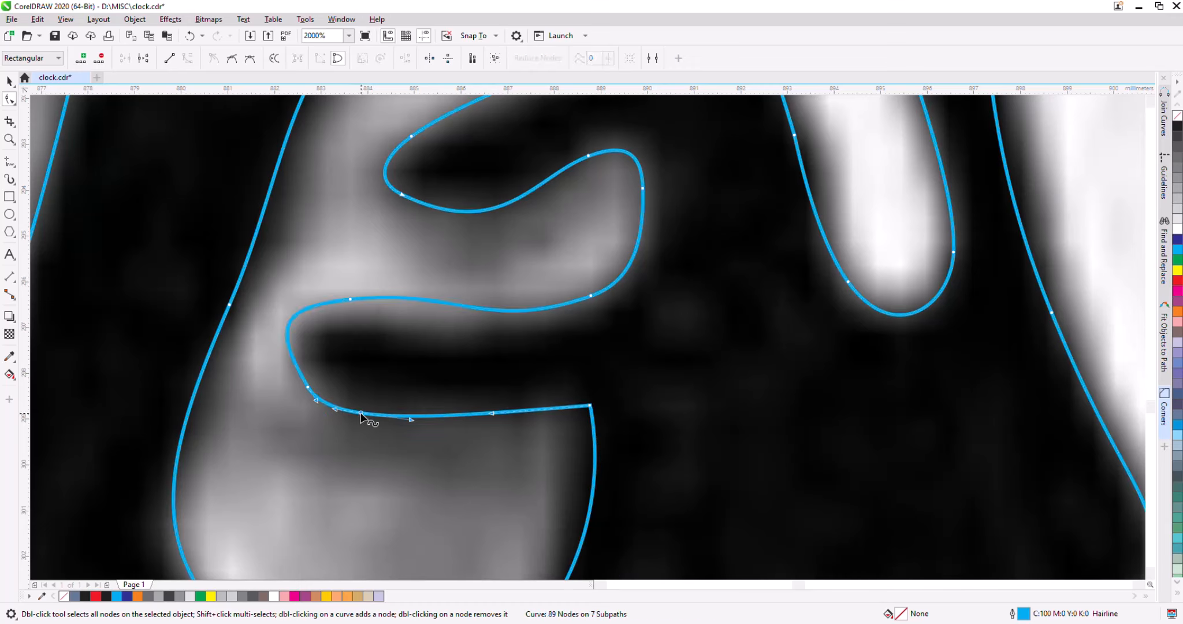
pyautogui.doubleClick(308, 387)
pyautogui.moveTo(360, 412); pyautogui.dragTo(355, 388)
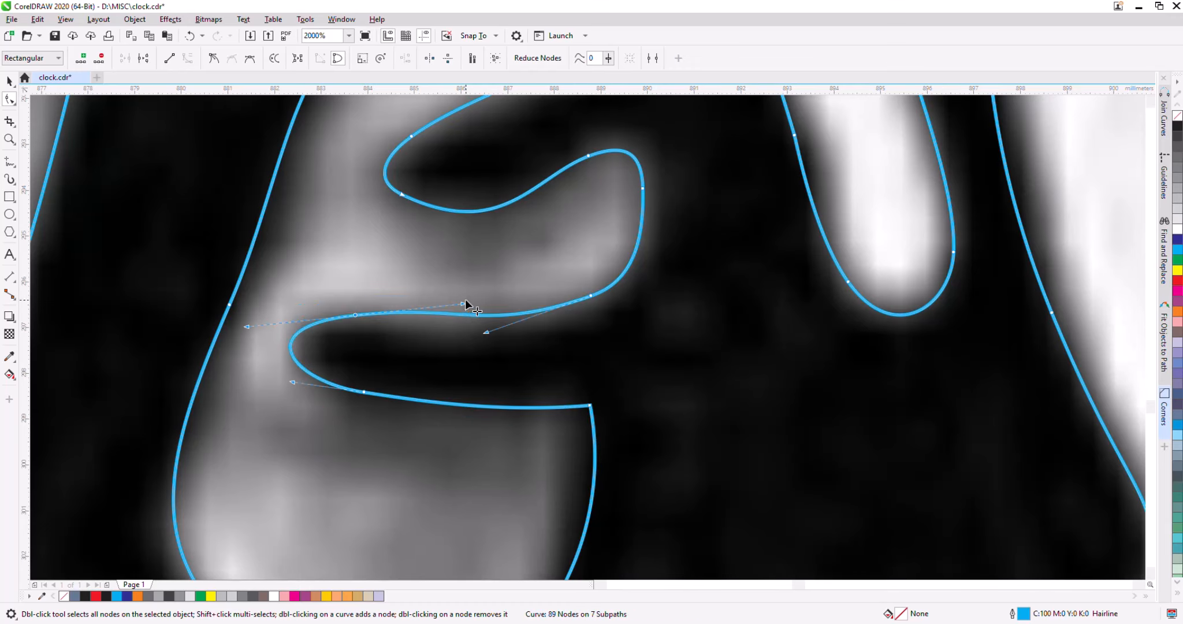
pyautogui.click(473, 323)
pyautogui.moveTo(589, 297); pyautogui.dragTo(603, 301)
pyautogui.scroll(-3, 603, 312)
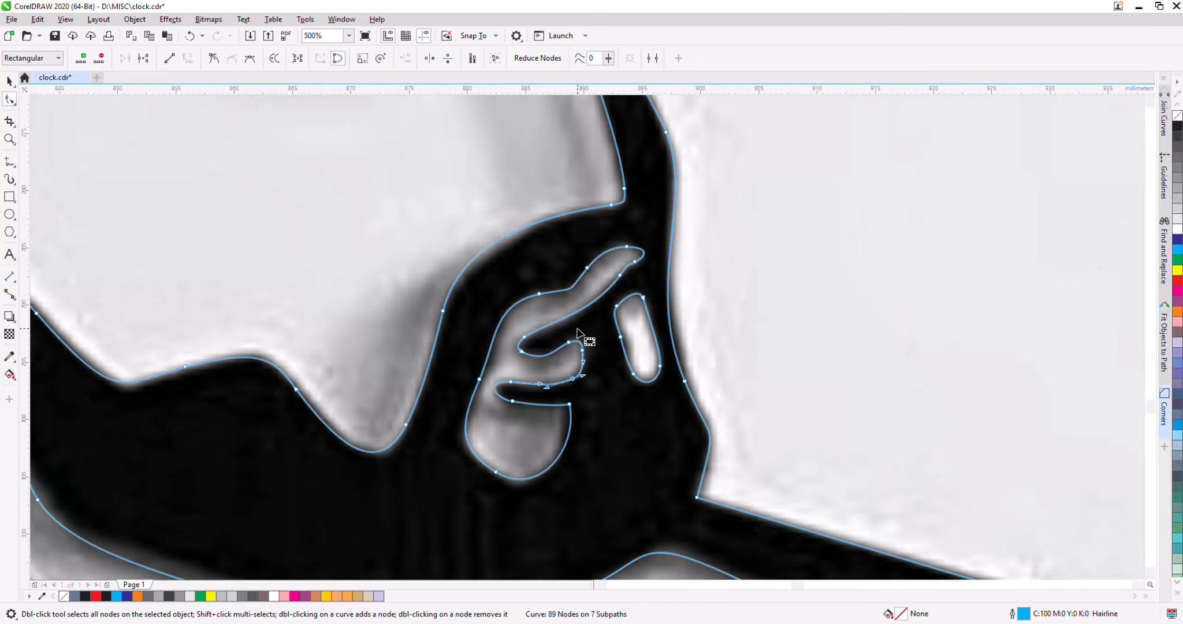
# Reshape the mouth opening's upper notch, raising its lower edge to follow the dark area in the photo.
pyautogui.scroll(2, 586, 338)
pyautogui.moveTo(476, 346); pyautogui.dragTo(541, 330)
pyautogui.scroll(3, 510, 380)
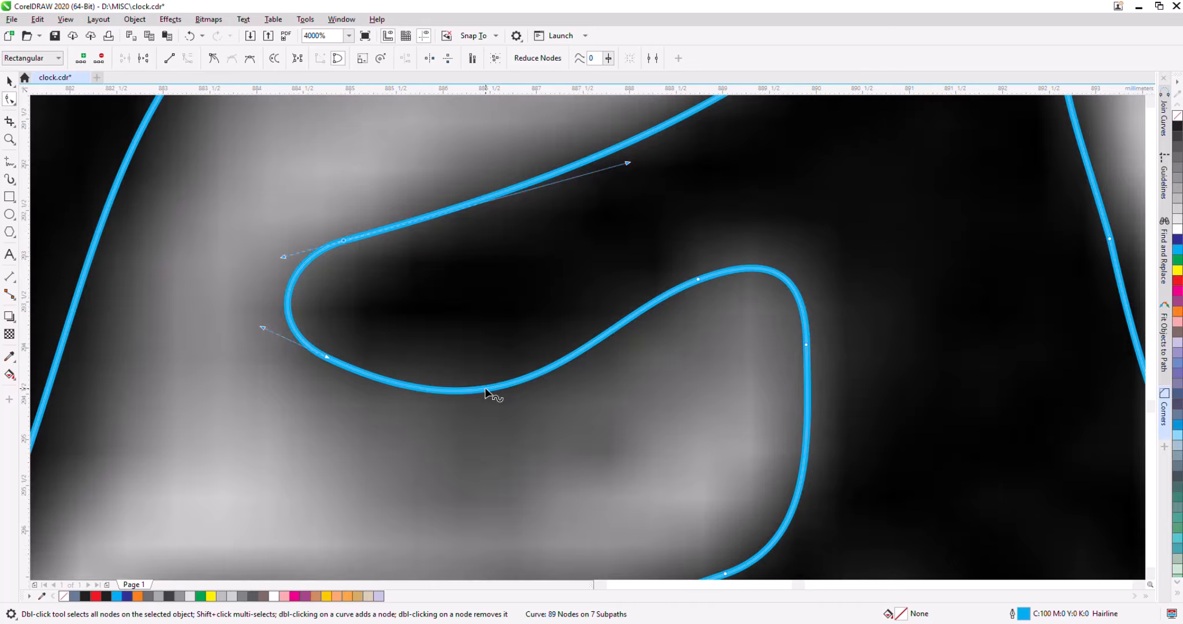
pyautogui.moveTo(483, 391); pyautogui.dragTo(480, 359)
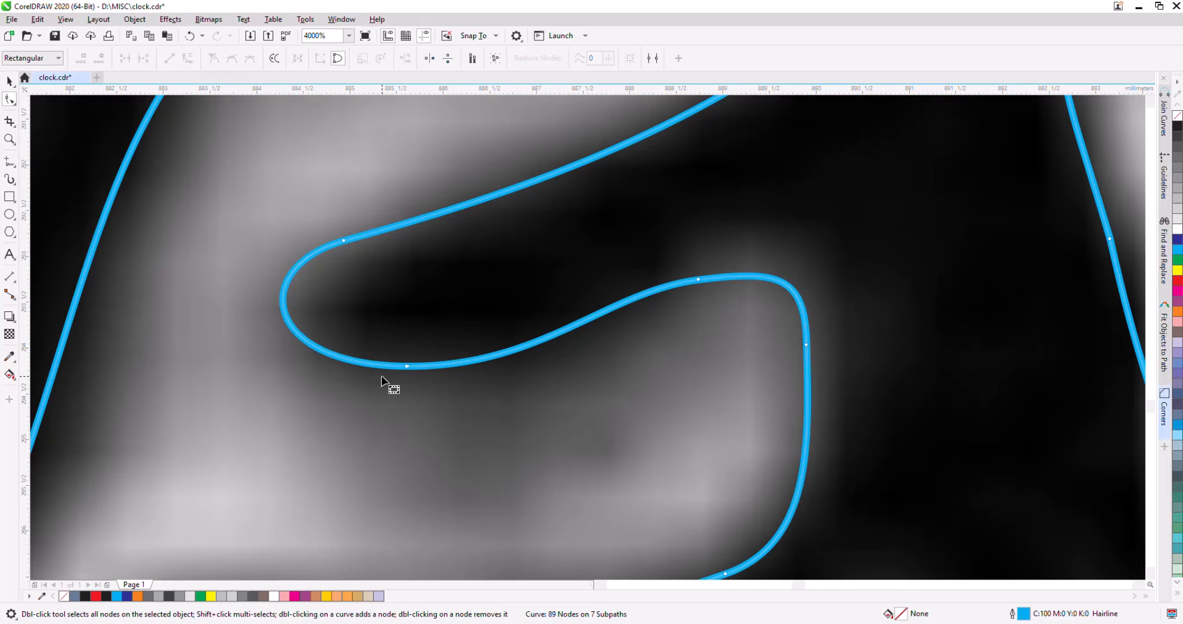
pyautogui.moveTo(384, 366); pyautogui.dragTo(264, 376)
# Refine the mouth opening's upper tip and adjust the lower node of the narrow slit beside it.
pyautogui.scroll(-2, 263, 375)
pyautogui.scroll(1, 501, 184)
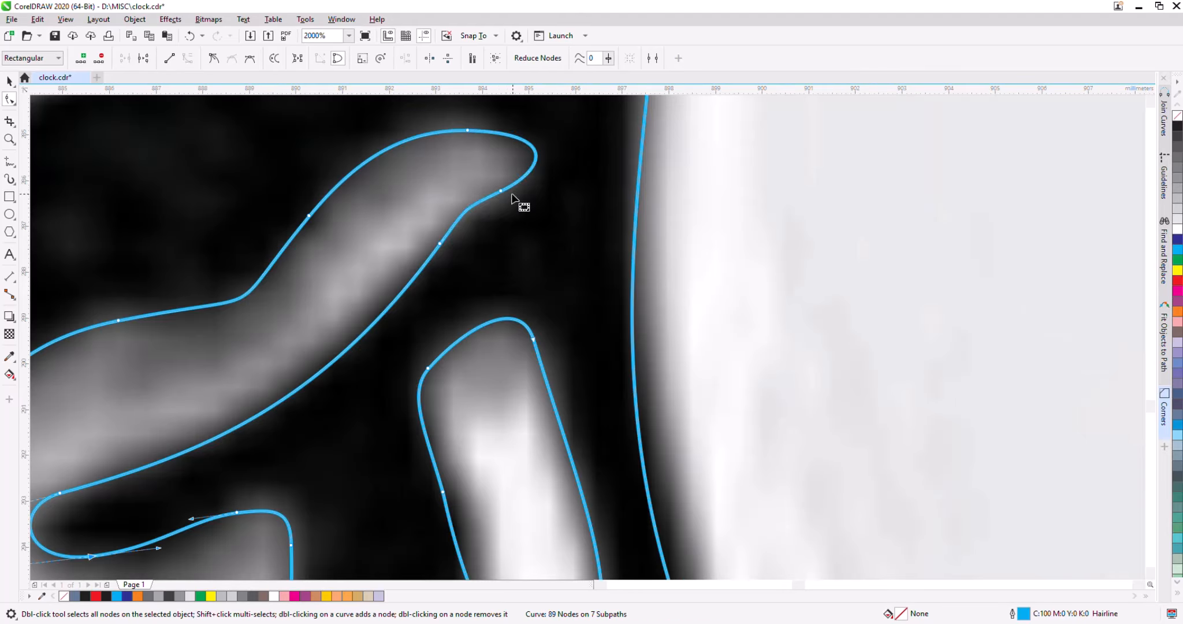
pyautogui.moveTo(503, 191); pyautogui.dragTo(511, 201)
pyautogui.scroll(-2, 460, 239)
pyautogui.scroll(1, 426, 329)
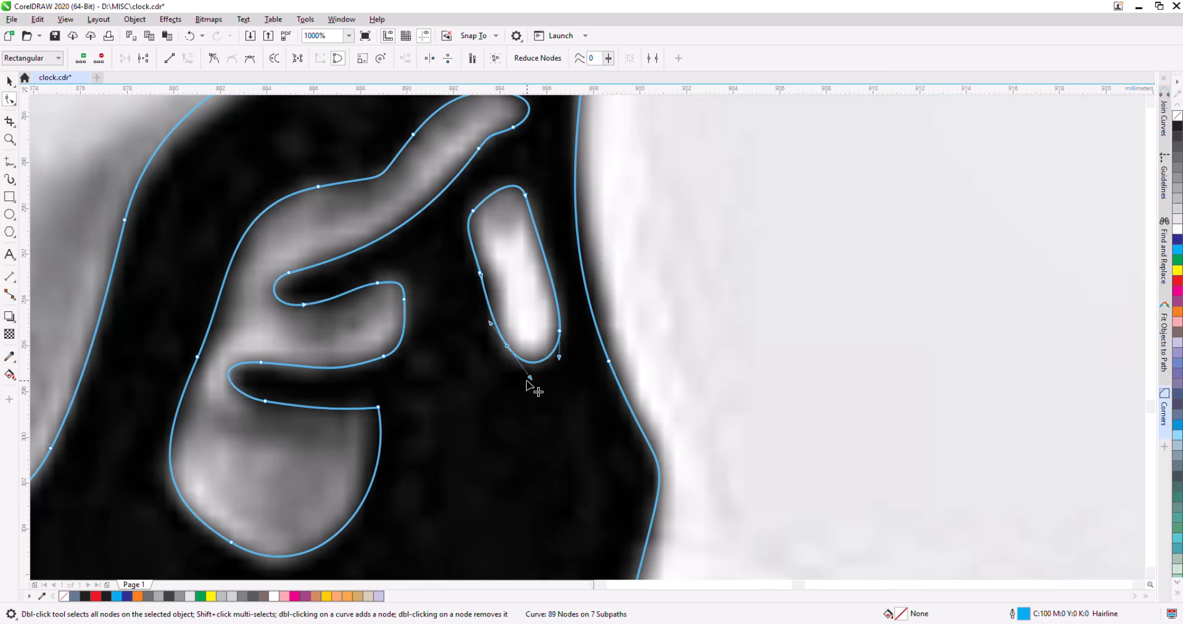
# Stretch the small hair opening above the brow out to both its tips and curve its edges to the photo.
pyautogui.scroll(-3, 462, 365)
pyautogui.scroll(2, 456, 197)
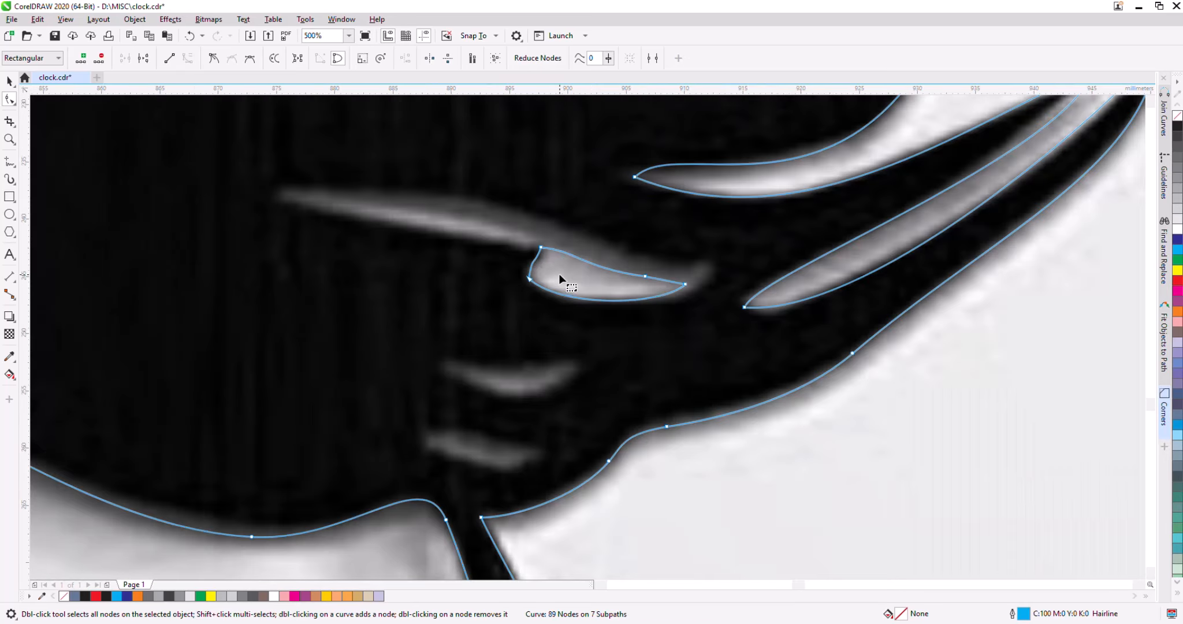
pyautogui.moveTo(372, 207); pyautogui.dragTo(276, 192)
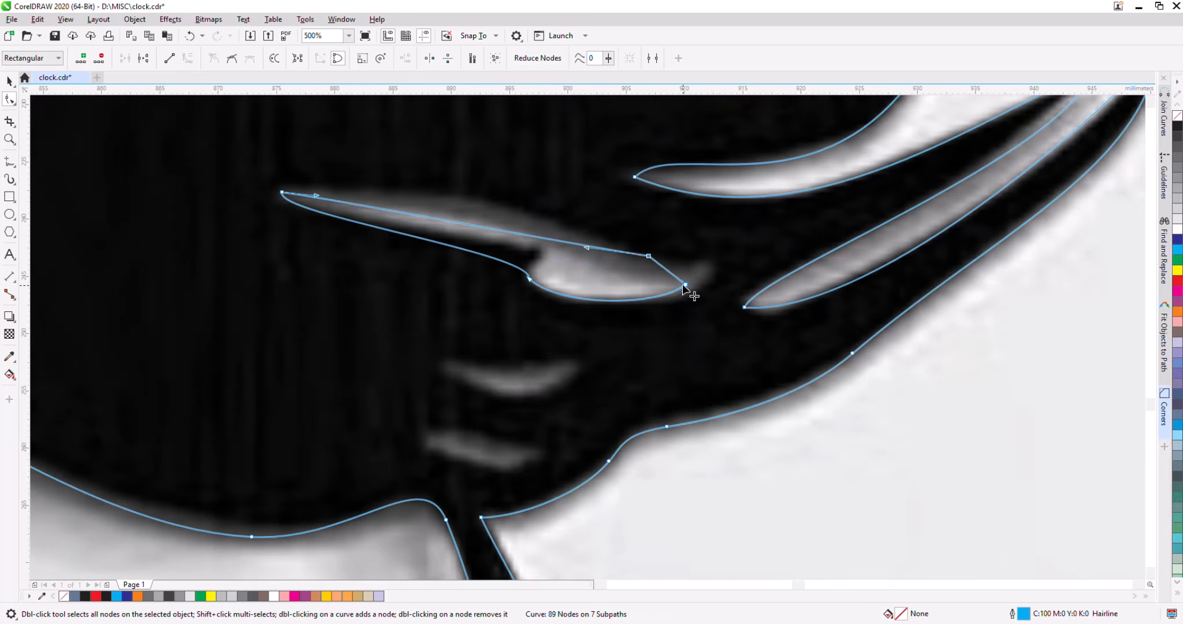
pyautogui.moveTo(685, 283); pyautogui.dragTo(715, 264)
pyautogui.moveTo(315, 196); pyautogui.dragTo(531, 181)
pyautogui.moveTo(273, 214); pyautogui.dragTo(377, 232)
# Add a node on the hair opening's lower edge and place it as a sharp corner where the opening widens.
pyautogui.doubleClick(514, 264)
pyautogui.moveTo(513, 264); pyautogui.dragTo(501, 242)
pyautogui.rightClick(547, 249)
pyautogui.click(621, 320)
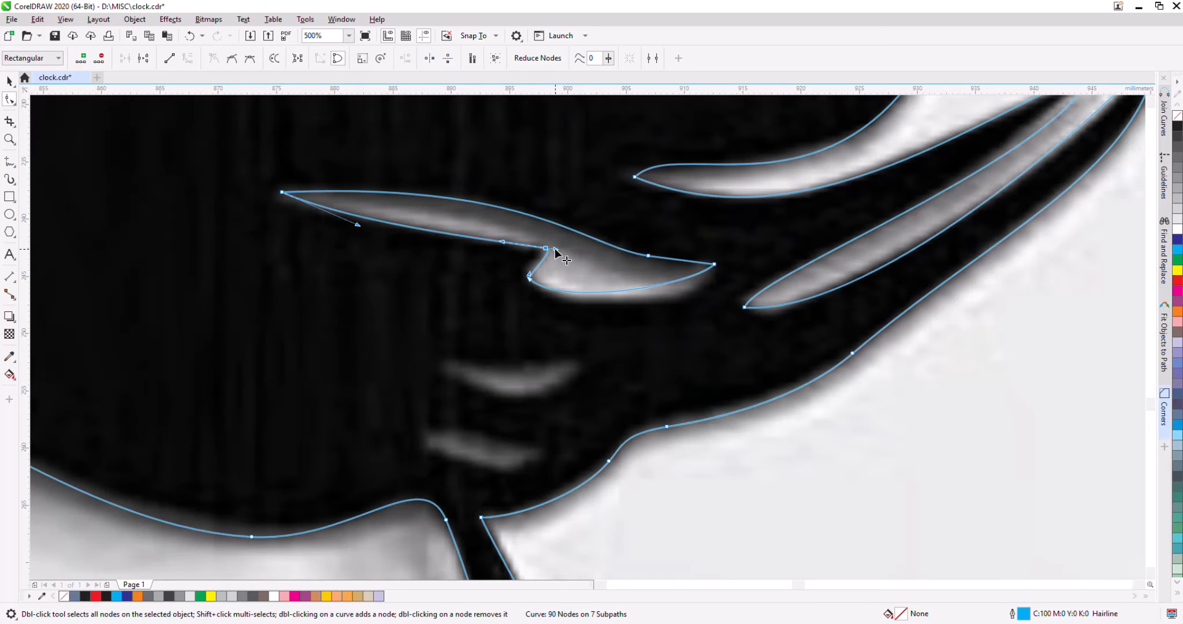
# Round the hair opening's lower lobe by moving its bottom node and bowing the underside down to the photo's edge.
pyautogui.scroll(3, 538, 290)
pyautogui.click(584, 305)
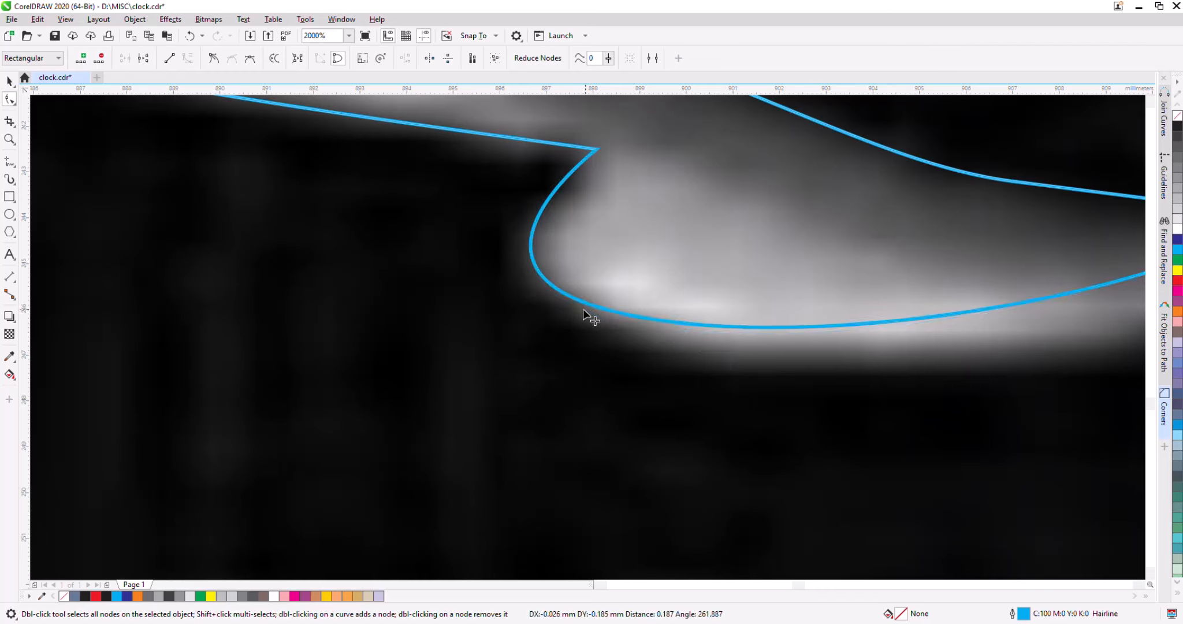
pyautogui.scroll(-2, 583, 308)
pyautogui.moveTo(814, 333); pyautogui.dragTo(801, 381)
pyautogui.click(708, 375)
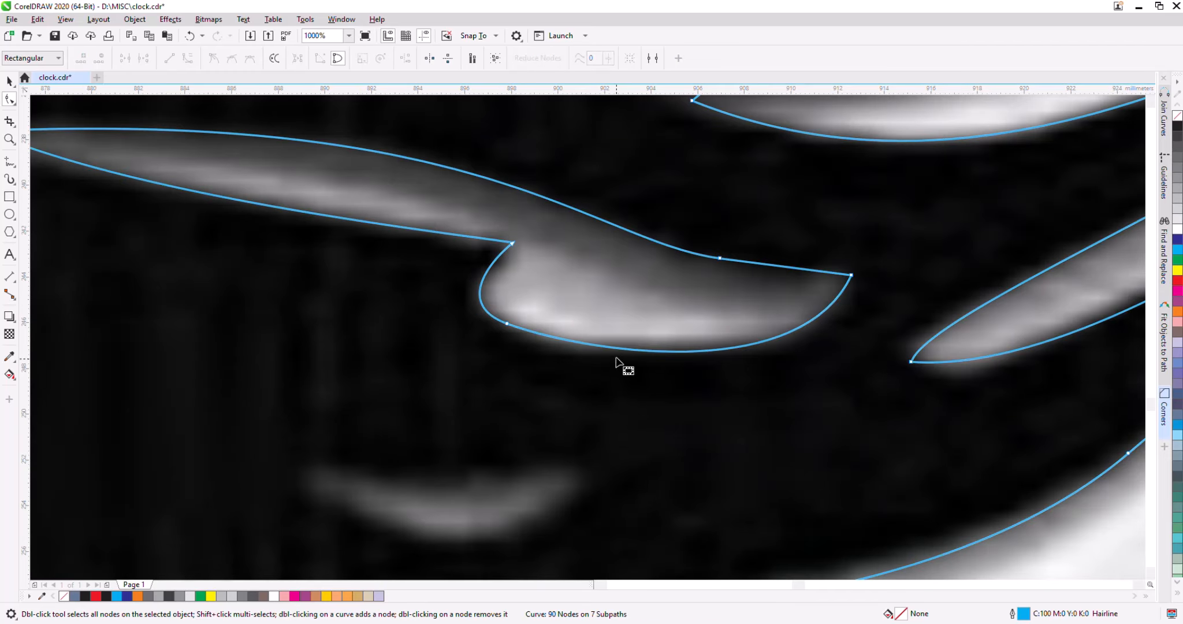
# Trace the upper of the two small hair highlights as a closed B-Spline about 12 mm long and 3 mm high.
pyautogui.scroll(-2, 509, 289)
pyautogui.scroll(2, 484, 356)
pyautogui.click(12, 165)
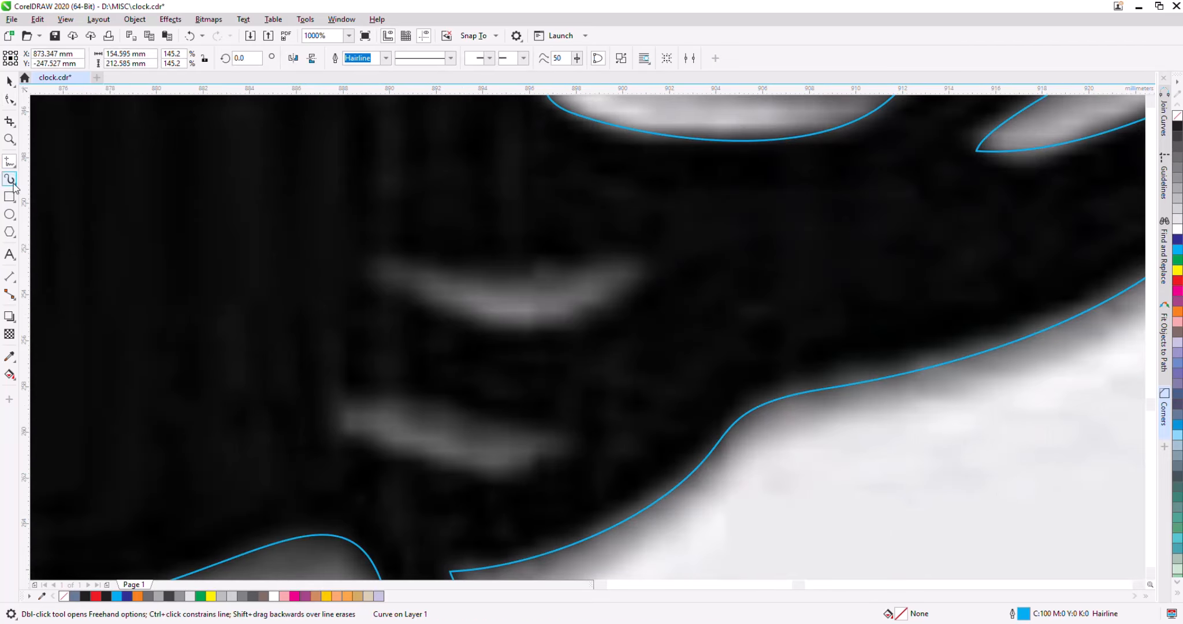
pyautogui.click(57, 217)
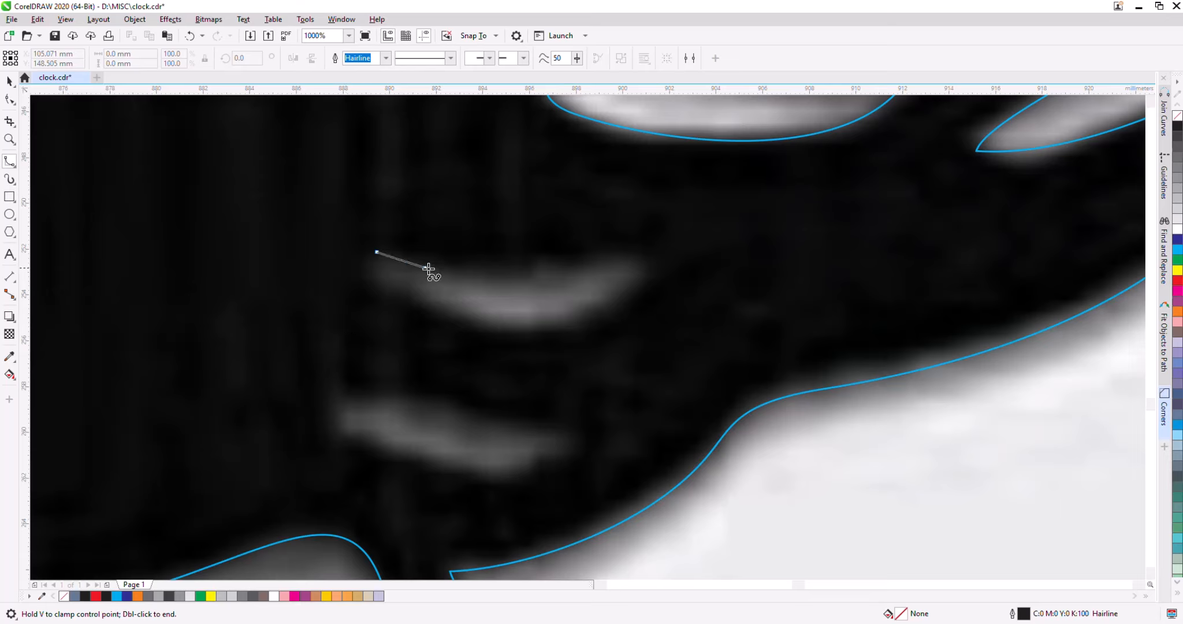
pyautogui.click(484, 282)
pyautogui.click(375, 252)
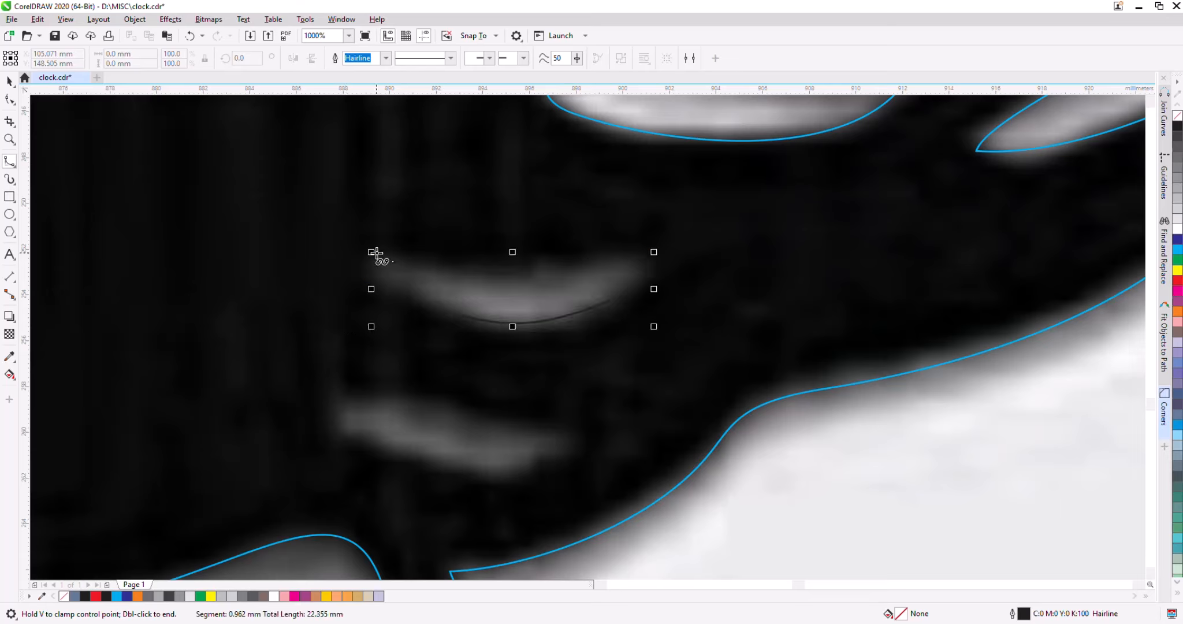
# Give the traced crescent a yellow outline and convert it to an editable curve.
pyautogui.click(1177, 269)
pyautogui.click(1177, 117)
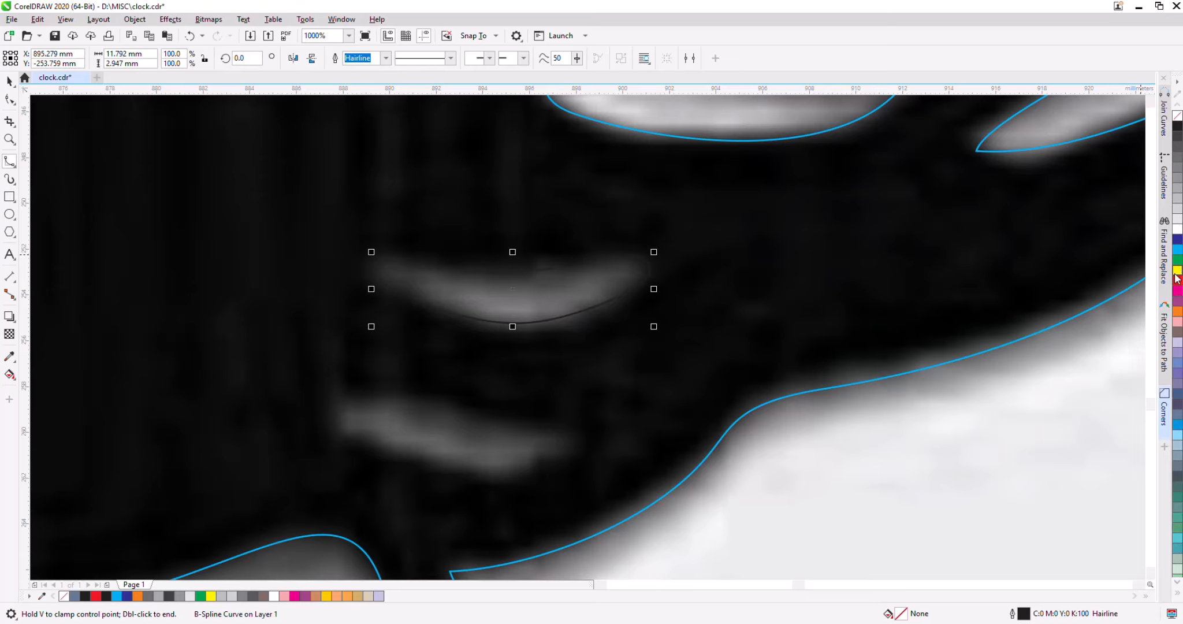
pyautogui.rightClick(1177, 270)
pyautogui.press('F10')
pyautogui.hotkey('ctrl', 'q')
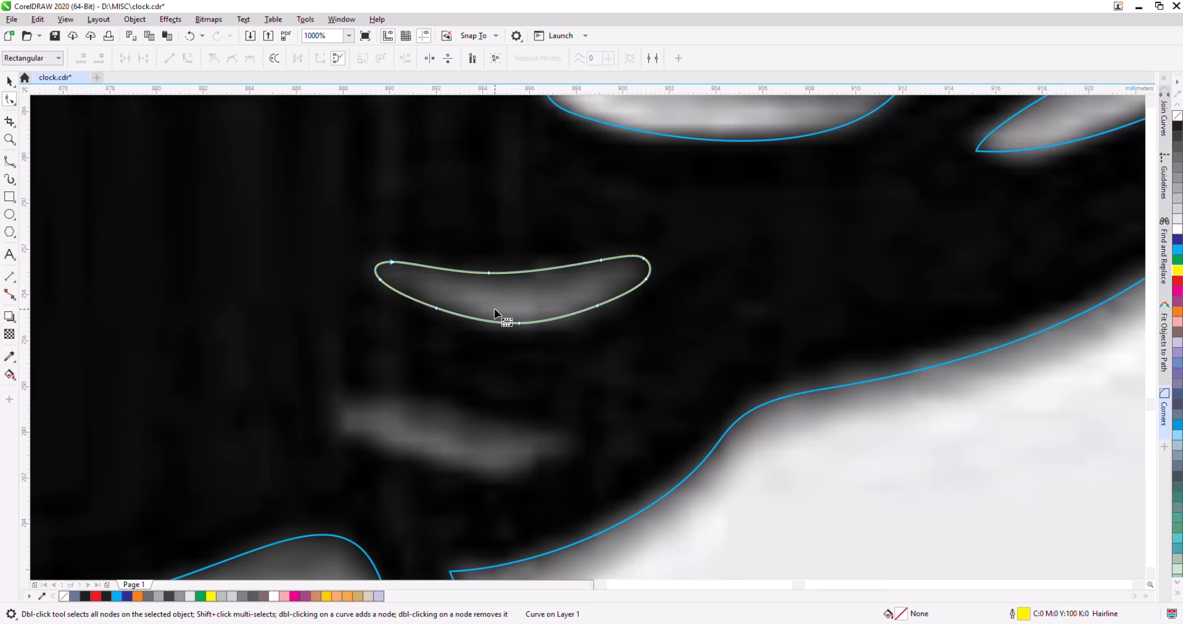
# Raise the crescent's upper back node and simplify its lower edge by removing surplus nodes.
pyautogui.moveTo(393, 262); pyautogui.dragTo(393, 254)
pyautogui.doubleClick(519, 322)
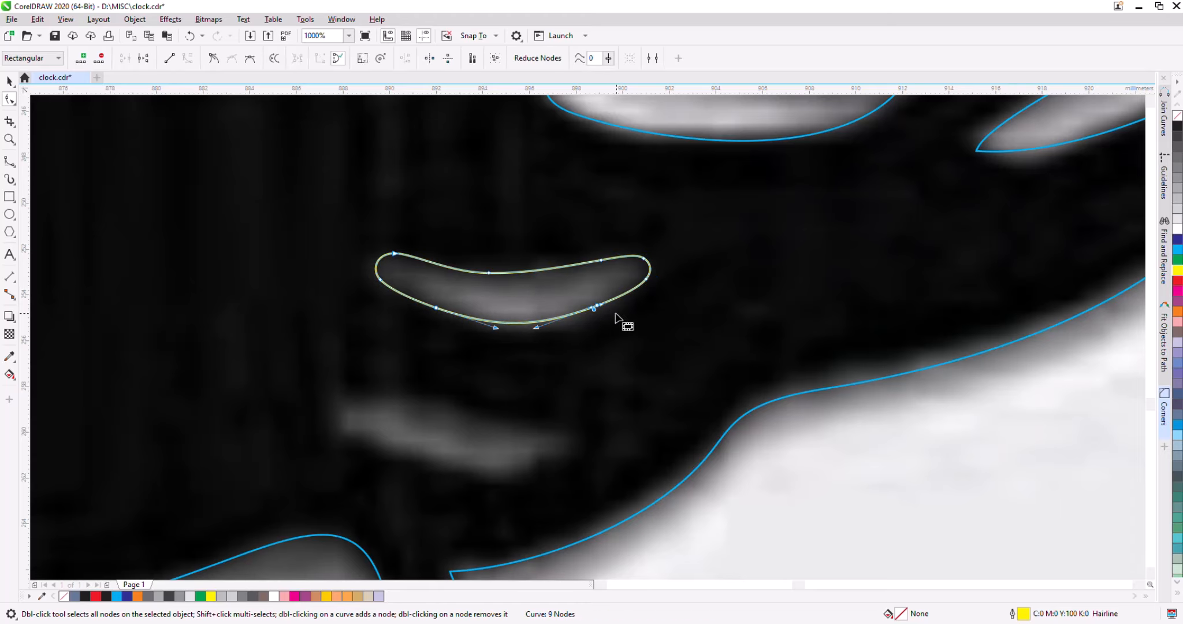
pyautogui.doubleClick(596, 306)
pyautogui.doubleClick(437, 307)
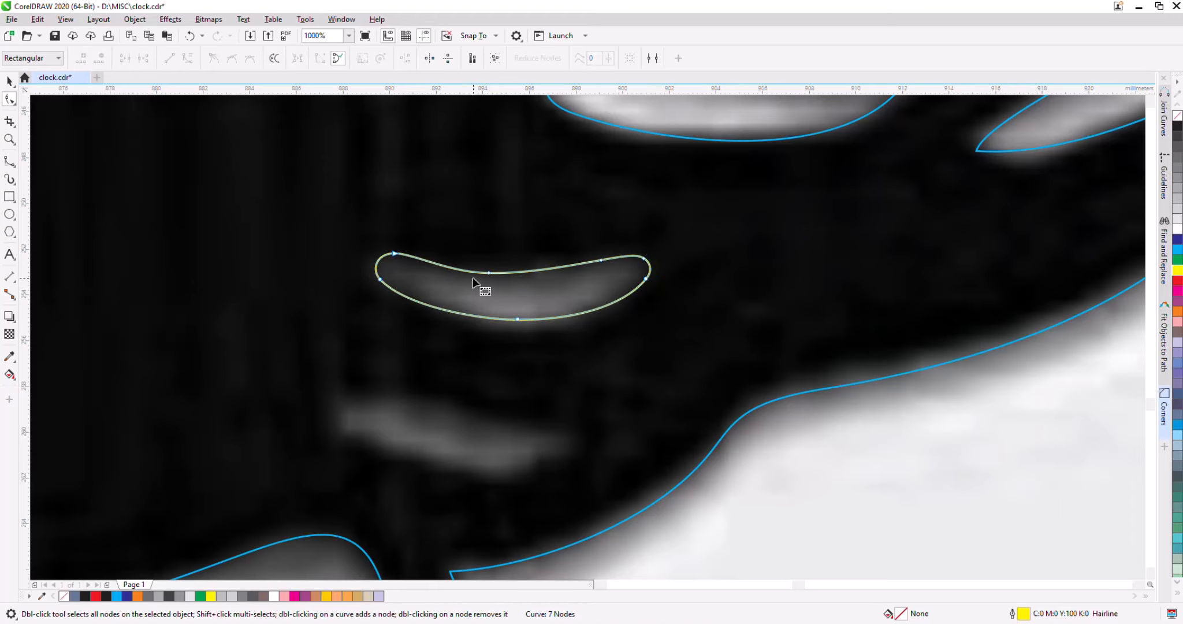
# Duplicate the yellow crescent onto the lower hair highlight.
pyautogui.scroll(-3, 472, 278)
pyautogui.click(10, 81)
pyautogui.moveTo(509, 263); pyautogui.dragTo(491, 335)
pyautogui.rightClick(490, 334)
pyautogui.press('Escape')
# Shorten the crescent copy's front end to fit the lower highlight and smooth its lower edge.
pyautogui.click(9, 99)
pyautogui.click(485, 328)
pyautogui.scroll(2, 484, 328)
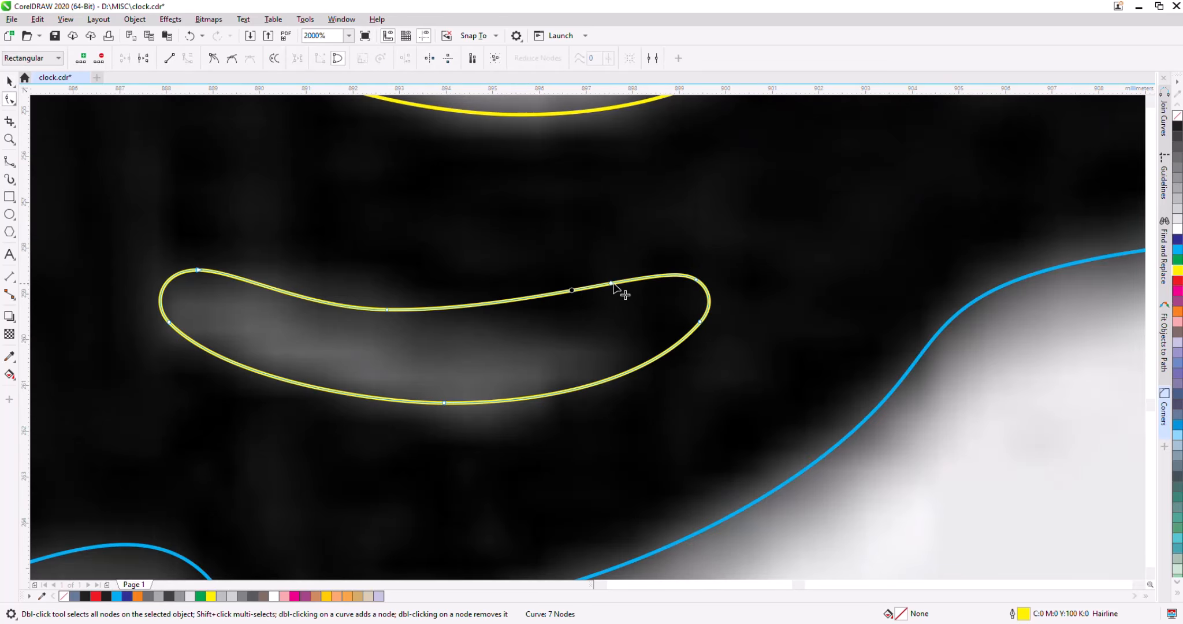
pyautogui.moveTo(703, 328); pyautogui.dragTo(613, 382)
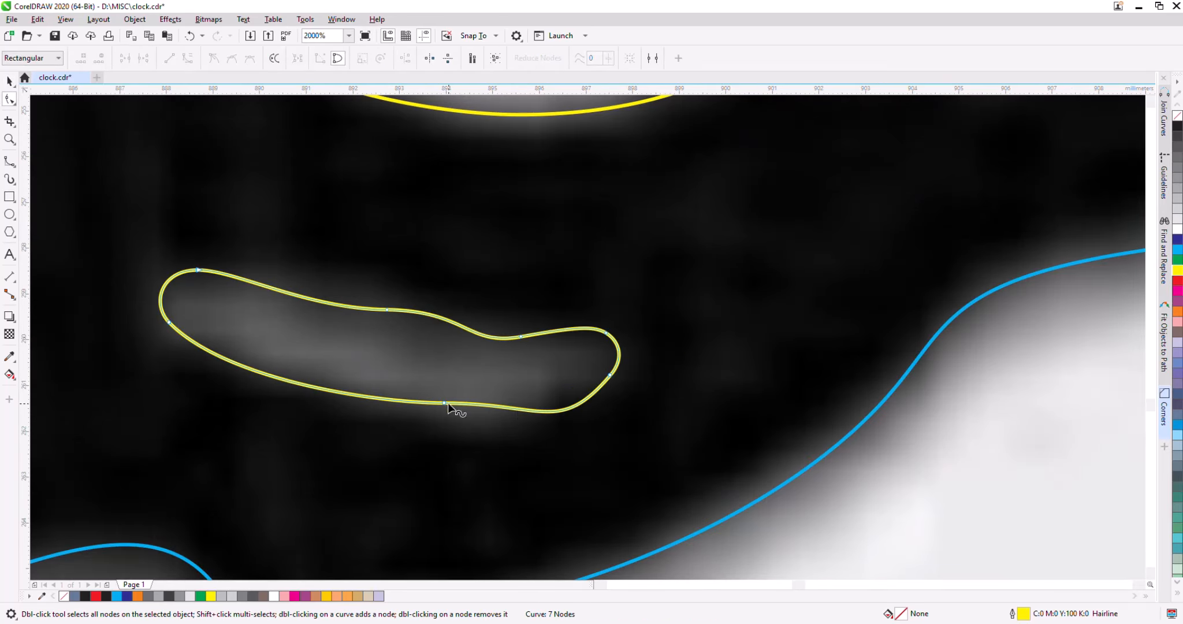
pyautogui.doubleClick(465, 410)
pyautogui.doubleClick(465, 410)
pyautogui.moveTo(465, 411); pyautogui.dragTo(450, 395)
pyautogui.moveTo(585, 402); pyautogui.dragTo(571, 400)
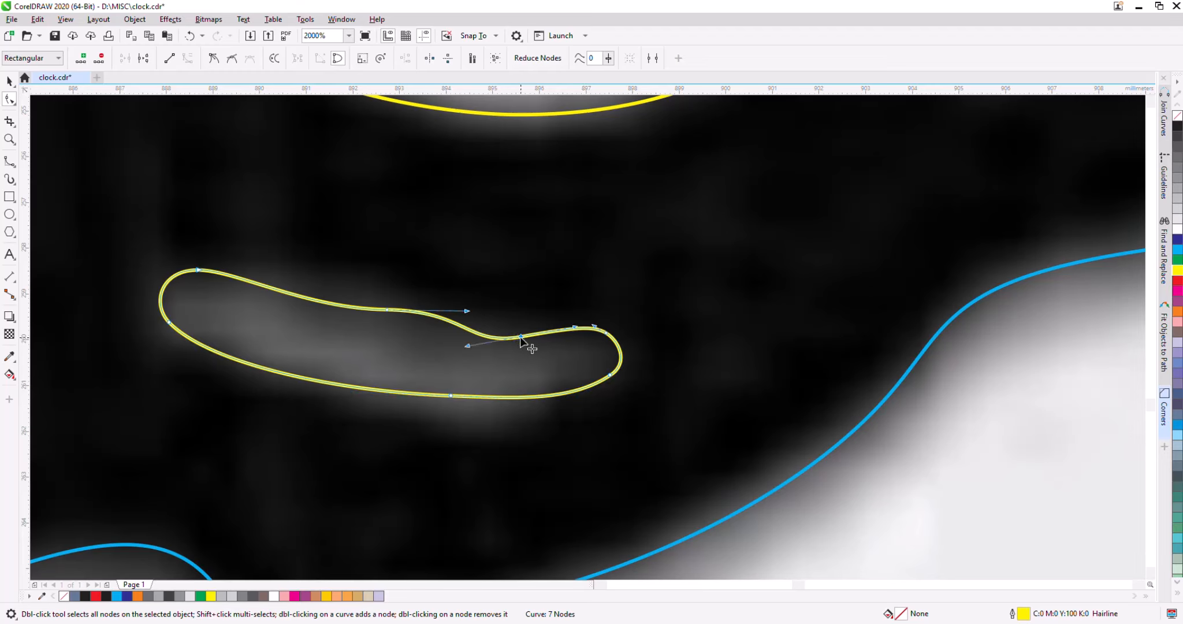
# Smooth the crescent copy's upper edge by replacing its two middle nodes with a single lower one.
pyautogui.doubleClick(520, 337)
pyautogui.doubleClick(386, 310)
pyautogui.doubleClick(399, 300)
pyautogui.moveTo(398, 299); pyautogui.dragTo(398, 319)
# Round the crescent copy's front tip by adding a node on each side and deleting the surplus ones.
pyautogui.doubleClick(574, 333)
pyautogui.doubleClick(606, 332)
pyautogui.click(610, 375)
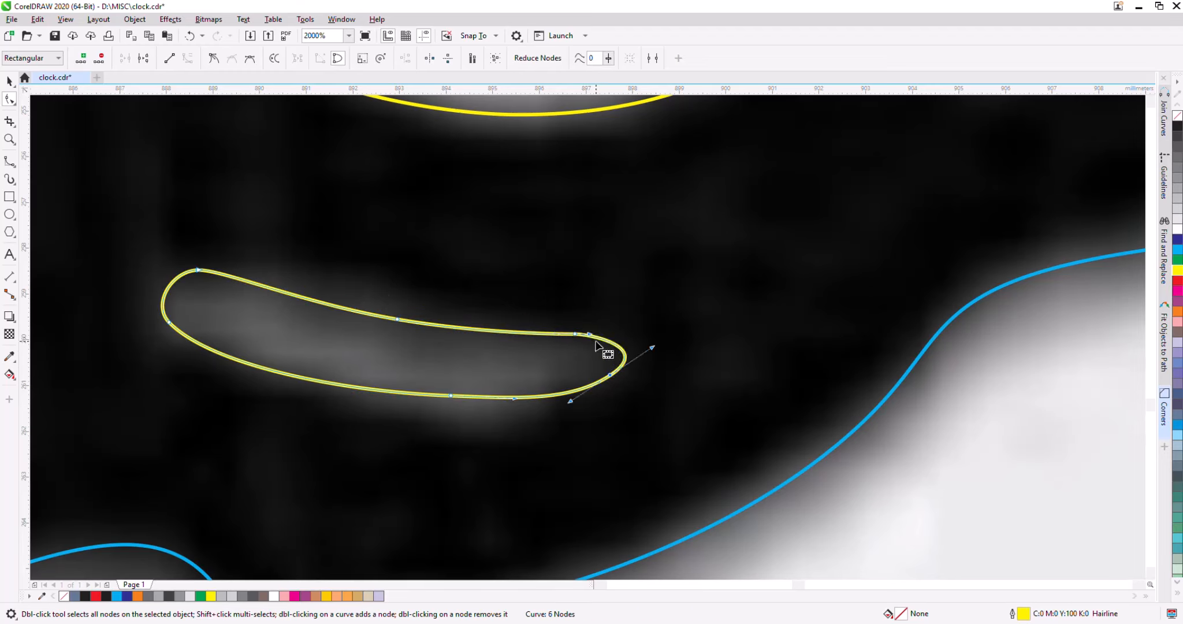
pyautogui.moveTo(597, 339); pyautogui.dragTo(619, 330)
pyautogui.doubleClick(581, 388)
pyautogui.click(610, 375)
pyautogui.doubleClick(610, 376)
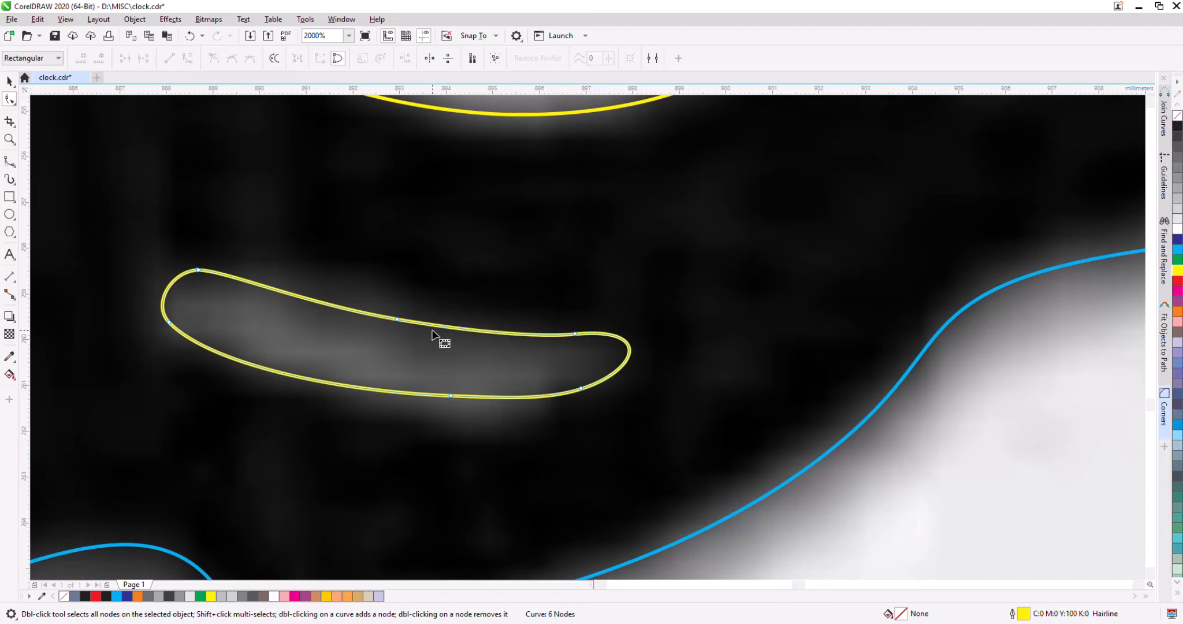
# Move the crescent copy's upper back node inward and nudge its upper middle node to fit the highlight.
pyautogui.click(198, 269)
pyautogui.moveTo(198, 270); pyautogui.dragTo(234, 277)
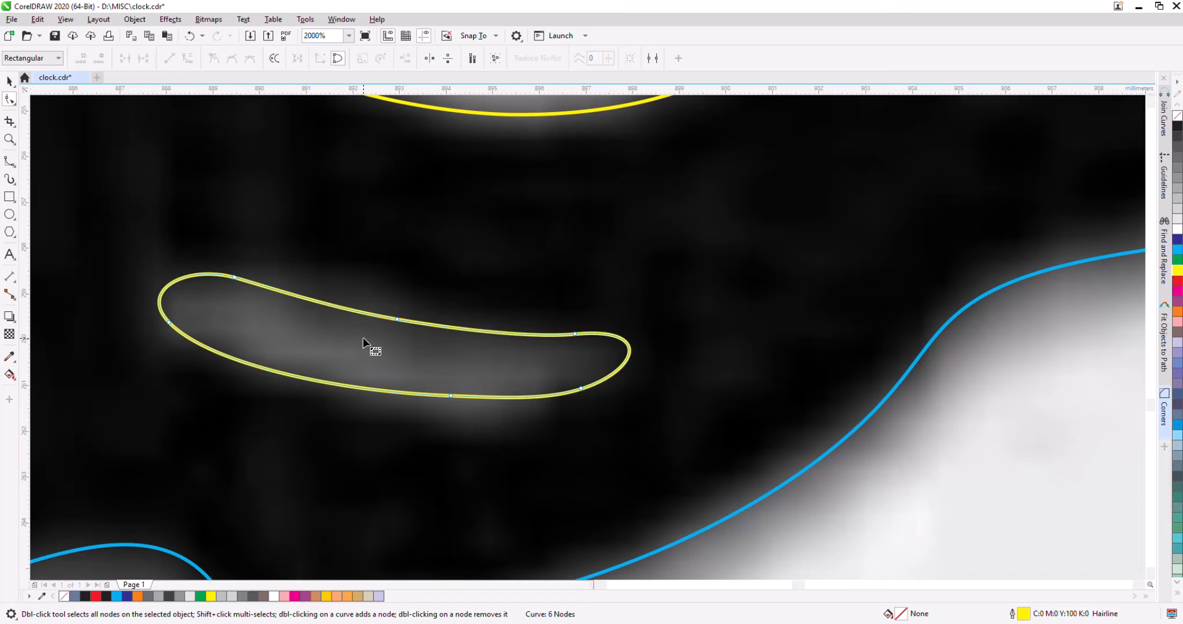
pyautogui.click(397, 321)
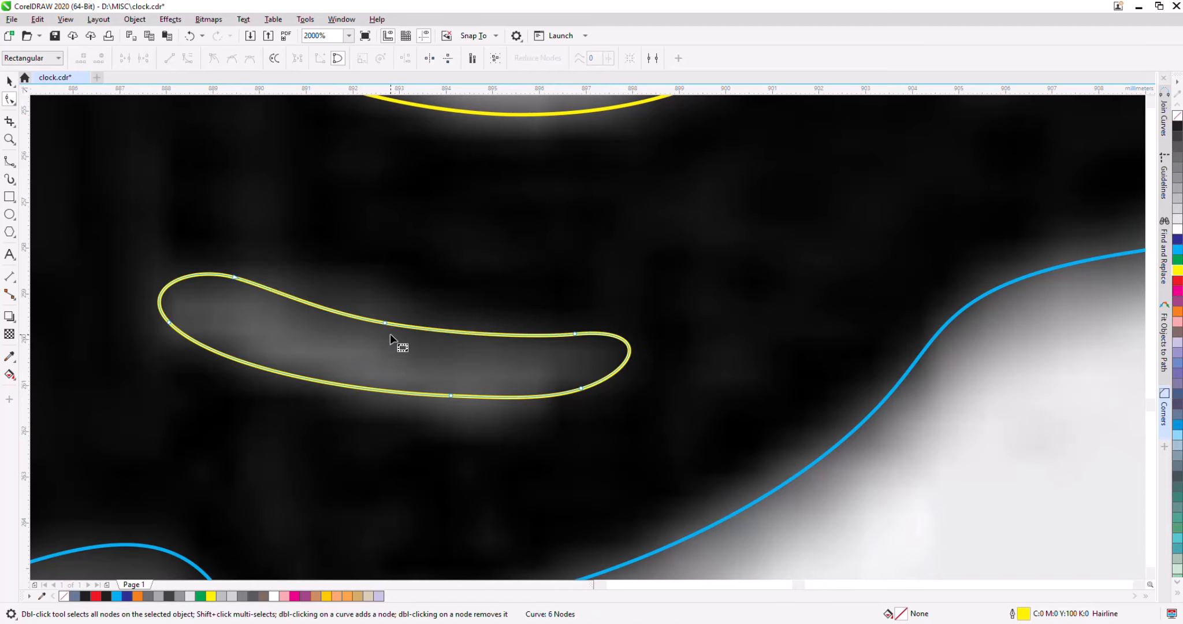
# Check the silhouette's hair outline and the neighbouring tool shape with the small hole against the photo.
pyautogui.scroll(-7, 390, 334)
pyautogui.scroll(-2, 368, 347)
pyautogui.scroll(2, 356, 279)
pyautogui.scroll(1, 485, 242)
pyautogui.scroll(-1, 511, 272)
pyautogui.scroll(2, 408, 275)
pyautogui.click(454, 303)
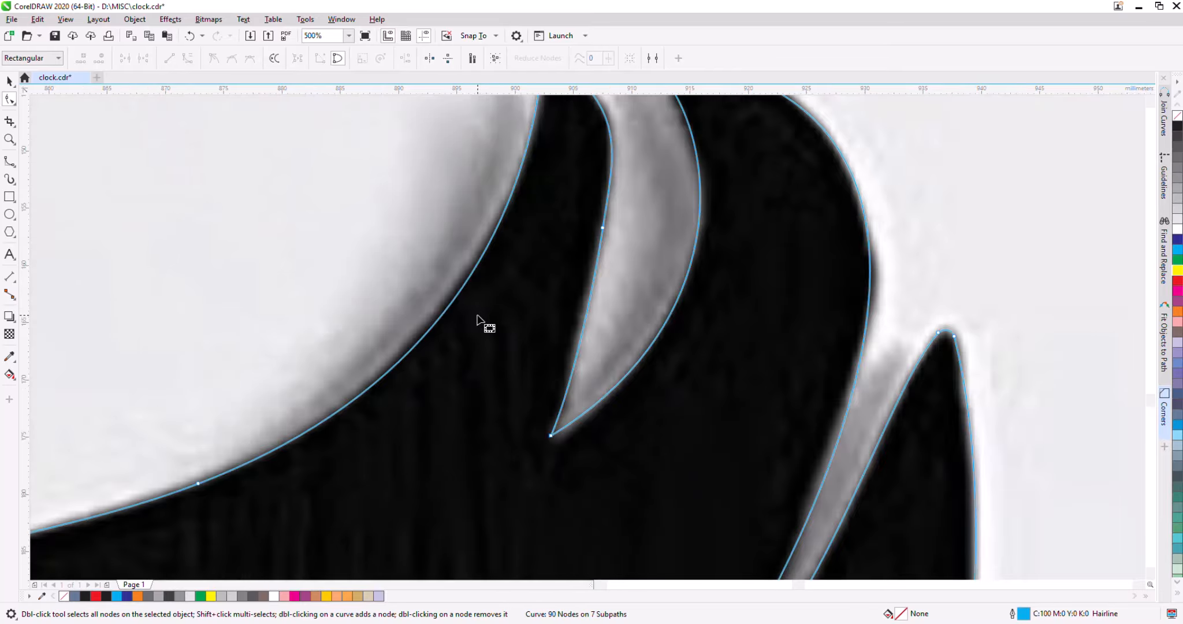
pyautogui.scroll(-2, 478, 317)
pyautogui.click(494, 249)
pyautogui.scroll(1, 502, 287)
pyautogui.moveTo(475, 323); pyautogui.dragTo(471, 321)
pyautogui.click(482, 333)
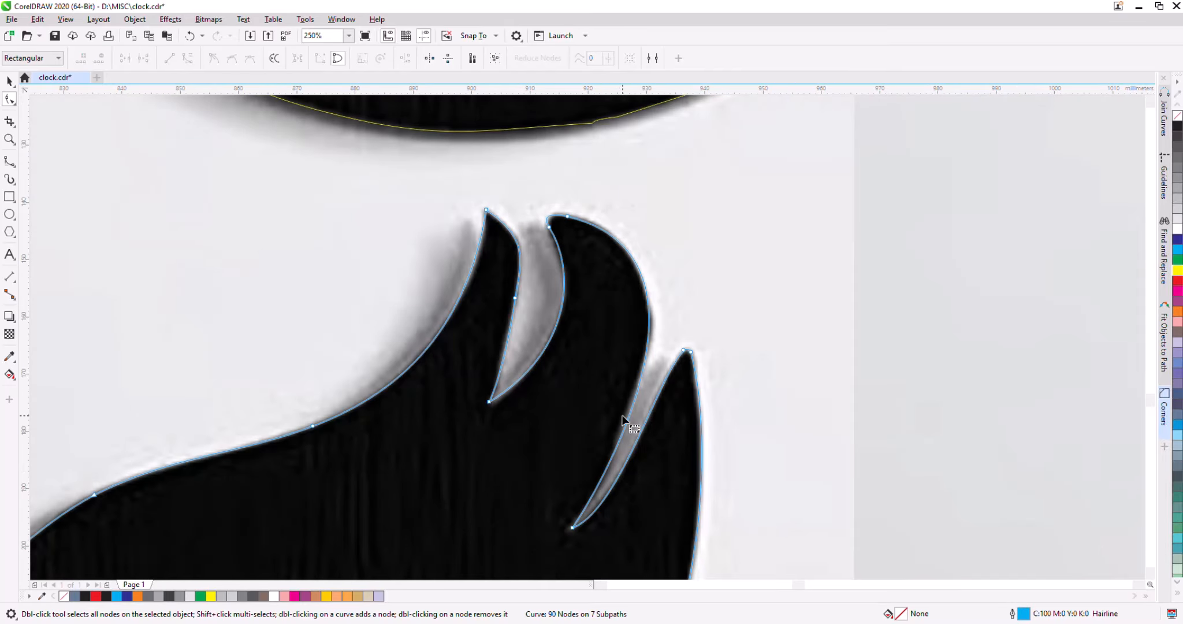
pyautogui.scroll(-3, 638, 426)
pyautogui.scroll(3, 344, 390)
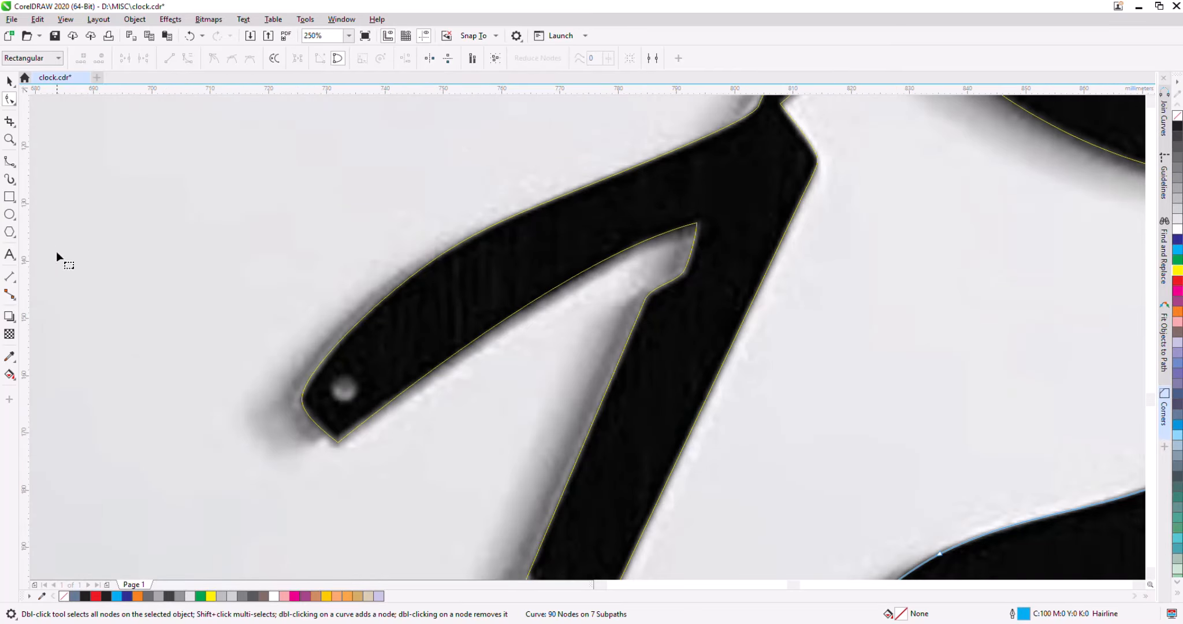
# Cut a 4 mm circular hole into the razor's handle end, over the small hole in the photo.
pyautogui.press('F7')
pyautogui.moveTo(330, 374); pyautogui.dragTo(362, 404)
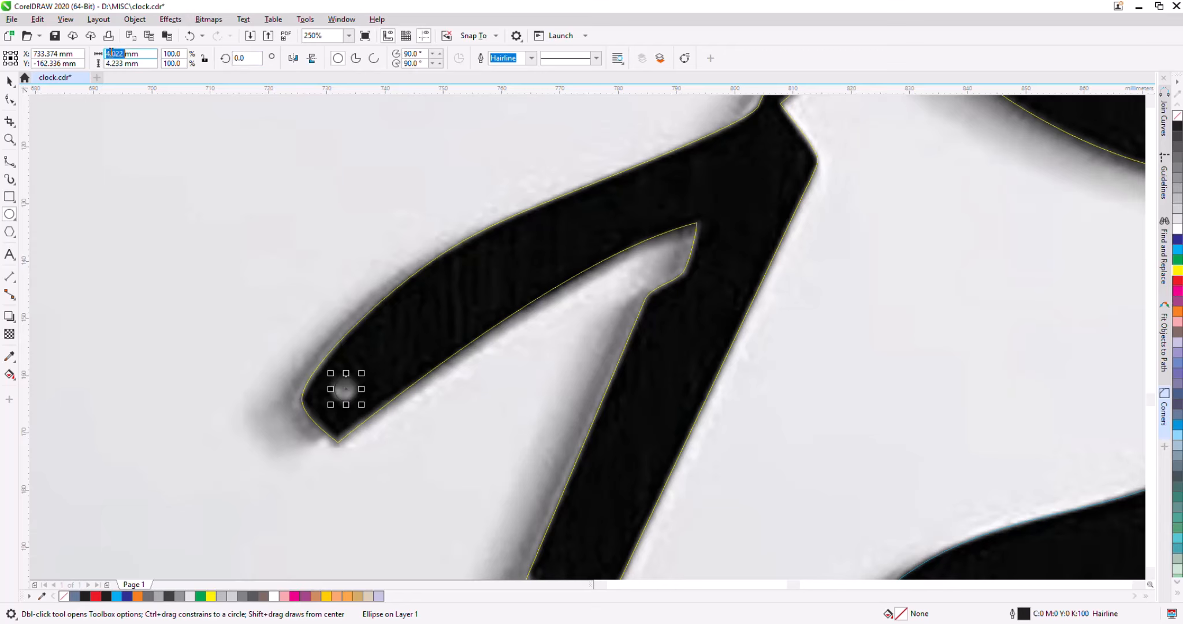
pyautogui.write('4')
pyautogui.press('Tab')
pyautogui.write('4')
pyautogui.click(9, 82)
pyautogui.keyDown('shift'); pyautogui.click(428, 330); pyautogui.keyUp('shift')
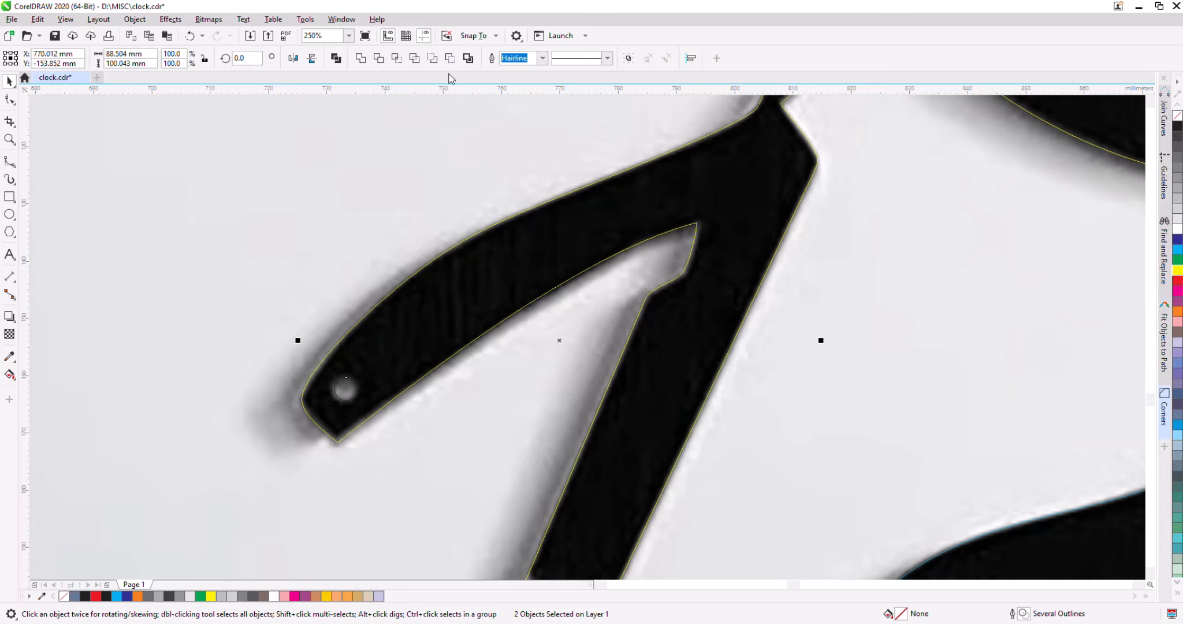
pyautogui.click(450, 58)
# Move the corner node at the razor blade's lower tip outward to match the photo.
pyautogui.scroll(-2, 448, 191)
pyautogui.scroll(5, 475, 301)
pyautogui.press('F10')
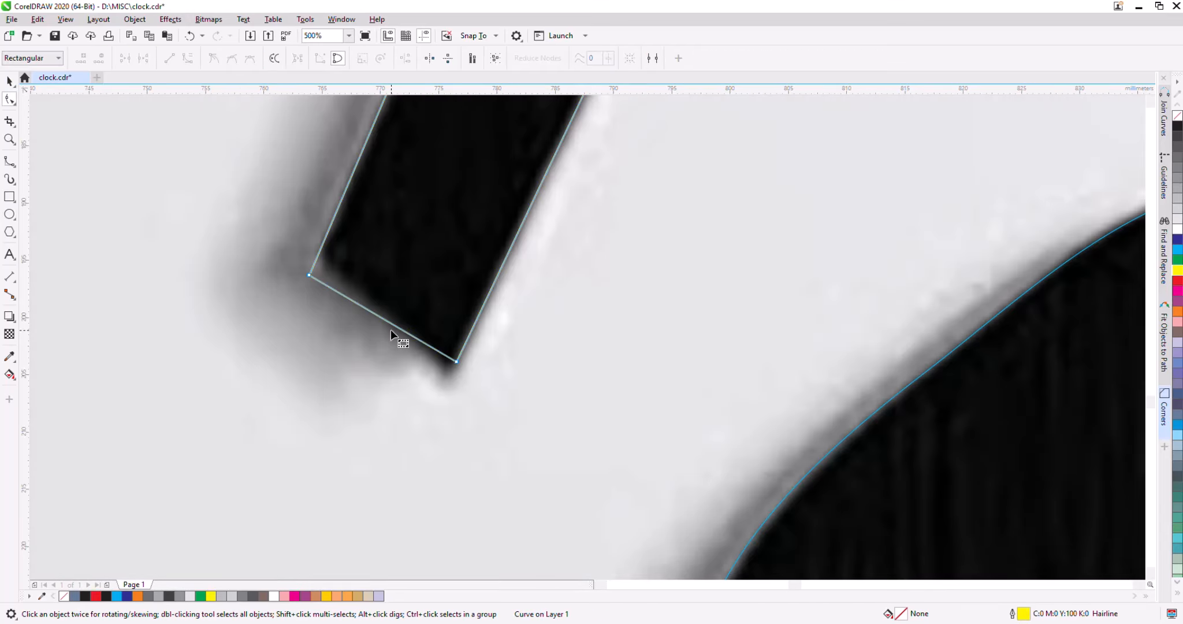
pyautogui.moveTo(457, 360); pyautogui.dragTo(449, 377)
pyautogui.scroll(-3, 449, 377)
# Bend the short notch segment between the razor's handle and blade into a curve that follows the photo.
pyautogui.scroll(3, 415, 214)
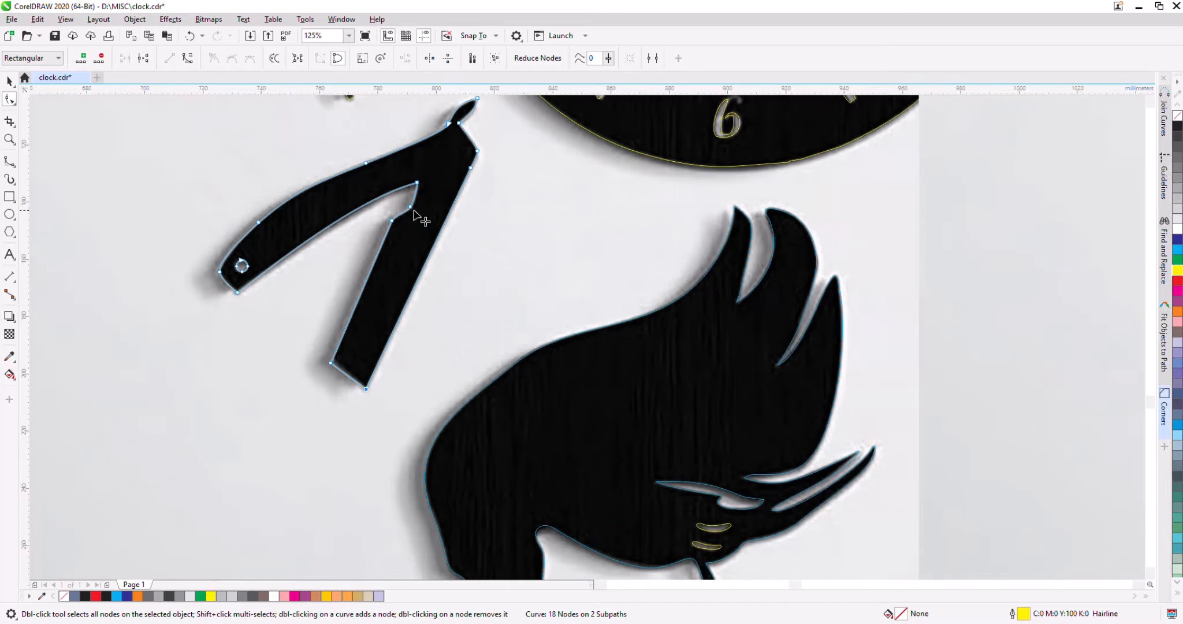
pyautogui.moveTo(324, 250); pyautogui.dragTo(351, 219)
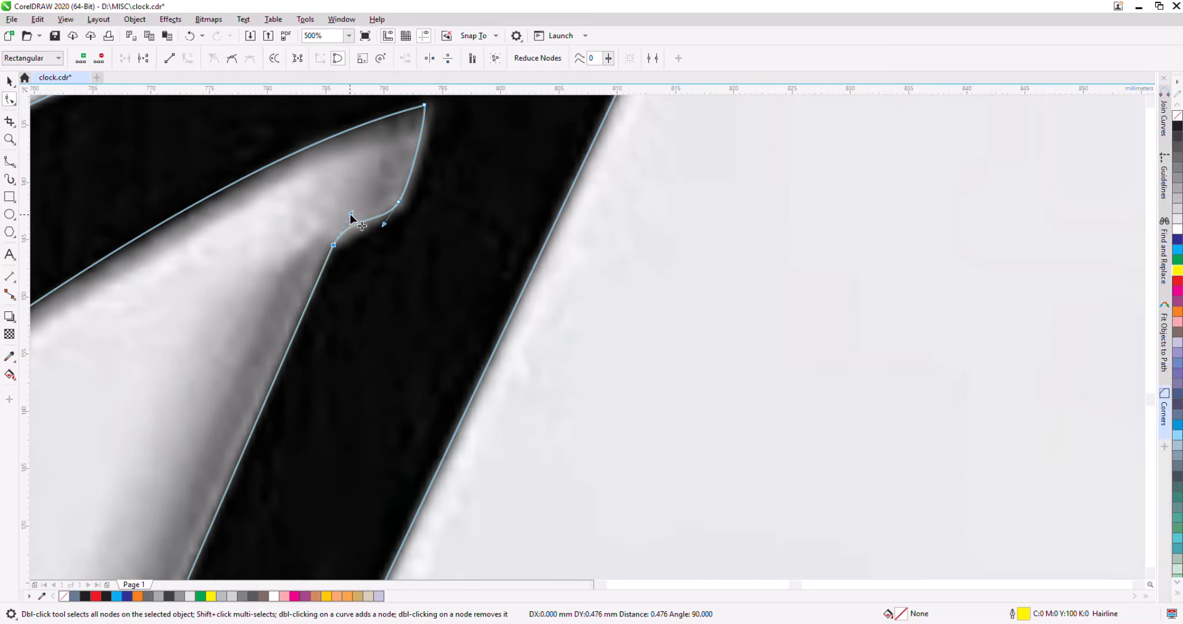
pyautogui.scroll(-3, 414, 265)
pyautogui.scroll(1, 545, 495)
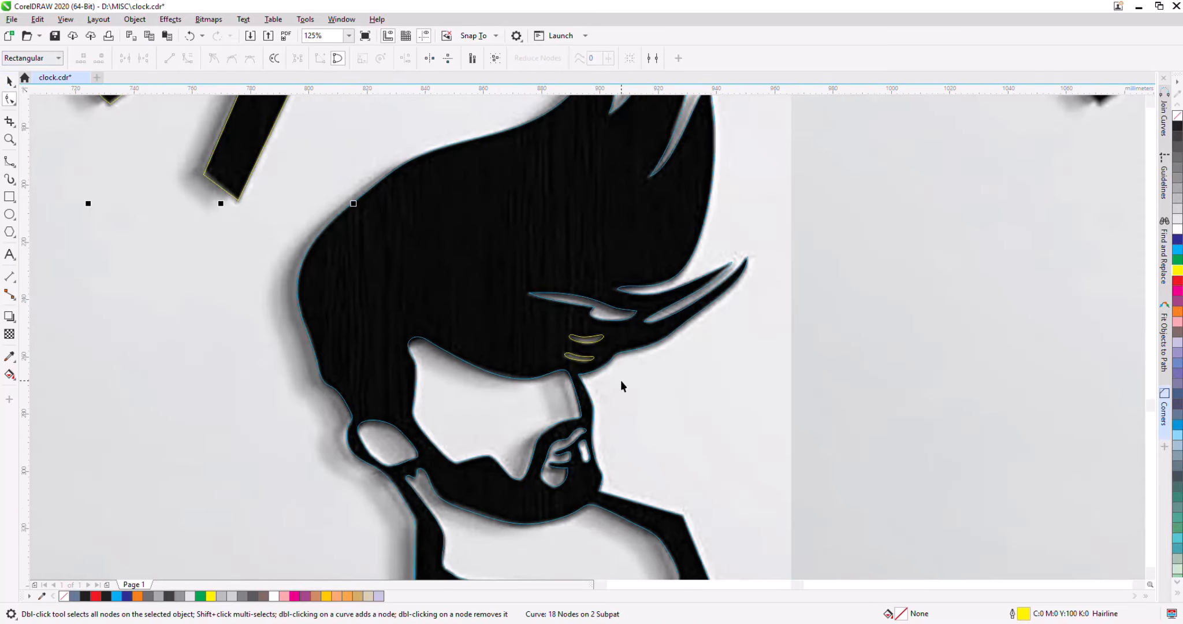
# Delete the overlapping photo copy that covers the traced outlines on the right side of the artwork.
pyautogui.press('space')
pyautogui.scroll(-2, 393, 338)
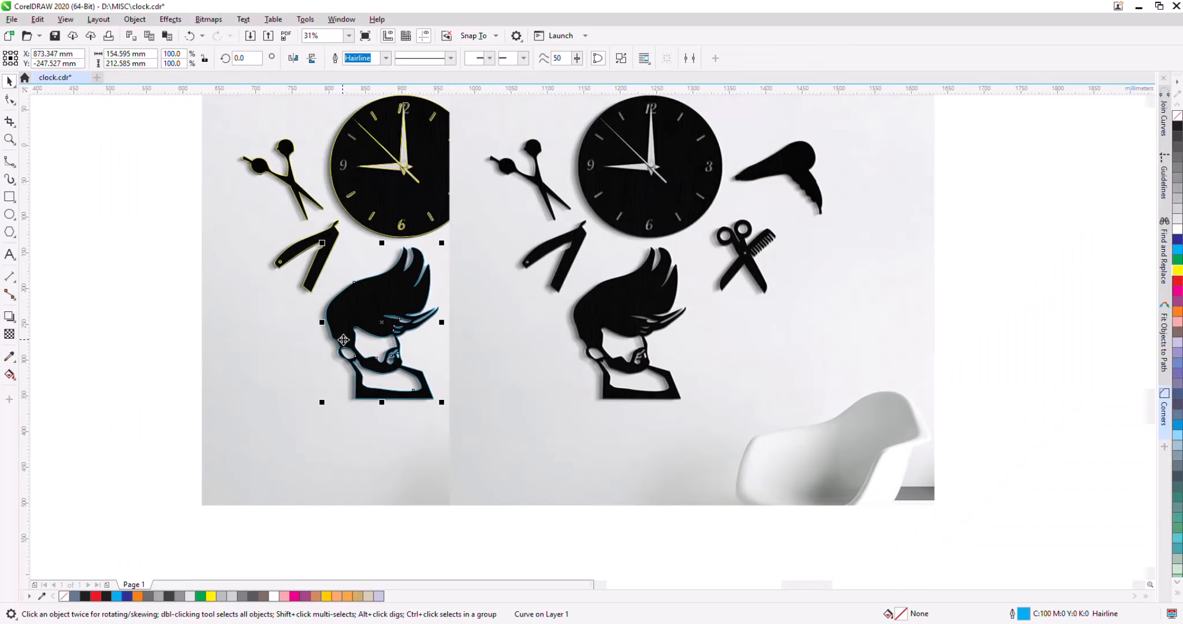
pyautogui.click(848, 388)
pyautogui.press('Delete')
# Remove both traced finger-hole outlines from the scissors-and-comb curve by deleting their nodes.
pyautogui.scroll(4, 494, 235)
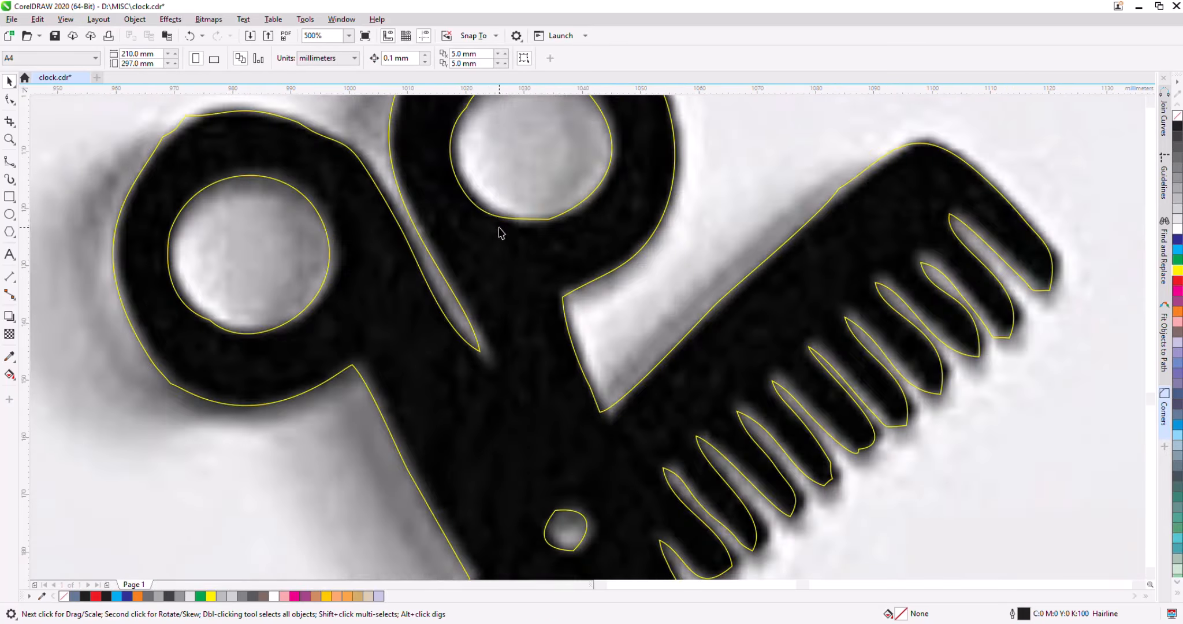
pyautogui.scroll(-1, 497, 229)
pyautogui.click(496, 224)
pyautogui.click(10, 103)
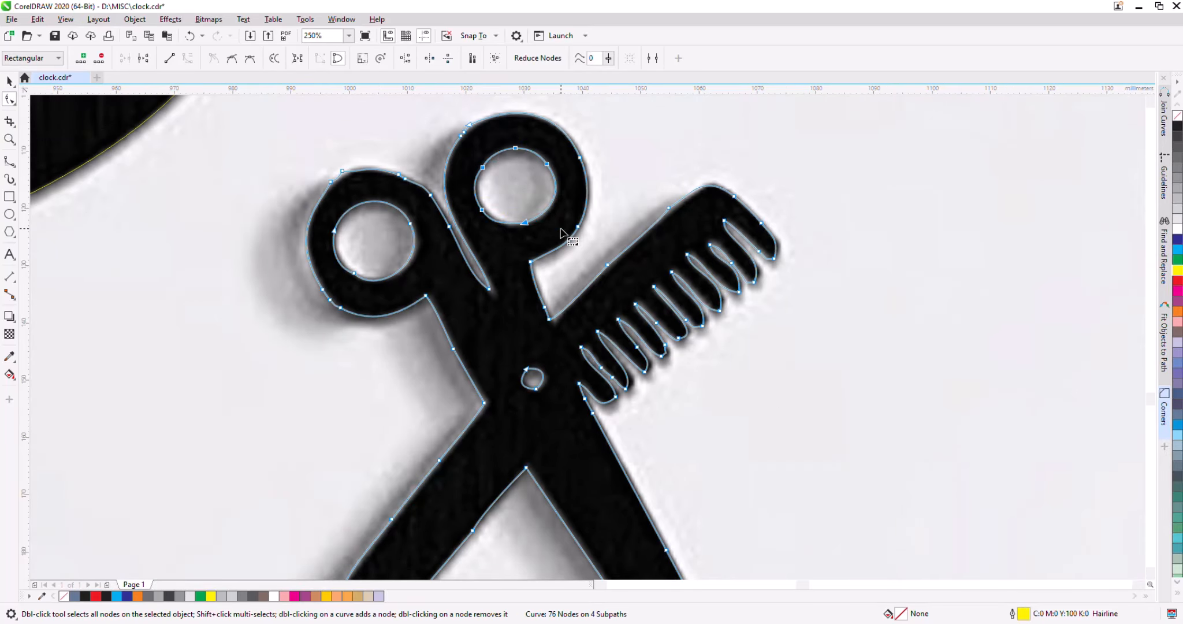
pyautogui.moveTo(331, 204); pyautogui.dragTo(419, 275)
pyautogui.press('Delete')
# Smooth the whole remaining scissors-and-comb curve by raising the curve smoothness on all its nodes.
pyautogui.scroll(-1, 394, 227)
pyautogui.moveTo(301, 164); pyautogui.dragTo(626, 480)
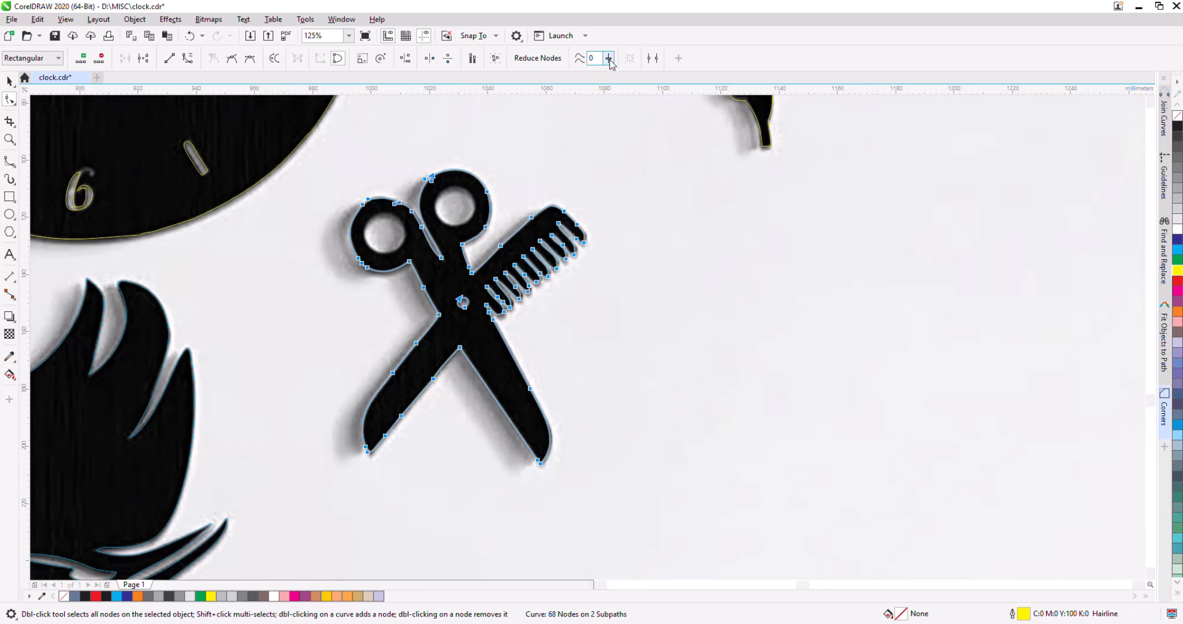
pyautogui.moveTo(609, 58); pyautogui.dragTo(613, 81)
# Draw a 13 mm circle over the scissors' upper finger hole.
pyautogui.scroll(1, 442, 196)
pyautogui.press('F7')
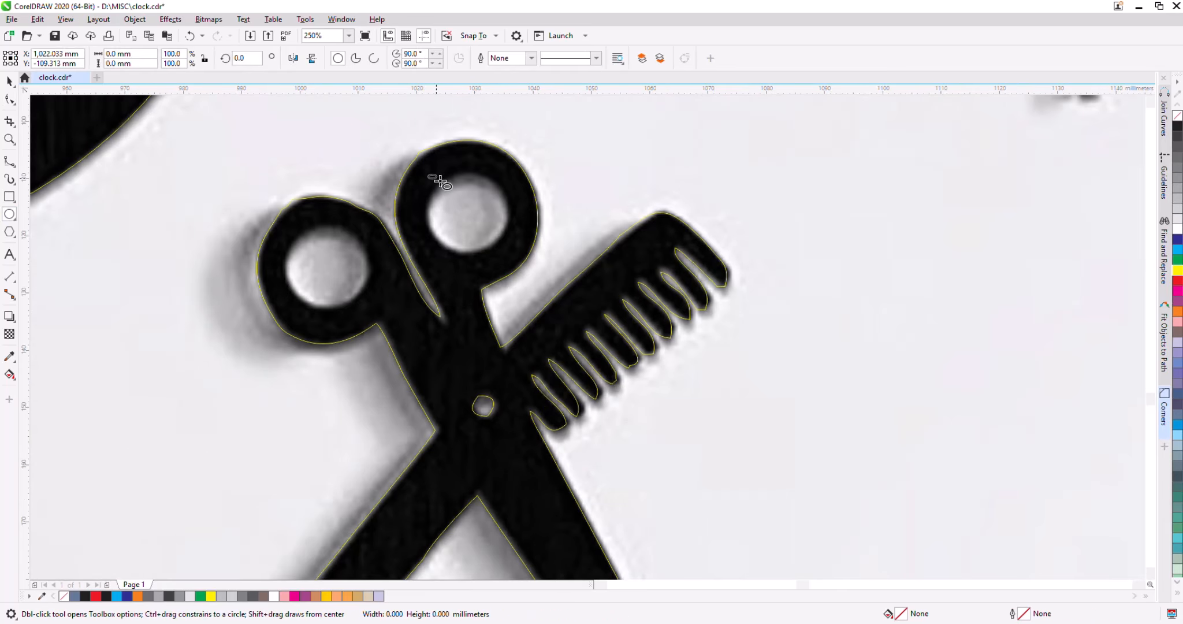
pyautogui.moveTo(429, 174); pyautogui.dragTo(511, 253)
pyautogui.click(116, 53)
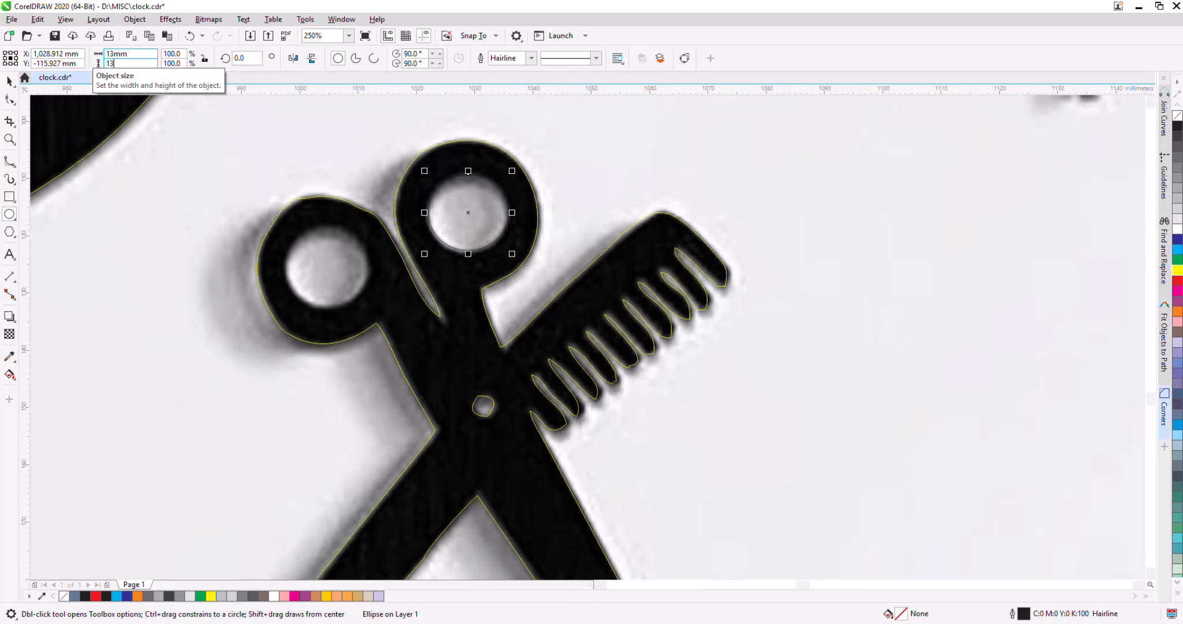
pyautogui.press('Return')
# Enlarge the yellow circle to about 13.4 mm to fit the upper finger hole and copy it onto the left finger hole.
pyautogui.scroll(1, 439, 234)
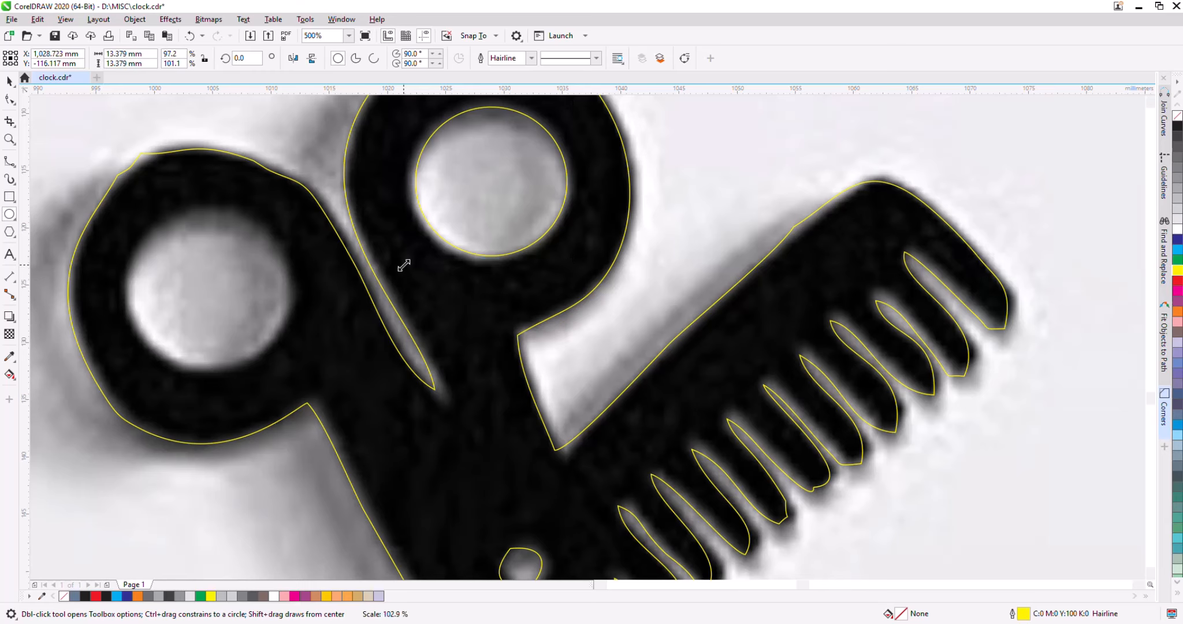
pyautogui.moveTo(403, 265); pyautogui.dragTo(404, 265)
pyautogui.moveTo(488, 184); pyautogui.dragTo(205, 292)
pyautogui.rightClick(205, 292)
# Make a concentric copy of the upper circle about 24.7 mm wide along the ring's outer edge and outline it in cyan.
pyautogui.click(515, 255)
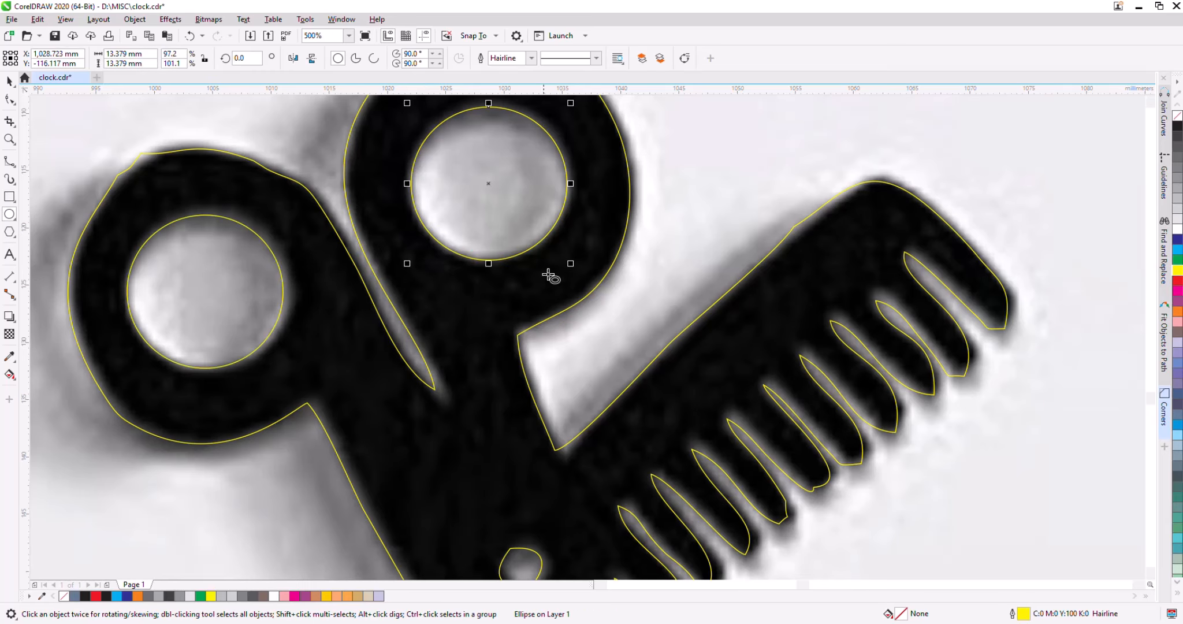
pyautogui.moveTo(570, 263); pyautogui.dragTo(639, 332)
pyautogui.rightClick(640, 333)
pyautogui.press('Escape')
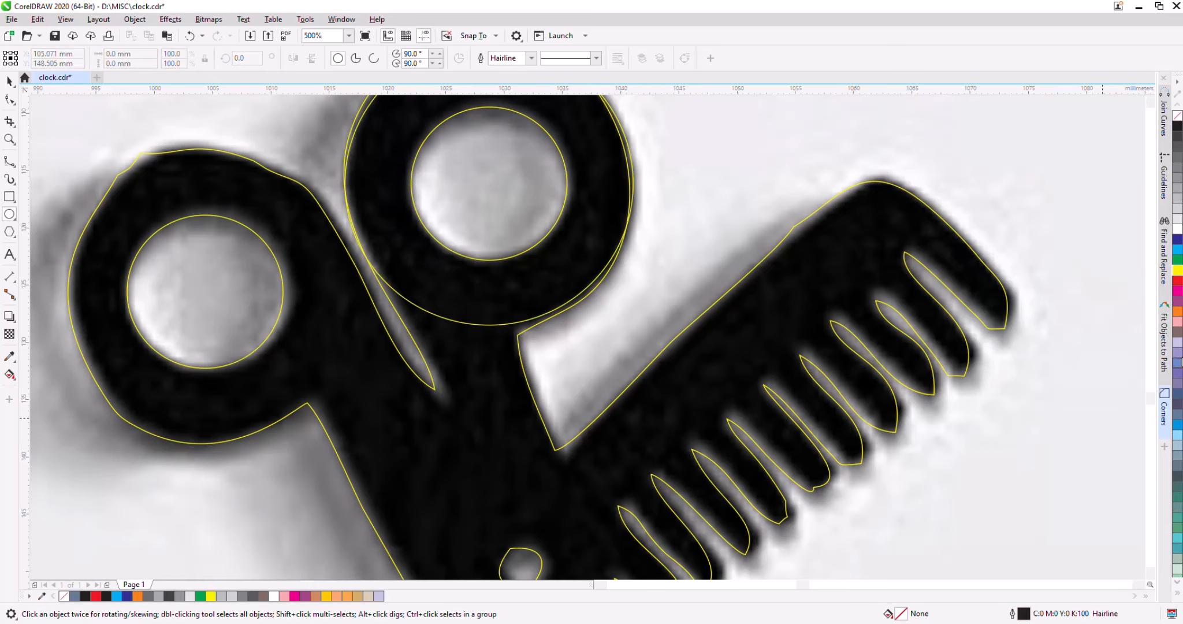
pyautogui.rightClick(1176, 259)
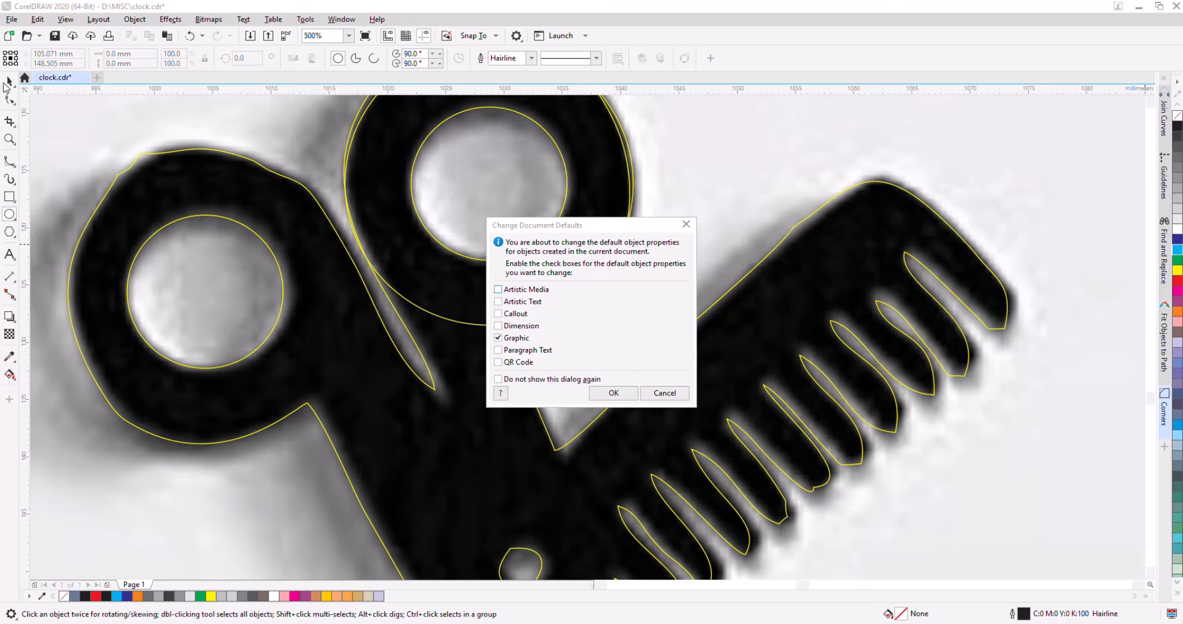
pyautogui.press('Return')
pyautogui.press('space')
pyautogui.click(492, 258)
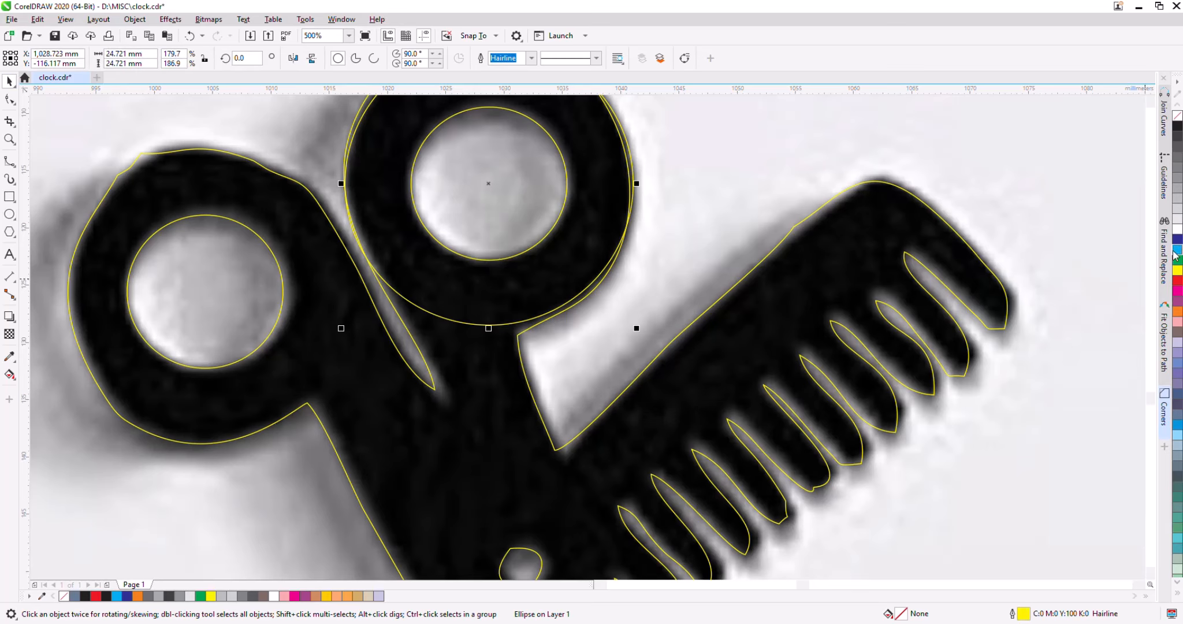
# Make a concentric copy of the left circle about 25.5 mm wide along the ring's outer edge and outline it in cyan.
pyautogui.click(273, 336)
pyautogui.moveTo(284, 370); pyautogui.dragTo(369, 440)
pyautogui.rightClick(1176, 251)
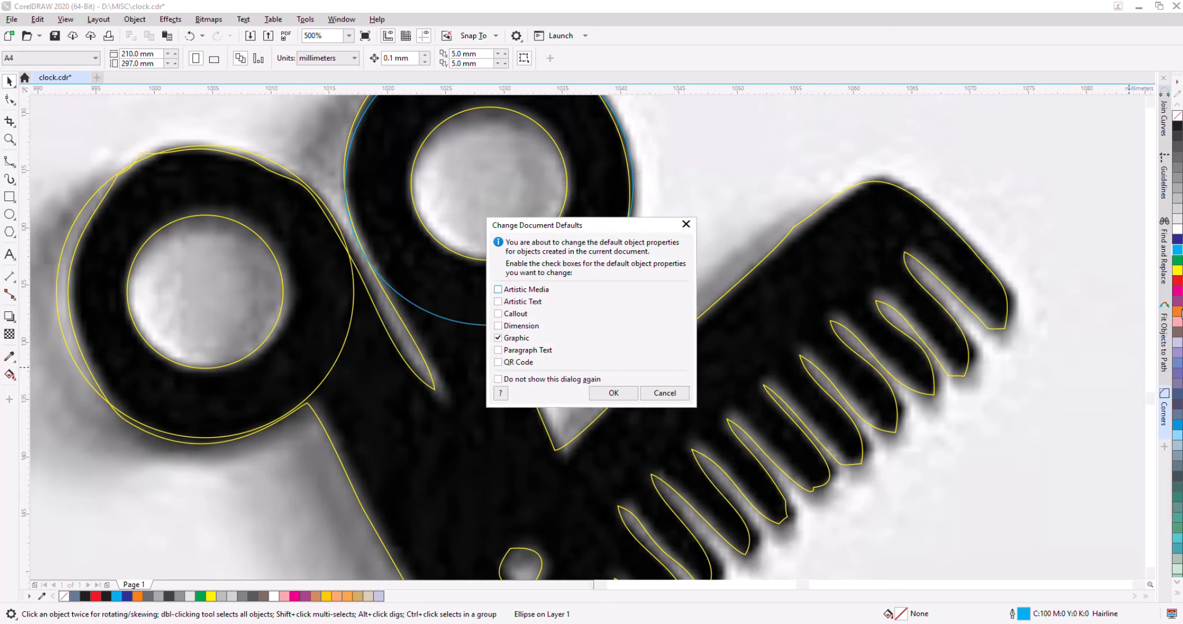
pyautogui.click(660, 394)
pyautogui.rightClick(1177, 250)
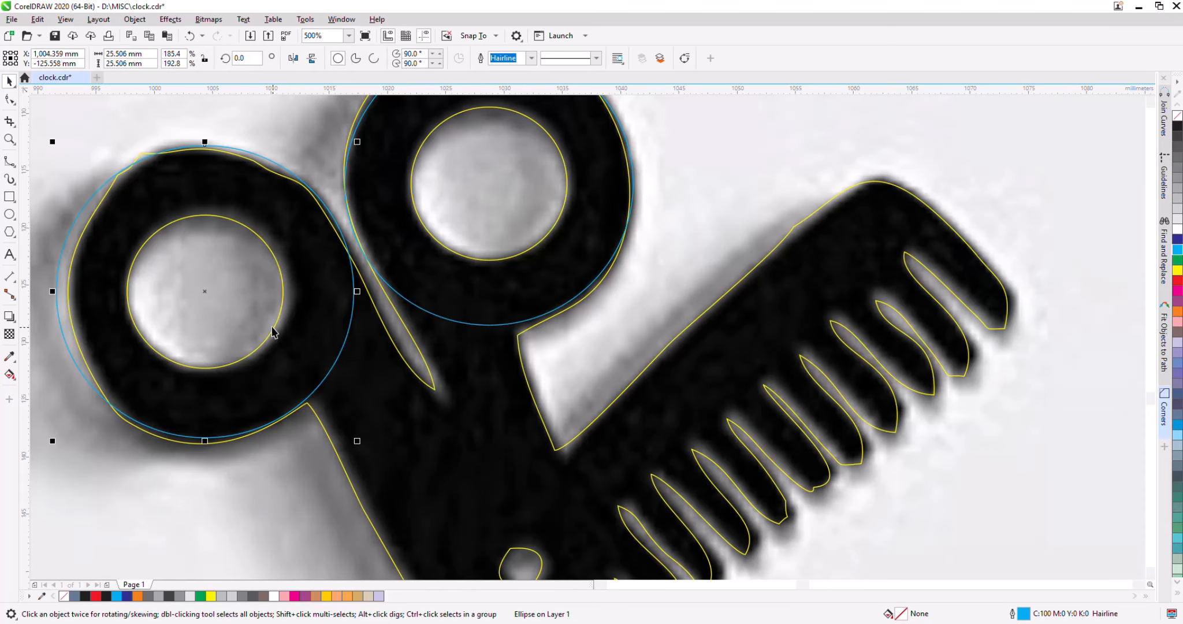
# Subtract the inner circle from the outer cyan circle to form the scissors' left finger ring.
pyautogui.keyDown('shift'); pyautogui.click(337, 357); pyautogui.keyUp('shift')
pyautogui.click(451, 59)
pyautogui.click(608, 347)
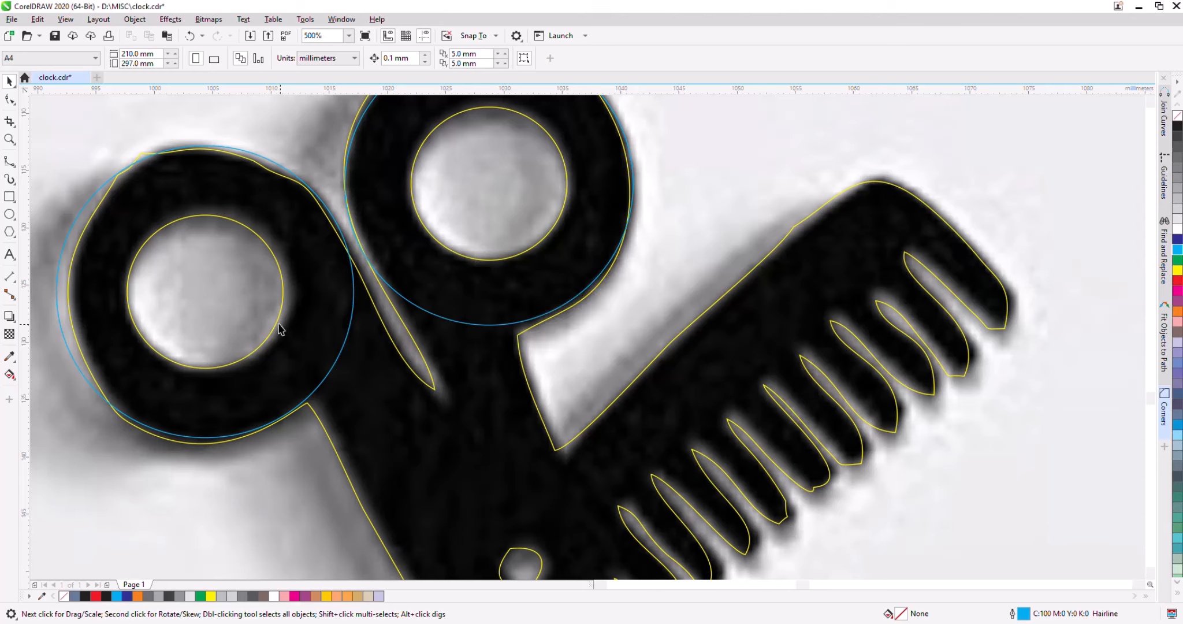
pyautogui.click(277, 322)
pyautogui.keyDown('shift'); pyautogui.click(331, 367); pyautogui.keyUp('shift')
pyautogui.click(433, 60)
# Try to cut the upper finger-hole circle out of the scissors-and-comb curve and undo it.
pyautogui.click(512, 257)
pyautogui.keyDown('shift'); pyautogui.click(551, 318); pyautogui.keyUp('shift')
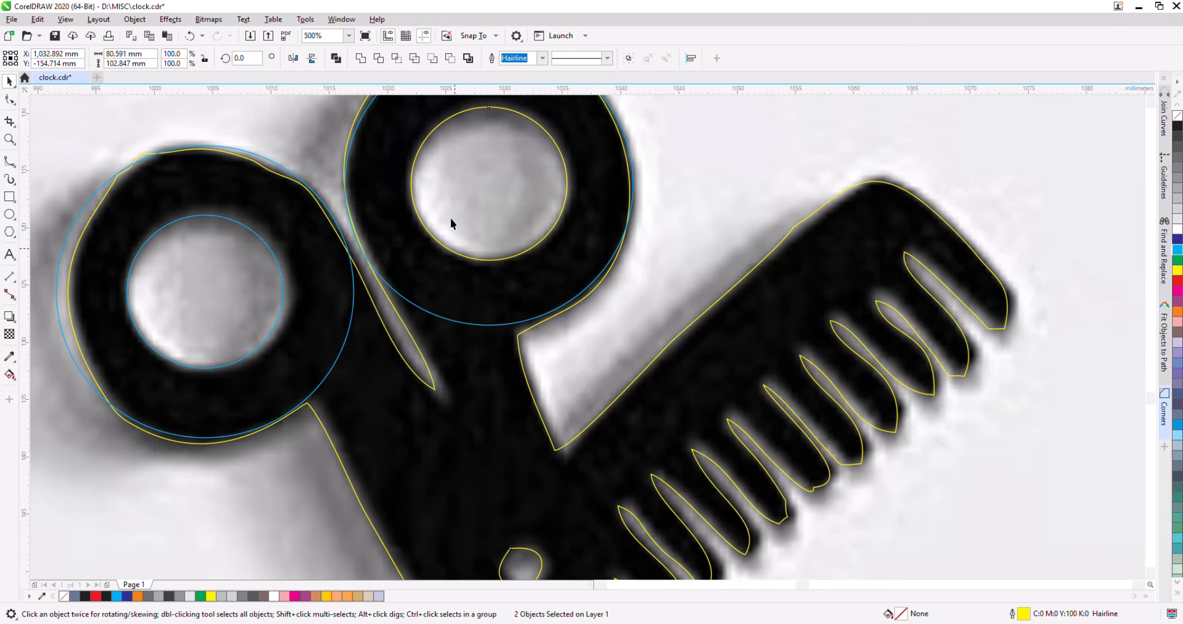
pyautogui.click(450, 60)
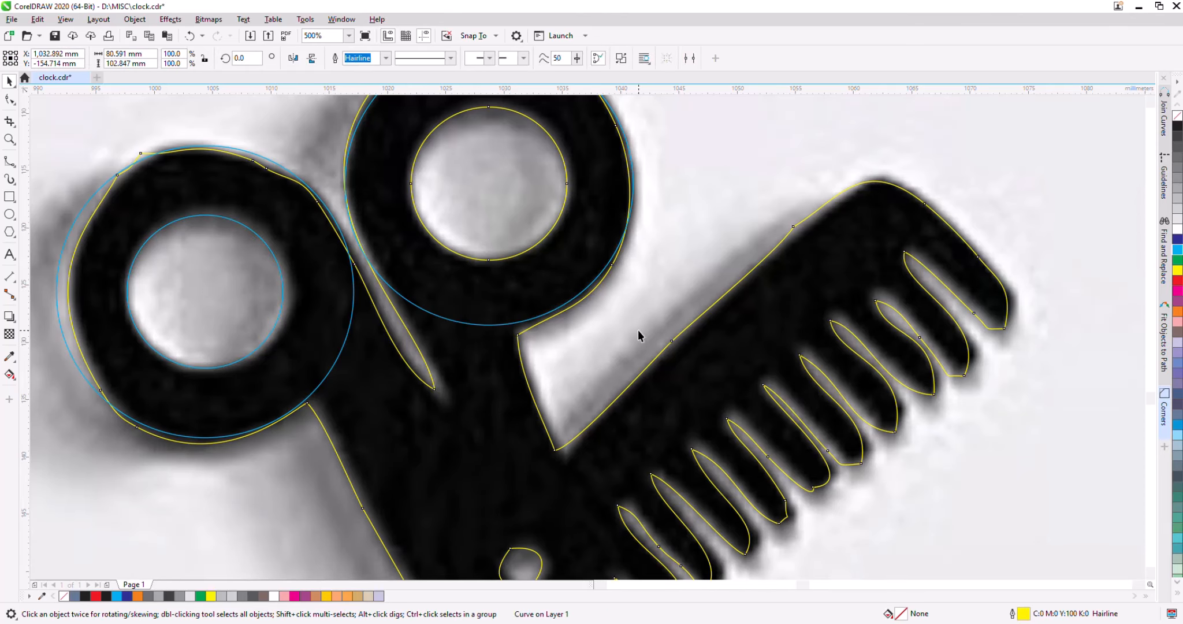
pyautogui.hotkey('ctrl', 'z')
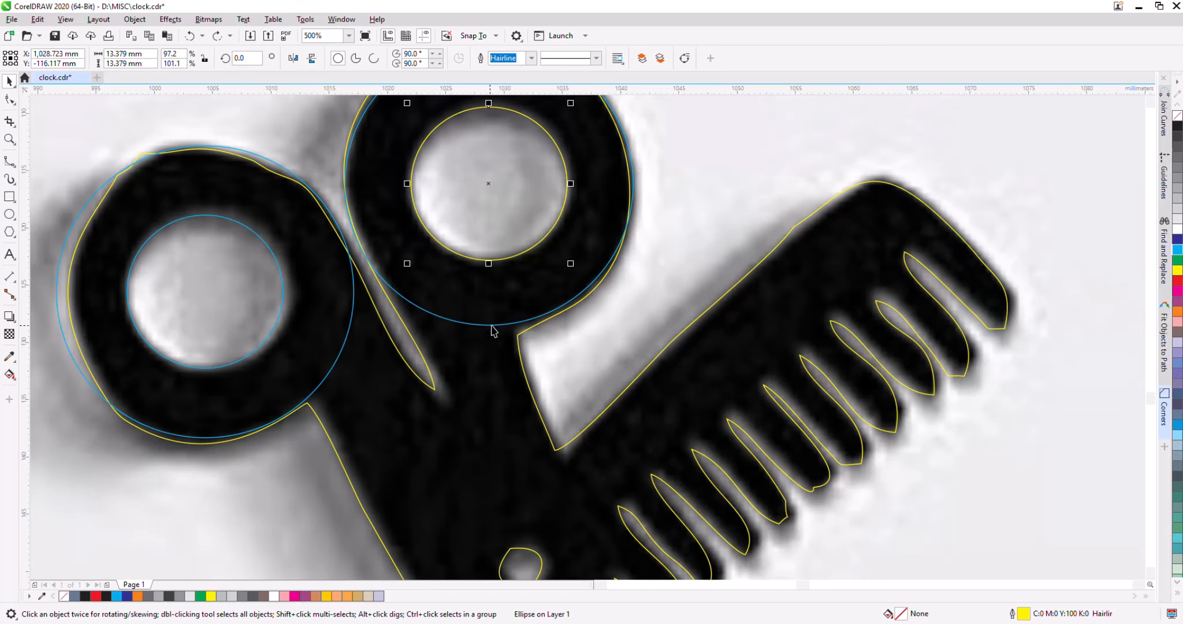
# Combine the outer and inner circles of the scissors' upper finger ring into one curve.
pyautogui.rightClick(485, 325)
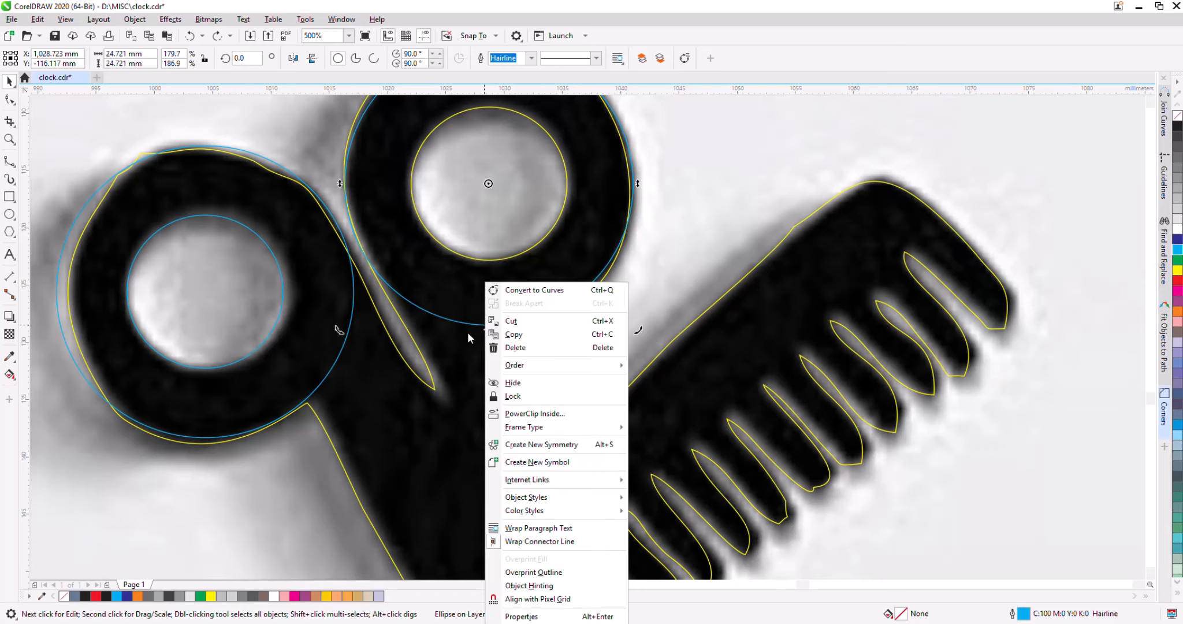
pyautogui.moveTo(470, 324); pyautogui.dragTo(648, 380)
pyautogui.hotkey('ctrl', 'z')
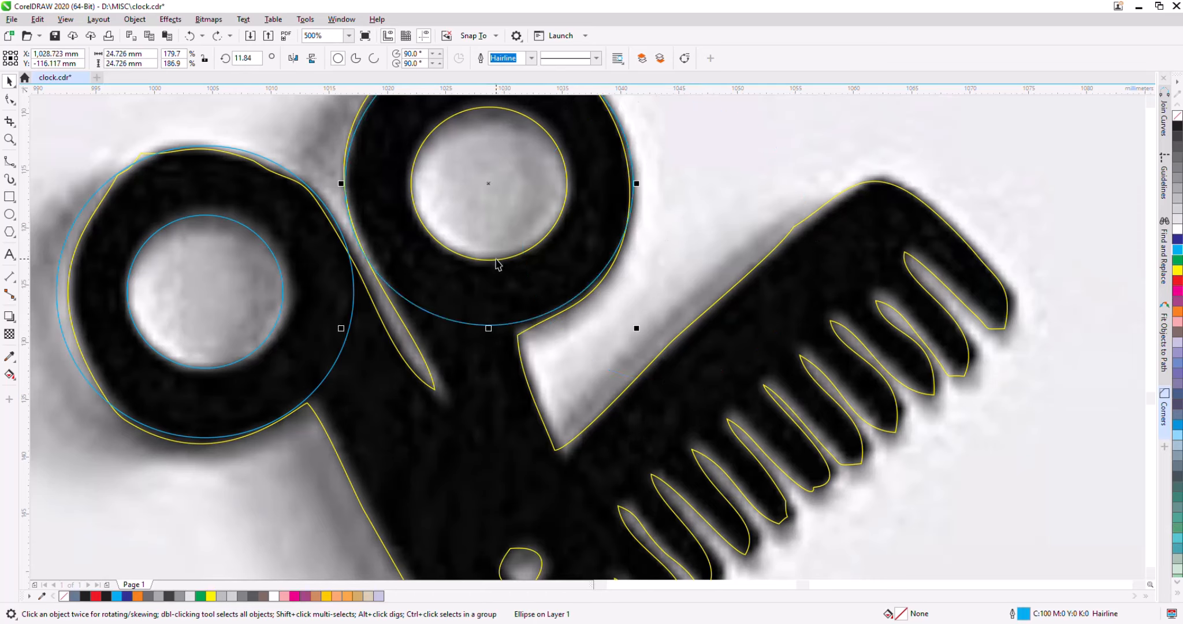
pyautogui.click(616, 349)
pyautogui.click(508, 324)
pyautogui.keyDown('shift'); pyautogui.click(494, 260); pyautogui.keyUp('shift')
pyautogui.click(431, 59)
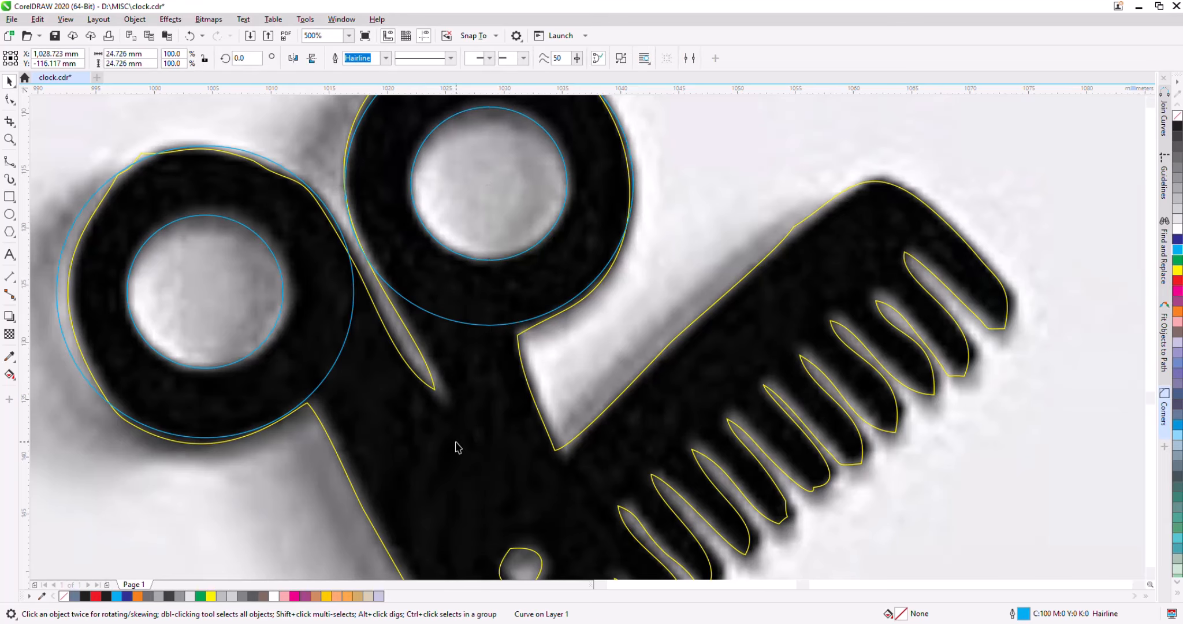
# Move the traced corner node between handle and comb onto the photo's corner and convert its adjoining segment to a line.
pyautogui.scroll(-1, 455, 441)
pyautogui.press('F10')
pyautogui.click(386, 434)
pyautogui.scroll(1, 499, 436)
pyautogui.scroll(2, 518, 463)
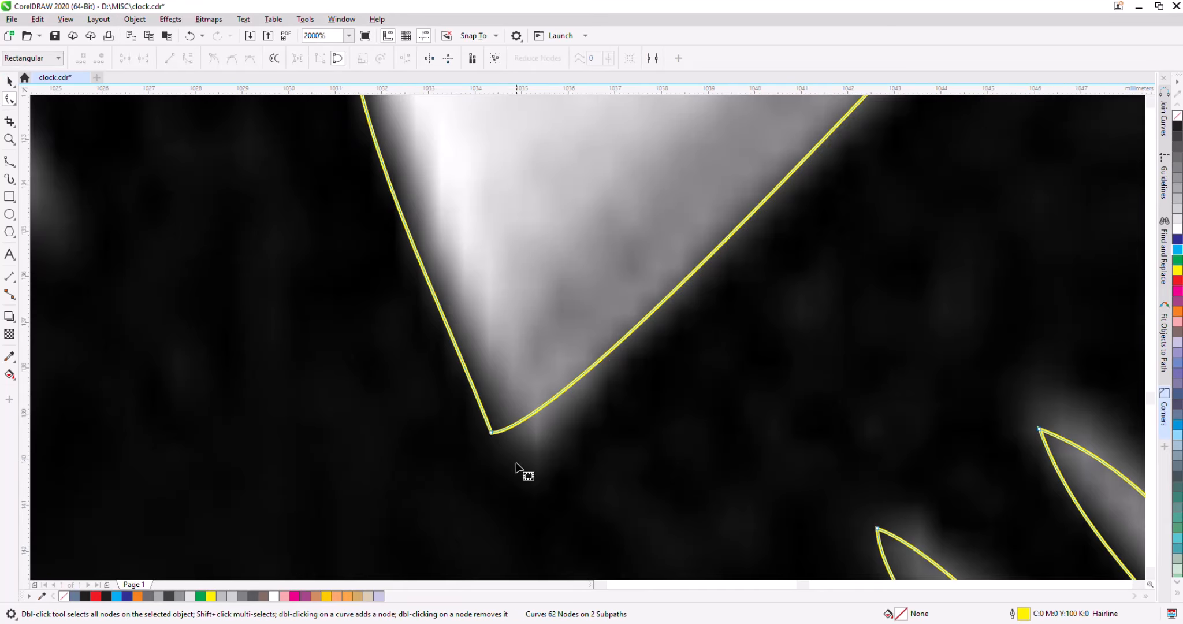
pyautogui.moveTo(491, 432); pyautogui.dragTo(522, 447)
pyautogui.rightClick(521, 445)
pyautogui.click(557, 292)
pyautogui.scroll(-1, 531, 478)
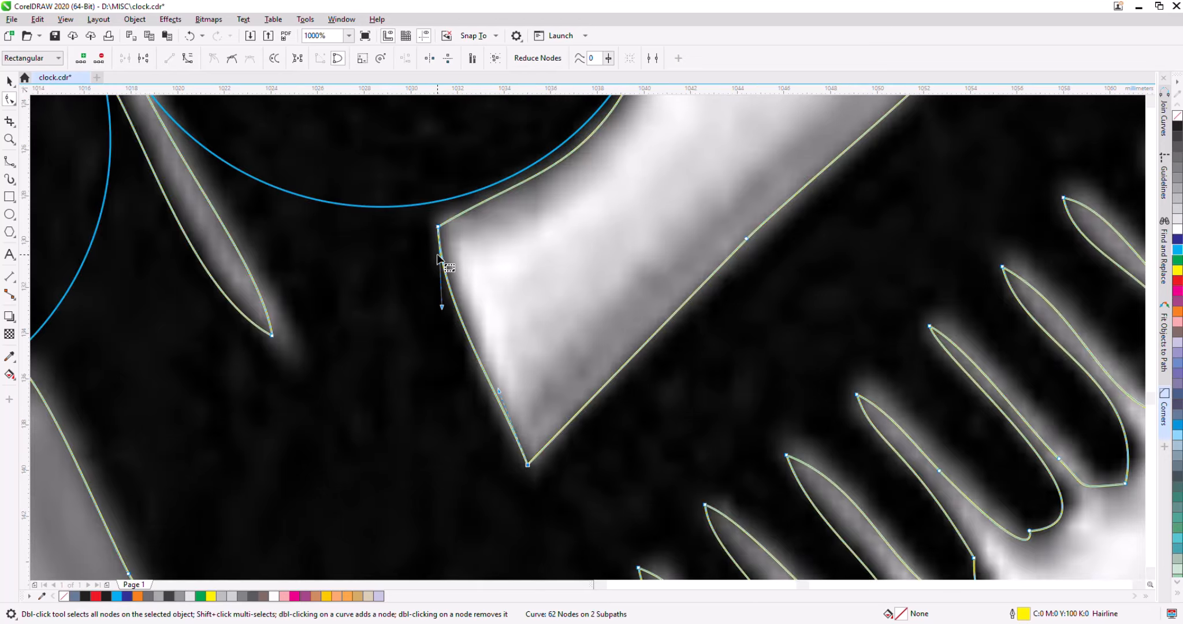
# Straighten the short handle edge beside the comb and move its upper node inside the upper ring circle.
pyautogui.rightClick(437, 226)
pyautogui.click(476, 296)
pyautogui.moveTo(438, 226); pyautogui.dragTo(417, 183)
pyautogui.scroll(-3, 543, 312)
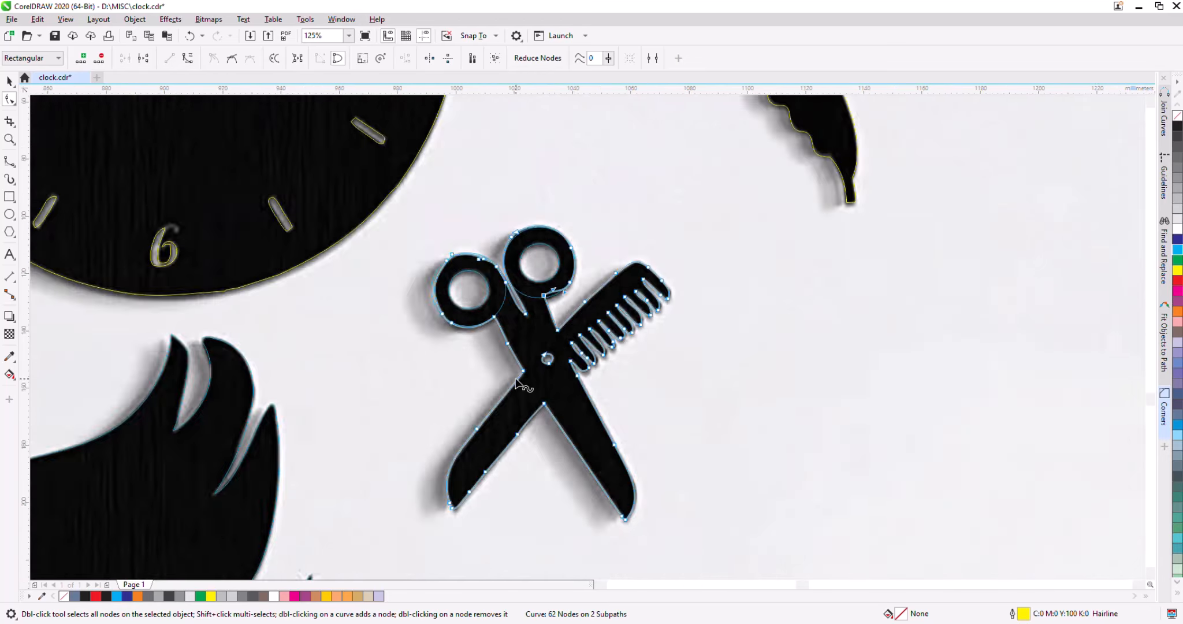
# Move the left handle's junction node inside the lower ring circle and convert the handle's outer edge to a straight line.
pyautogui.scroll(1, 515, 380)
pyautogui.moveTo(472, 255); pyautogui.dragTo(463, 243)
pyautogui.moveTo(454, 237); pyautogui.dragTo(538, 370)
pyautogui.rightClick(532, 363)
pyautogui.click(566, 433)
# Move the tip node of the slit between the two handles to the slit's lower end in the photo.
pyautogui.scroll(2, 546, 226)
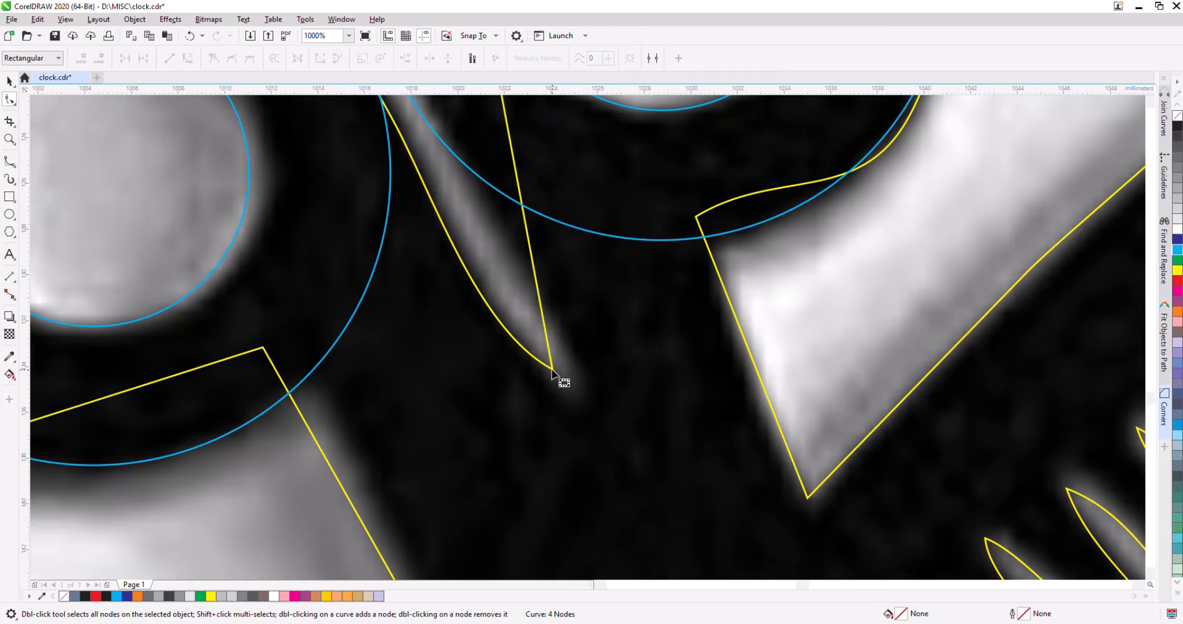
pyautogui.click(571, 393)
pyautogui.scroll(-1, 576, 417)
pyautogui.moveTo(484, 268); pyautogui.dragTo(468, 240)
pyautogui.scroll(-1, 537, 339)
# Move the upper node of the slit's right edge onto the upper ring circle and reshape the slit's left edge.
pyautogui.moveTo(522, 211); pyautogui.dragTo(519, 298)
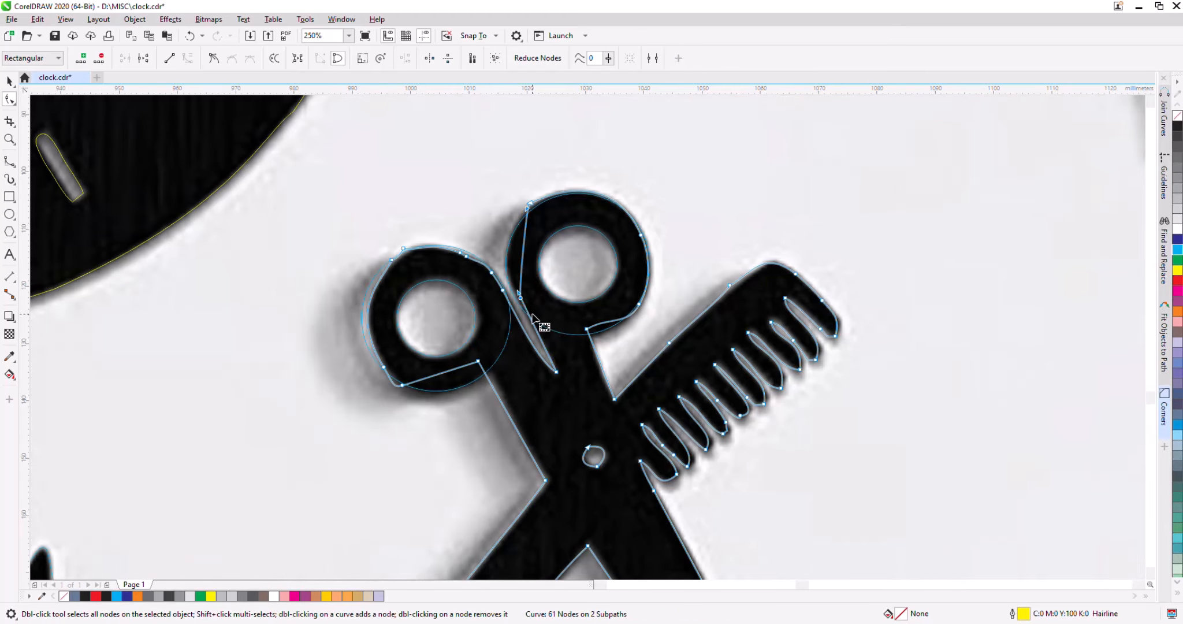
pyautogui.scroll(2, 532, 314)
pyautogui.moveTo(482, 249); pyautogui.dragTo(463, 257)
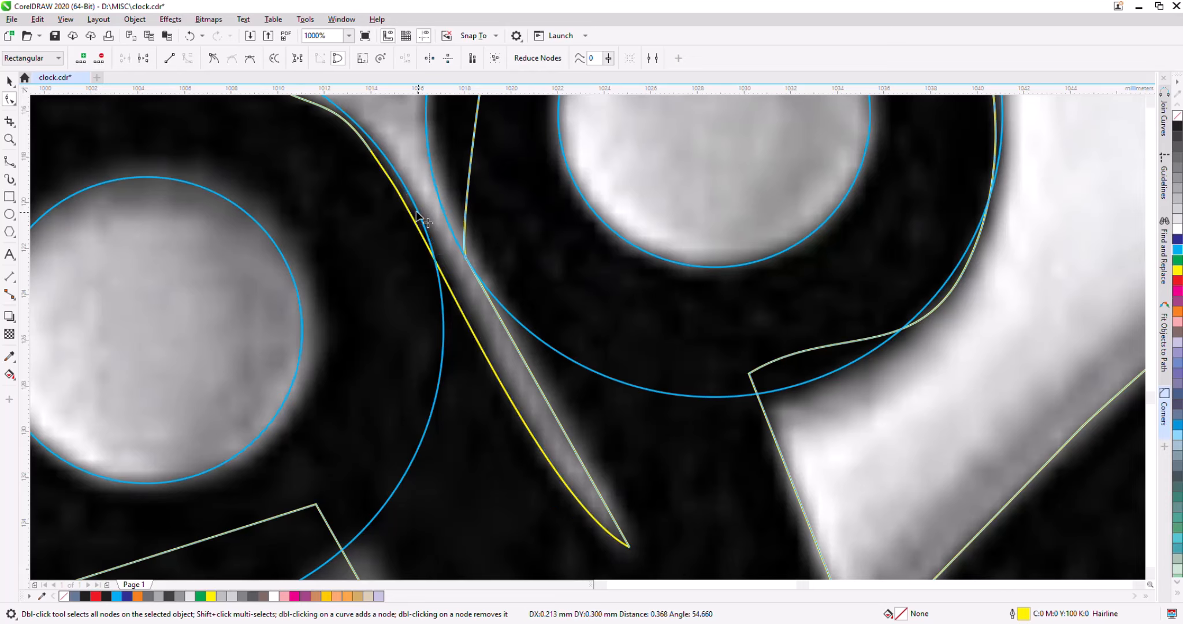
pyautogui.moveTo(417, 213); pyautogui.dragTo(418, 214)
# Pull the traced outline's nodes on both finger rings inside the outer ring circles.
pyautogui.scroll(-1, 355, 219)
pyautogui.moveTo(185, 192); pyautogui.dragTo(195, 209)
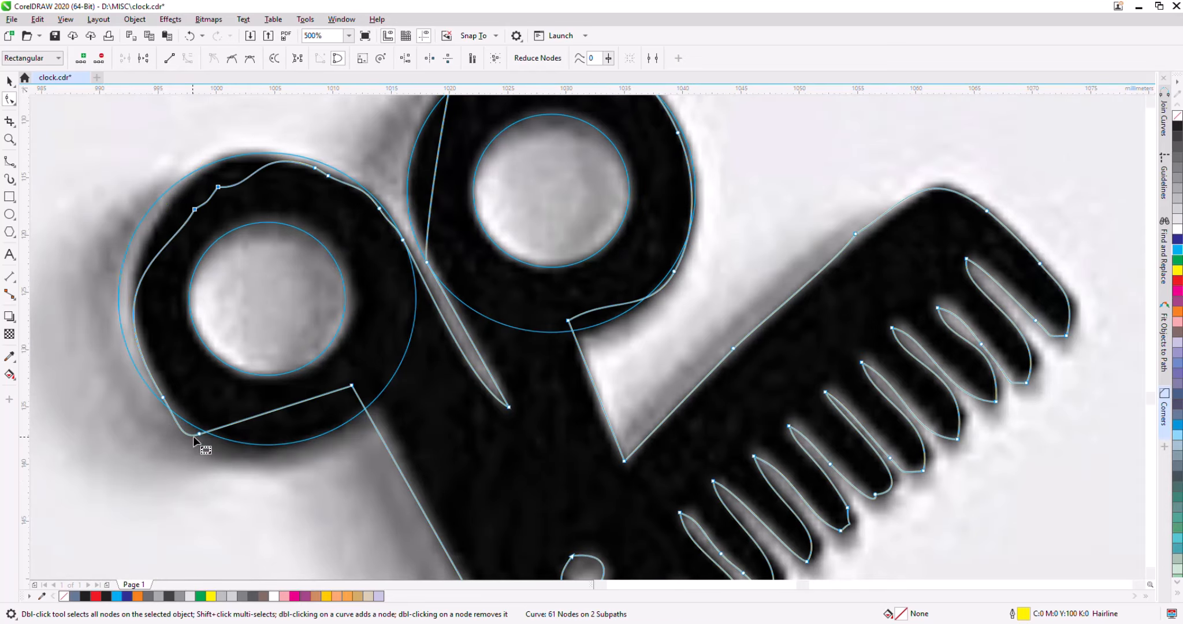
pyautogui.moveTo(199, 433); pyautogui.dragTo(182, 370)
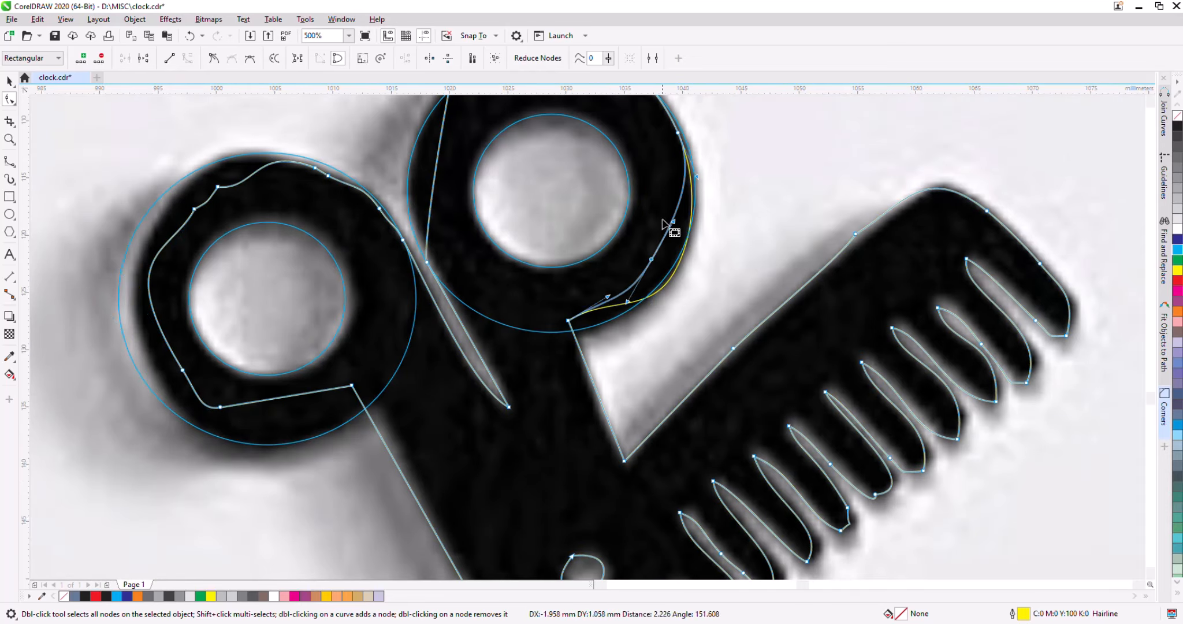
pyautogui.scroll(-1, 633, 358)
pyautogui.scroll(1, 540, 214)
pyautogui.moveTo(540, 215); pyautogui.dragTo(582, 253)
pyautogui.scroll(-1, 463, 209)
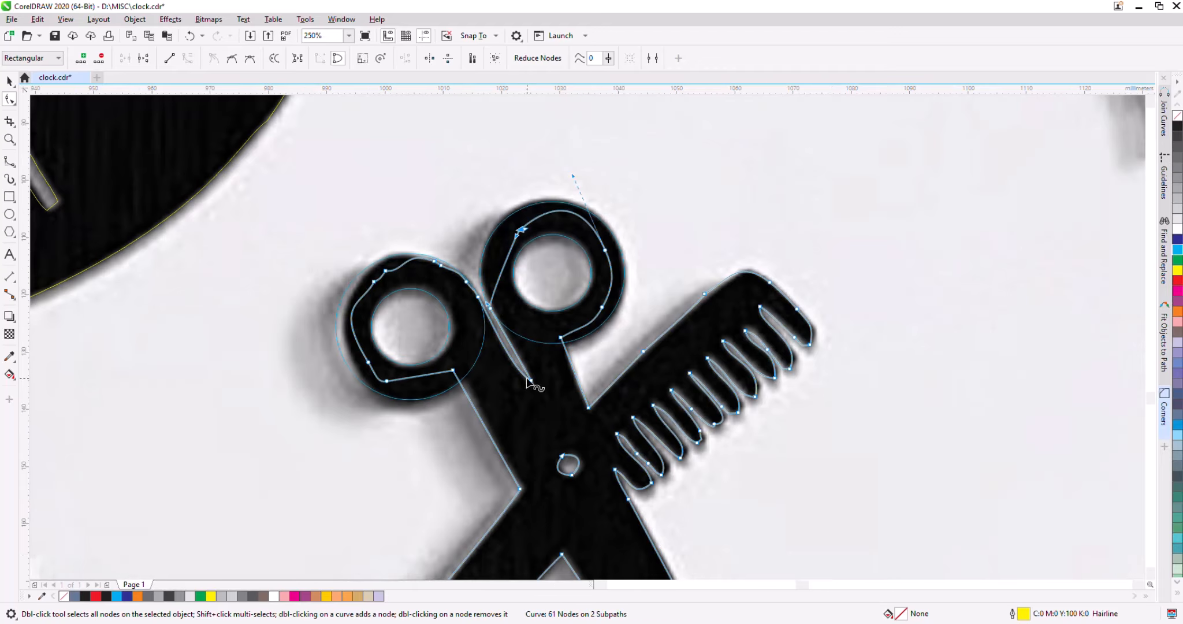
# Try to straighten the slit's left edge and extend its tip node, and undo both changes.
pyautogui.scroll(1, 553, 443)
pyautogui.rightClick(511, 319)
pyautogui.click(495, 329)
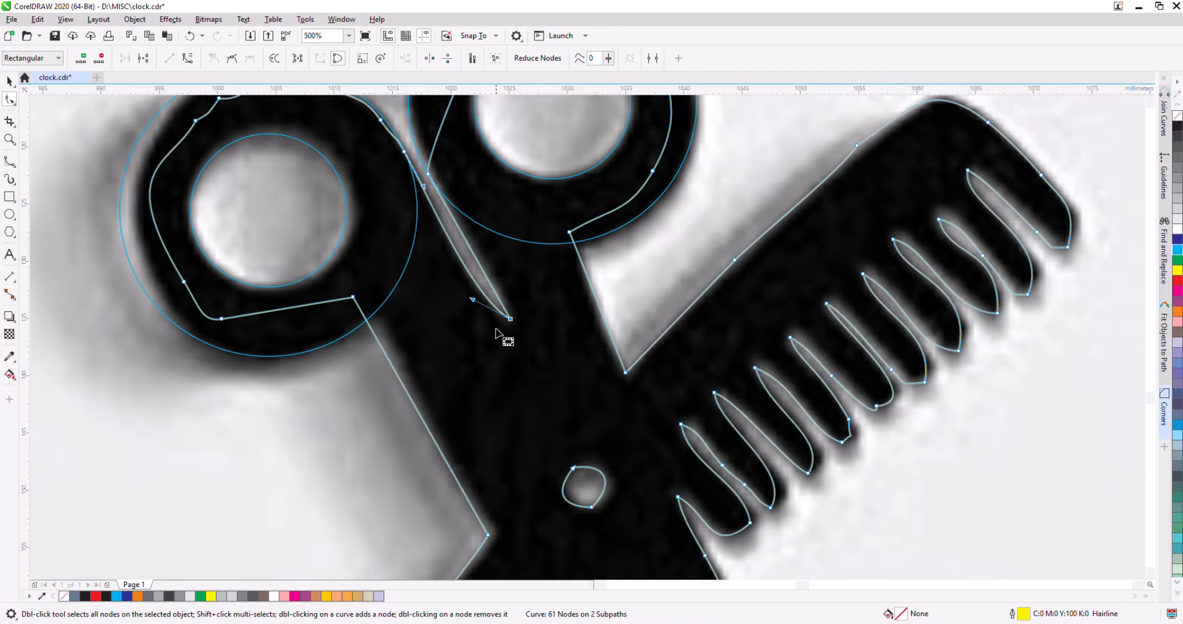
pyautogui.rightClick(408, 152)
pyautogui.click(449, 226)
pyautogui.moveTo(511, 318); pyautogui.dragTo(527, 365)
pyautogui.hotkey('ctrl', 'z')
pyautogui.hotkey('ctrl', 'z')
# Nudge the slit's tip node to the slit's end and convert its right edge to a curve.
pyautogui.scroll(2, 513, 319)
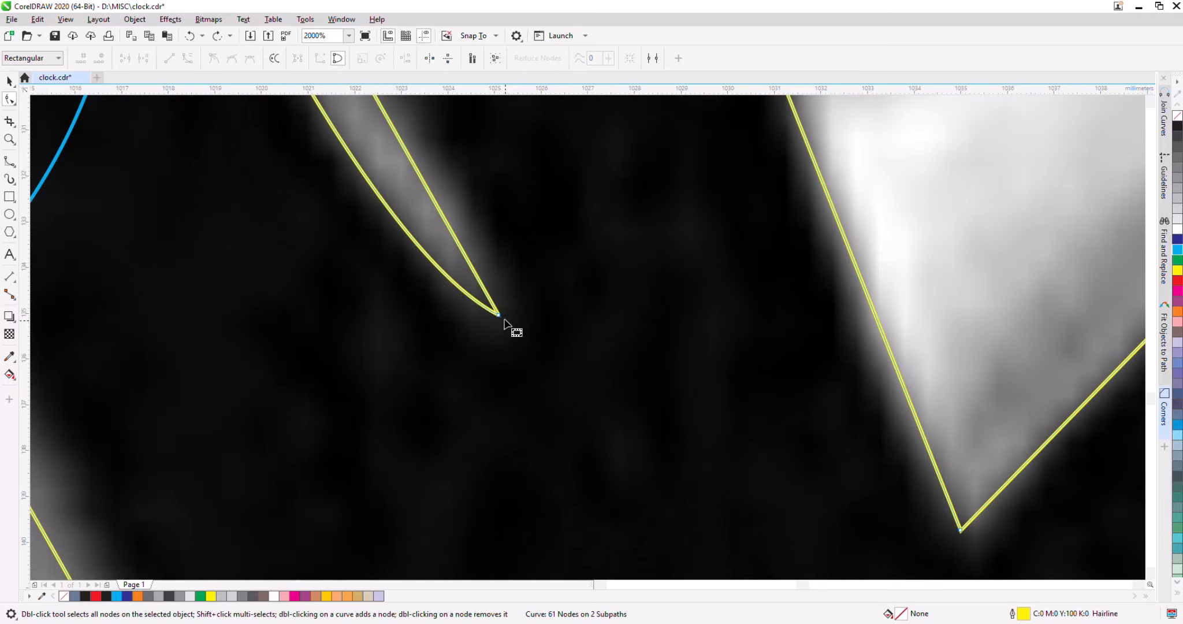
pyautogui.moveTo(498, 313); pyautogui.dragTo(506, 319)
pyautogui.scroll(-1, 439, 367)
pyautogui.scroll(-1, 439, 365)
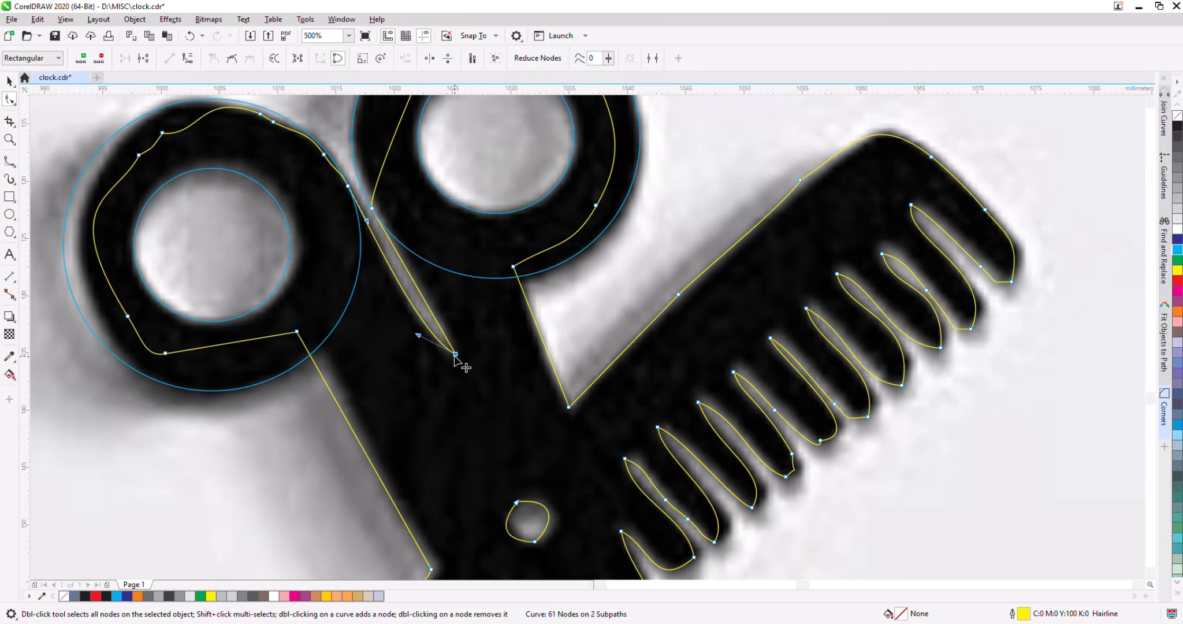
pyautogui.rightClick(496, 353)
pyautogui.click(497, 440)
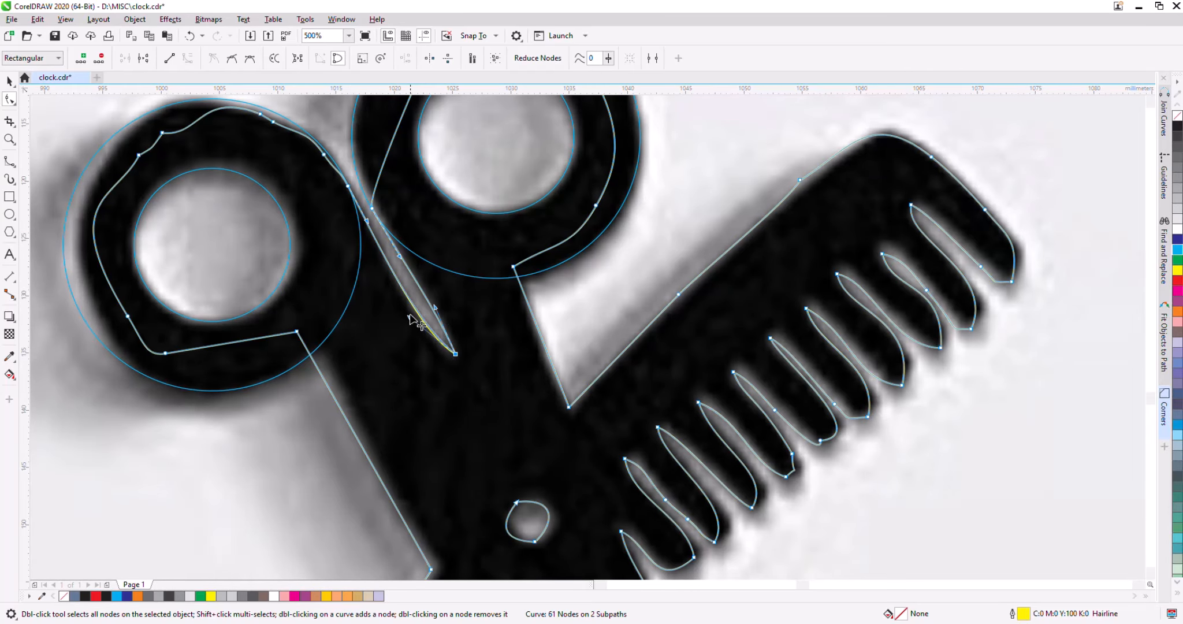
# Bend the slit's edges and adjust the control handle at its tip to follow the photo.
pyautogui.moveTo(374, 237); pyautogui.dragTo(431, 337)
pyautogui.click(477, 397)
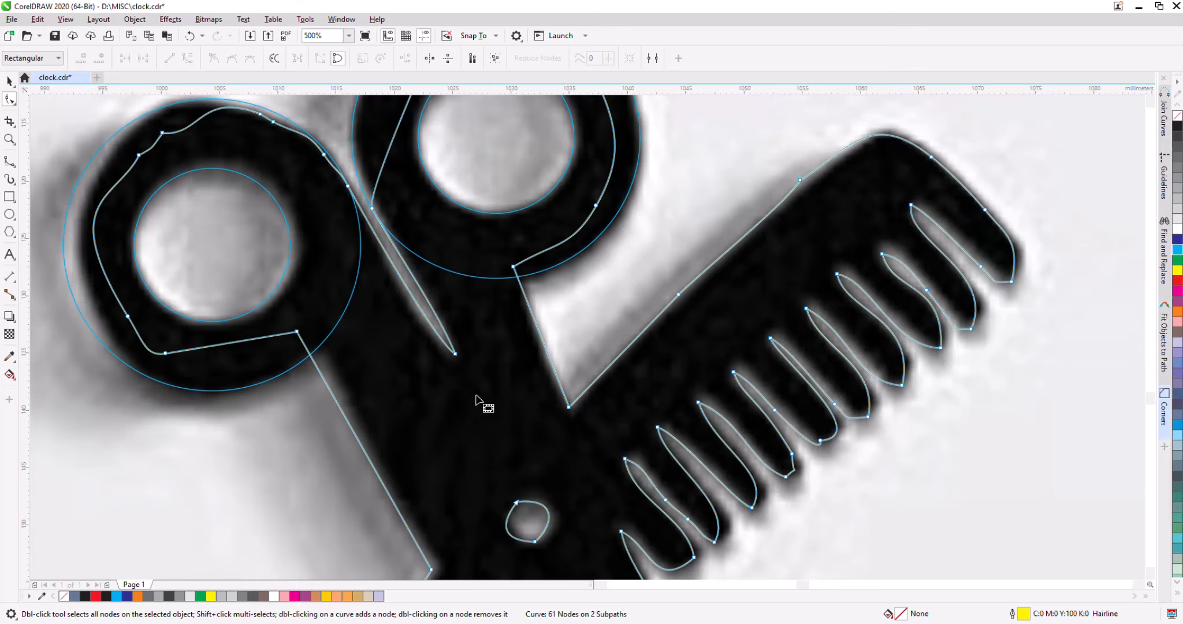
pyautogui.scroll(1, 456, 358)
pyautogui.rightClick(459, 357)
pyautogui.scroll(1, 455, 362)
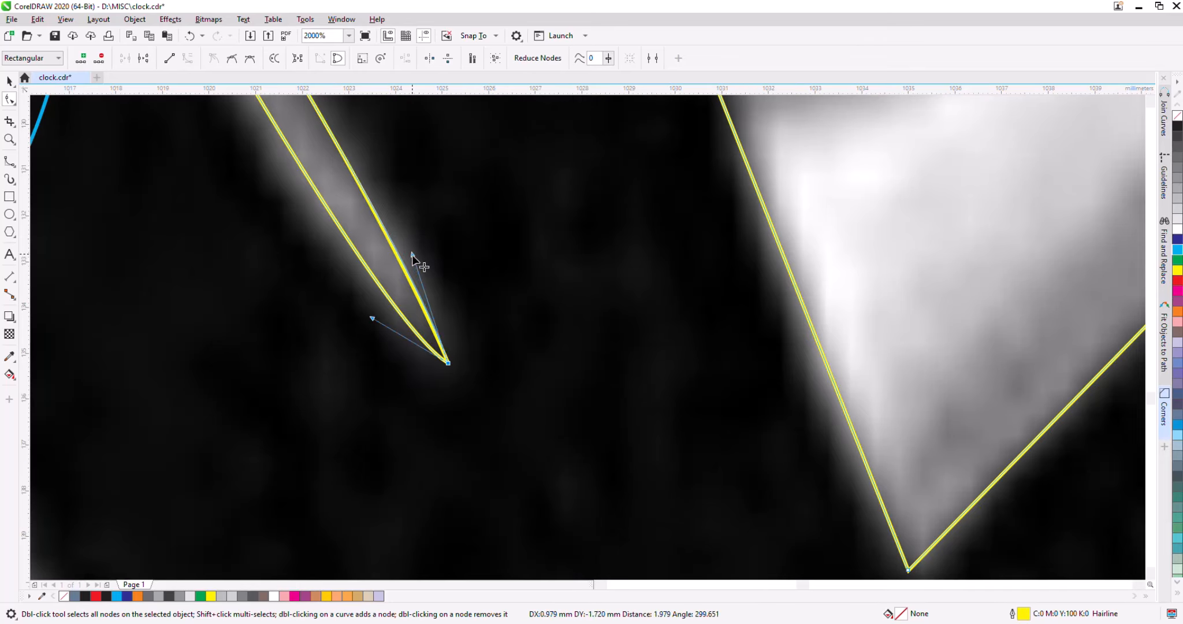
# Replace the traced pivot hole of the scissors with a circle 4 mm in diameter.
pyautogui.scroll(-4, 434, 289)
pyautogui.scroll(2, 431, 338)
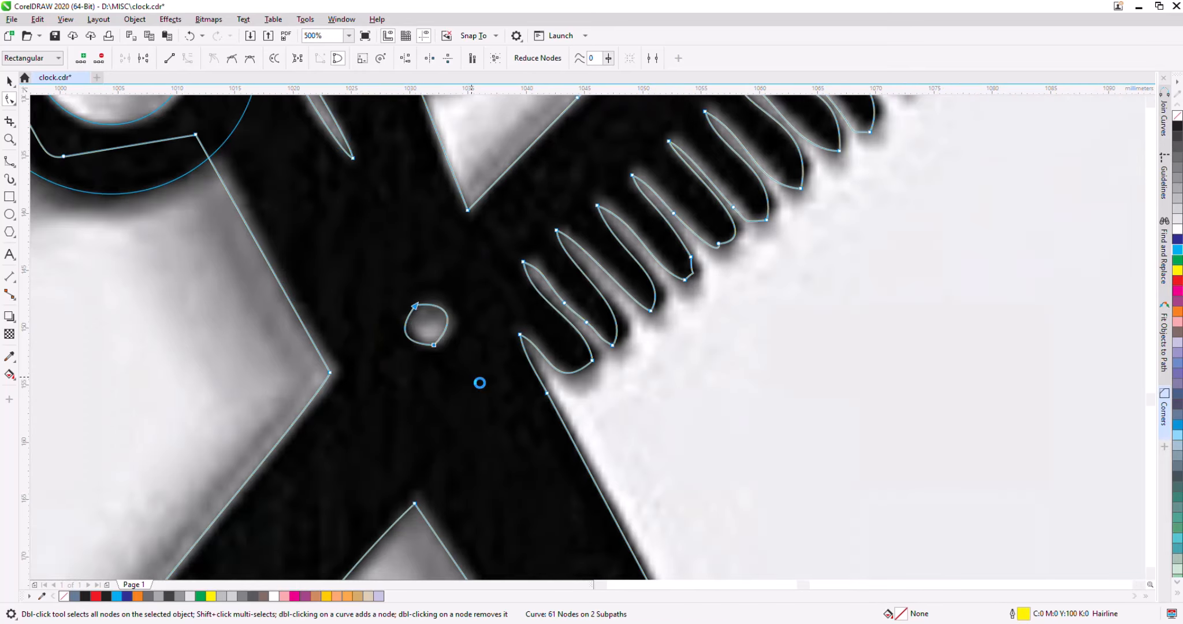
pyautogui.click(10, 139)
pyautogui.moveTo(409, 300); pyautogui.dragTo(456, 343)
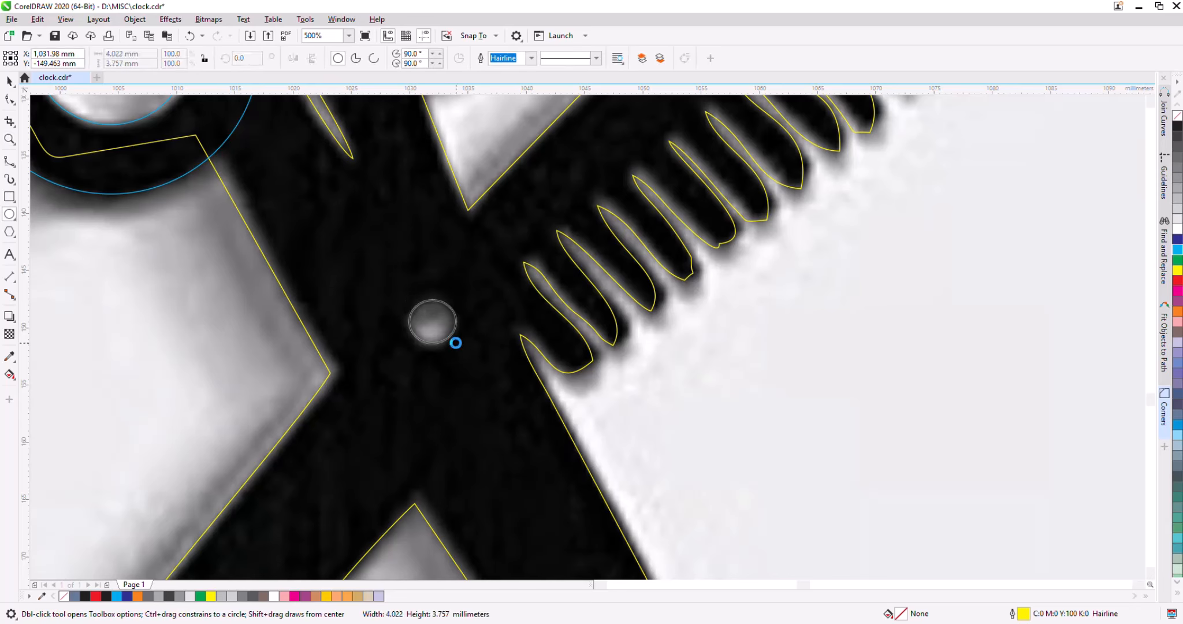
pyautogui.doubleClick(116, 54)
pyautogui.write('4')
pyautogui.press('Return')
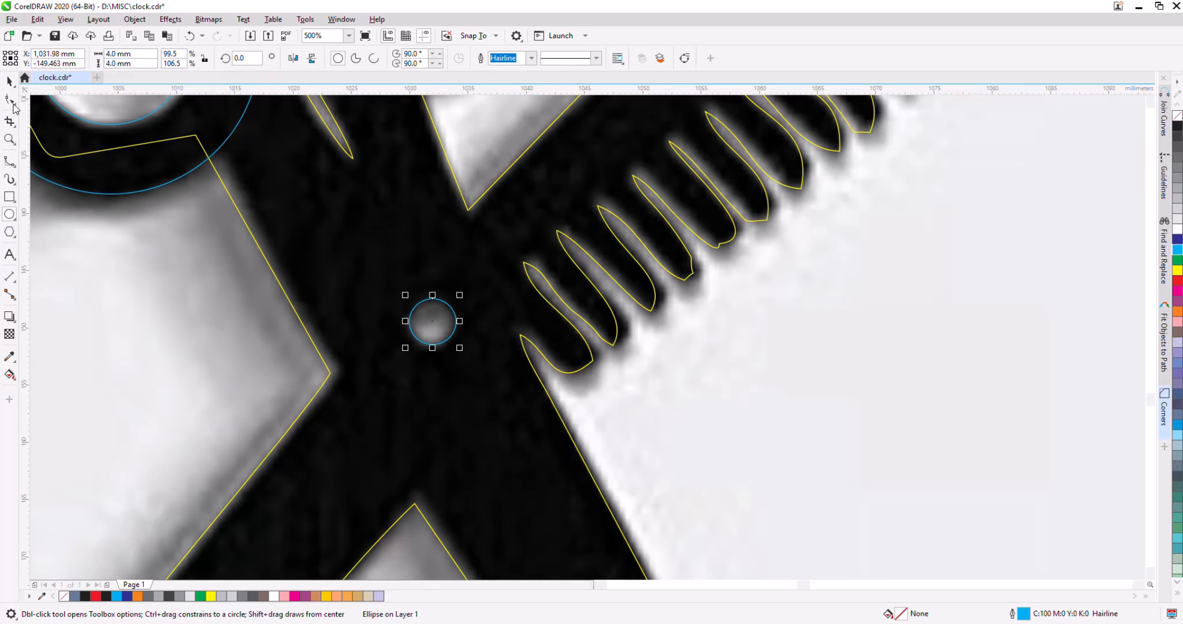
# Select the scissors outline for node editing and delete the extra nodes along the left blade's inner edge.
pyautogui.press('space')
pyautogui.scroll(-3, 431, 351)
pyautogui.scroll(2, 359, 420)
pyautogui.click(378, 292)
pyautogui.press('F10')
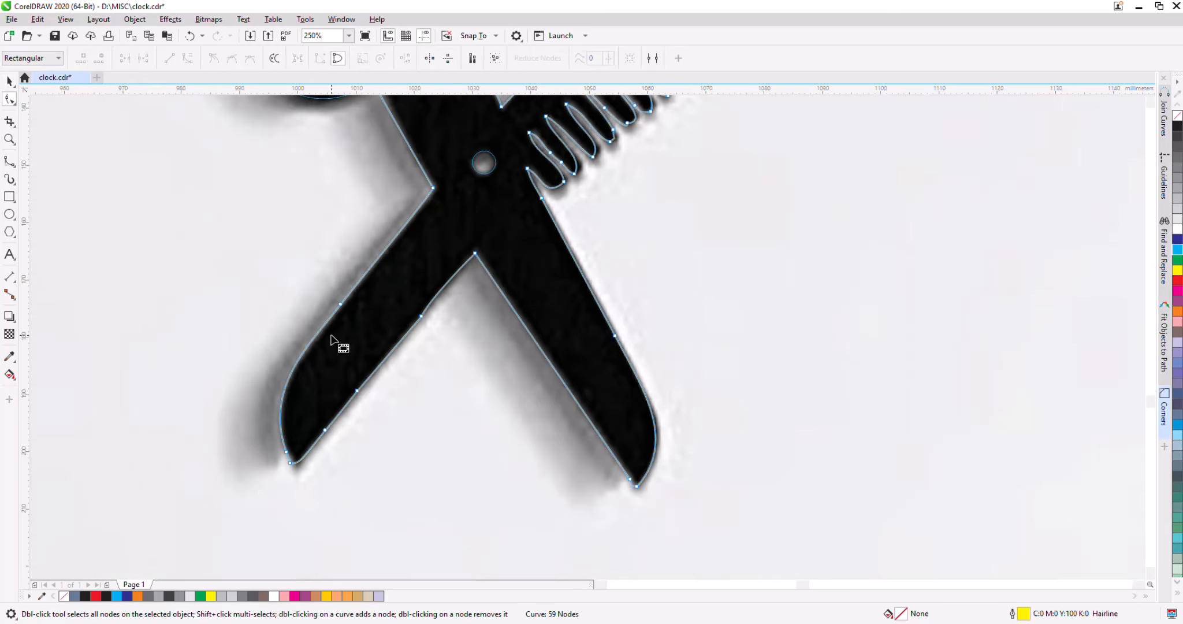
pyautogui.moveTo(396, 428); pyautogui.dragTo(396, 428)
pyautogui.press('Delete')
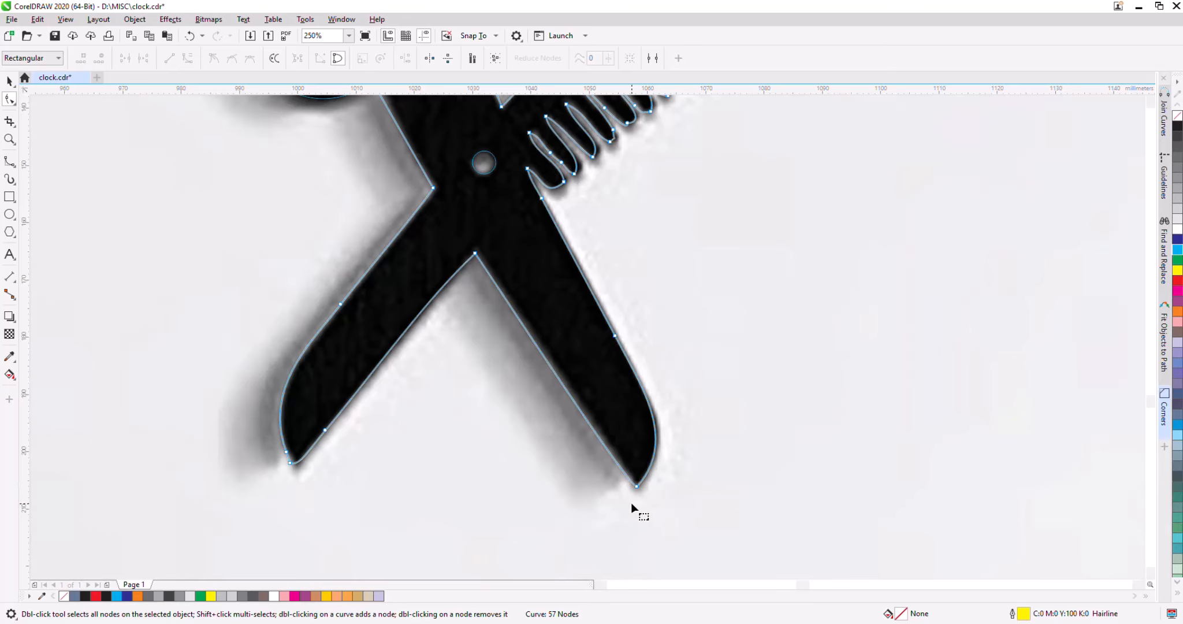
# Move the left blade's tip node onto the photo's tip and delete the surplus nodes beside it.
pyautogui.scroll(3, 289, 462)
pyautogui.moveTo(280, 425); pyautogui.dragTo(292, 433)
pyautogui.click(256, 381)
pyautogui.press('Delete')
# Try to convert the segment at the left blade's tip node to a line and undo it.
pyautogui.rightClick(292, 433)
pyautogui.click(324, 280)
pyautogui.hotkey('ctrl', 'z')
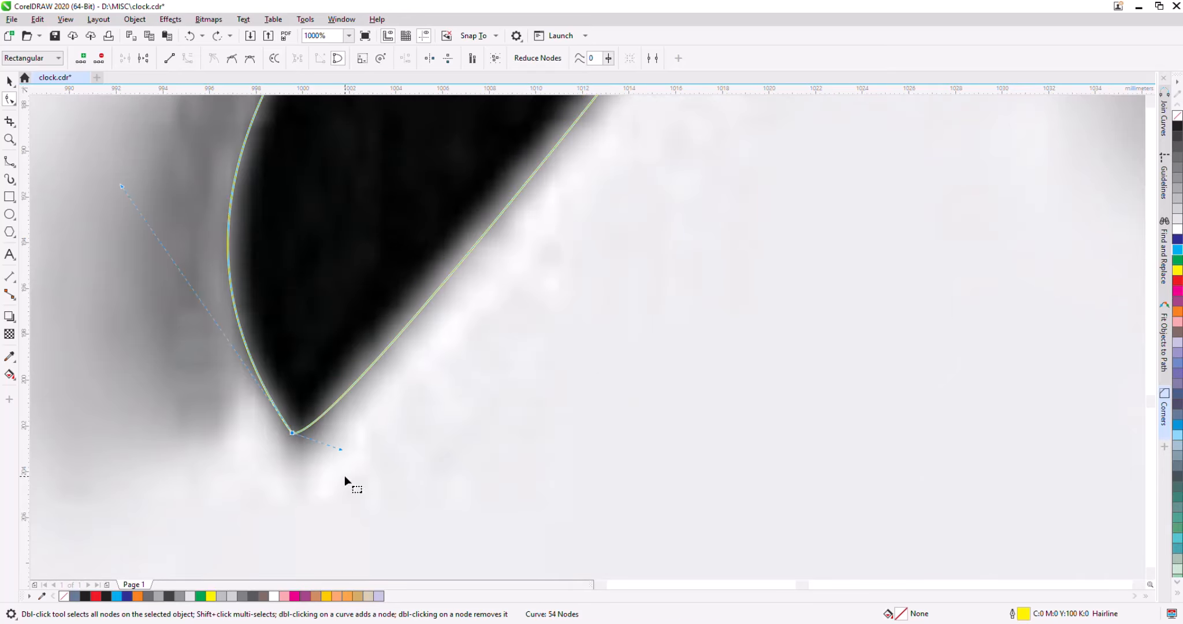
# Convert the inner edges of both scissor blades to straight lines.
pyautogui.scroll(-2, 370, 464)
pyautogui.rightClick(532, 246)
pyautogui.click(582, 316)
pyautogui.rightClick(695, 476)
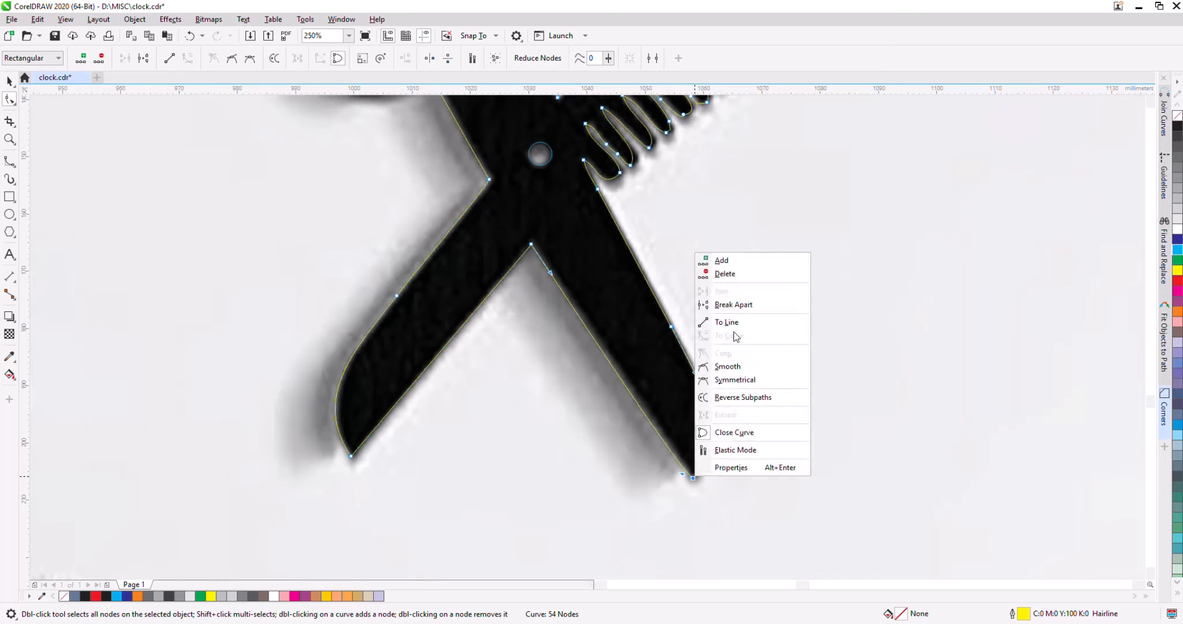
pyautogui.click(734, 380)
# Reposition the outline near the right blade's tip and clean up the nodes on its outer edge.
pyautogui.scroll(2, 726, 441)
pyautogui.moveTo(745, 422); pyautogui.dragTo(764, 421)
pyautogui.doubleClick(615, 215)
pyautogui.scroll(-2, 698, 375)
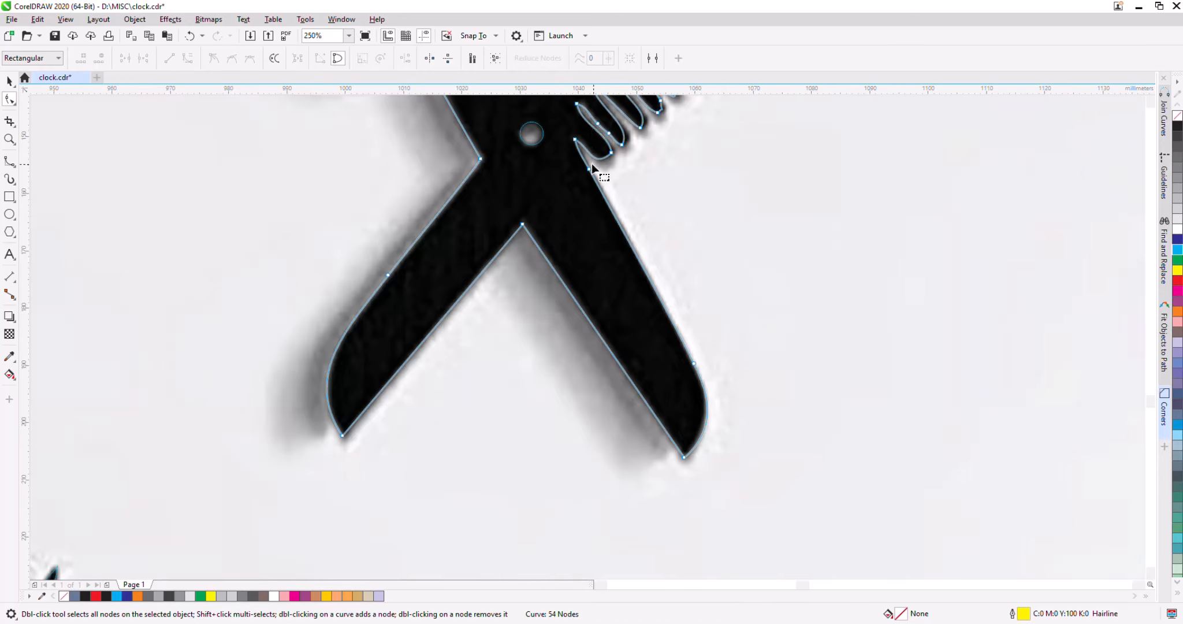
# Add a node on the left blade's outer edge where its rounding begins and delete the old node above it.
pyautogui.scroll(2, 592, 168)
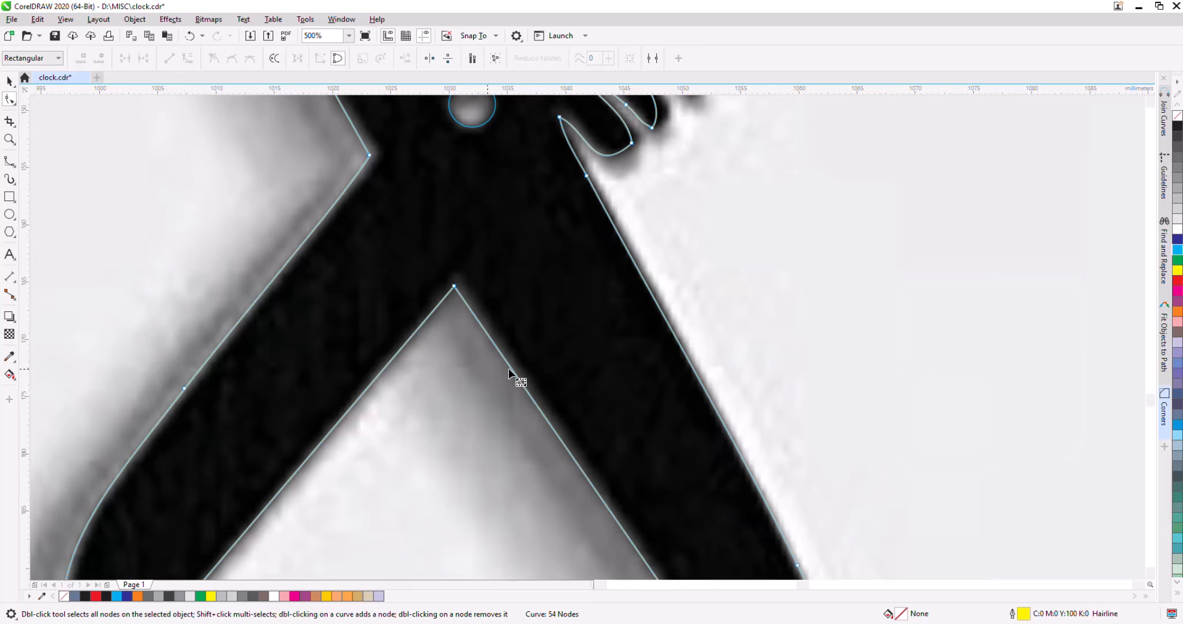
pyautogui.scroll(-1, 627, 390)
pyautogui.scroll(1, 389, 422)
pyautogui.doubleClick(363, 432)
pyautogui.doubleClick(422, 356)
# Convert the left blade's outer edge between the handle corner and the added node to a straight line.
pyautogui.rightClick(610, 121)
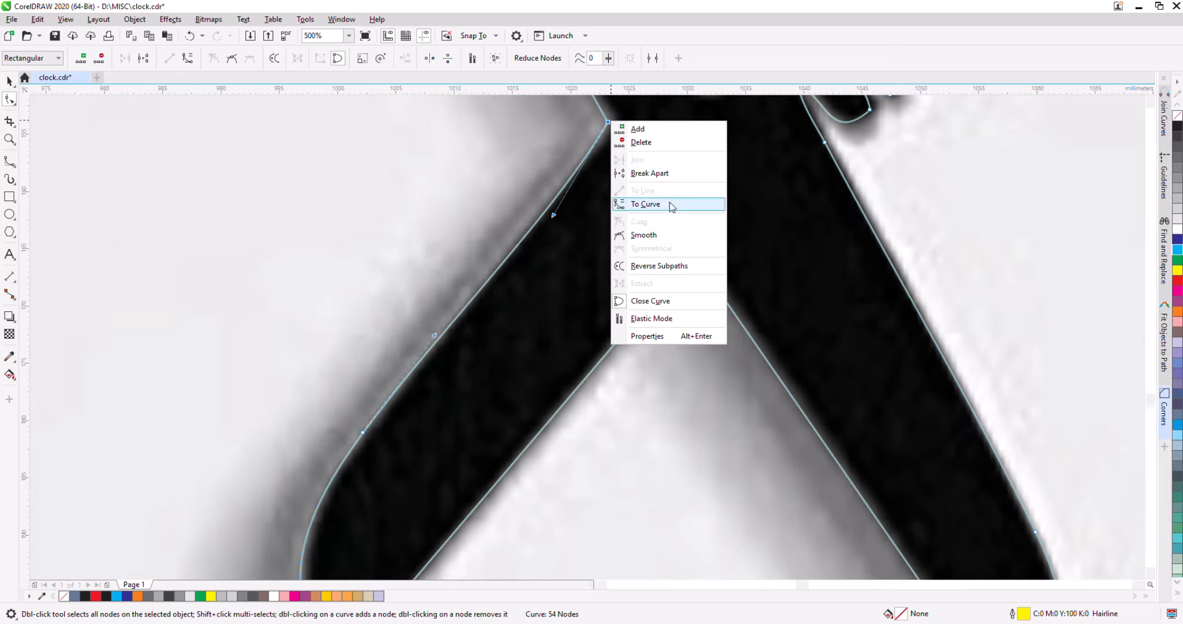
pyautogui.rightClick(364, 432)
pyautogui.click(401, 278)
pyautogui.click(400, 271)
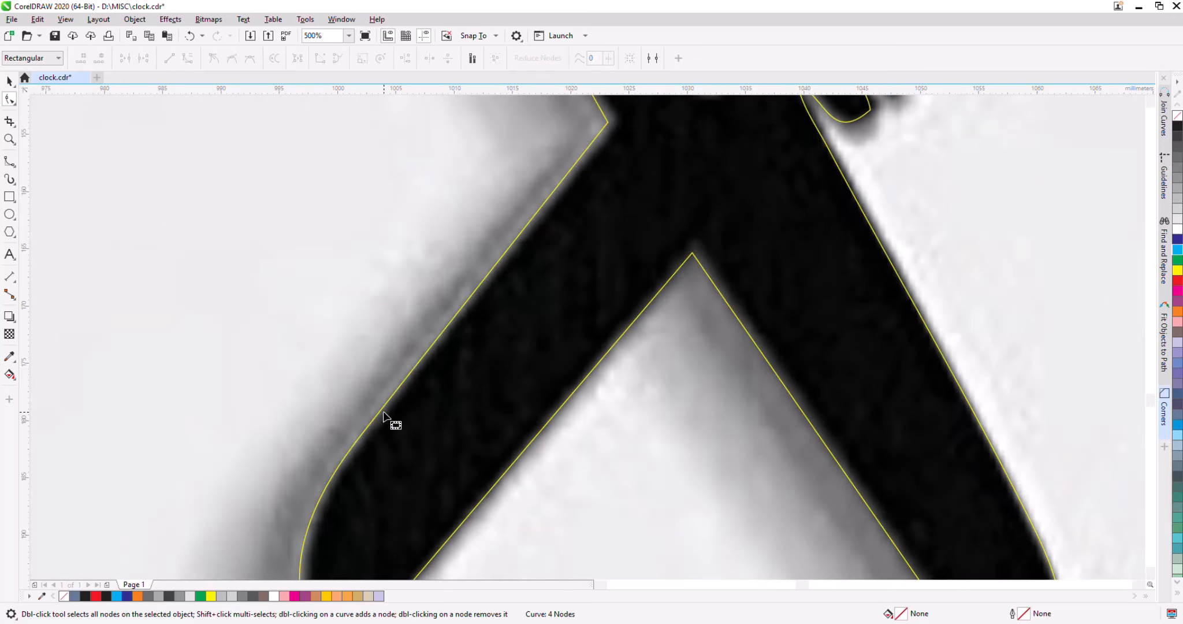
# Remove the spare node along the comb's back and convert that edge to a straight line up to the rounded end.
pyautogui.scroll(-2, 385, 413)
pyautogui.scroll(1, 659, 240)
pyautogui.click(546, 312)
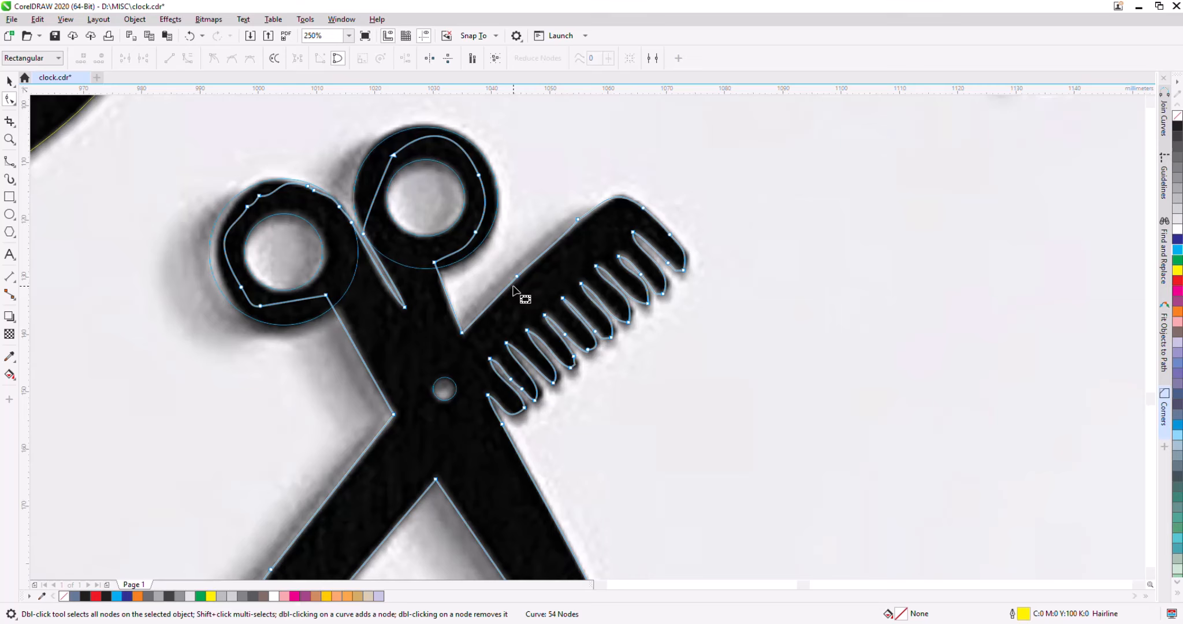
pyautogui.scroll(2, 603, 203)
pyautogui.click(610, 199)
pyautogui.doubleClick(500, 277)
pyautogui.scroll(-1, 620, 231)
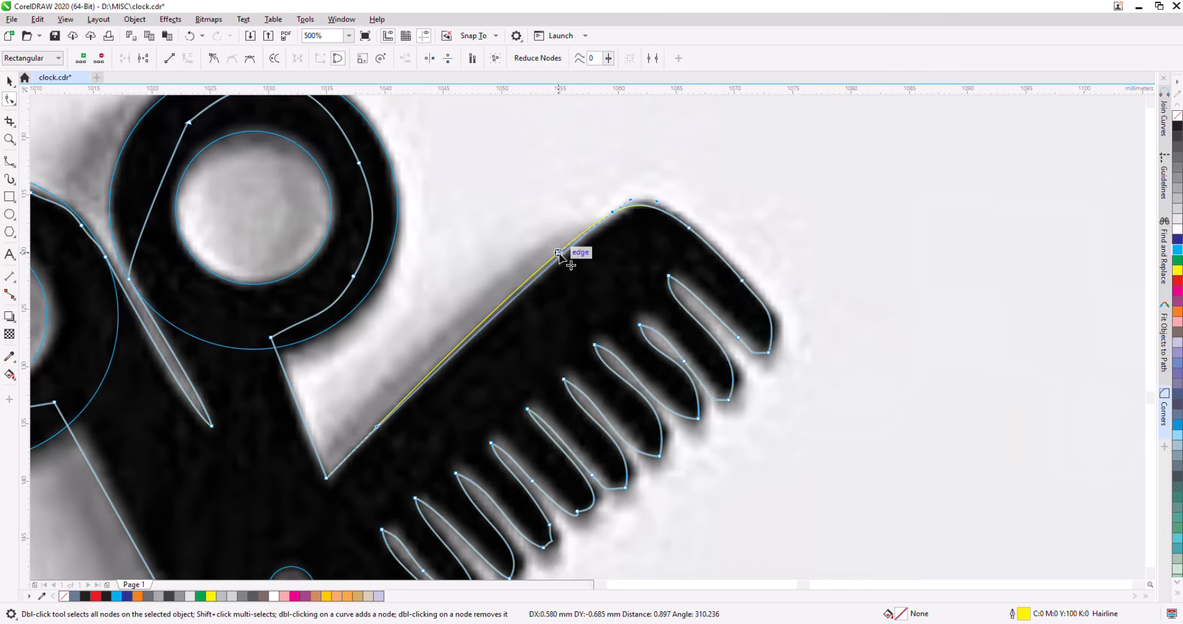
pyautogui.rightClick(327, 478)
pyautogui.click(359, 322)
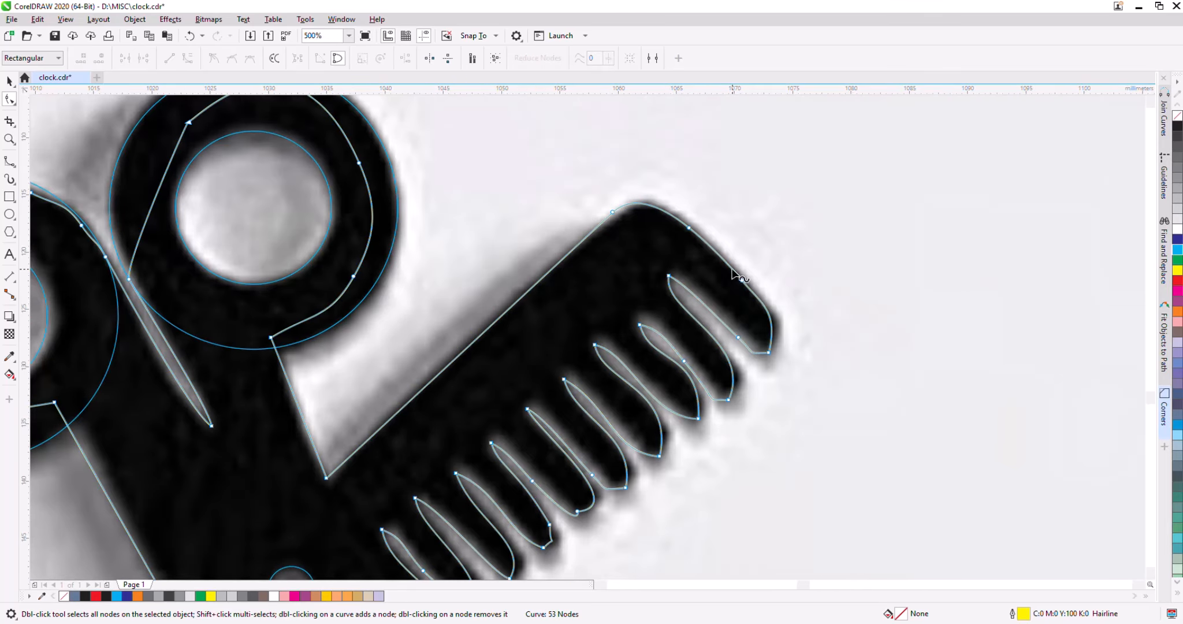
# Shift the reference photo away from the traced outlines and undo the move.
pyautogui.scroll(-3, 732, 271)
pyautogui.scroll(2, 600, 191)
pyautogui.scroll(-2, 555, 263)
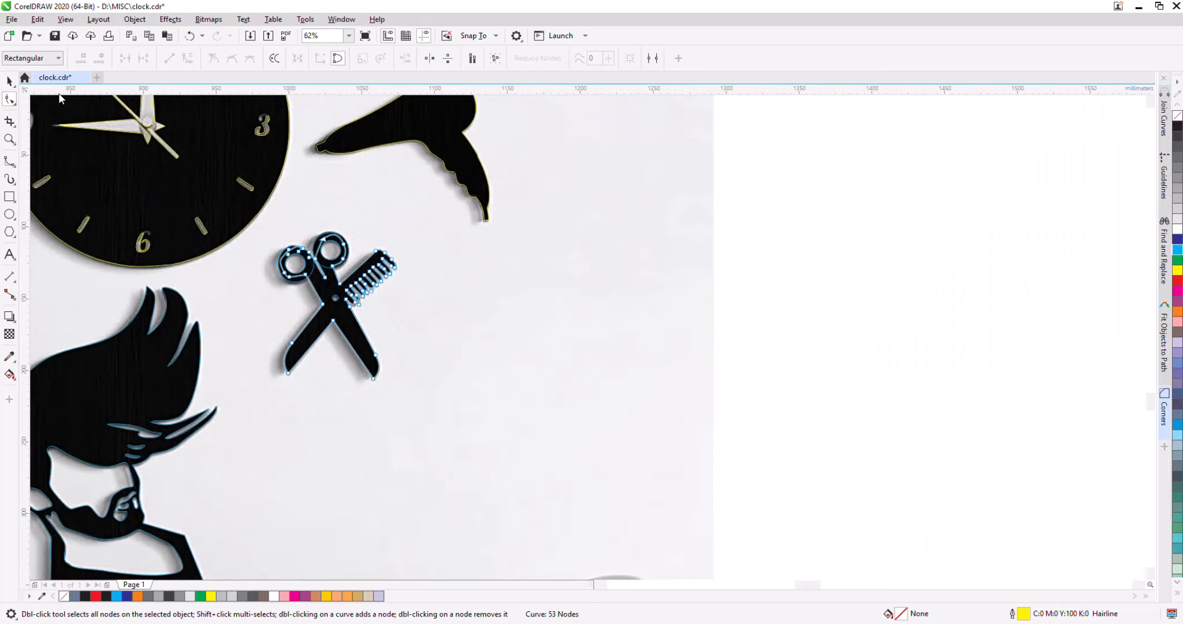
pyautogui.click(10, 82)
pyautogui.moveTo(479, 329); pyautogui.dragTo(677, 336)
pyautogui.scroll(1, 578, 284)
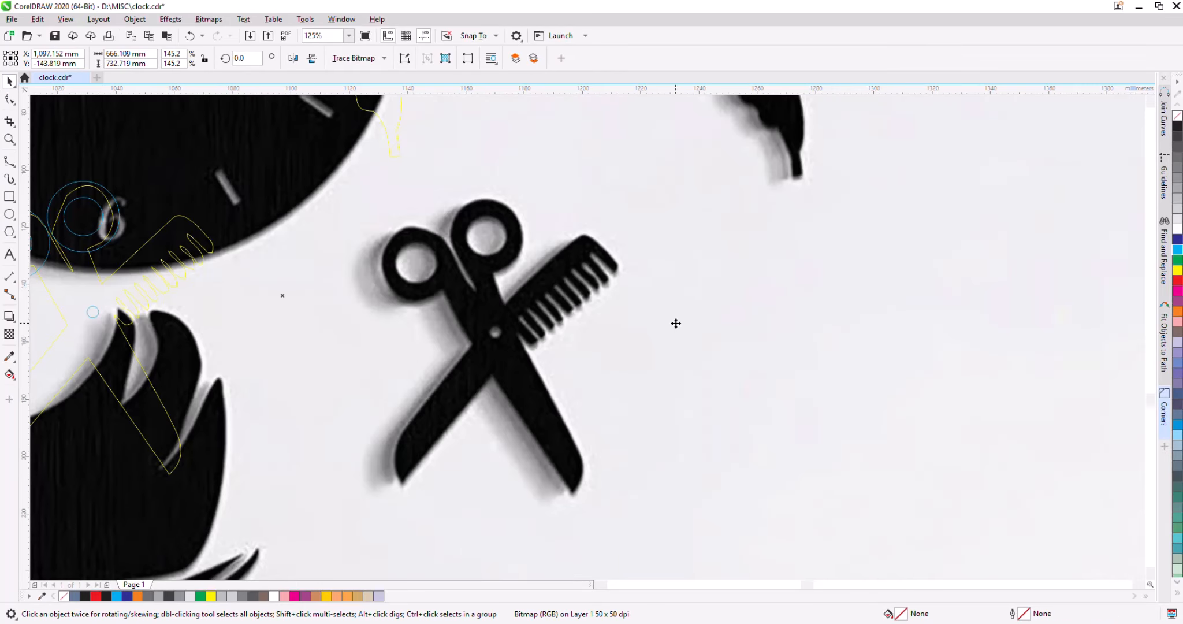
pyautogui.hotkey('ctrl', 'z')
pyautogui.scroll(-2, 462, 291)
pyautogui.scroll(4, 250, 272)
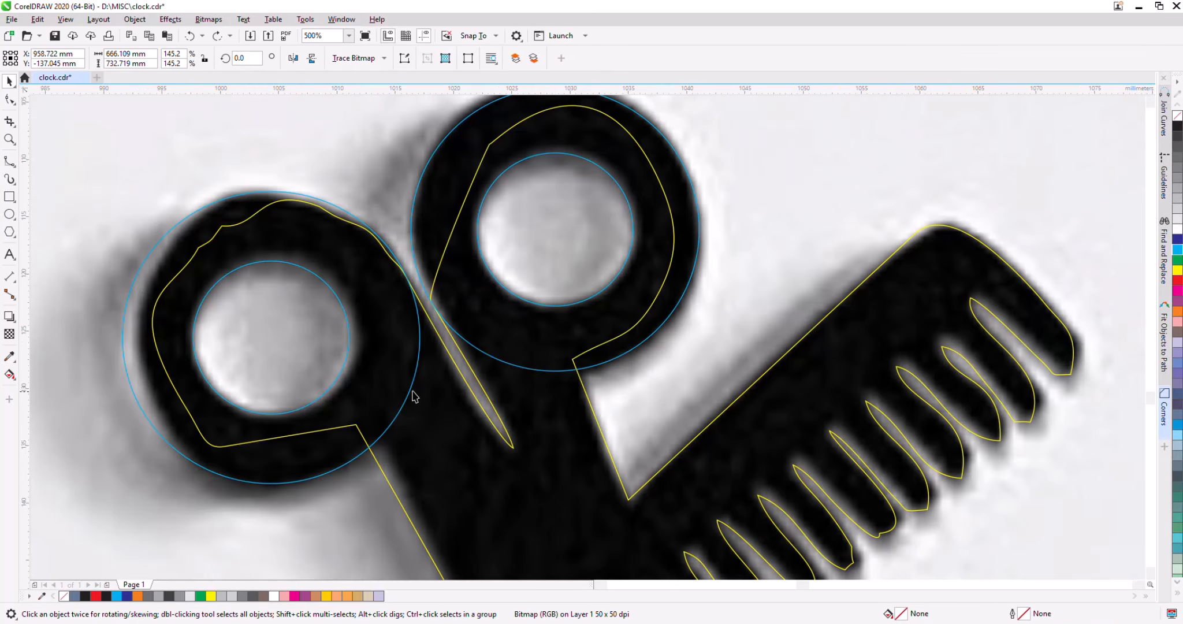
# Pull the traced outline's nodes around the left handle inside its outer circle and straighten the segment between two of them.
pyautogui.click(420, 383)
pyautogui.keyDown('shift'); pyautogui.click(500, 364); pyautogui.keyUp('shift')
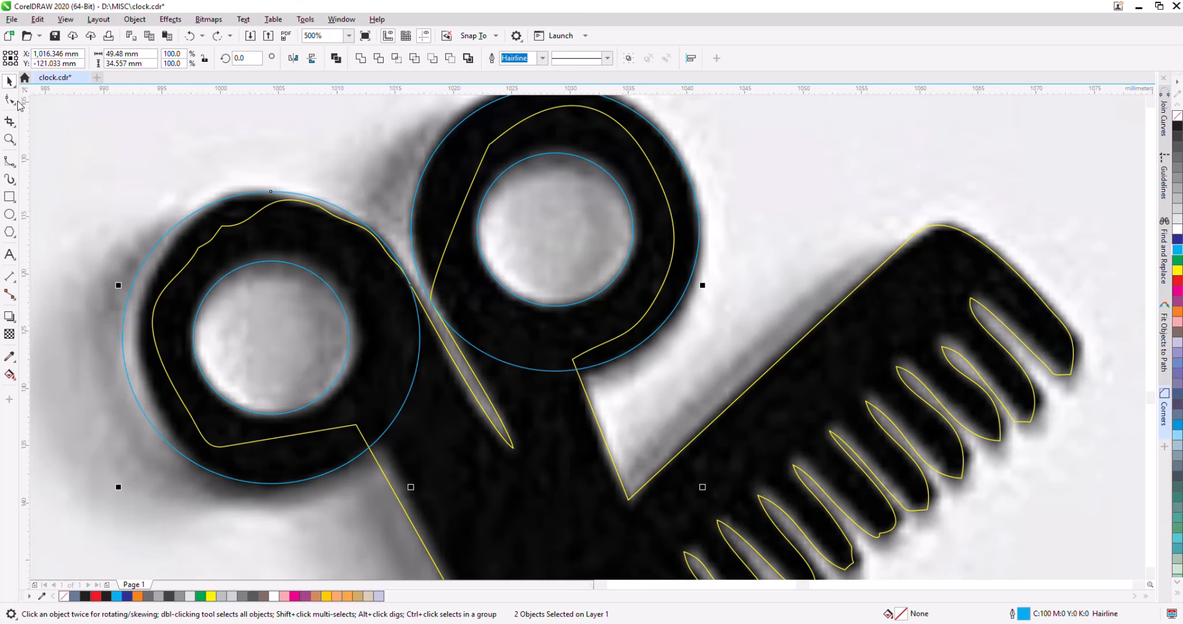
pyautogui.click(53, 122)
pyautogui.click(10, 99)
pyautogui.click(175, 387)
pyautogui.moveTo(186, 409); pyautogui.dragTo(365, 407)
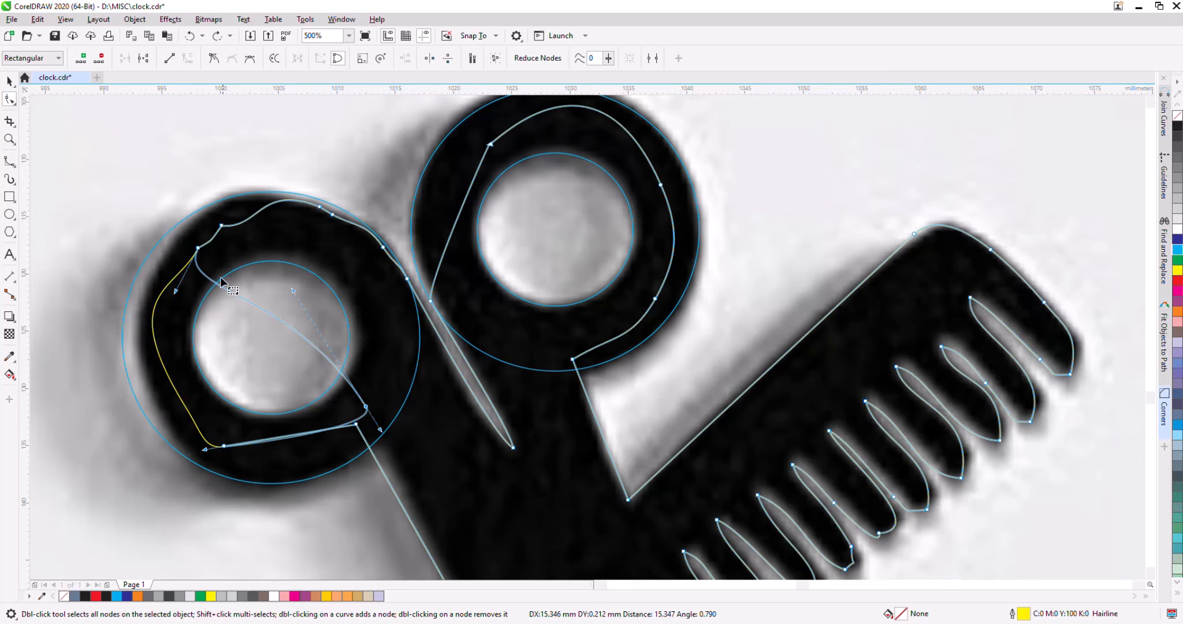
pyautogui.moveTo(198, 248); pyautogui.dragTo(383, 339)
pyautogui.rightClick(365, 407)
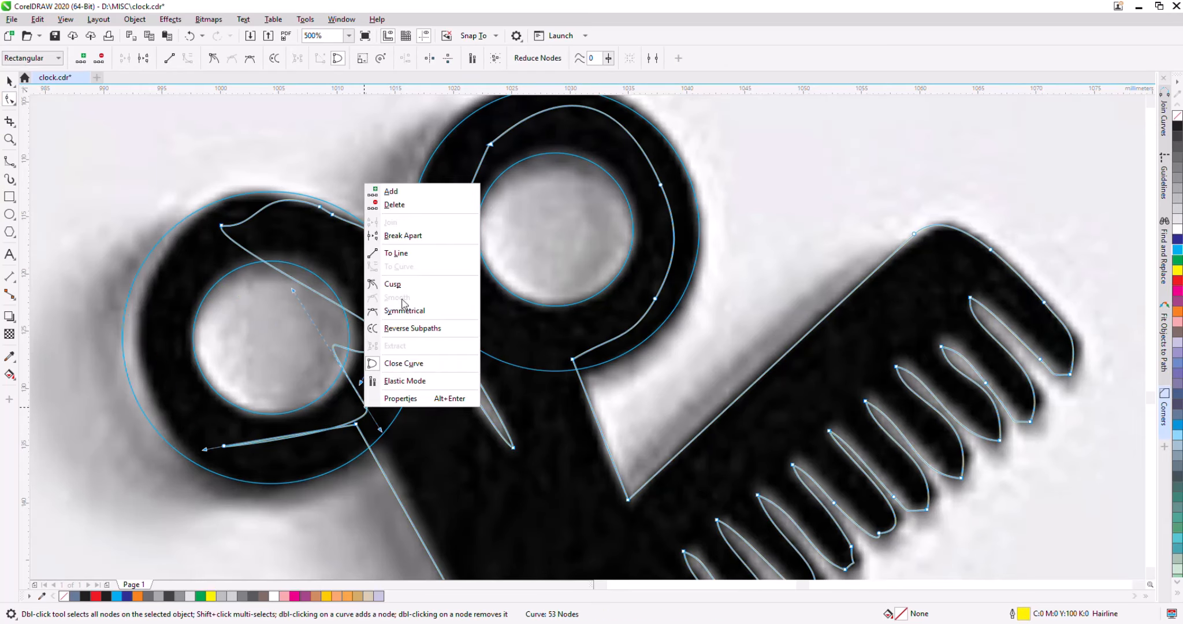
pyautogui.click(402, 253)
pyautogui.moveTo(221, 225); pyautogui.dragTo(330, 242)
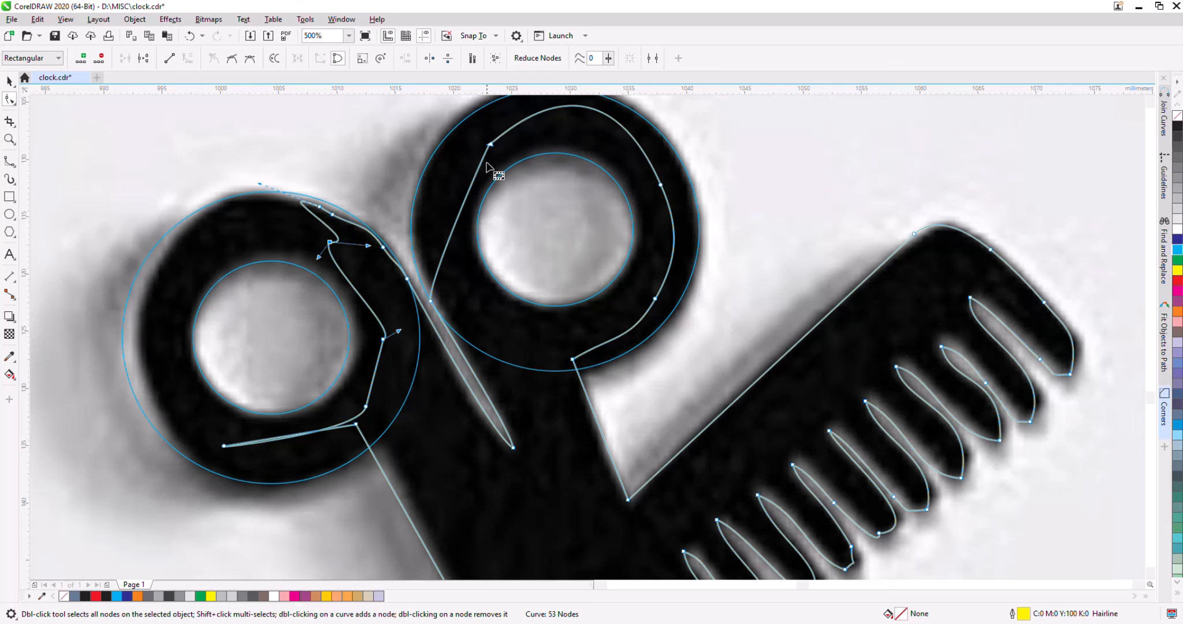
# Pull the traced outline's upper nodes around the right handle down inside the ring between its inner and outer circles.
pyautogui.moveTo(491, 144); pyautogui.dragTo(513, 315)
pyautogui.moveTo(660, 185); pyautogui.dragTo(587, 319)
pyautogui.rightClick(588, 319)
pyautogui.click(606, 388)
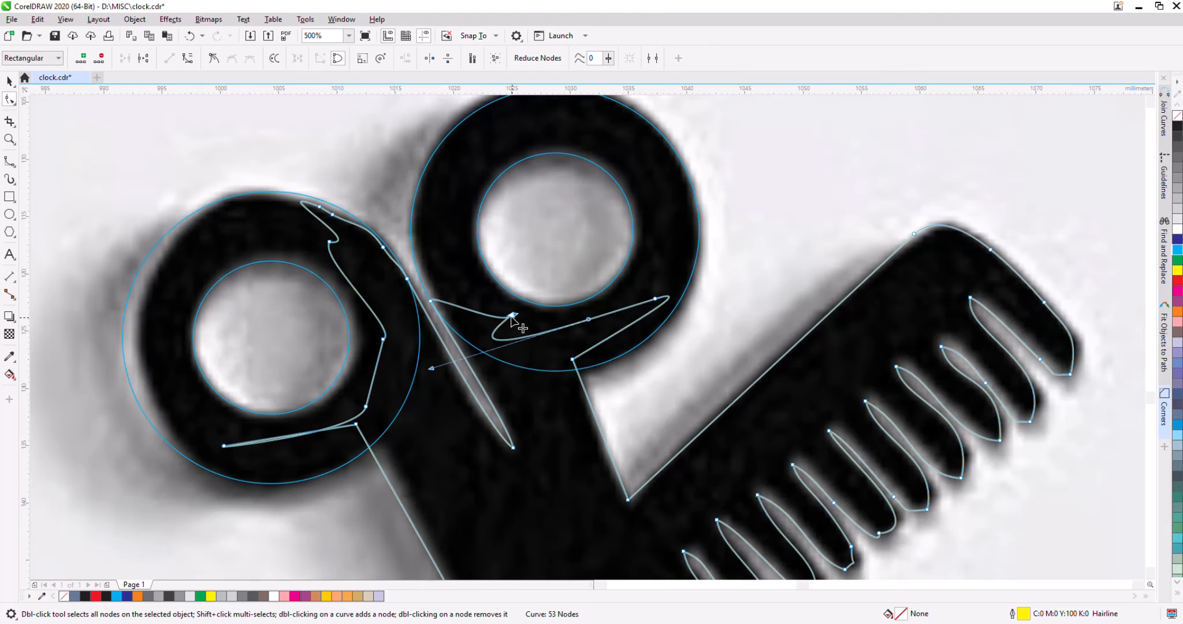
pyautogui.click(629, 351)
# Weld the two outer handle circles to the traced scissors outline, with the inner circles as holes.
pyautogui.click(10, 81)
pyautogui.click(238, 246)
pyautogui.keyDown('shift'); pyautogui.click(487, 150); pyautogui.keyUp('shift')
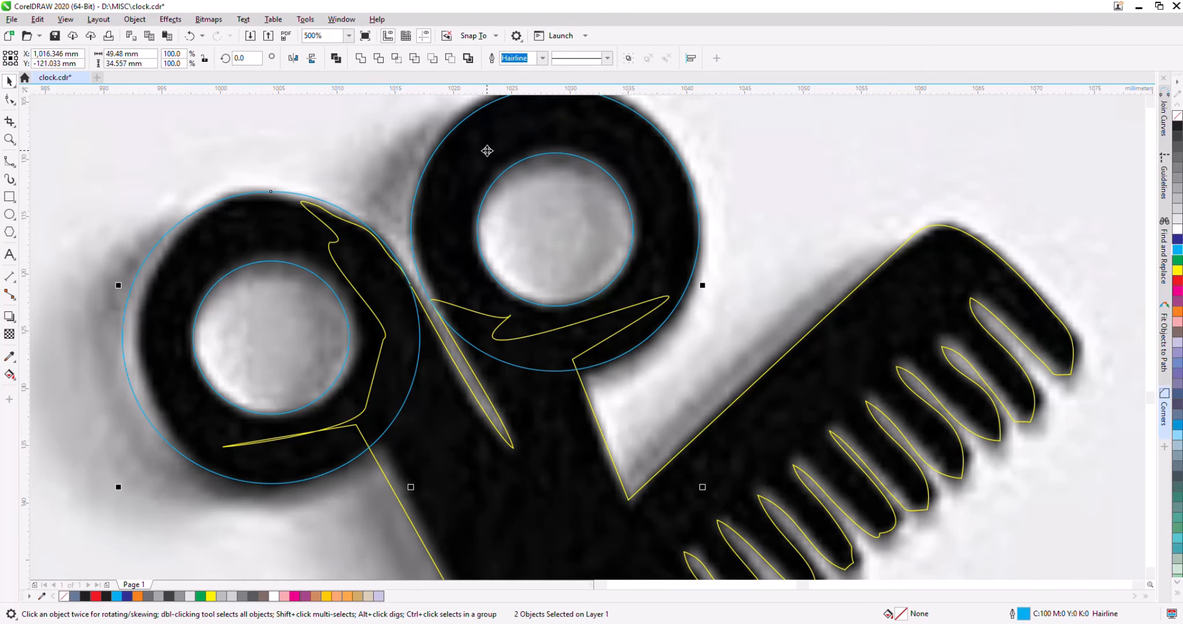
pyautogui.click(360, 59)
pyautogui.scroll(-3, 392, 309)
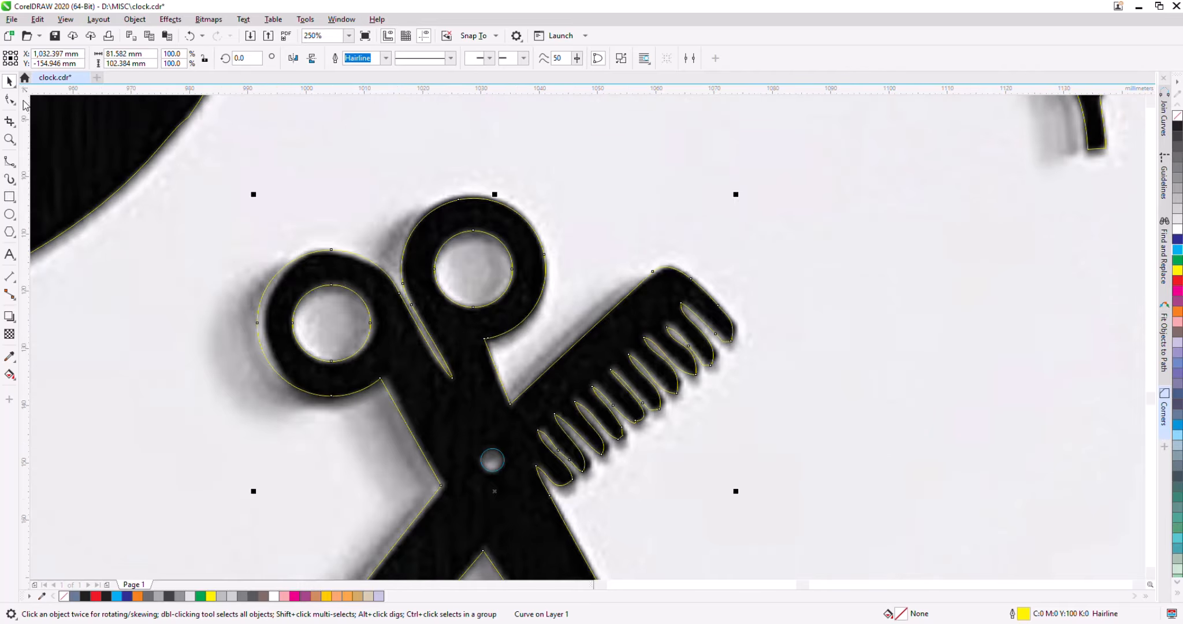
# Delete the spare node where the left handle's circle meets the edge of the slit between the handles.
pyautogui.press('F10')
pyautogui.scroll(6, 398, 359)
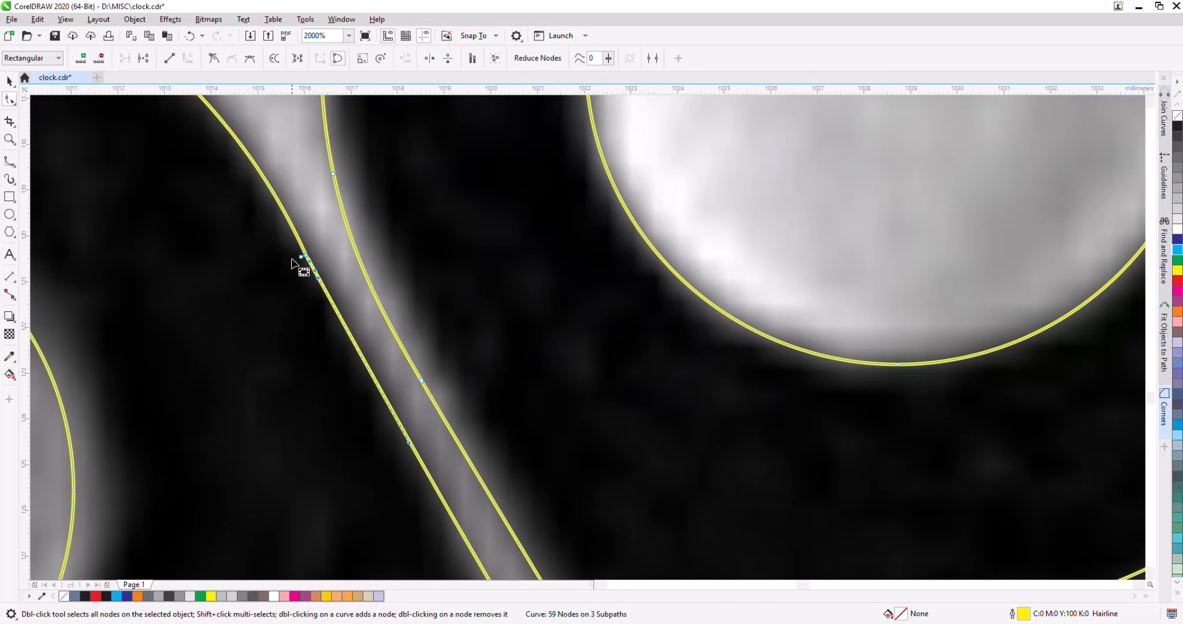
pyautogui.press('Delete')
pyautogui.scroll(-5, 366, 300)
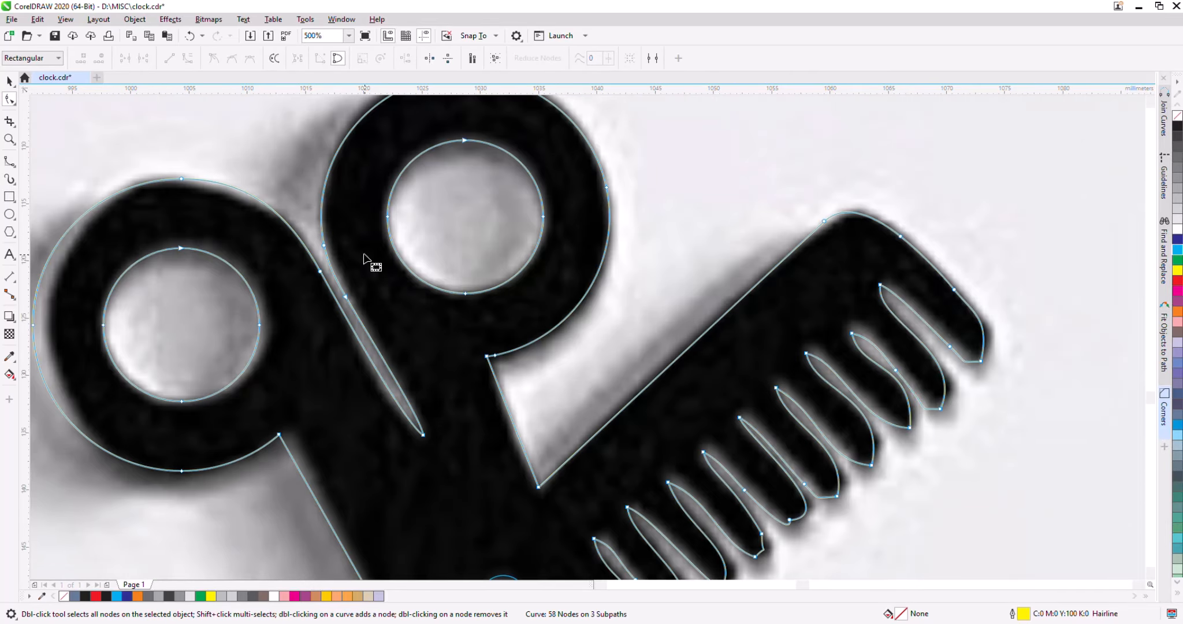
pyautogui.scroll(3, 495, 359)
pyautogui.scroll(-6, 448, 282)
pyautogui.press('space')
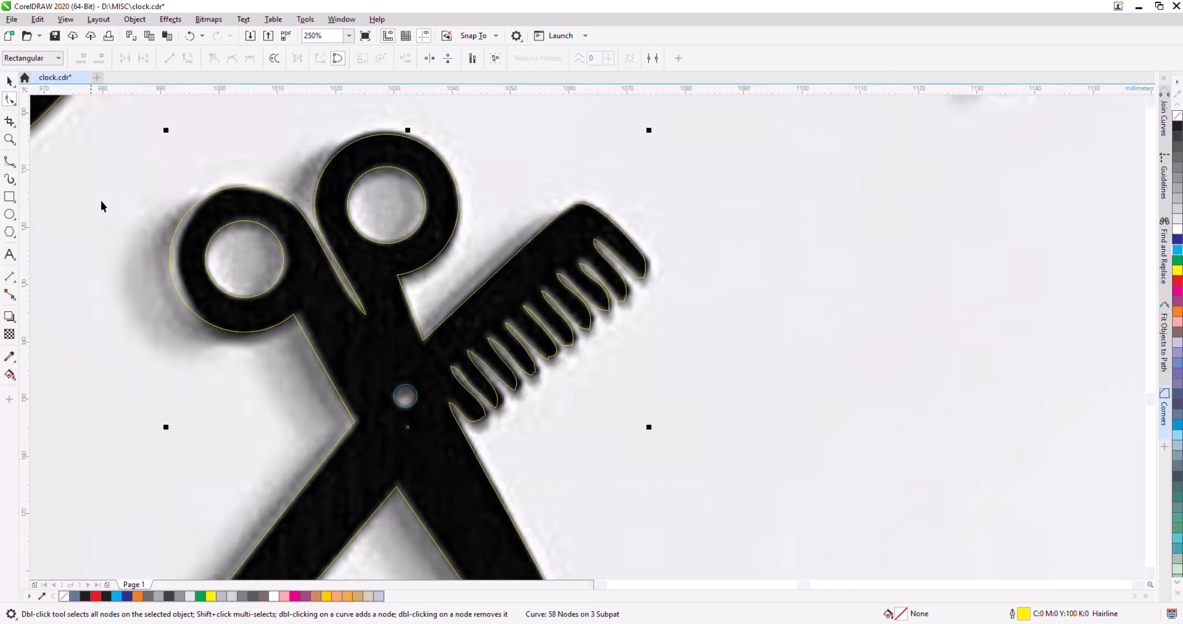
# Place a copy of the reference photo and the scissors outline beside the original on its right.
pyautogui.scroll(-6, 225, 328)
pyautogui.scroll(-2, 349, 320)
pyautogui.moveTo(349, 321); pyautogui.dragTo(674, 321)
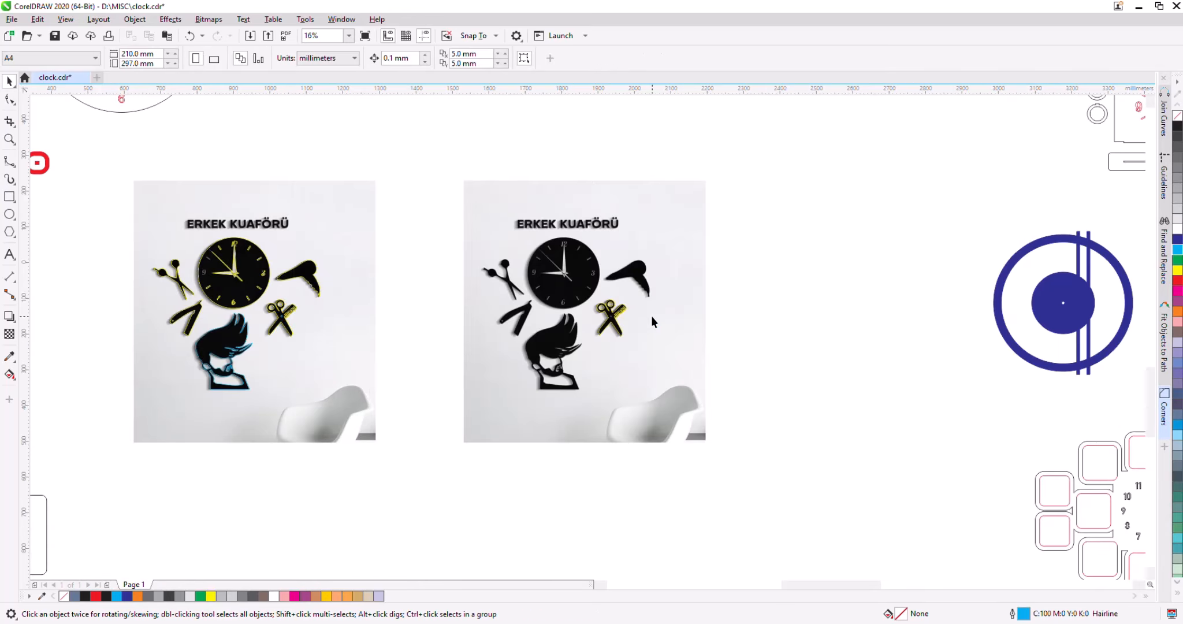
# Rotate the copied photo and outline together by about 47.7° so that the comb stands upright.
pyautogui.click(664, 243)
pyautogui.moveTo(710, 176); pyautogui.dragTo(566, 134)
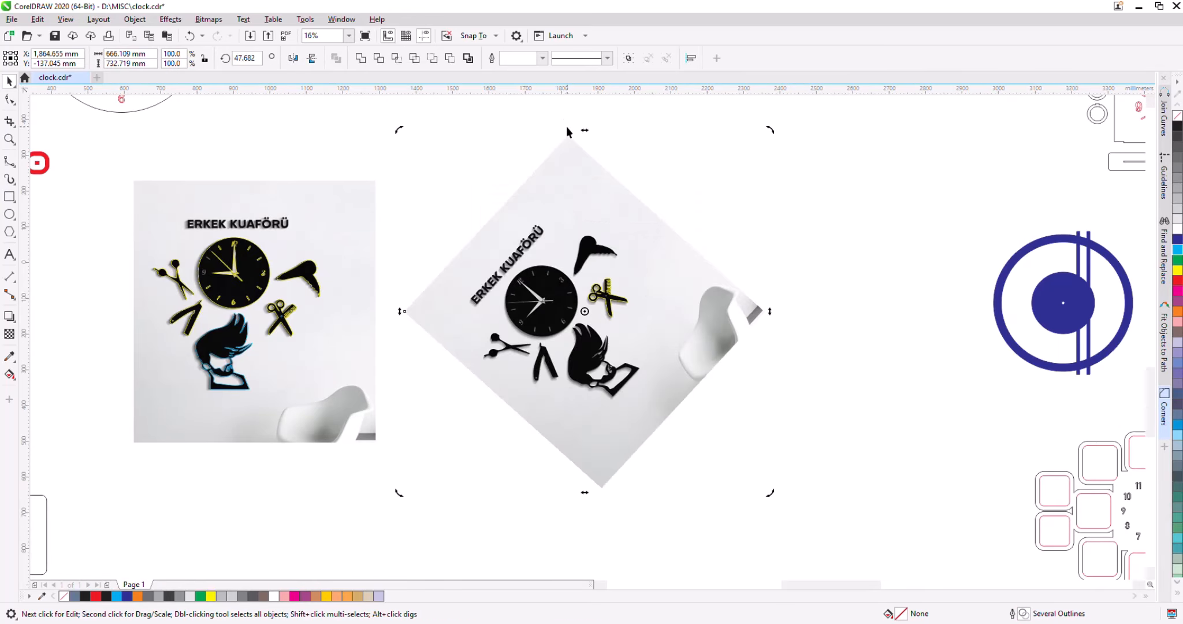
pyautogui.scroll(8, 627, 289)
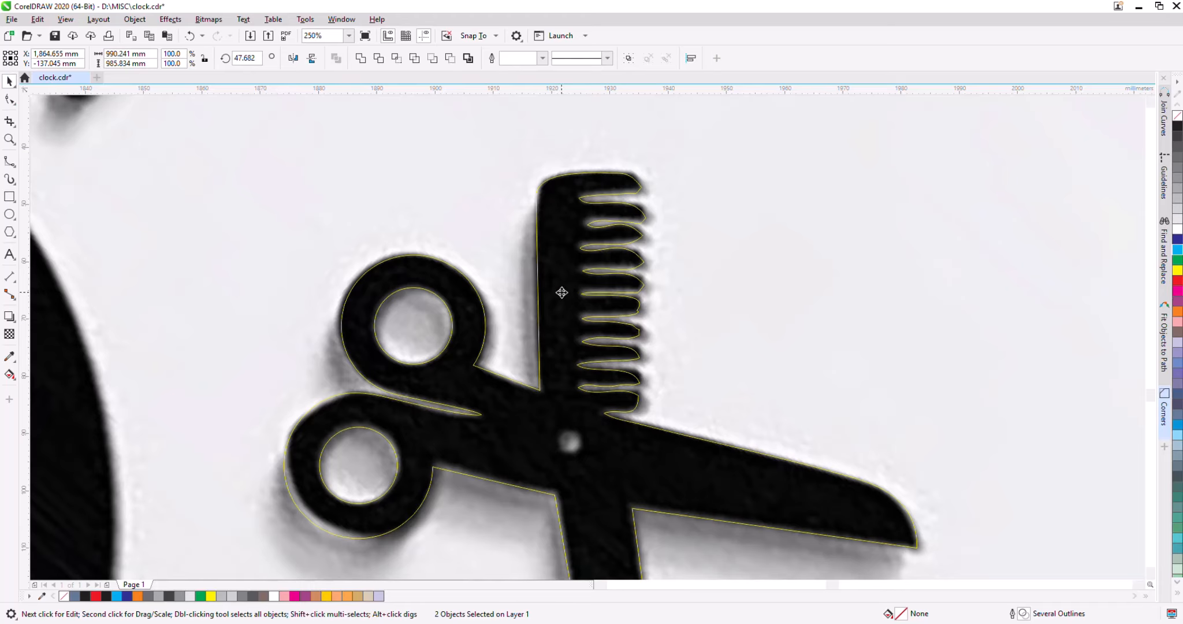
pyautogui.moveTo(541, 243); pyautogui.dragTo(356, 227)
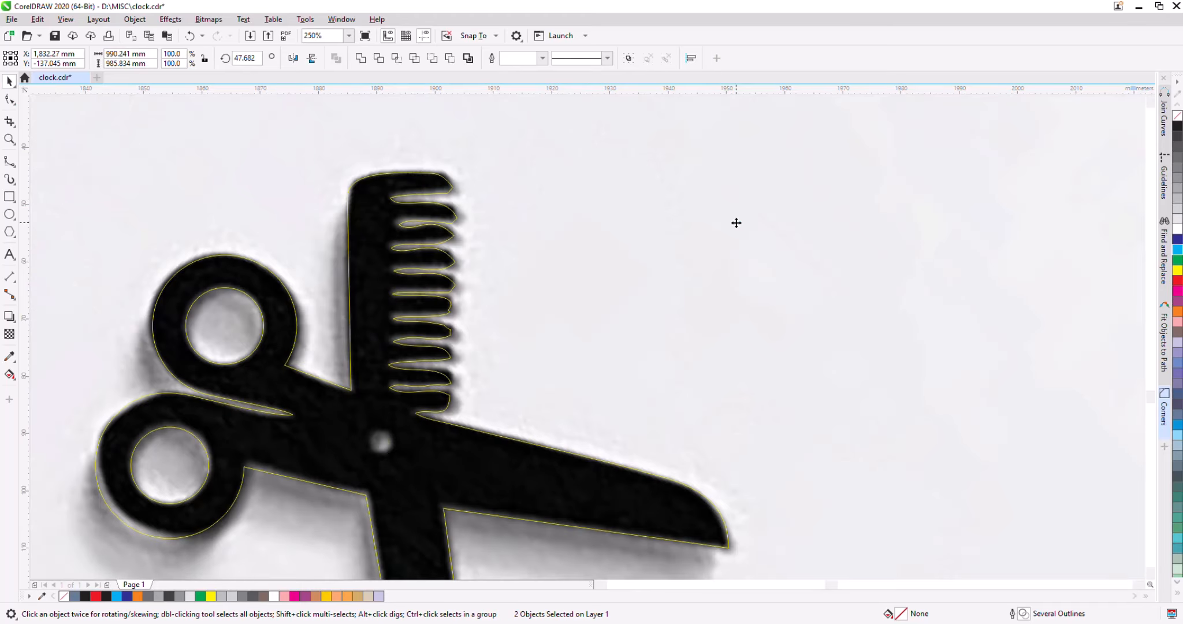
pyautogui.scroll(-2, 736, 223)
pyautogui.hotkey('ctrl', 'z')
pyautogui.scroll(-2, 670, 235)
pyautogui.press('Escape')
# Move the scissors outline sideways off the rotated photo, leaving the pictured comb uncovered.
pyautogui.scroll(3, 678, 237)
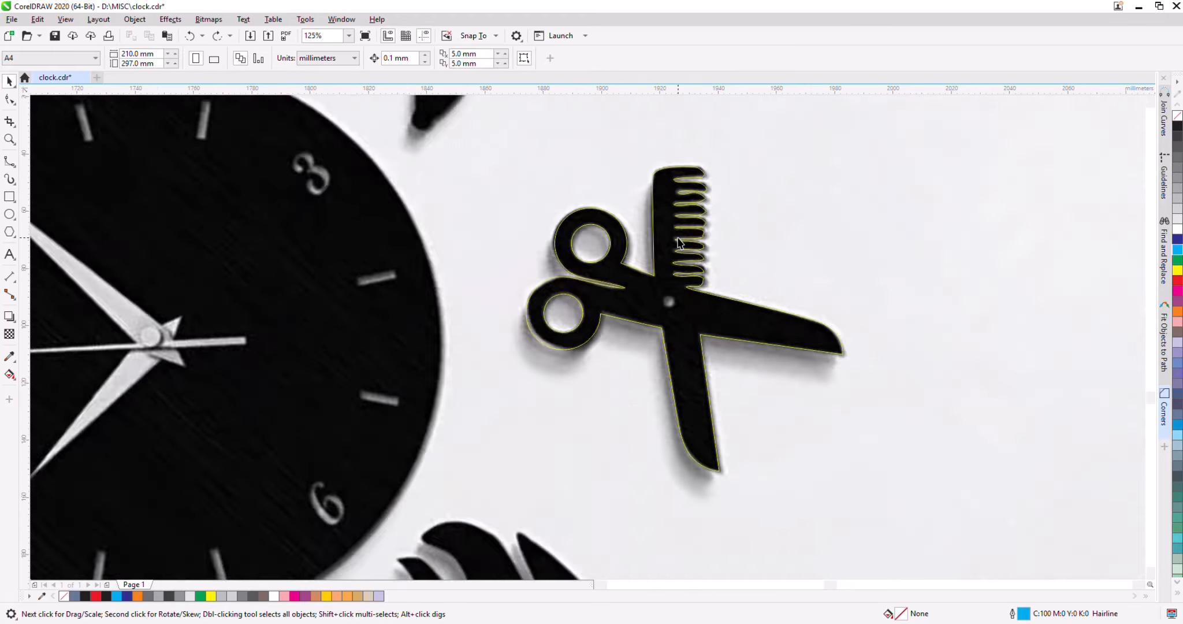
pyautogui.scroll(2, 679, 243)
pyautogui.click(322, 245)
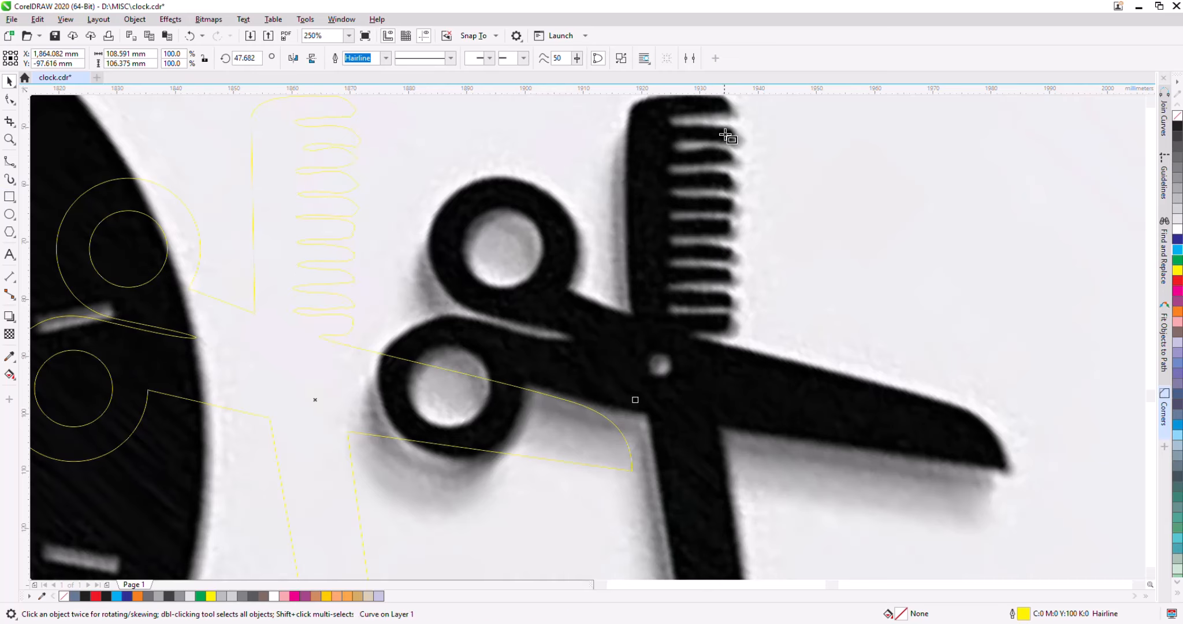
# Draw a rectangle about 12 mm by 2.6 mm over a comb tooth and round the two corners at the tooth's tip.
pyautogui.scroll(2, 725, 135)
pyautogui.press('F6')
pyautogui.moveTo(597, 215); pyautogui.dragTo(738, 244)
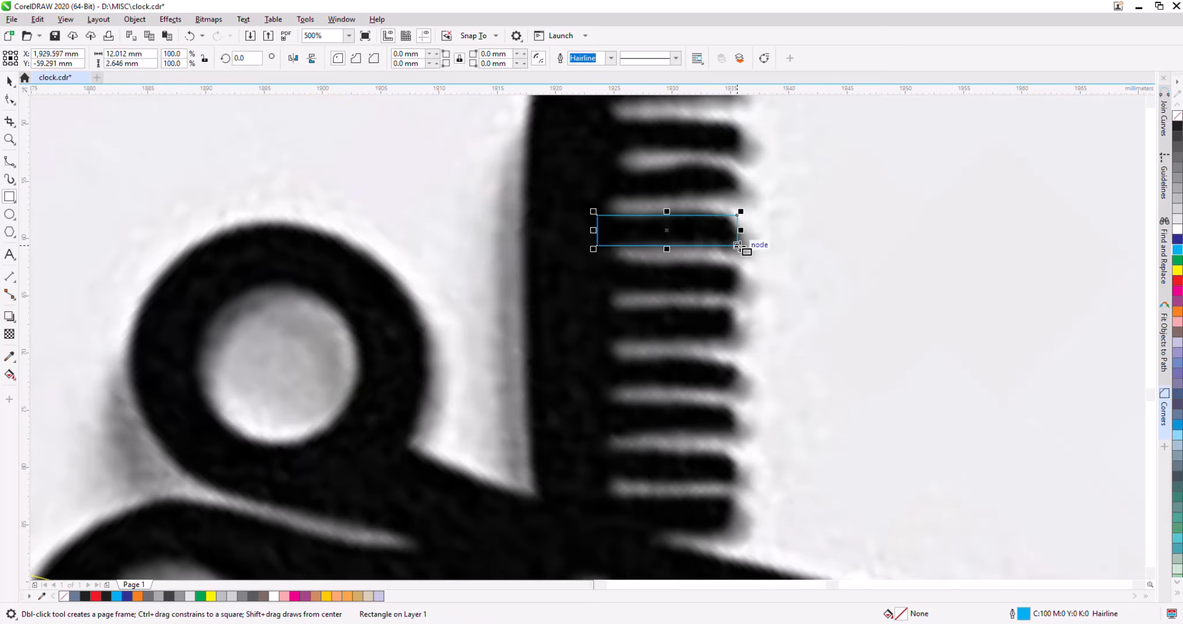
pyautogui.press('F10')
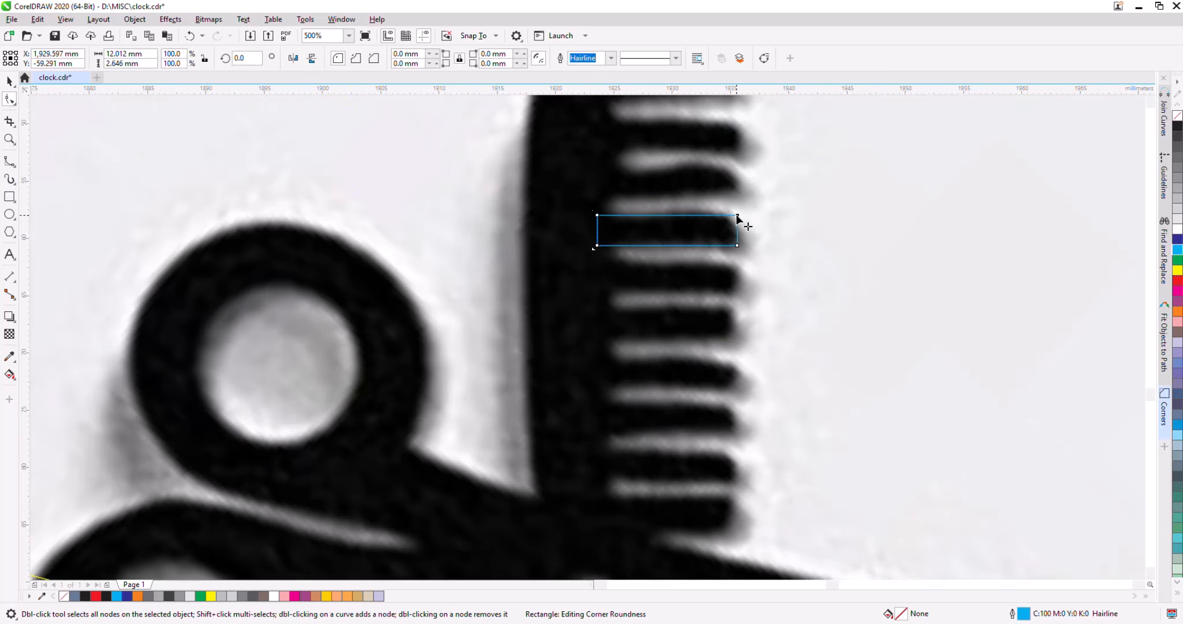
pyautogui.moveTo(730, 242); pyautogui.dragTo(726, 242)
pyautogui.hotkey('ctrl', 'q')
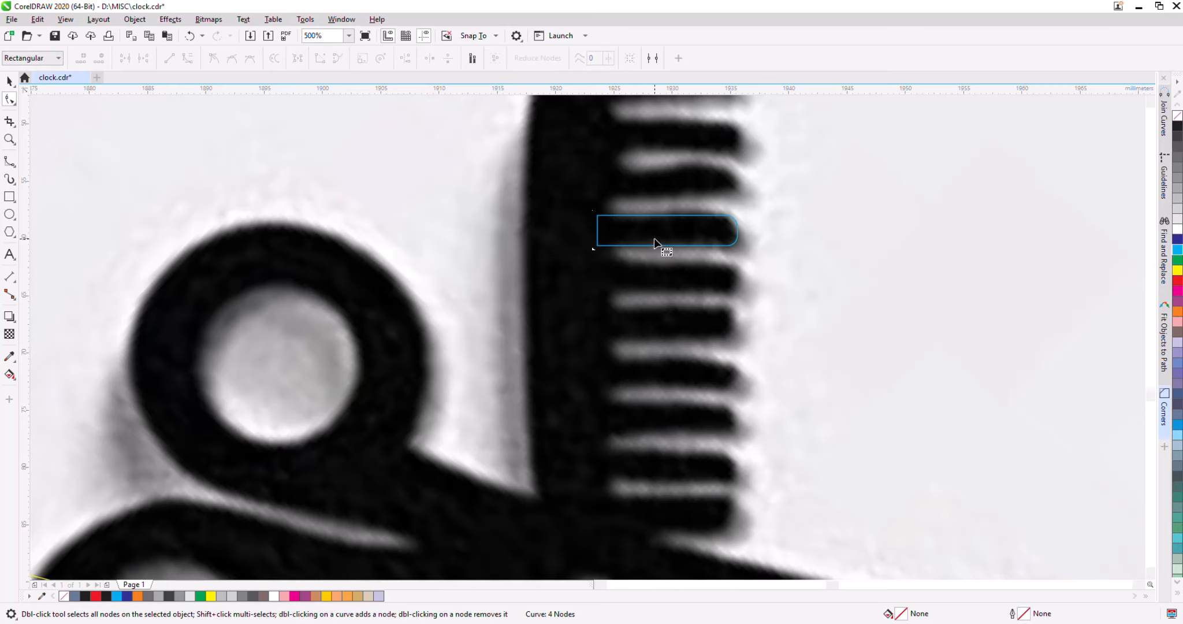
# Reduce the rounded rectangle's height to about 2.17 mm to fit the comb tooth.
pyautogui.press('space')
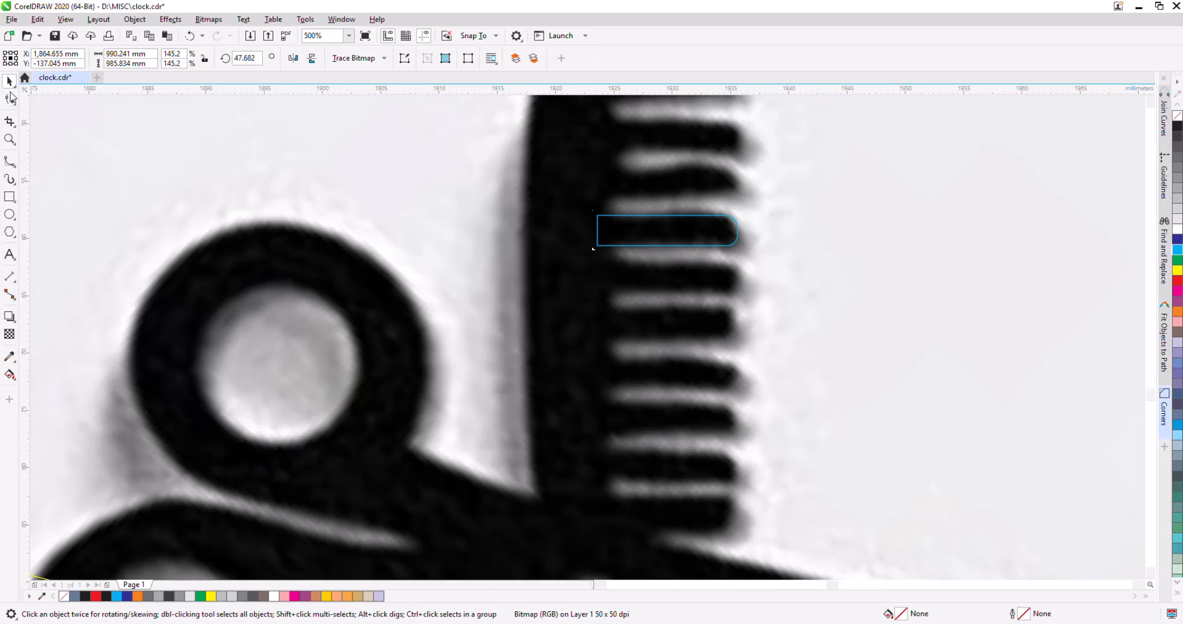
pyautogui.moveTo(686, 243); pyautogui.dragTo(685, 244)
pyautogui.scroll(-2, 628, 260)
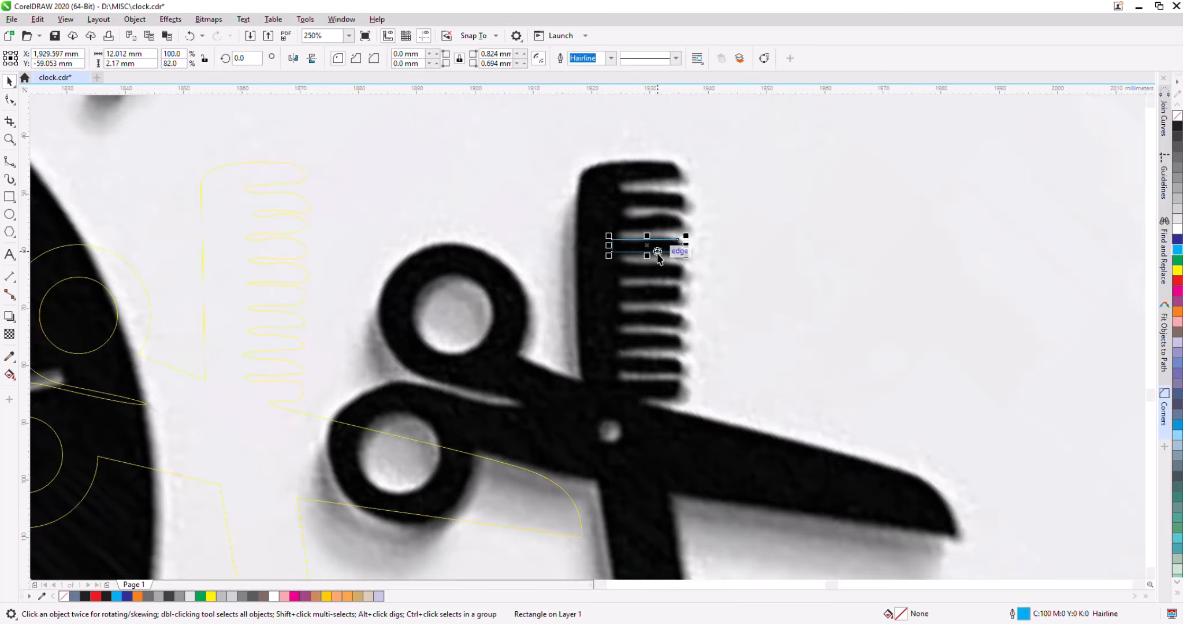
# Move the rounded rectangle onto the comb's lowest tooth and place a copy on the tooth above it.
pyautogui.scroll(4, 647, 396)
pyautogui.moveTo(660, 343); pyautogui.dragTo(678, 267)
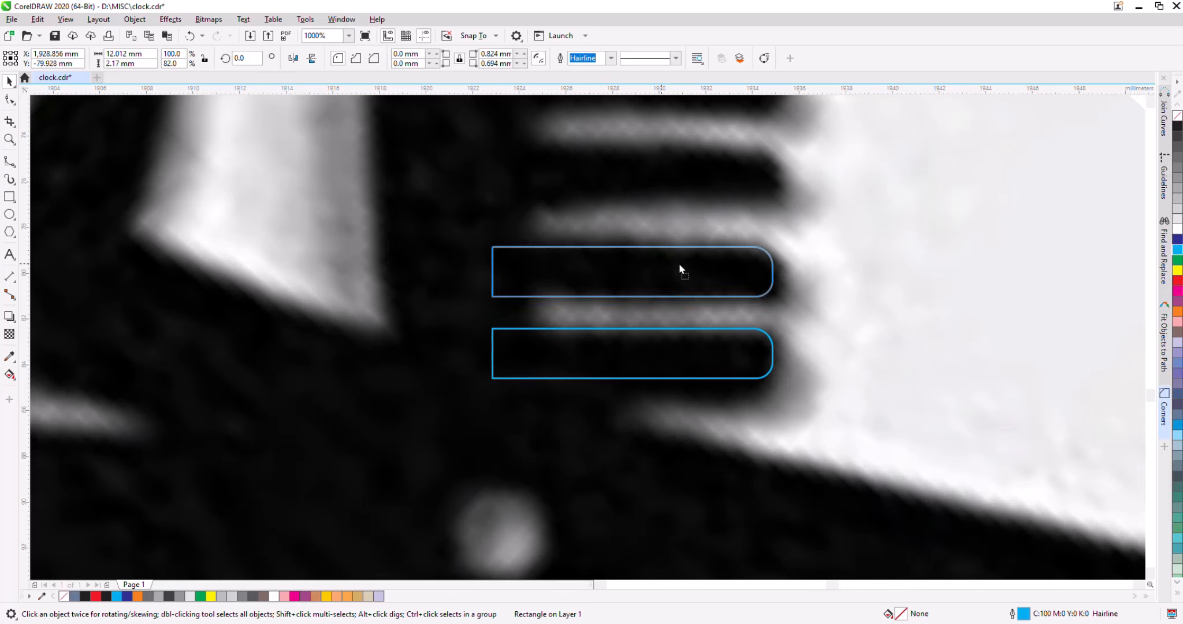
pyautogui.press('Escape')
# Copy the rounded rectangle onto the third and fourth teeth from the bottom and nudge the second one into line with its tooth.
pyautogui.scroll(-4, 522, 399)
pyautogui.click(557, 387)
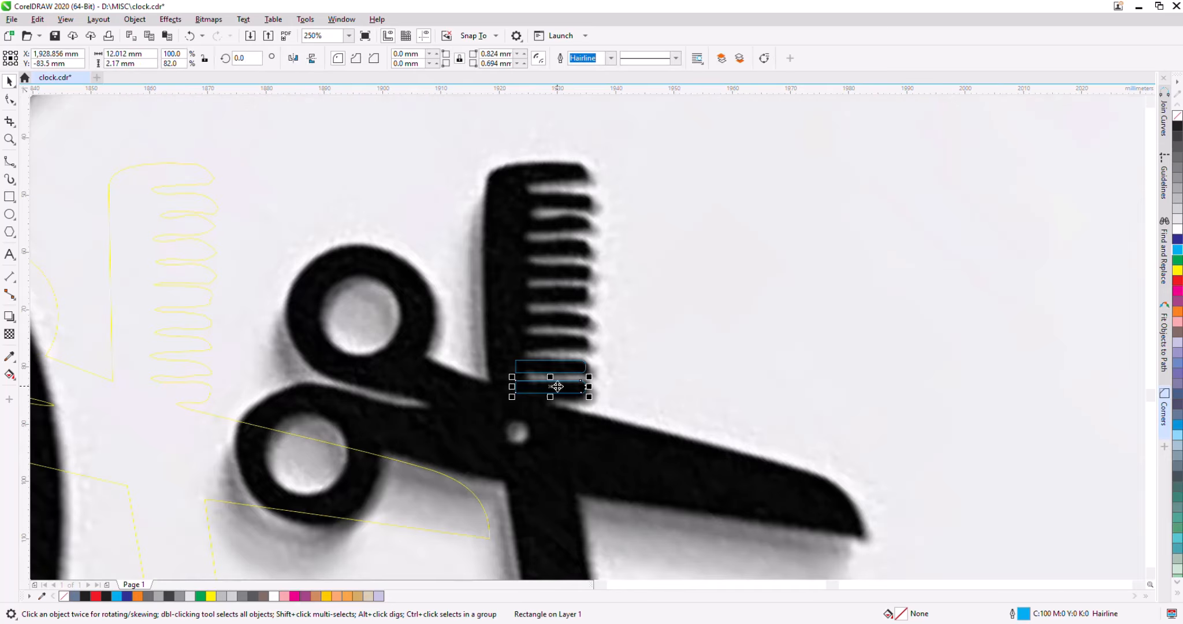
pyautogui.moveTo(575, 346); pyautogui.dragTo(575, 344)
pyautogui.click(662, 376)
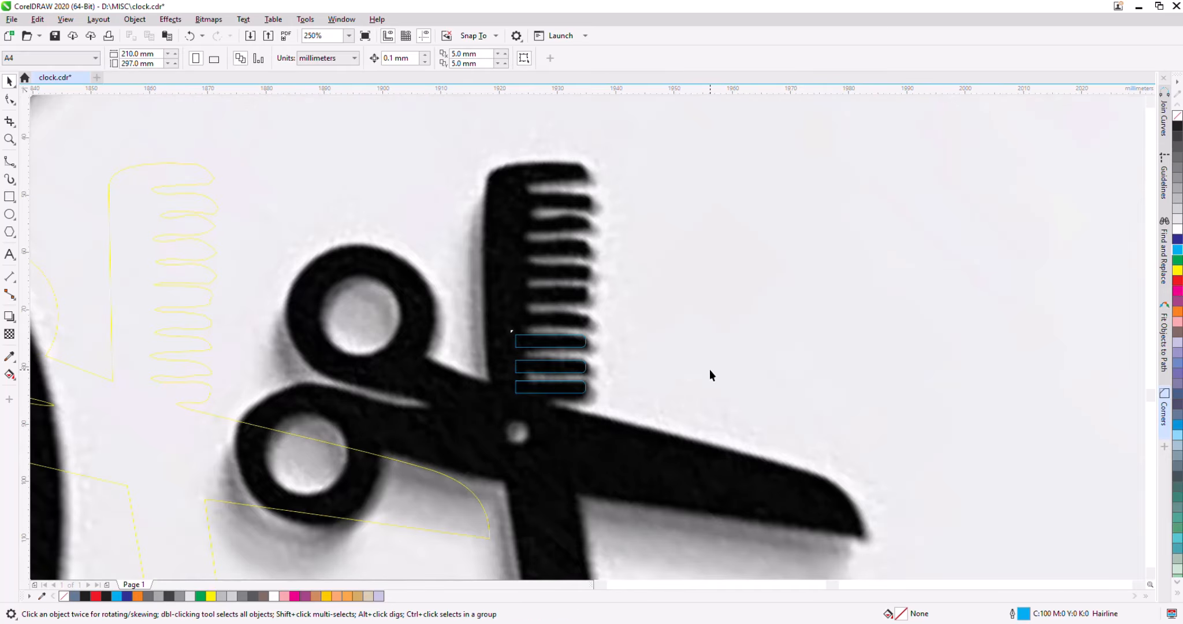
pyautogui.scroll(4, 554, 373)
pyautogui.click(576, 365)
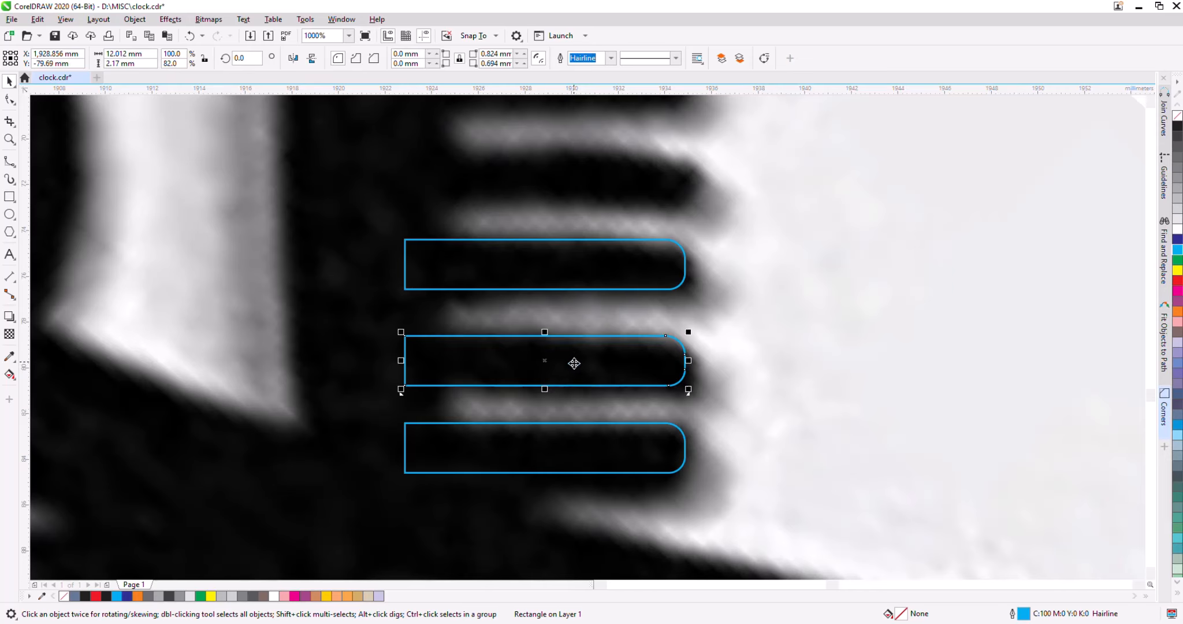
pyautogui.scroll(-2, 576, 365)
pyautogui.click(562, 334)
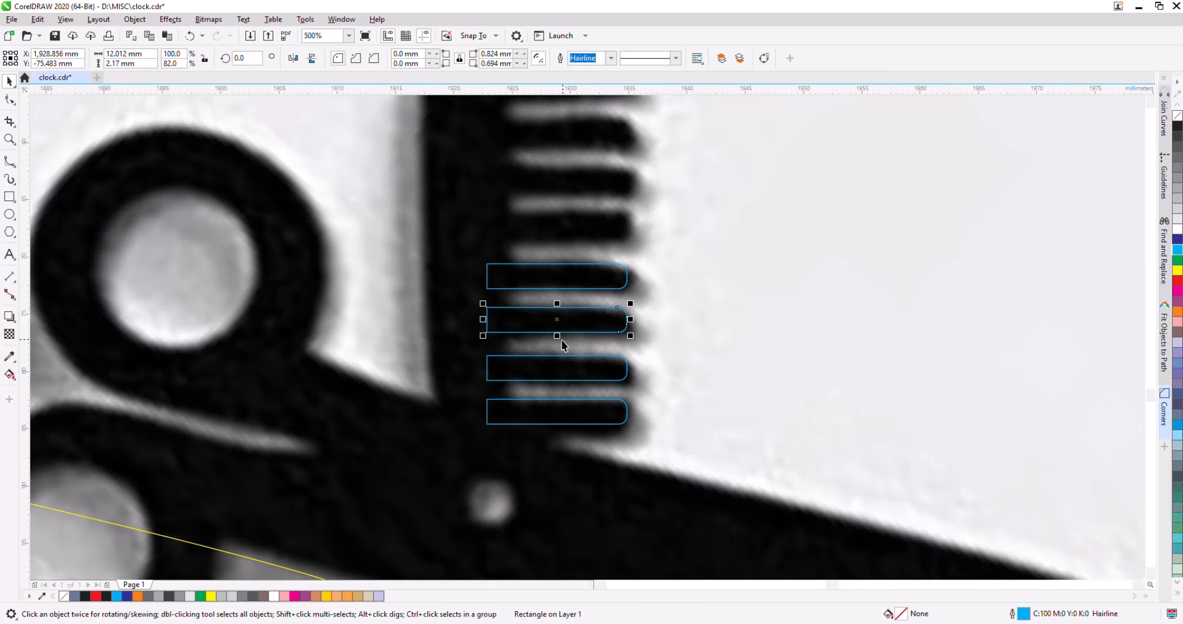
pyautogui.scroll(4, 546, 372)
pyautogui.scroll(-4, 575, 296)
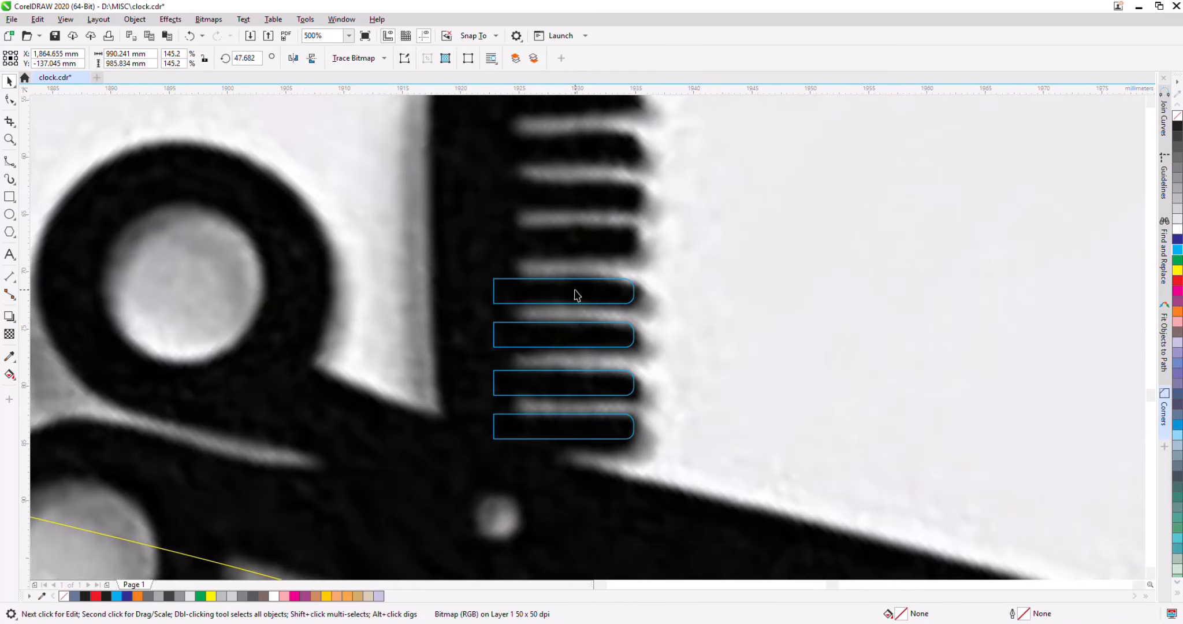
# Copy the rounded tooth rectangles upward onto the comb's next three teeth.
pyautogui.click(575, 294)
pyautogui.rightClick(577, 284)
pyautogui.click(624, 290)
pyautogui.click(546, 298)
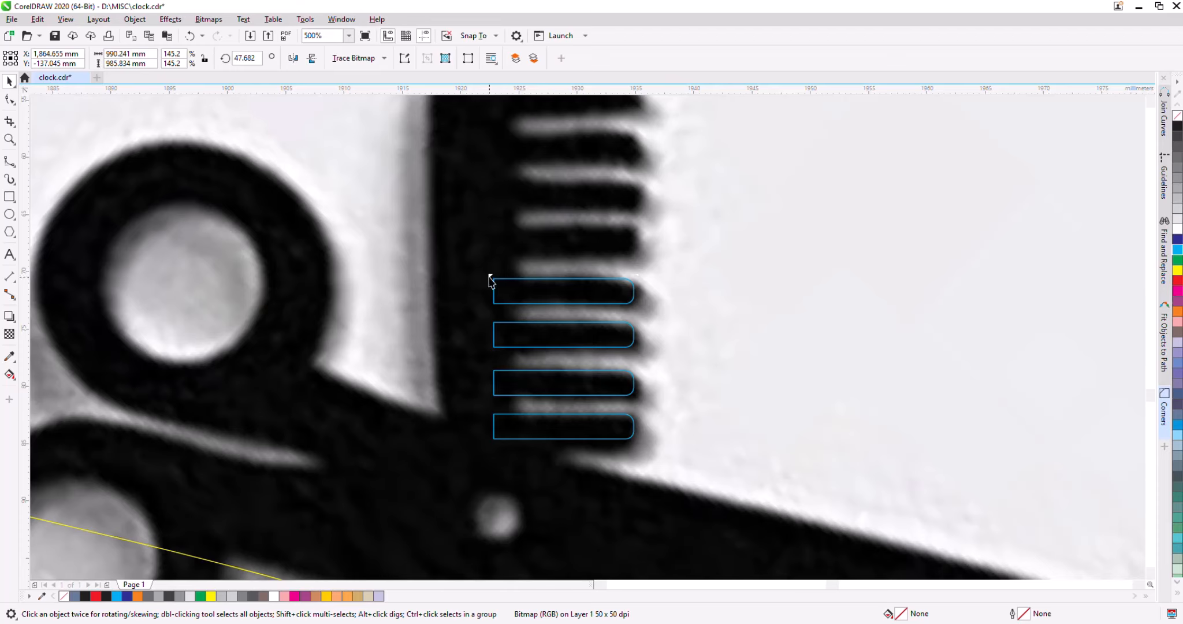
pyautogui.click(529, 303)
pyautogui.moveTo(546, 259); pyautogui.dragTo(560, 164)
pyautogui.scroll(-2, 536, 311)
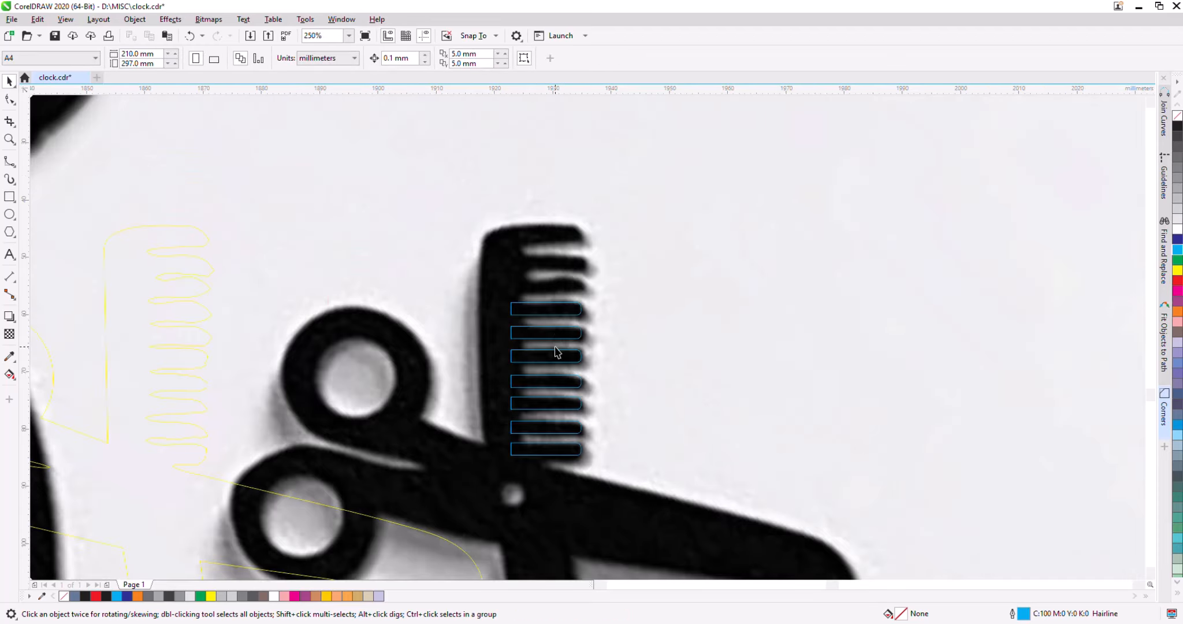
# Copy the rounded rectangles onto the next two teeth, leaving only the comb's topmost tooth without one.
pyautogui.scroll(2, 555, 350)
pyautogui.click(603, 317)
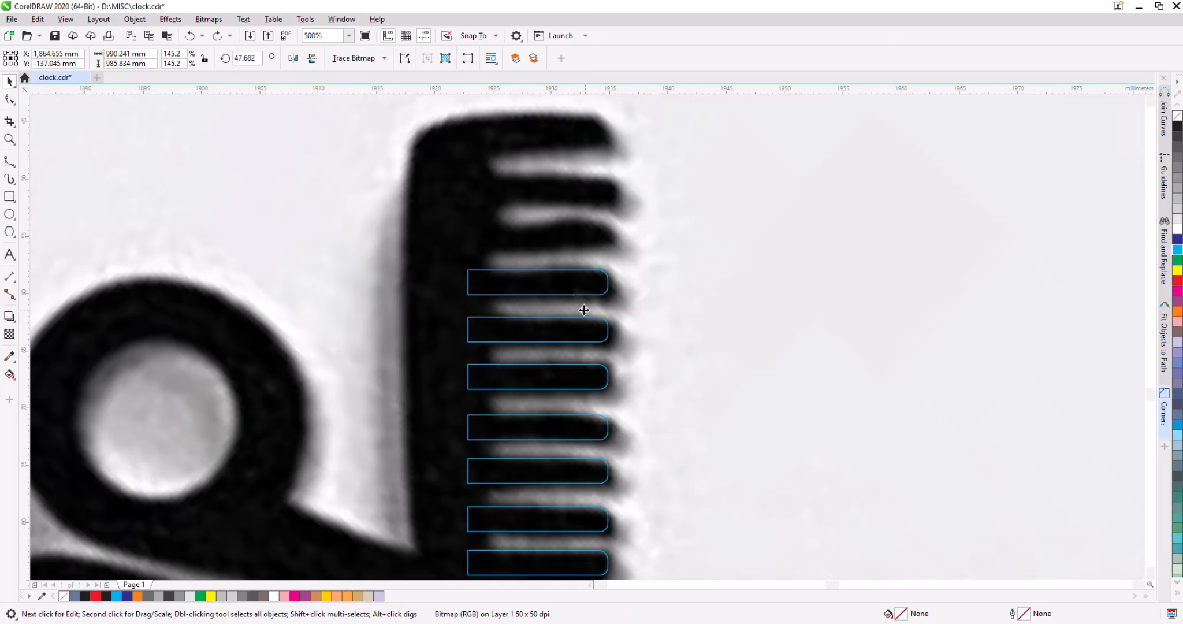
pyautogui.click(558, 294)
pyautogui.moveTo(562, 247); pyautogui.dragTo(575, 144)
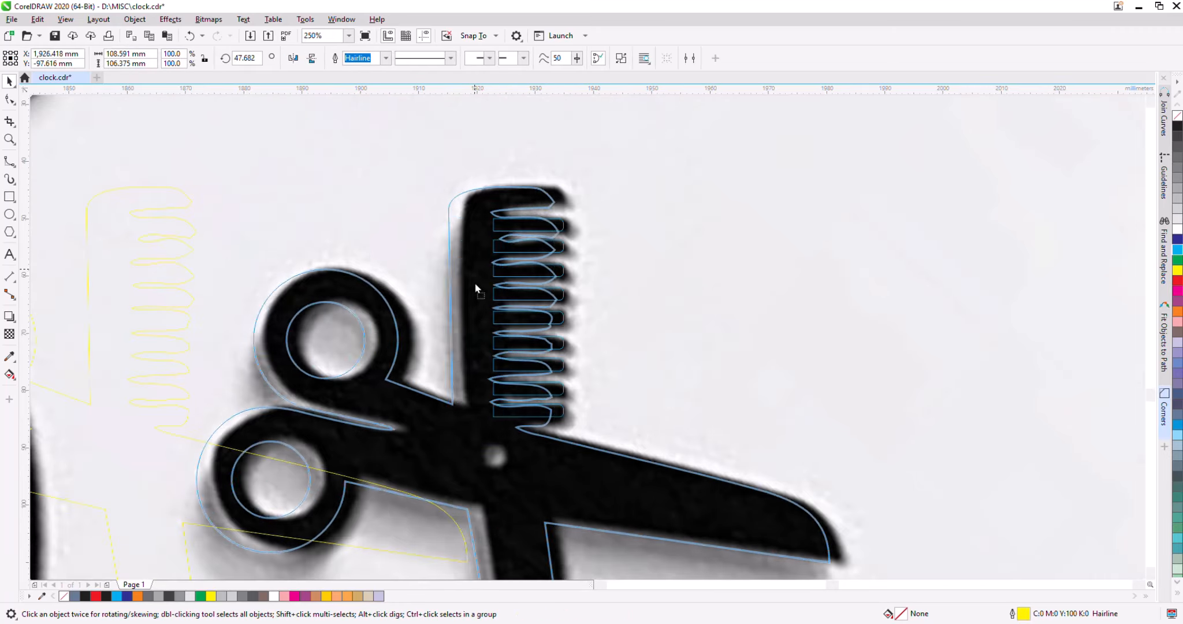
# Align the scissors outline with the rotated photo again and pull its notch node below the lowest tooth inward behind that tooth.
pyautogui.moveTo(488, 281); pyautogui.dragTo(497, 280)
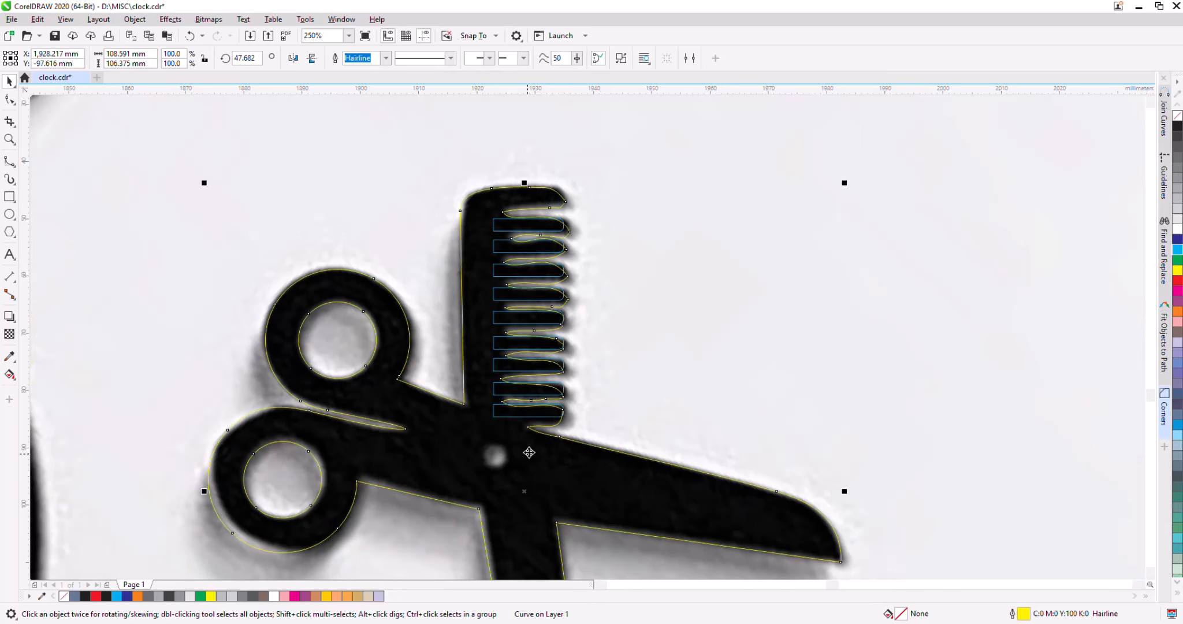
pyautogui.scroll(3, 529, 452)
pyautogui.press('F10')
pyautogui.moveTo(503, 406); pyautogui.dragTo(446, 357)
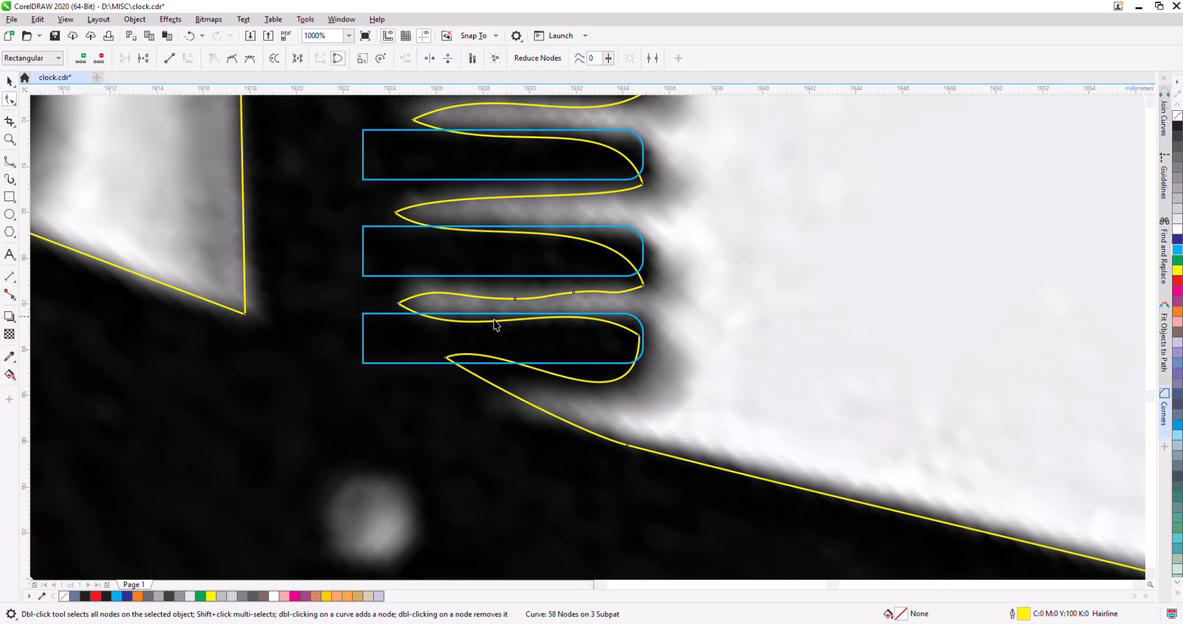
# Nudge the two lowest tooth rectangles down so that they match the comb teeth in the photo.
pyautogui.press('space')
pyautogui.moveTo(561, 357); pyautogui.dragTo(521, 376)
pyautogui.press('Down')
pyautogui.press('Down')
pyautogui.click(605, 470)
# Delete the traced nodes of the comb's lower teeth from the scissors outline, leaving the rounded rectangles in place.
pyautogui.click(633, 450)
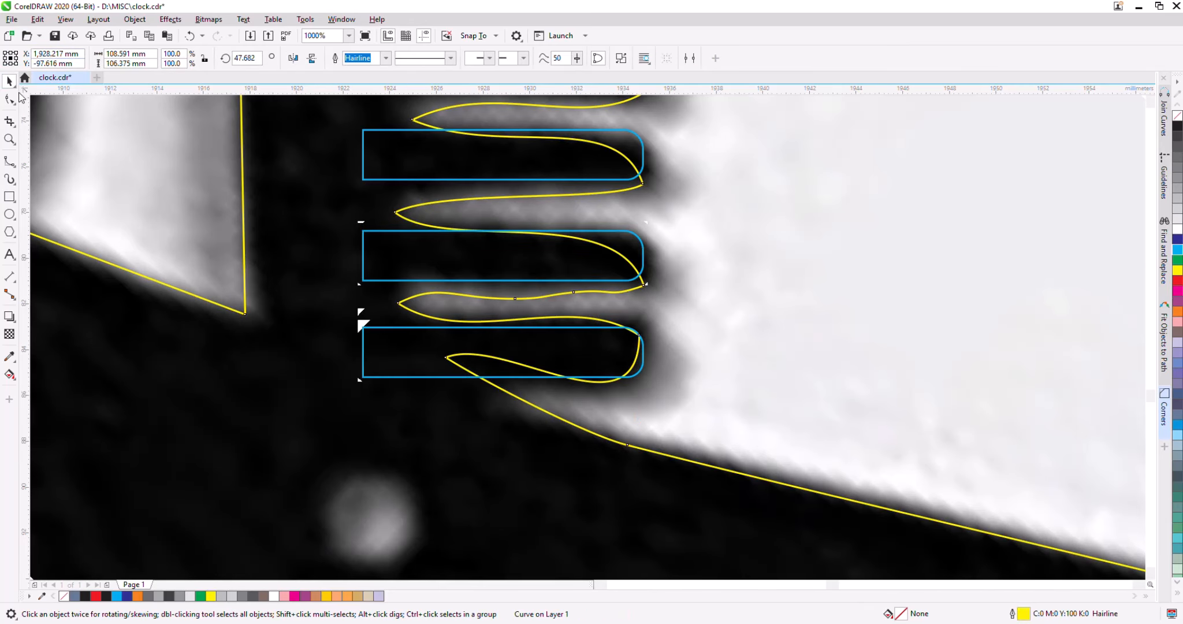
pyautogui.press('F10')
pyautogui.scroll(-1, 472, 359)
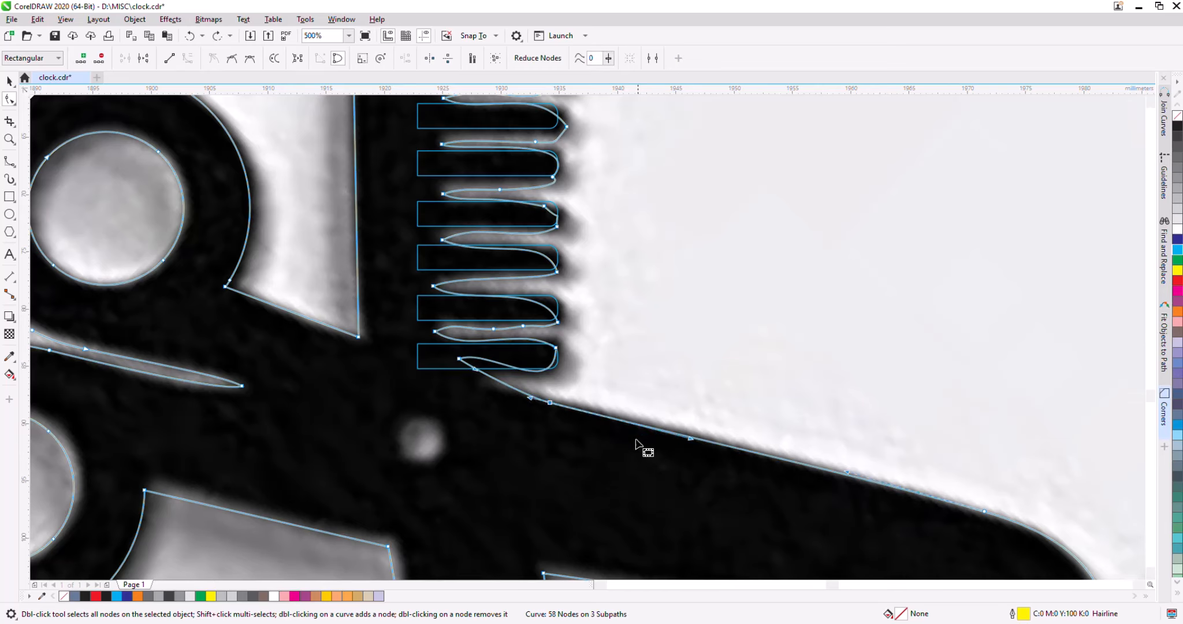
pyautogui.scroll(-1, 518, 372)
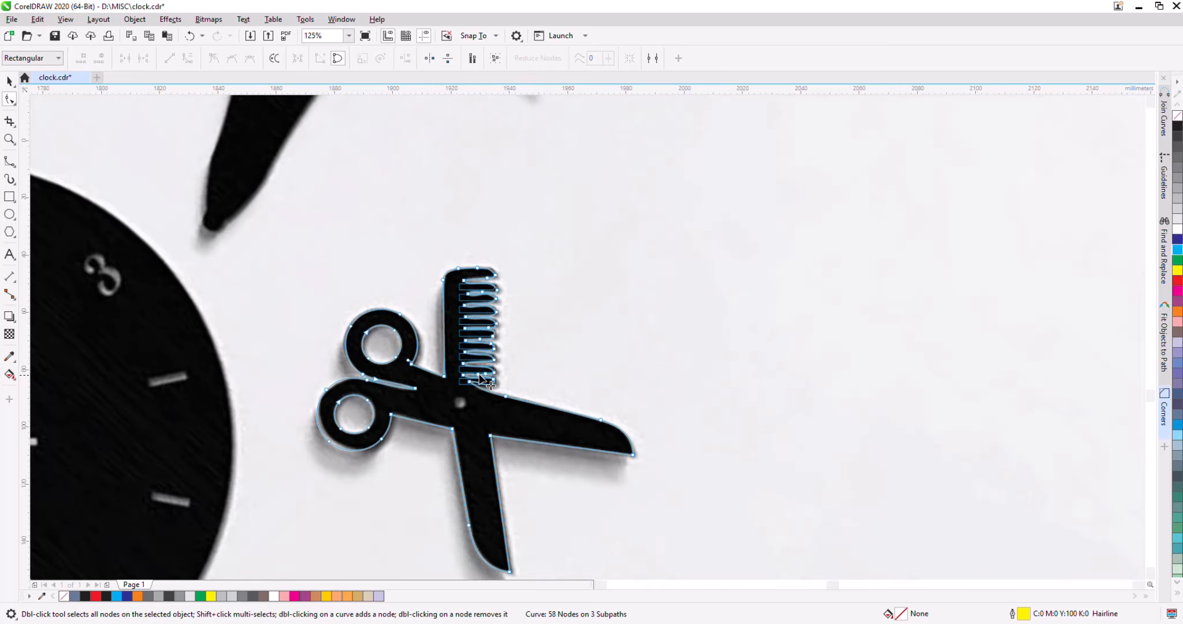
pyautogui.scroll(1, 536, 311)
pyautogui.moveTo(553, 414); pyautogui.dragTo(399, 166)
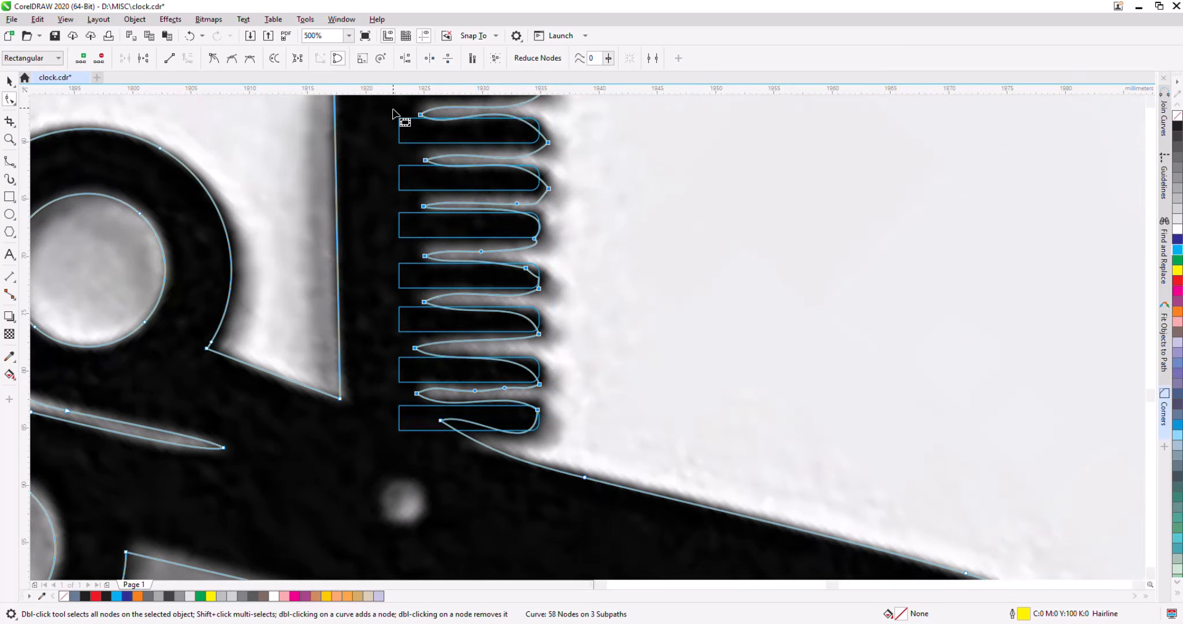
pyautogui.press('Delete')
# Delete the remaining traced nodes of the second and third teeth and pull the notch node under the topmost tooth into the comb's spine.
pyautogui.scroll(-1, 446, 440)
pyautogui.scroll(1, 447, 217)
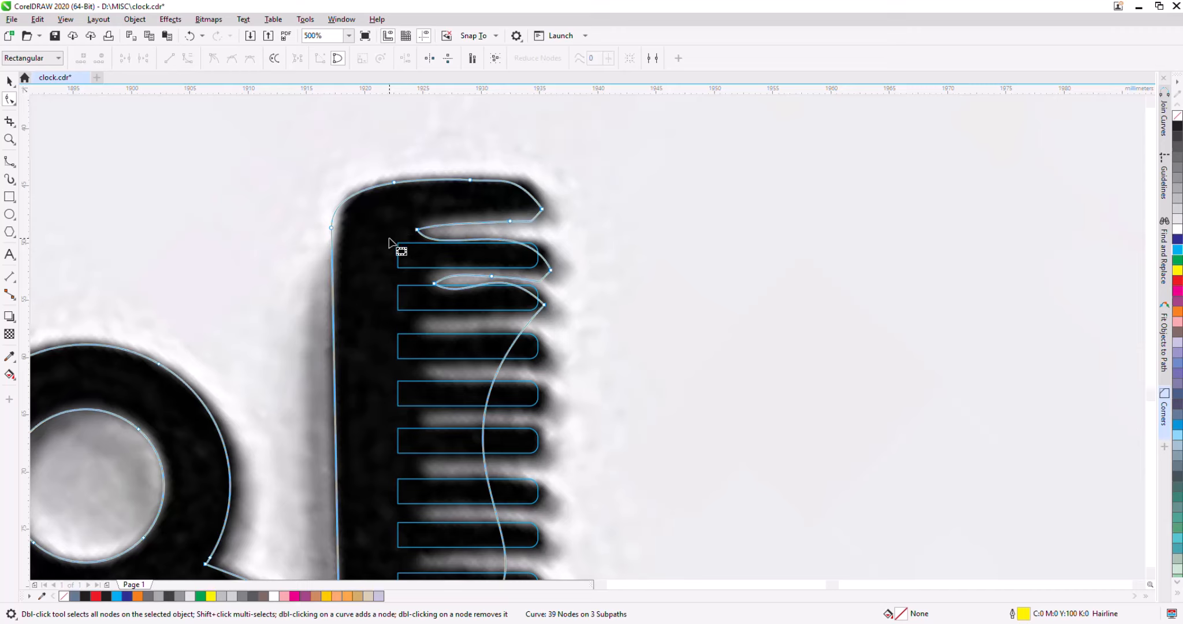
pyautogui.moveTo(397, 241); pyautogui.dragTo(601, 346)
pyautogui.press('Delete')
pyautogui.moveTo(417, 229); pyautogui.dragTo(363, 222)
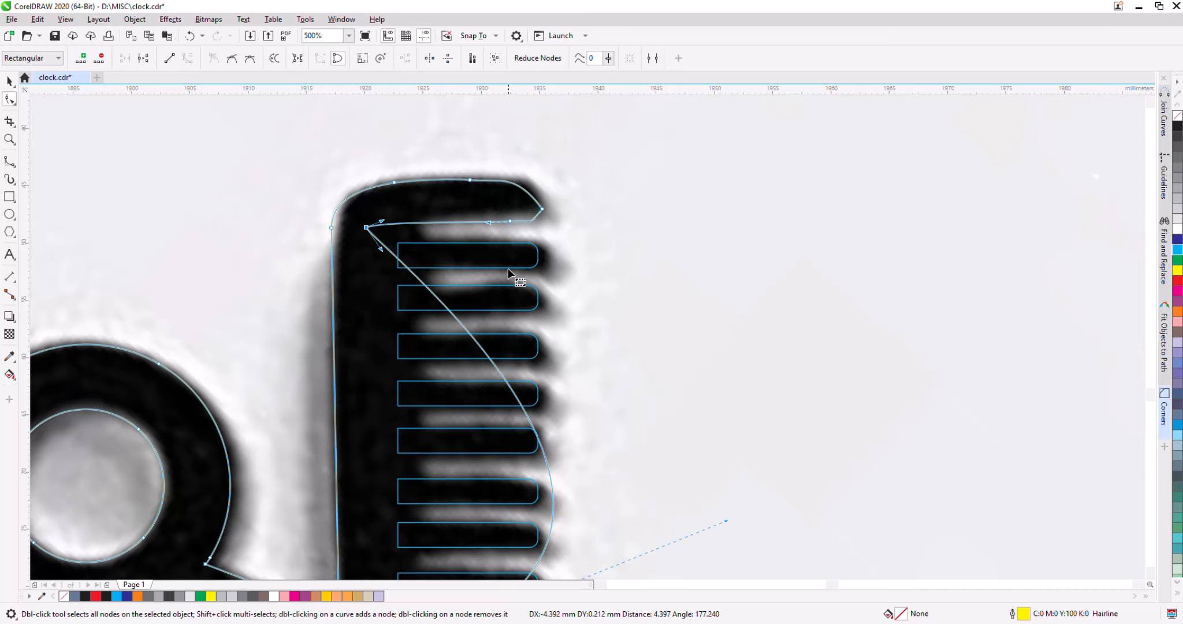
# Move the outline's node beside the lowest tooth into the comb's spine so that the inner edge runs behind the tooth rectangles.
pyautogui.scroll(-1, 550, 398)
pyautogui.doubleClick(545, 430)
pyautogui.moveTo(546, 430); pyautogui.dragTo(454, 429)
pyautogui.rightClick(454, 474)
pyautogui.click(497, 324)
pyautogui.rightClick(454, 473)
pyautogui.click(490, 351)
pyautogui.scroll(2, 469, 265)
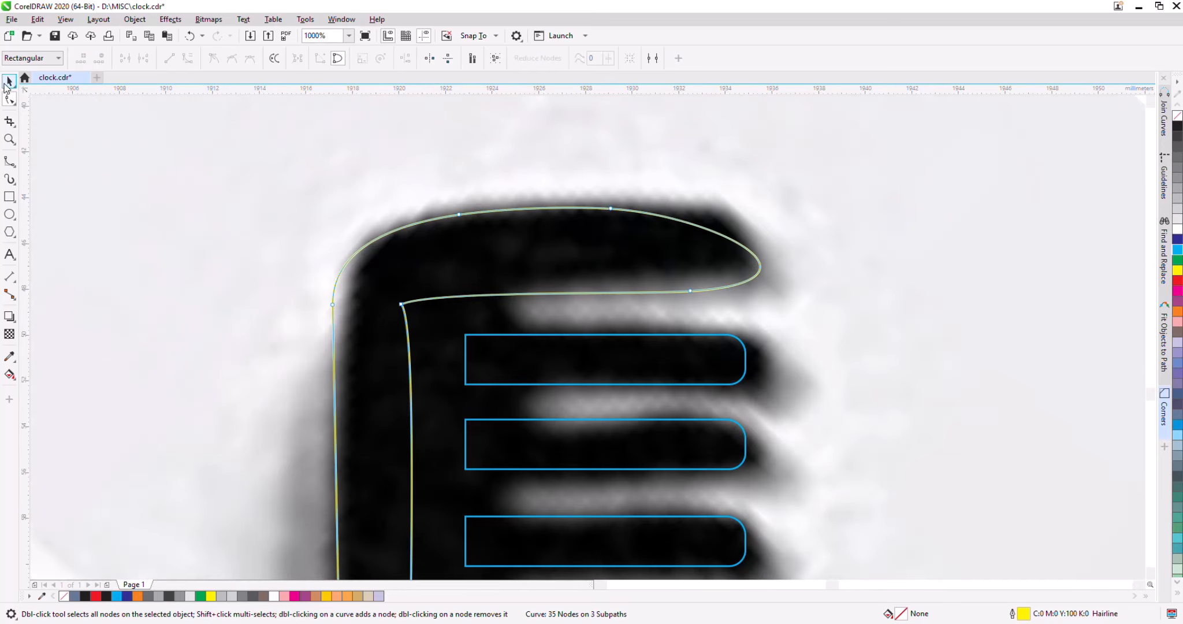
# Copy the rounded tooth rectangle onto the comb's topmost tooth and stretch it to that tooth's height.
pyautogui.press('space')
pyautogui.moveTo(591, 343); pyautogui.dragTo(605, 203)
pyautogui.click(626, 283)
pyautogui.click(9, 98)
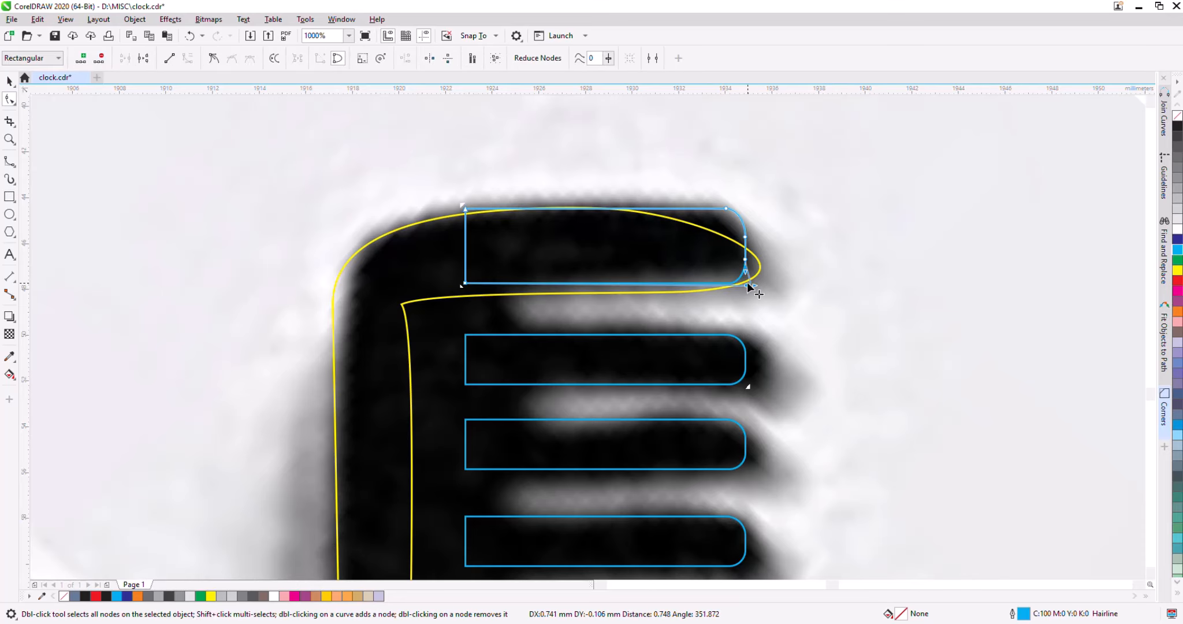
# Draw a rectangle about 12 by 3.3 mm over the topmost tooth and round its upper outer corner to about 1.6 mm.
pyautogui.click(10, 196)
pyautogui.moveTo(465, 209)
pyautogui.mouseDown()
pyautogui.moveTo(622, 272)
pyautogui.moveTo(765, 251)
pyautogui.moveTo(745, 254)
pyautogui.mouseUp()
pyautogui.moveTo(605, 256); pyautogui.dragTo(605, 283)
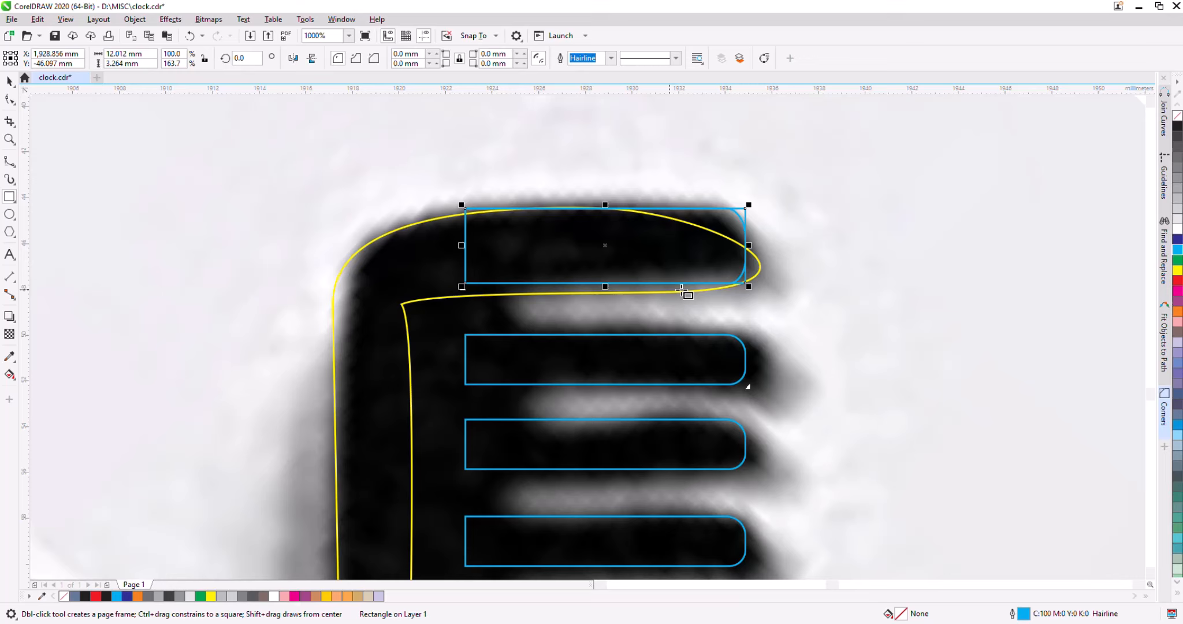
pyautogui.click(11, 81)
pyautogui.click(741, 242)
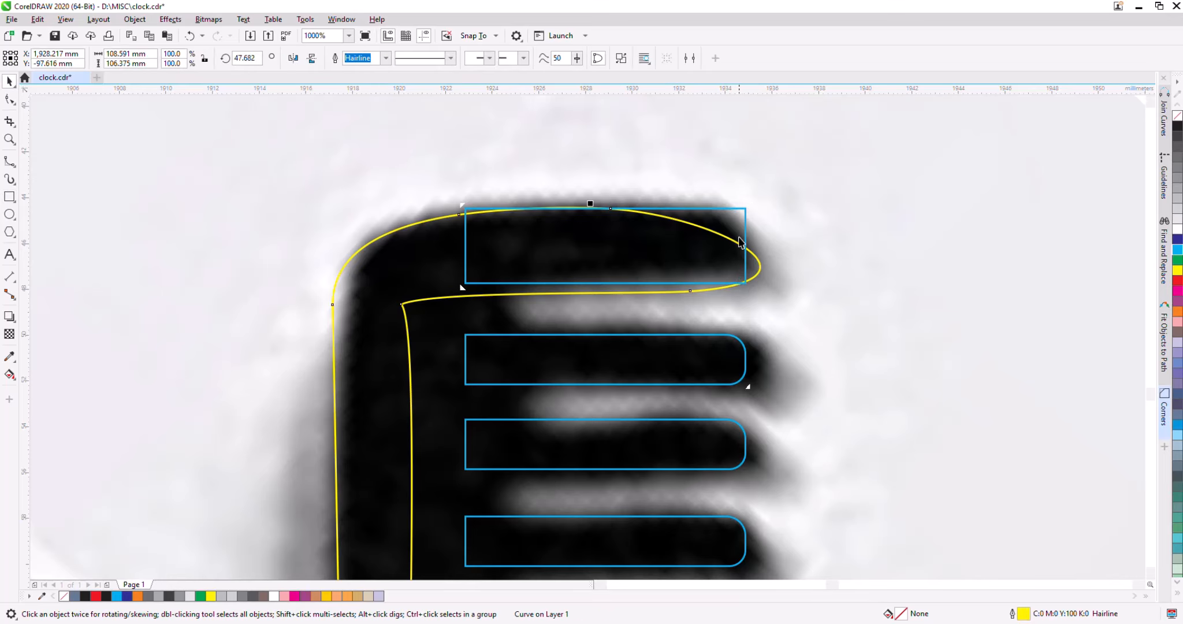
pyautogui.click(745, 234)
pyautogui.click(10, 100)
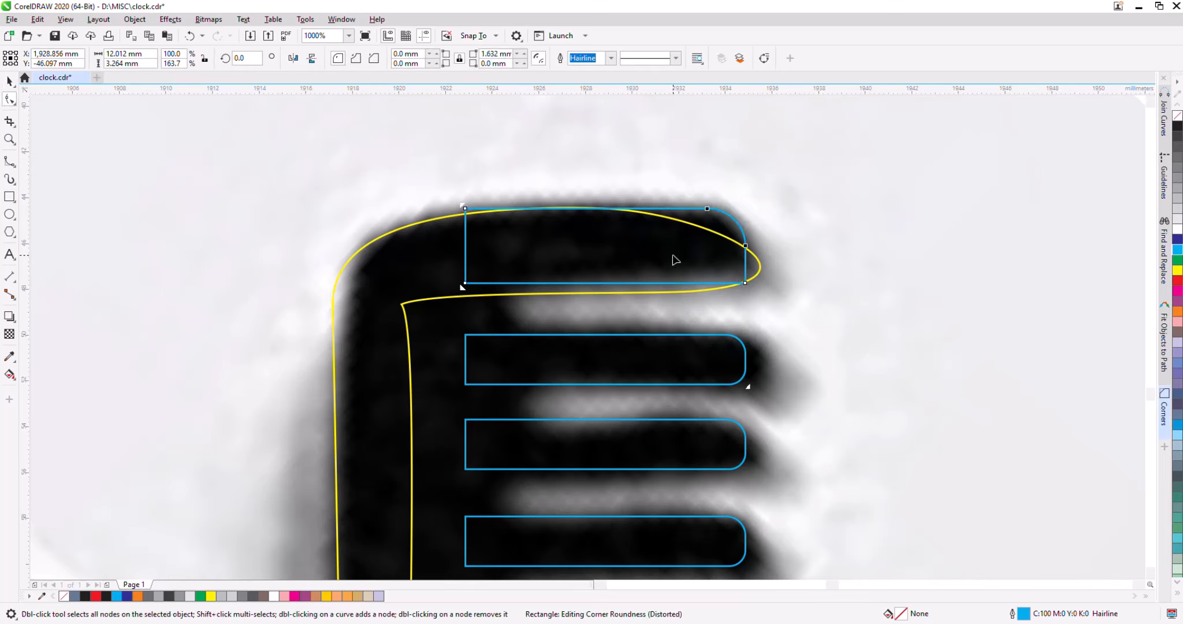
pyautogui.press('space')
# Snap the outline's upper node to the topmost rectangle's inner upper corner and bend the adjoining curve down inside that rectangle.
pyautogui.click(9, 99)
pyautogui.click(391, 257)
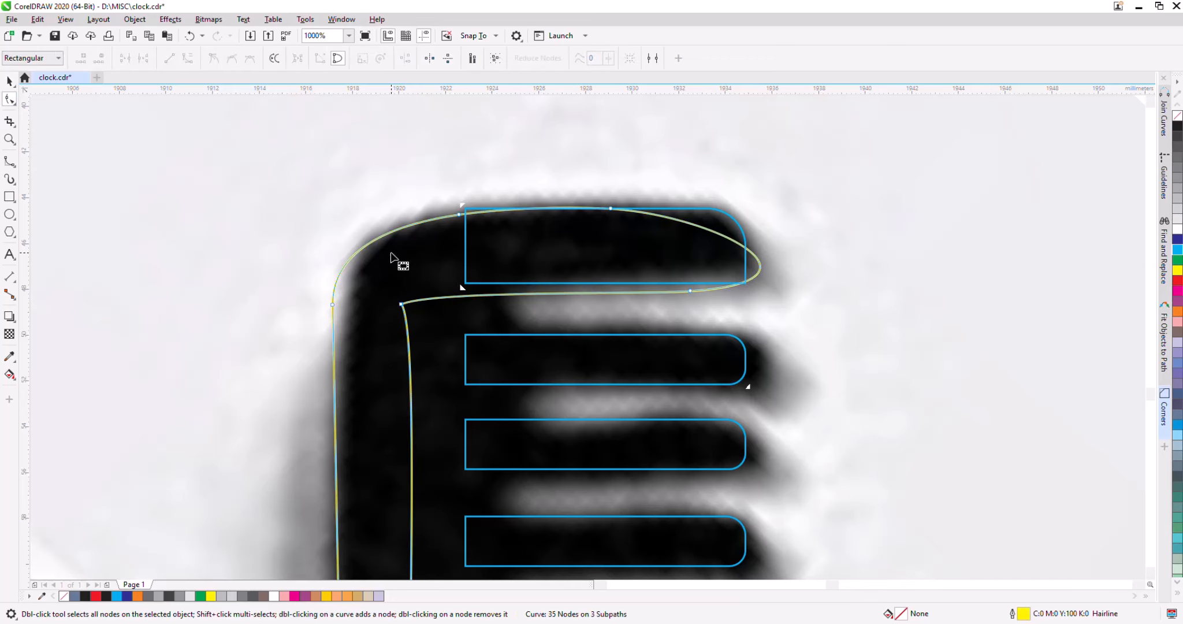
pyautogui.scroll(3, 455, 221)
pyautogui.moveTo(462, 212)
pyautogui.mouseDown()
pyautogui.moveTo(458, 202)
pyautogui.moveTo(473, 202)
pyautogui.mouseUp()
pyautogui.rightClick(764, 205)
pyautogui.click(794, 273)
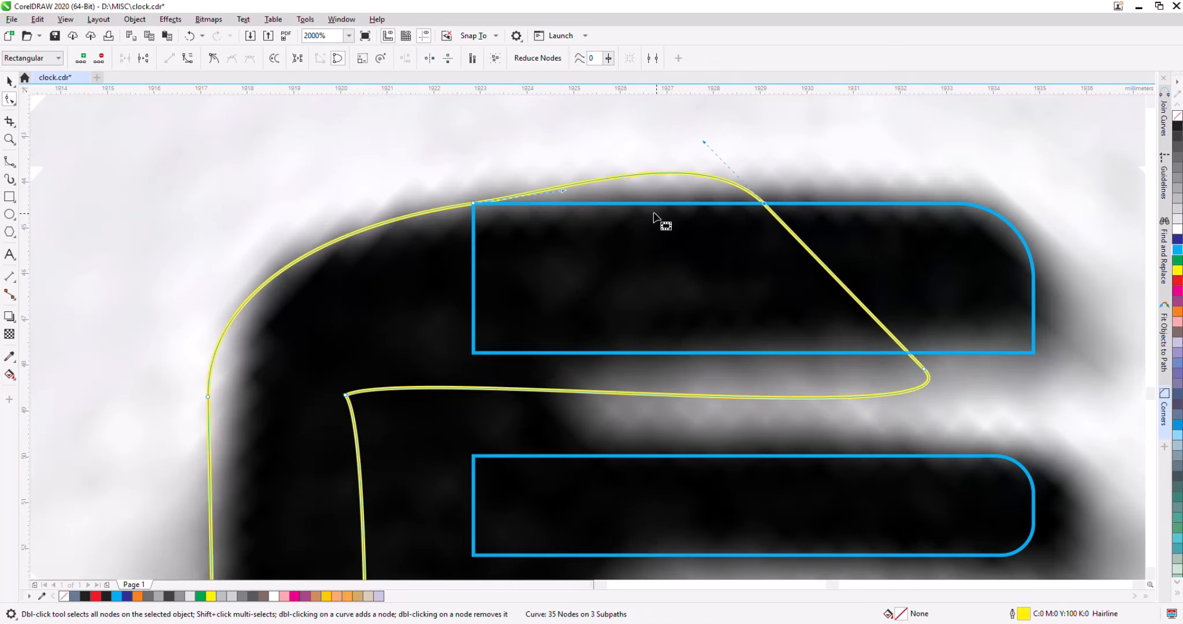
pyautogui.rightClick(473, 203)
pyautogui.click(503, 304)
pyautogui.moveTo(565, 191); pyautogui.dragTo(577, 265)
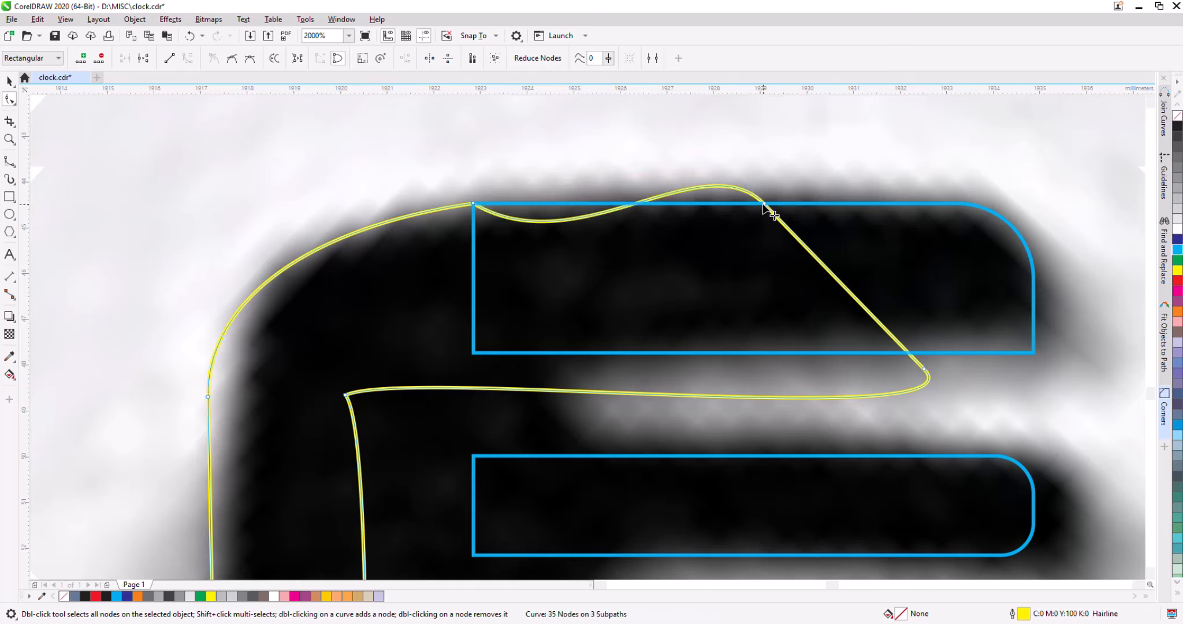
pyautogui.moveTo(765, 203); pyautogui.dragTo(777, 237)
# Pull the outline's tip inside the topmost rectangle and align the spine's upper and lower inner nodes with the rectangles' inner ends.
pyautogui.moveTo(924, 368); pyautogui.dragTo(529, 321)
pyautogui.moveTo(346, 394); pyautogui.dragTo(473, 325)
pyautogui.rightClick(473, 326)
pyautogui.click(501, 396)
pyautogui.scroll(-3, 504, 261)
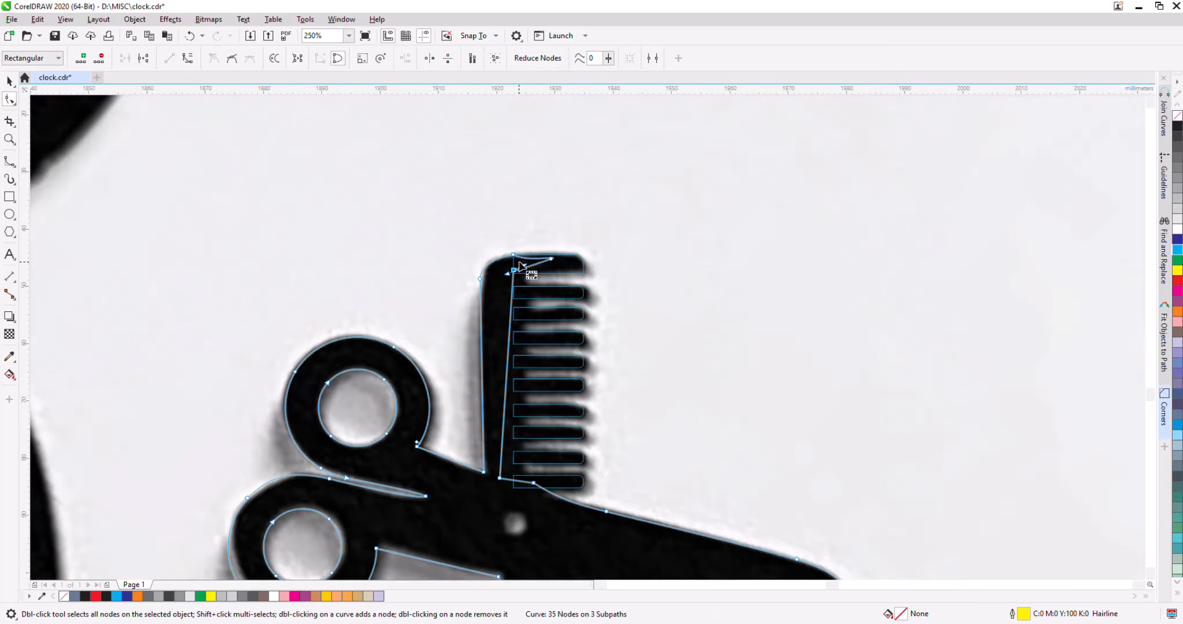
pyautogui.scroll(2, 500, 481)
pyautogui.moveTo(446, 426); pyautogui.dragTo(501, 431)
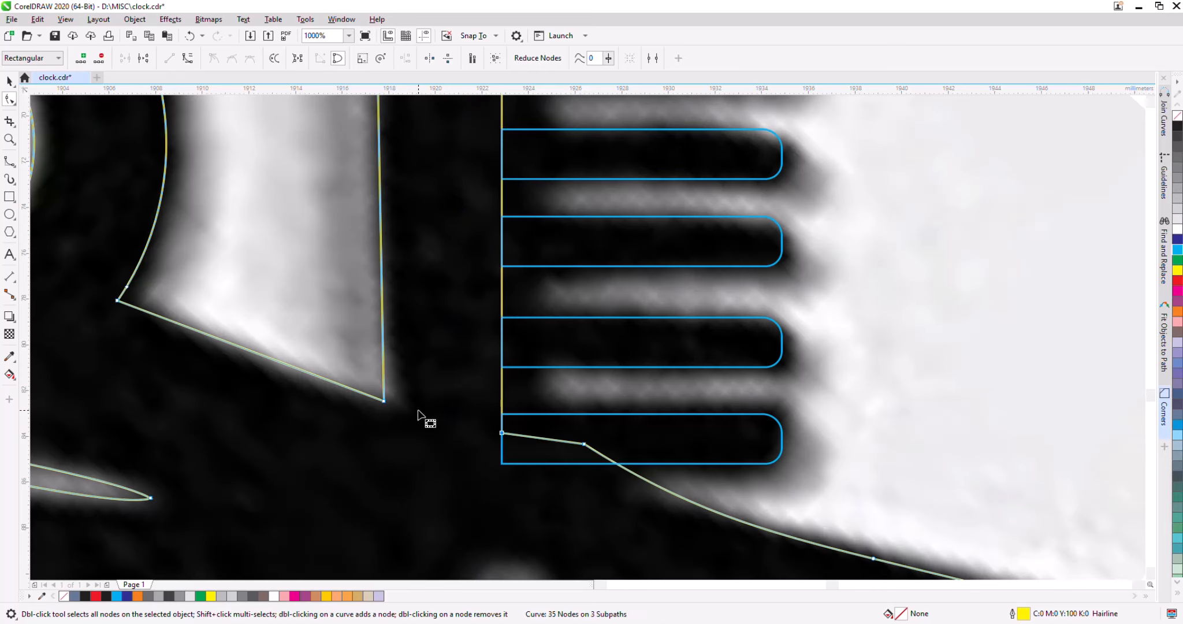
# Weld all the tooth rectangles to the scissors and comb outline.
pyautogui.click(10, 81)
pyautogui.scroll(-5, 971, 192)
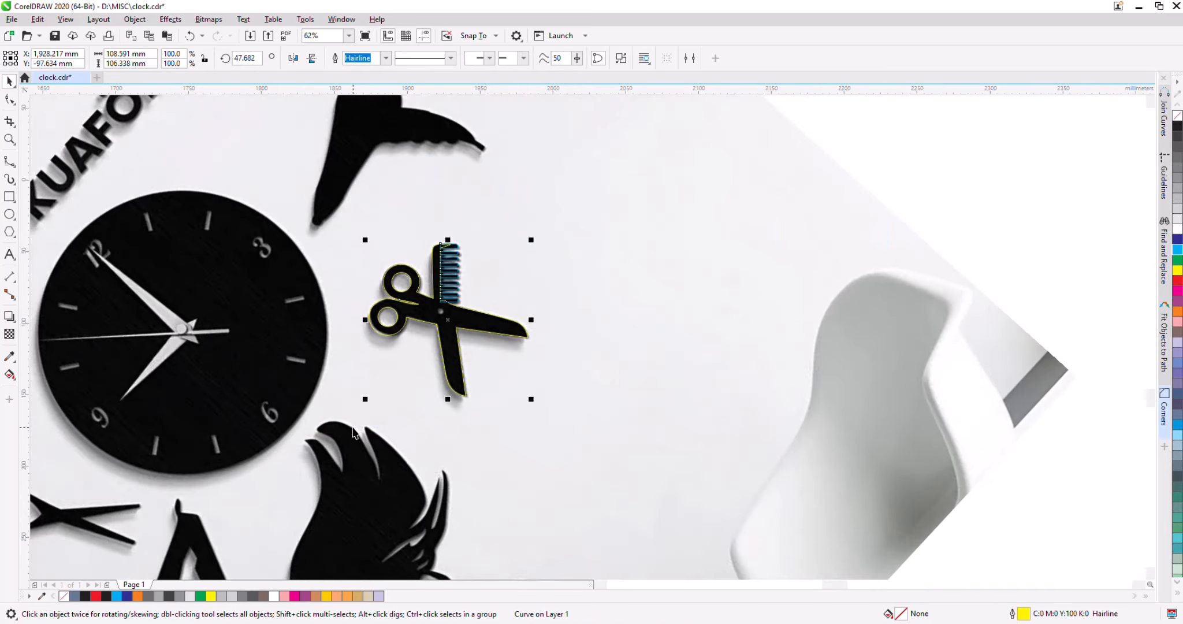
pyautogui.press('F10')
pyautogui.scroll(4, 450, 254)
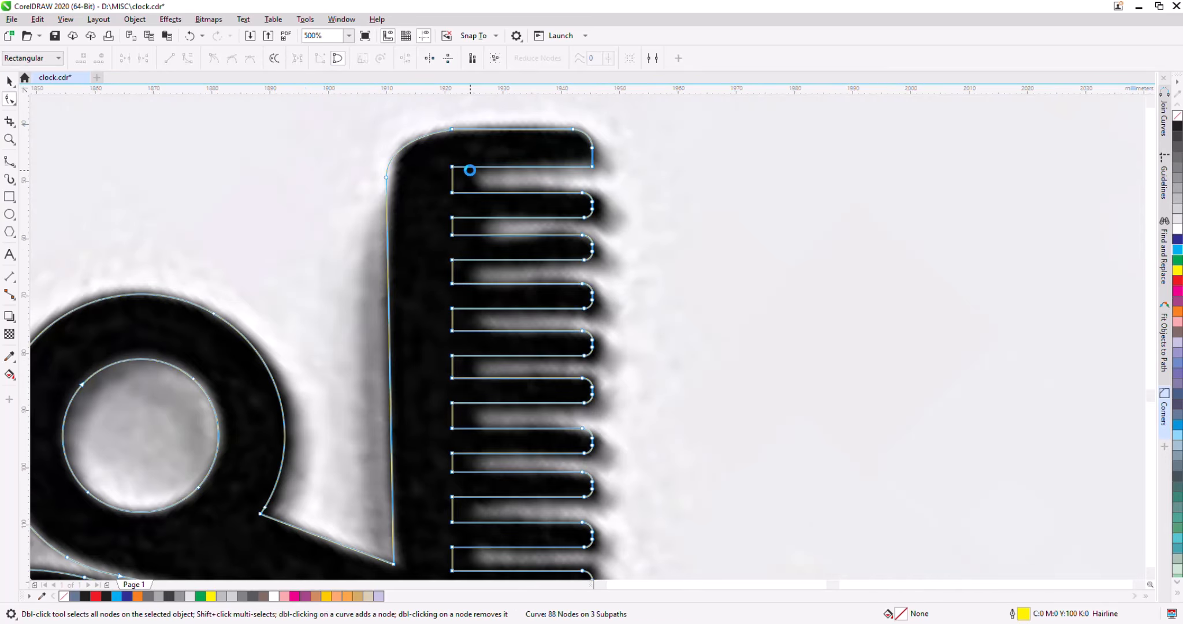
# Fillet the inner corners of the gaps between the comb teeth with a 0.8 mm radius.
pyautogui.scroll(-1, 469, 170)
pyautogui.click(1163, 407)
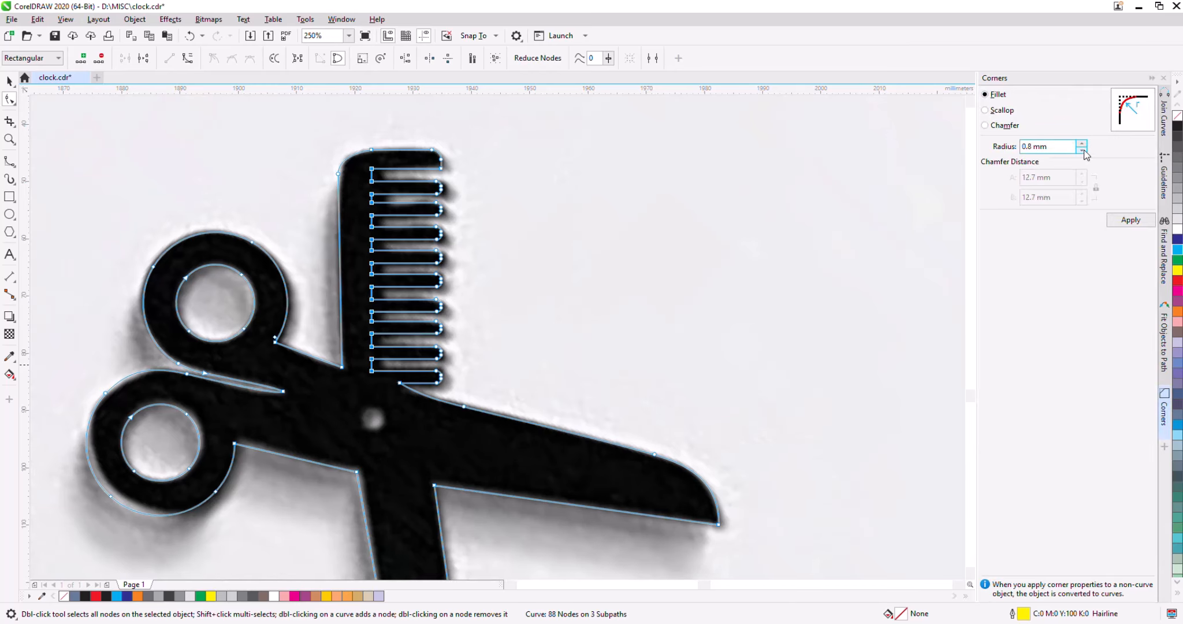
pyautogui.click(1083, 151)
pyautogui.scroll(2, 396, 165)
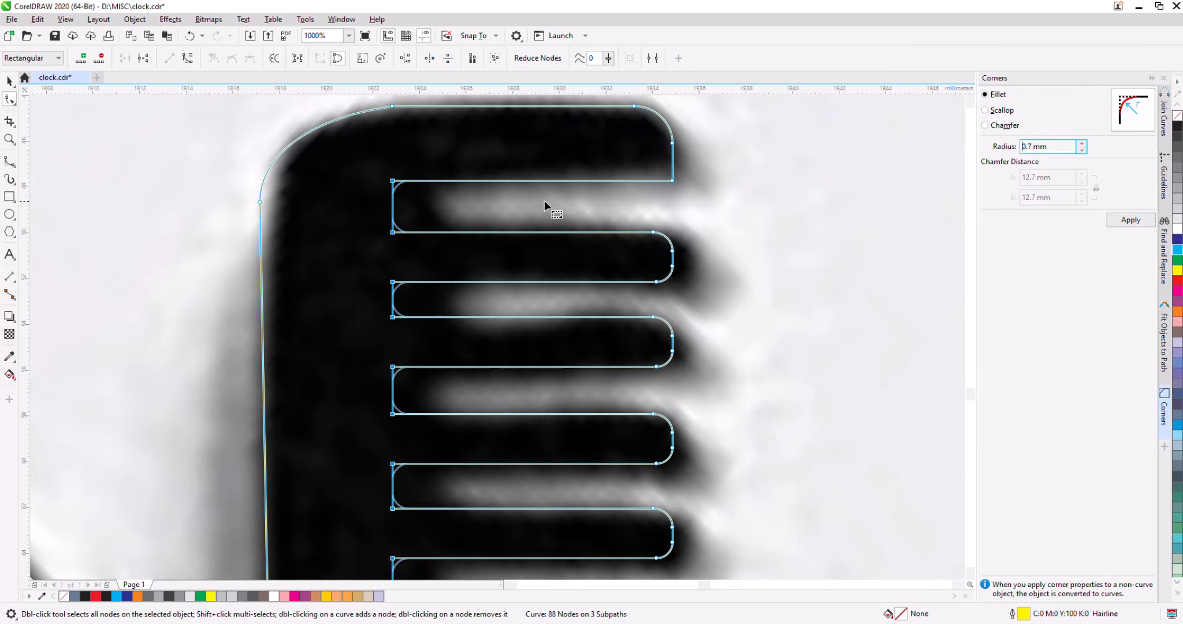
pyautogui.click(1082, 150)
pyautogui.click(1082, 150)
pyautogui.click(1082, 150)
pyautogui.click(1082, 151)
pyautogui.scroll(-1, 761, 240)
pyautogui.scroll(1, 602, 566)
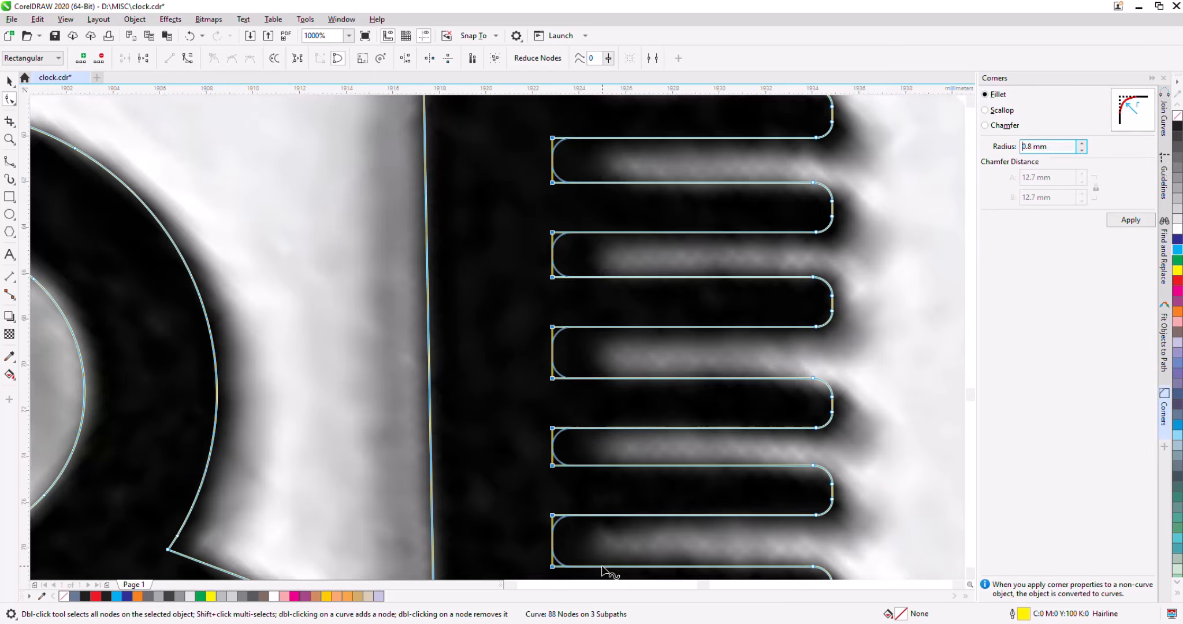
pyautogui.scroll(-2, 630, 231)
pyautogui.scroll(3, 626, 335)
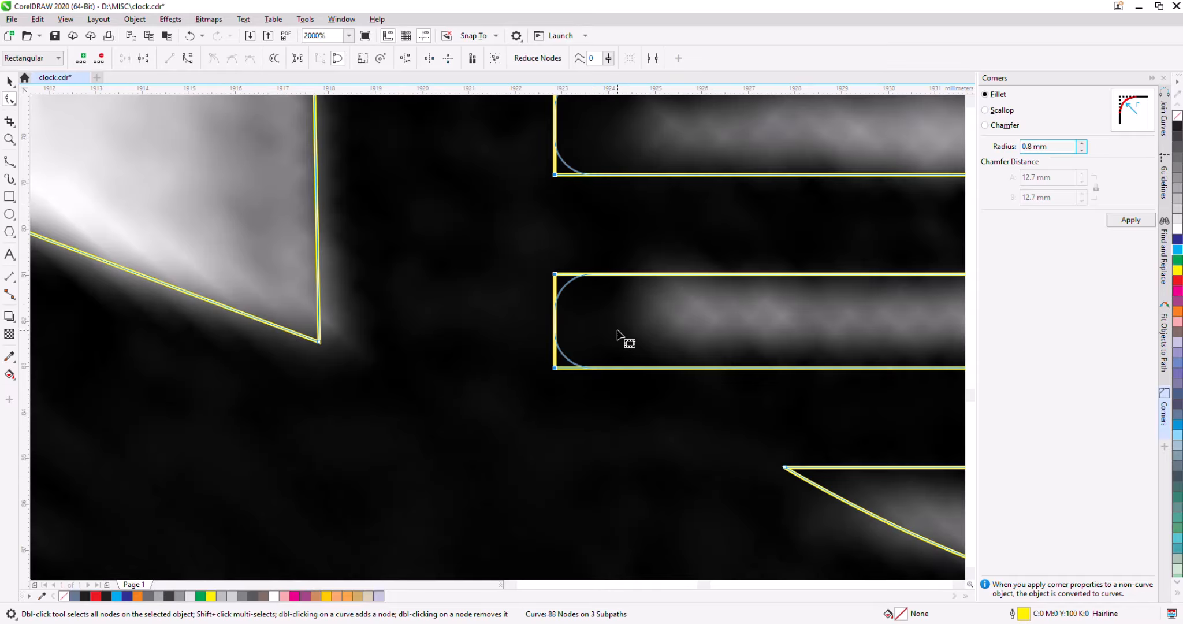
pyautogui.click(1130, 220)
# Fillet the topmost tooth's lower outer corner with a 0.6 mm radius.
pyautogui.click(9, 81)
pyautogui.click(520, 475)
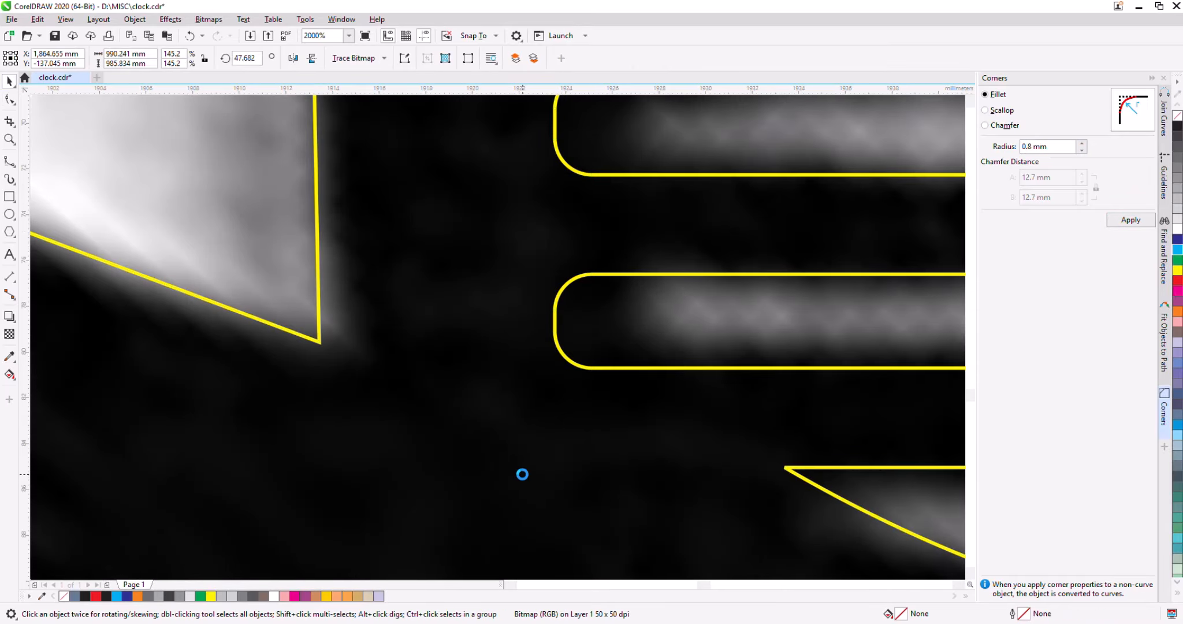
pyautogui.scroll(-3, 522, 474)
pyautogui.click(9, 99)
pyautogui.scroll(2, 587, 258)
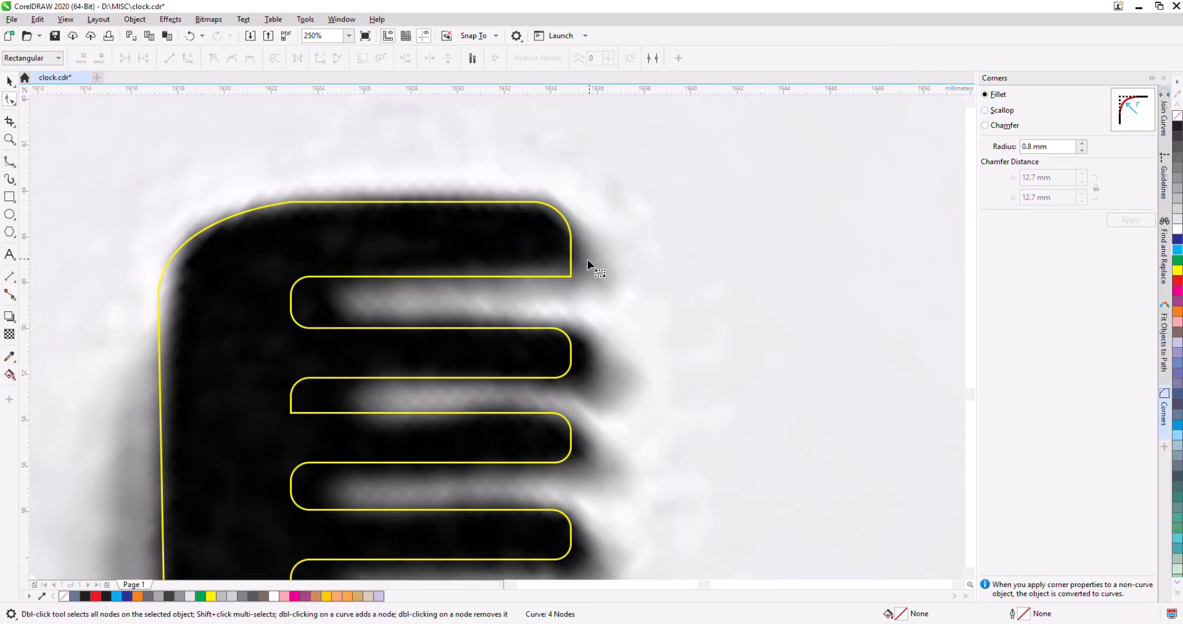
pyautogui.click(571, 277)
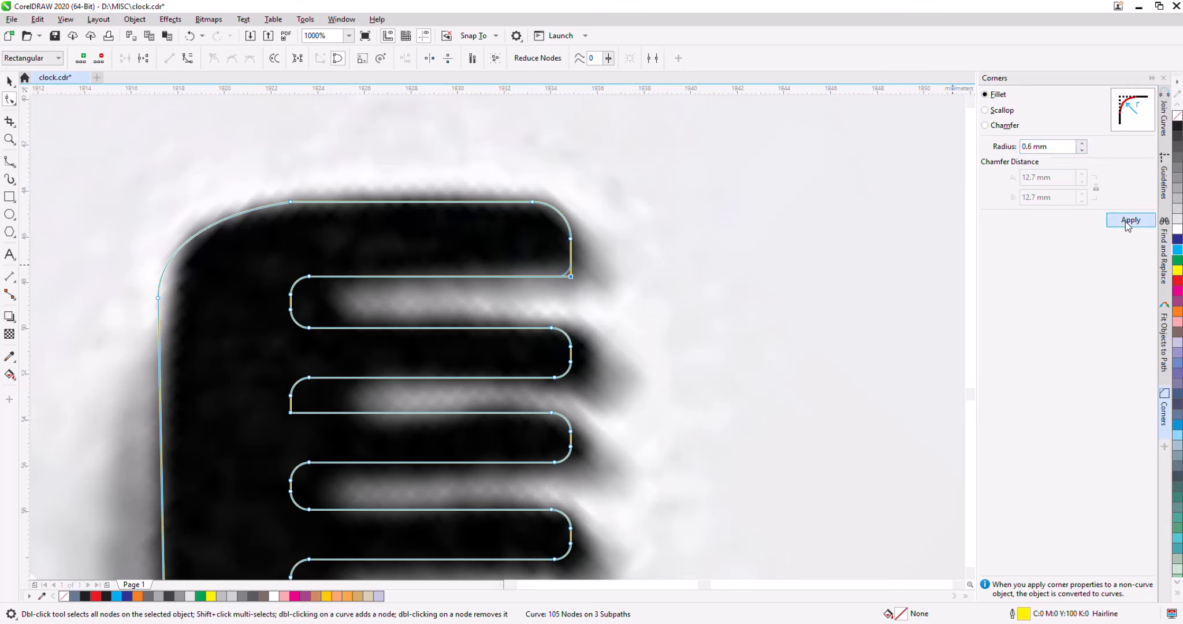
pyautogui.click(8, 83)
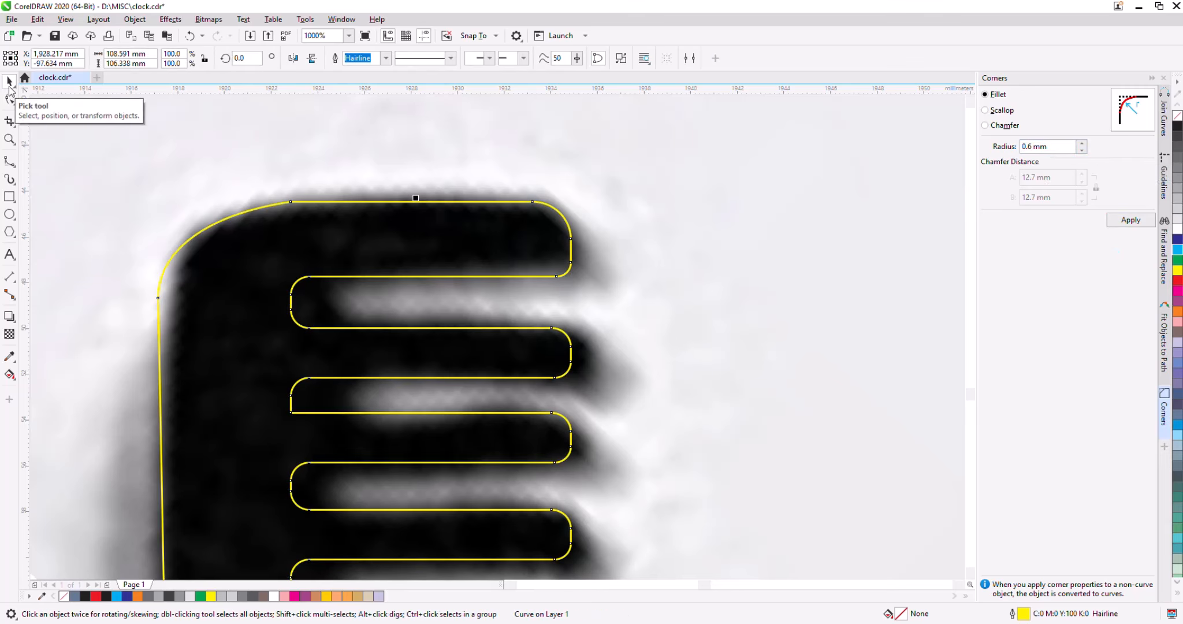
pyautogui.click(9, 84)
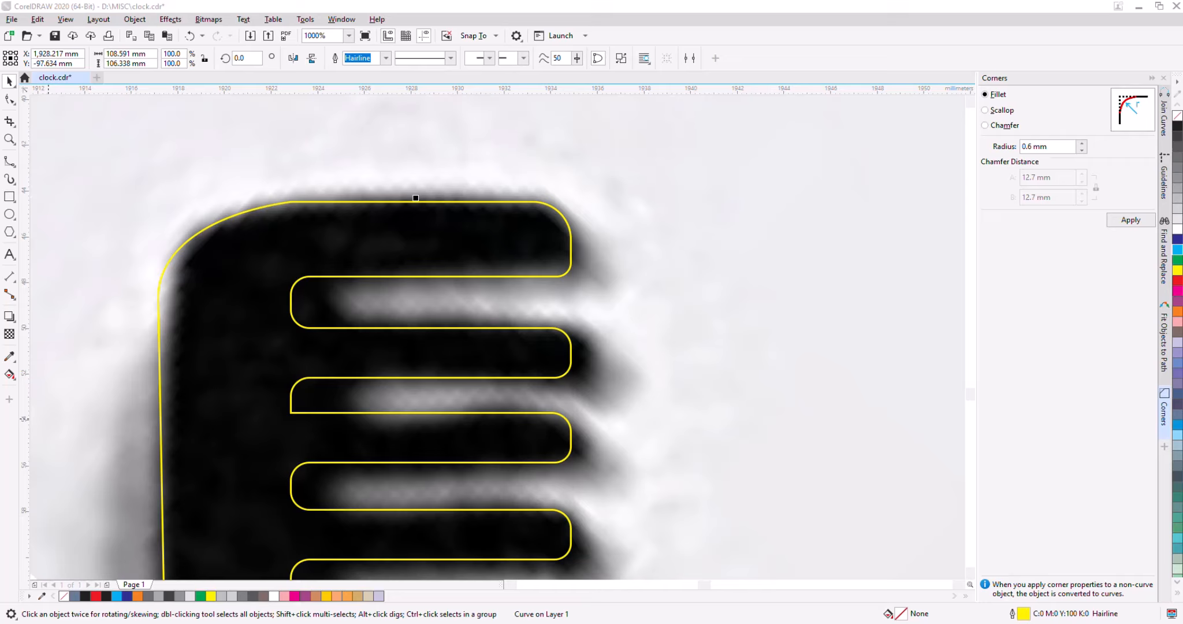
# Draw a circle about 3.7 mm in diameter over the scissors' pivot hole and combine it with the outline.
pyautogui.click(5, 99)
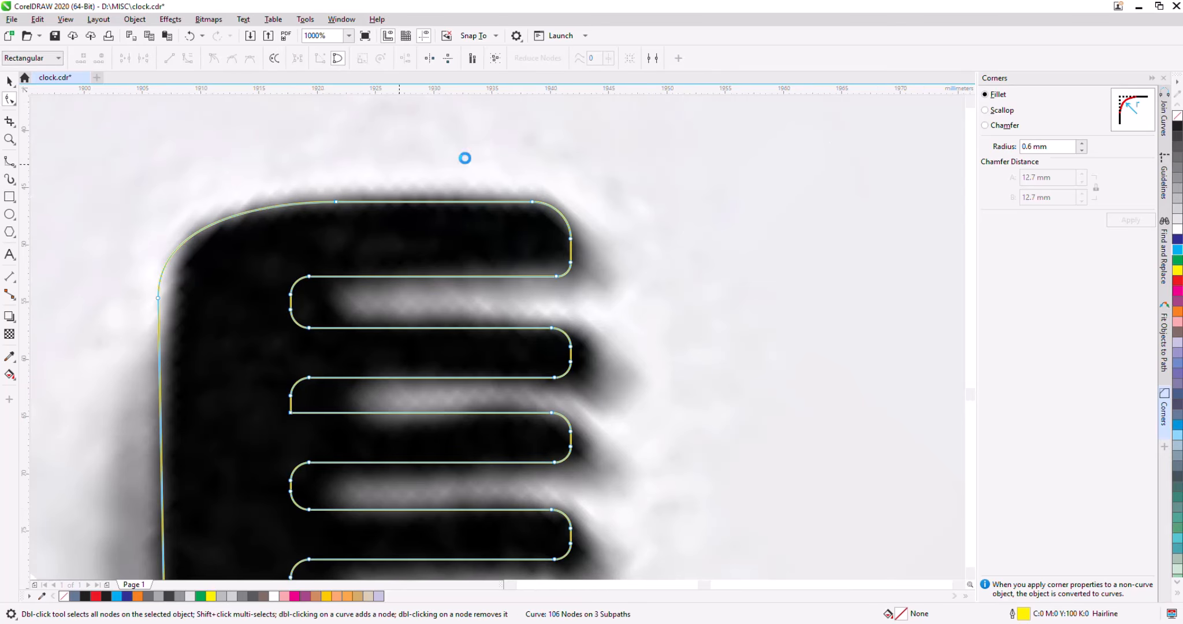
pyautogui.scroll(-2, 465, 157)
pyautogui.scroll(-2, 364, 260)
pyautogui.scroll(2, 392, 262)
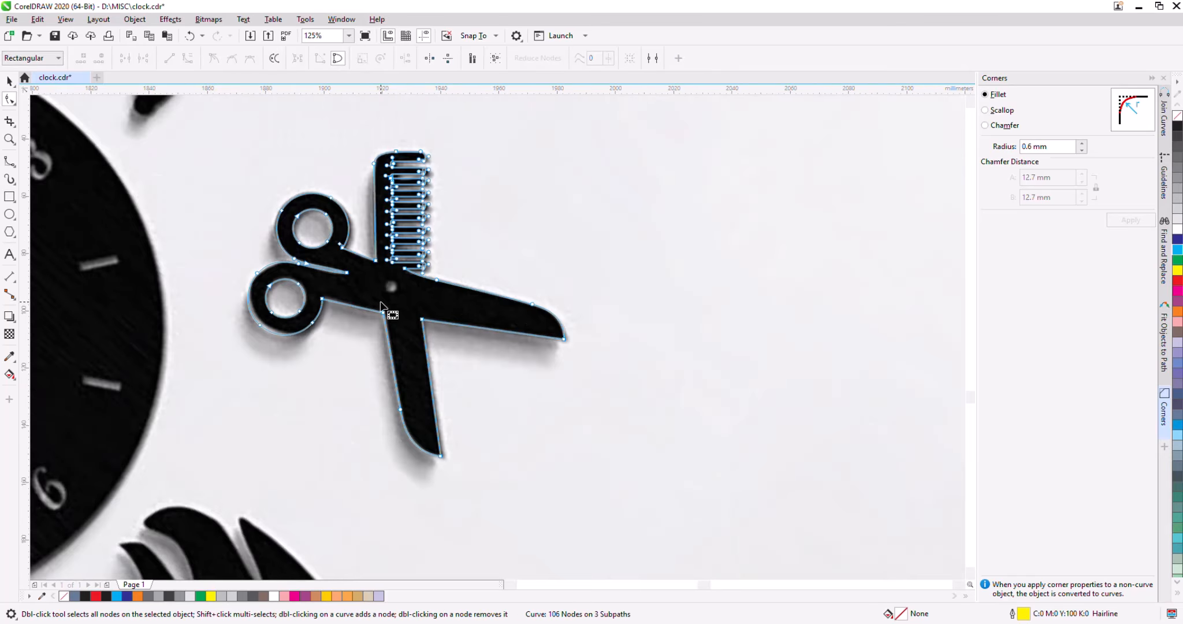
pyautogui.press('F7')
pyautogui.moveTo(392, 262); pyautogui.dragTo(412, 282)
pyautogui.press('space')
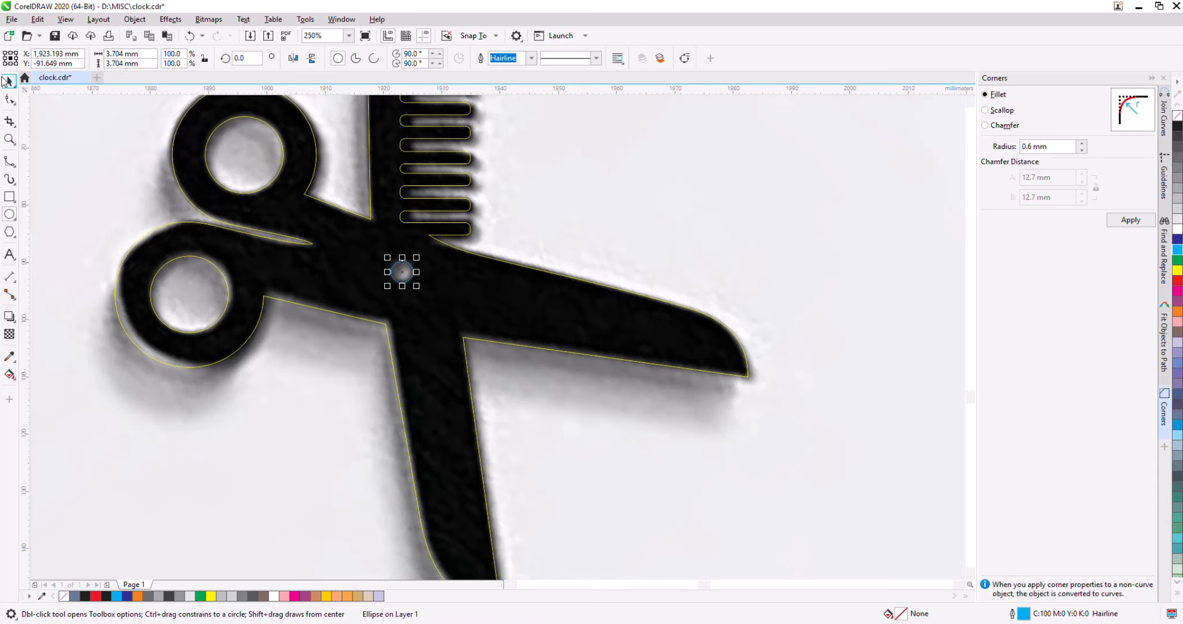
pyautogui.keyDown('shift'); pyautogui.click(497, 302); pyautogui.keyUp('shift')
pyautogui.press('Escape')
pyautogui.scroll(-4, 705, 289)
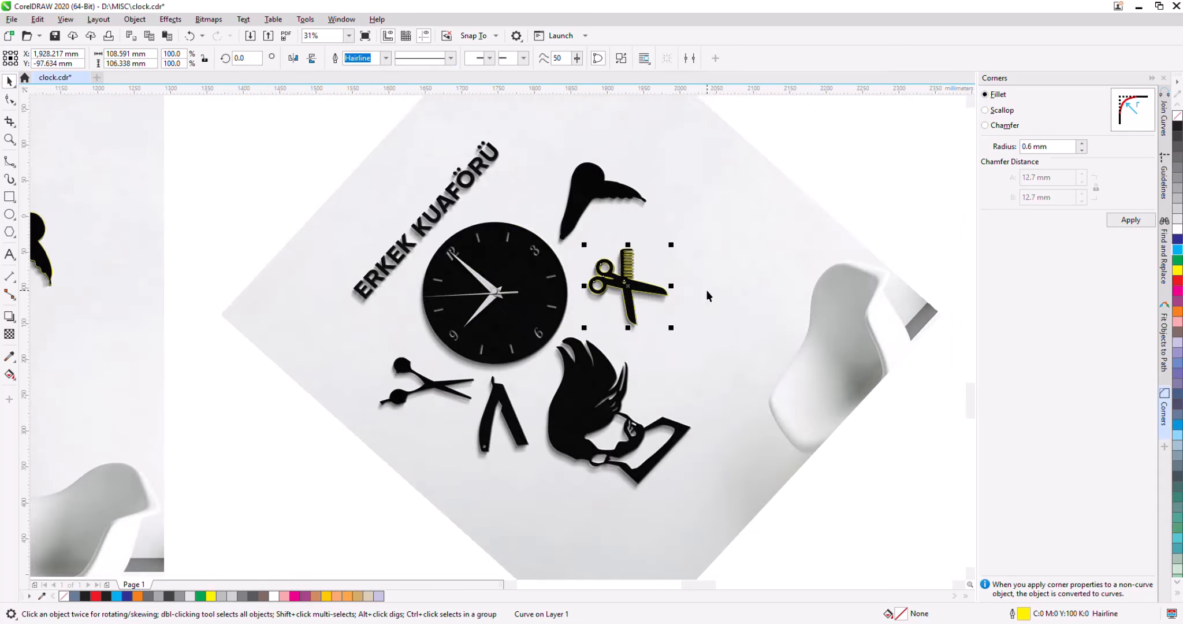
# Try to rotate the scissors and comb outline by the photo's angle of 47.682 degrees.
pyautogui.click(621, 178)
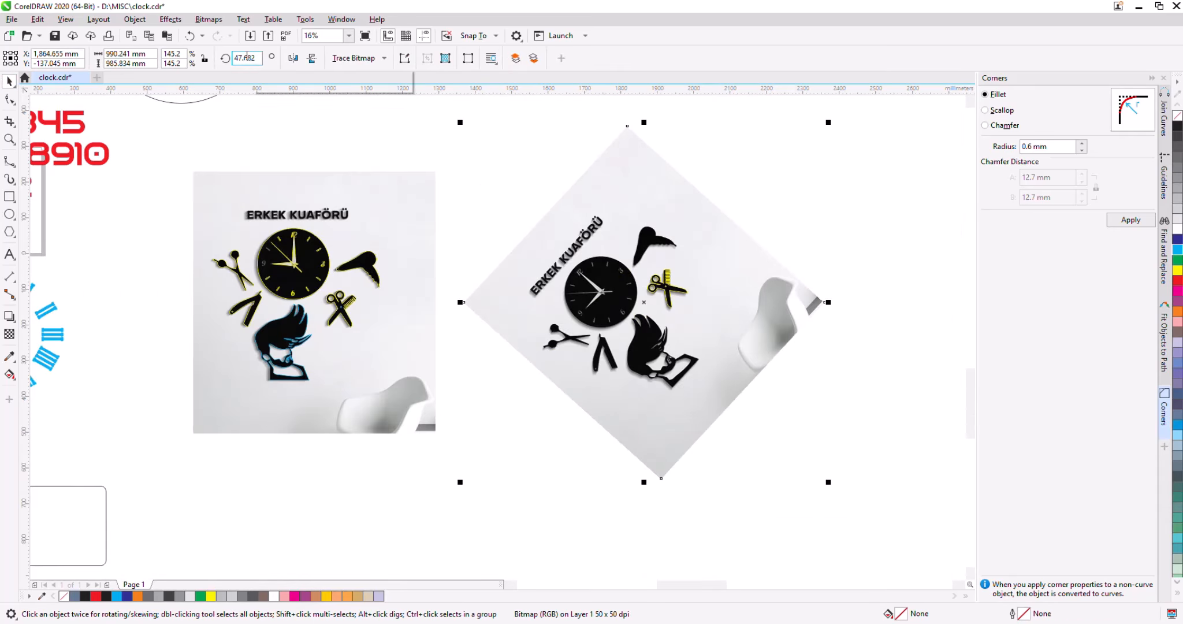
pyautogui.click(668, 287)
pyautogui.doubleClick(242, 59)
pyautogui.write('47.682')
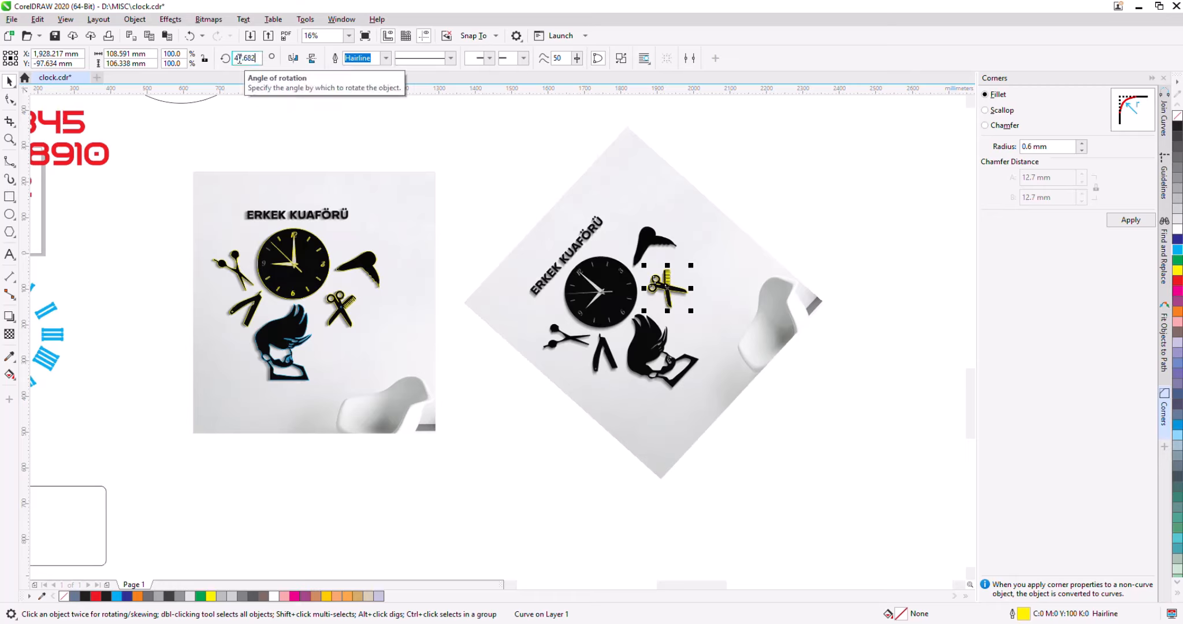
pyautogui.press('Return')
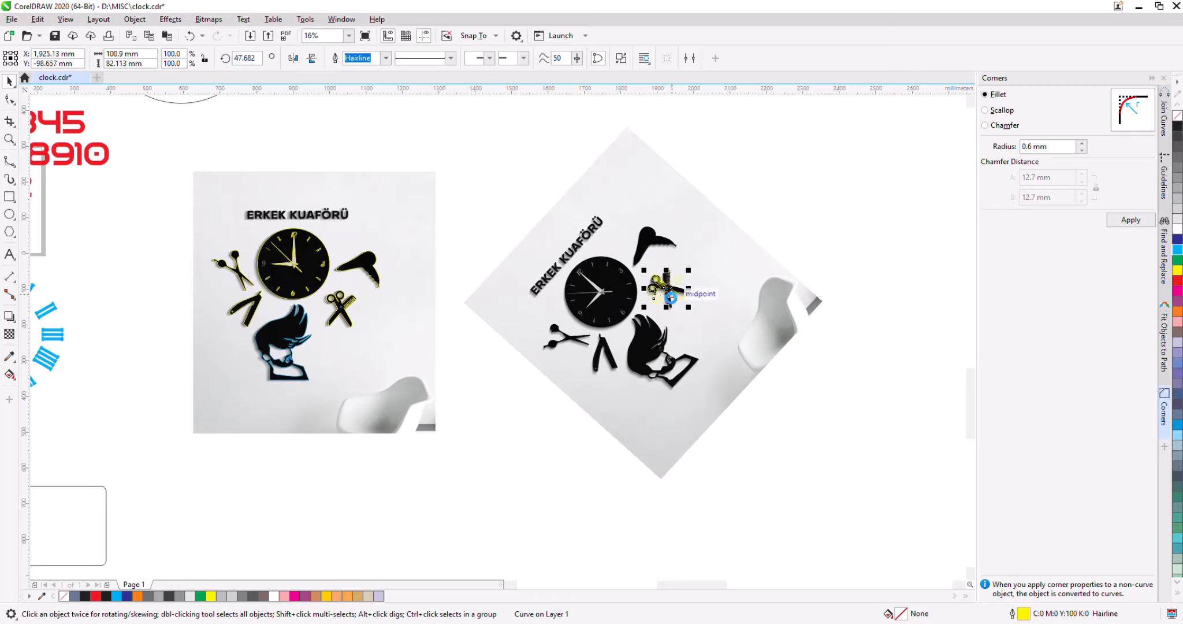
# Move the scissors and comb outline over to the upright photo and delete the rotated photo copy.
pyautogui.moveTo(670, 297); pyautogui.dragTo(402, 298)
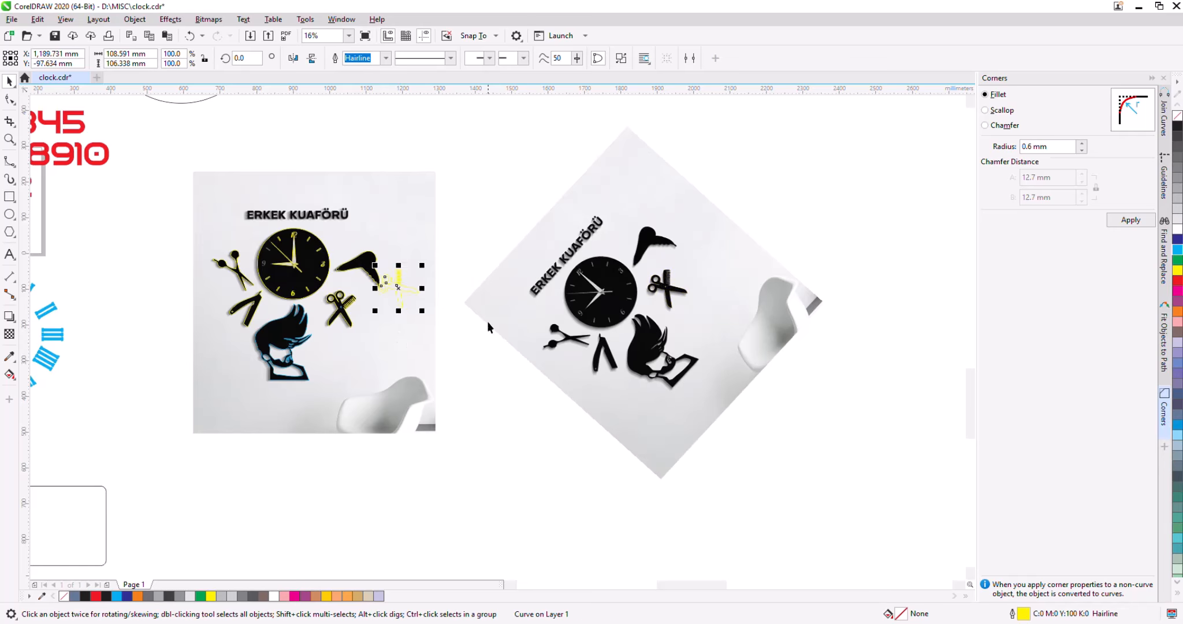
pyautogui.click(487, 321)
pyautogui.press('Delete')
# Position the scissors and comb outline, rotated to 312.146 degrees, exactly over the scissors and comb in the upright photo.
pyautogui.scroll(4, 341, 302)
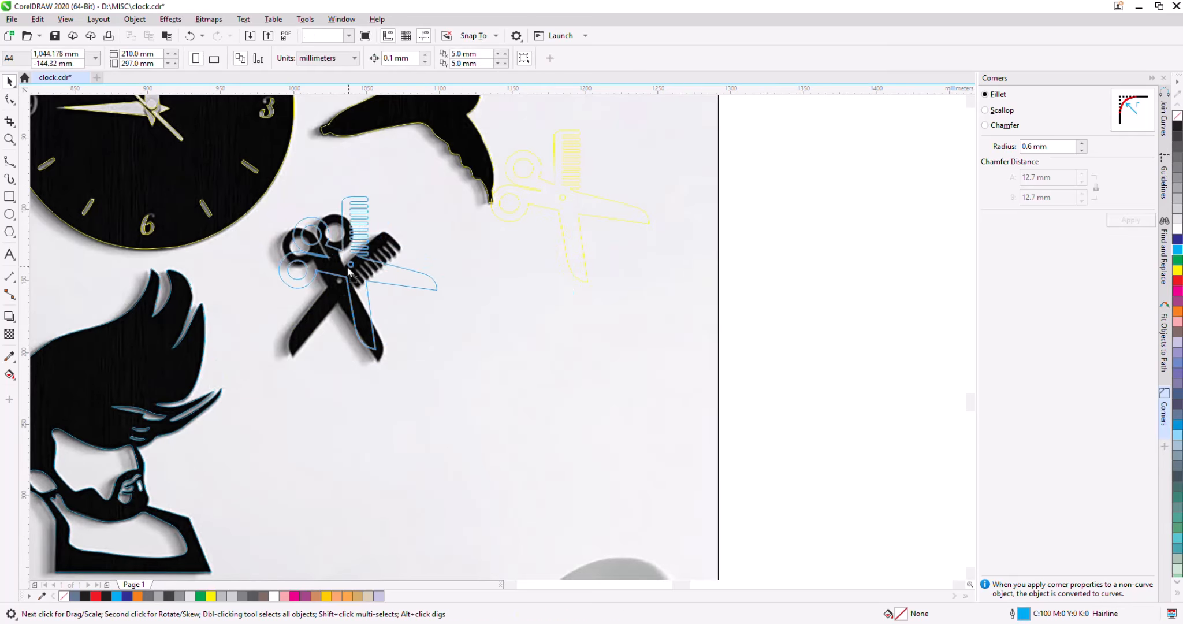
pyautogui.scroll(6, 349, 271)
pyautogui.scroll(-3, 348, 272)
pyautogui.click(435, 250)
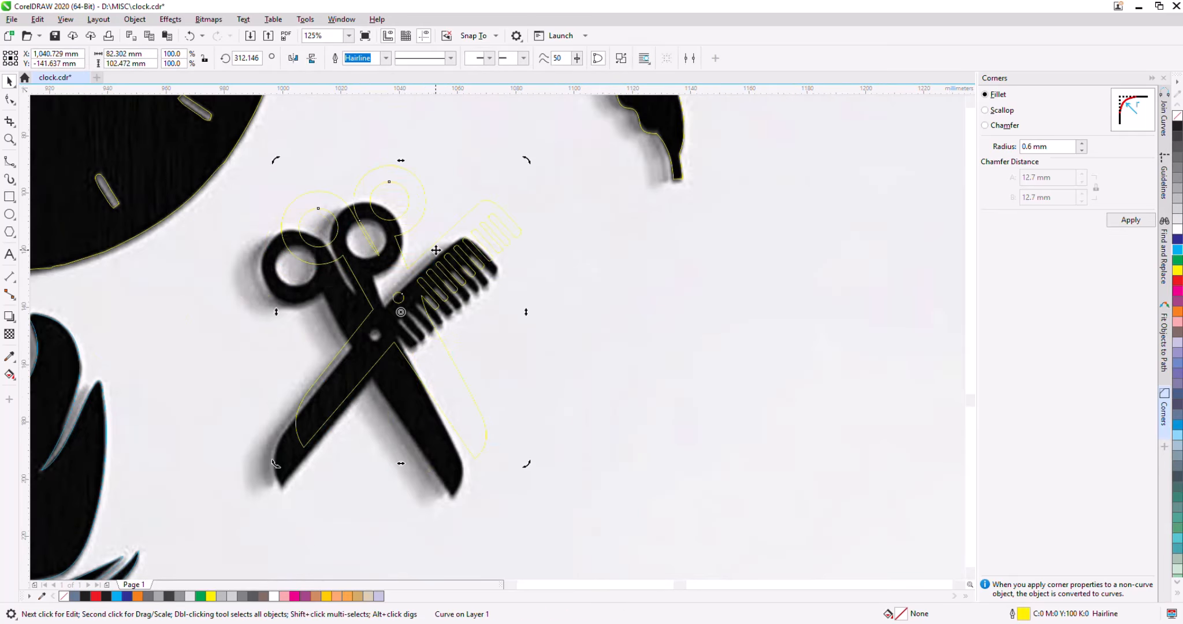
pyautogui.moveTo(432, 245); pyautogui.dragTo(409, 284)
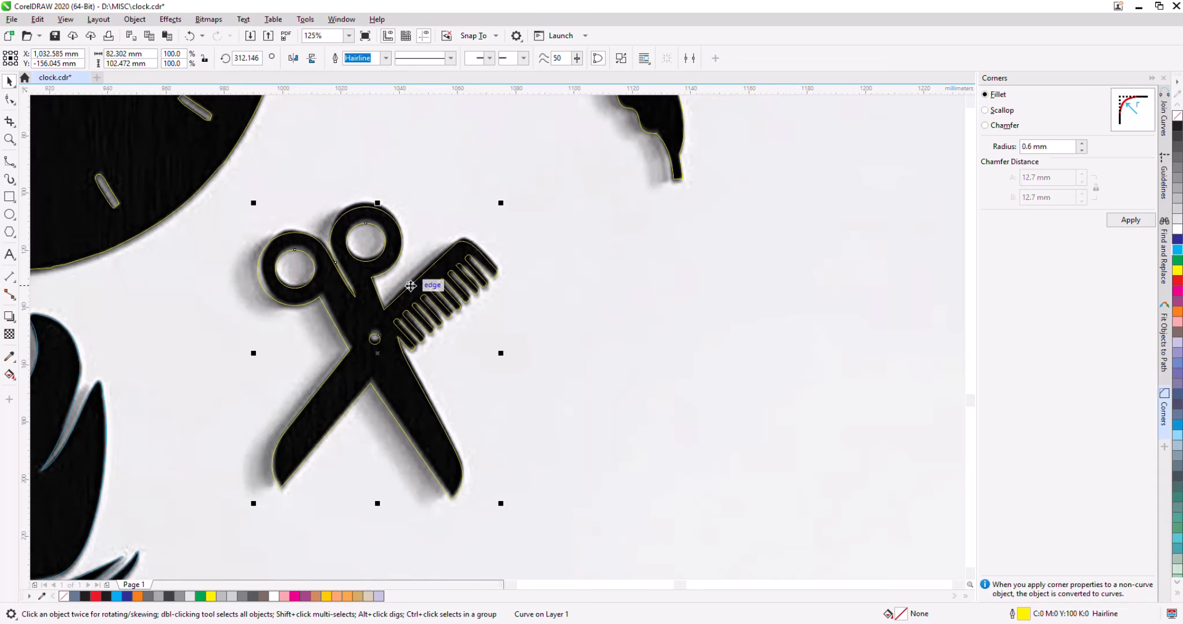
pyautogui.press('Up')
pyautogui.press('Right')
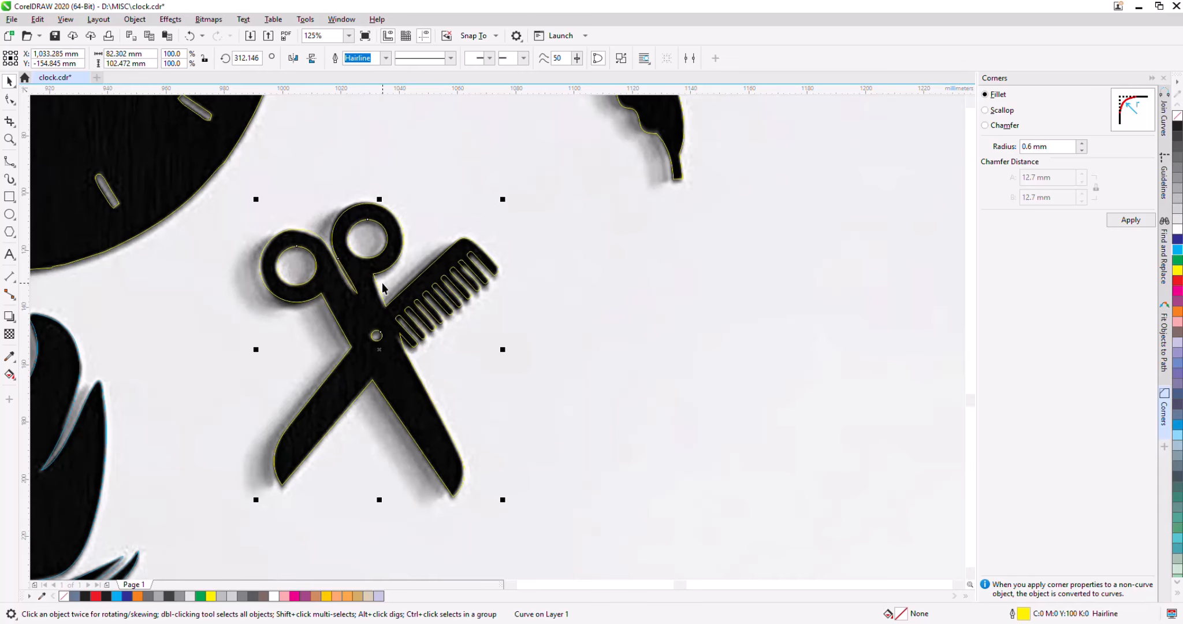
# Move the outline's corner node between the lowest comb tooth and the blade inward toward the pivot hole.
pyautogui.scroll(-3, 383, 287)
pyautogui.scroll(6, 617, 358)
pyautogui.press('F10')
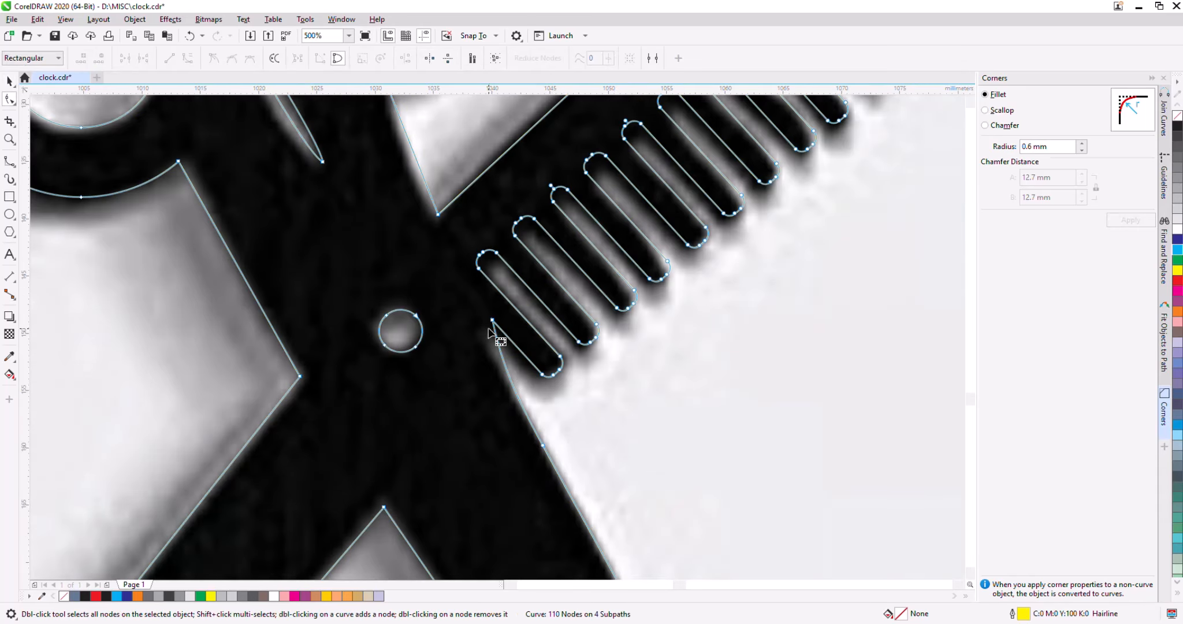
pyautogui.moveTo(491, 319); pyautogui.dragTo(475, 307)
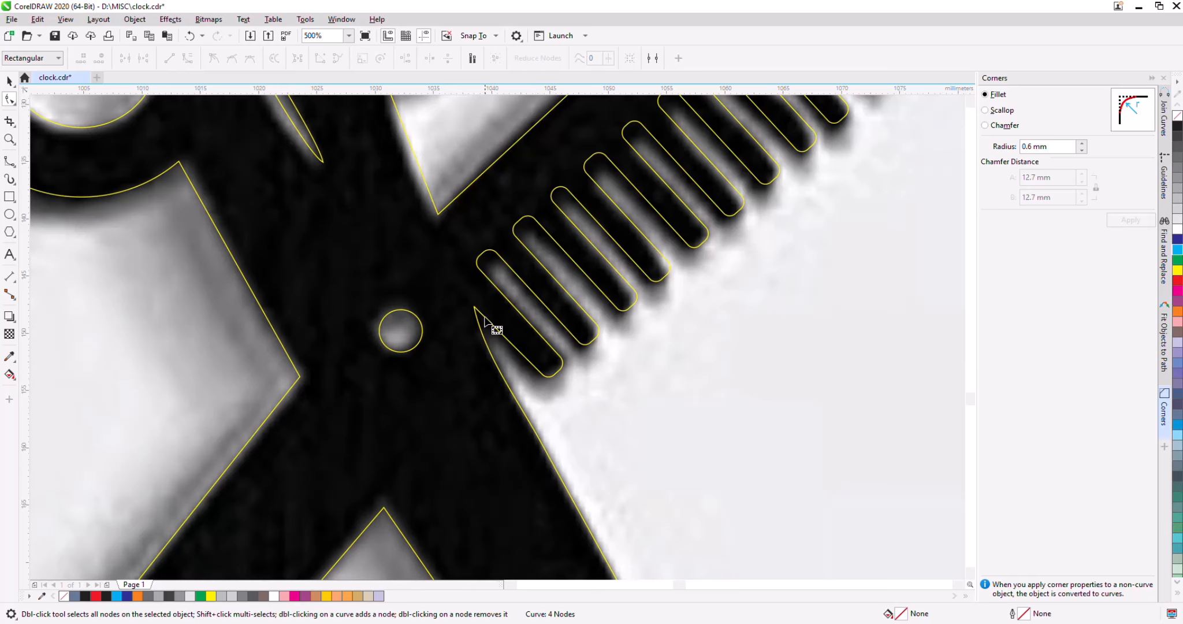
pyautogui.scroll(-2, 502, 275)
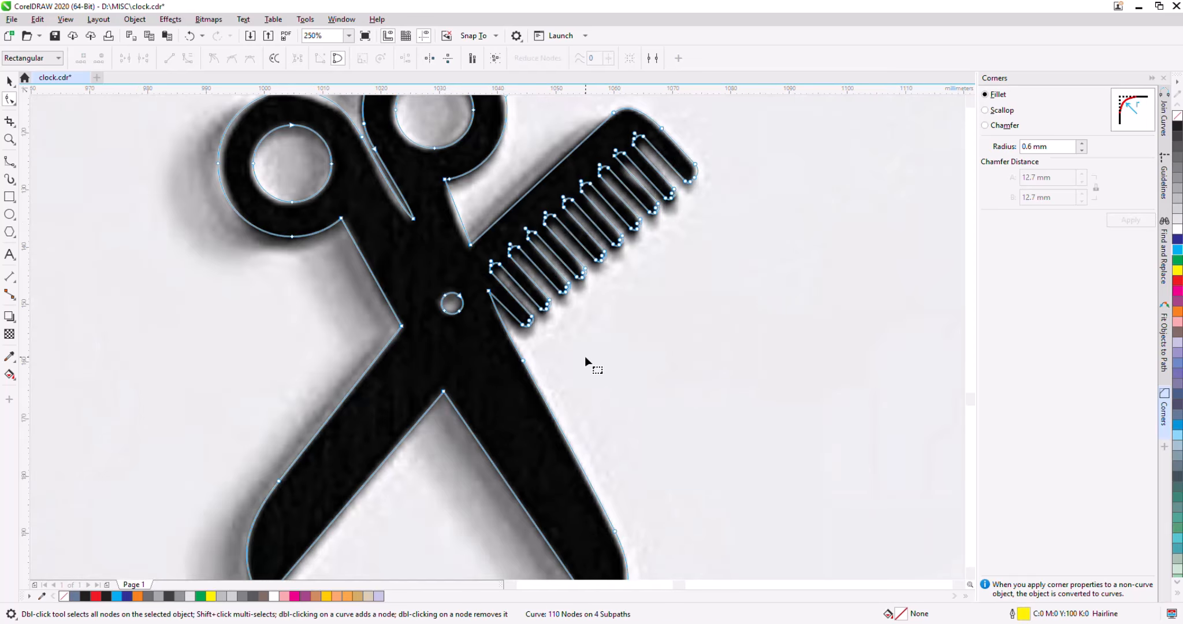
pyautogui.scroll(-5, 584, 355)
pyautogui.scroll(4, 585, 356)
pyautogui.scroll(-1, 571, 345)
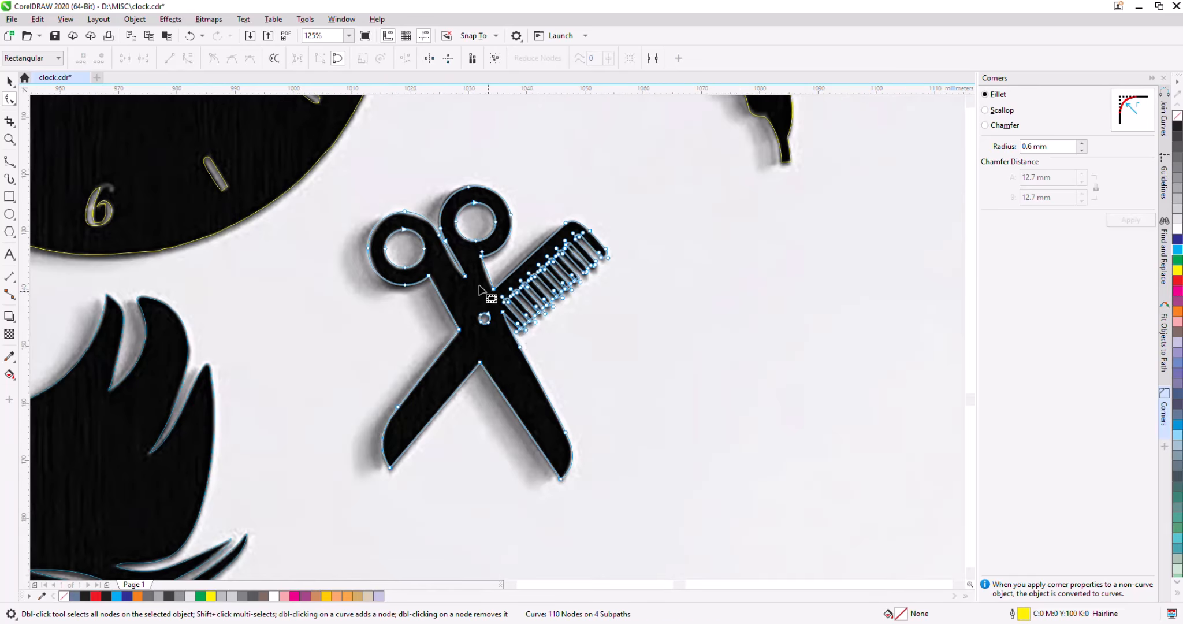
# Bend the outline segment between the upper finger ring and the comb so it follows the photo's curved edge.
pyautogui.scroll(4, 479, 289)
pyautogui.click(498, 315)
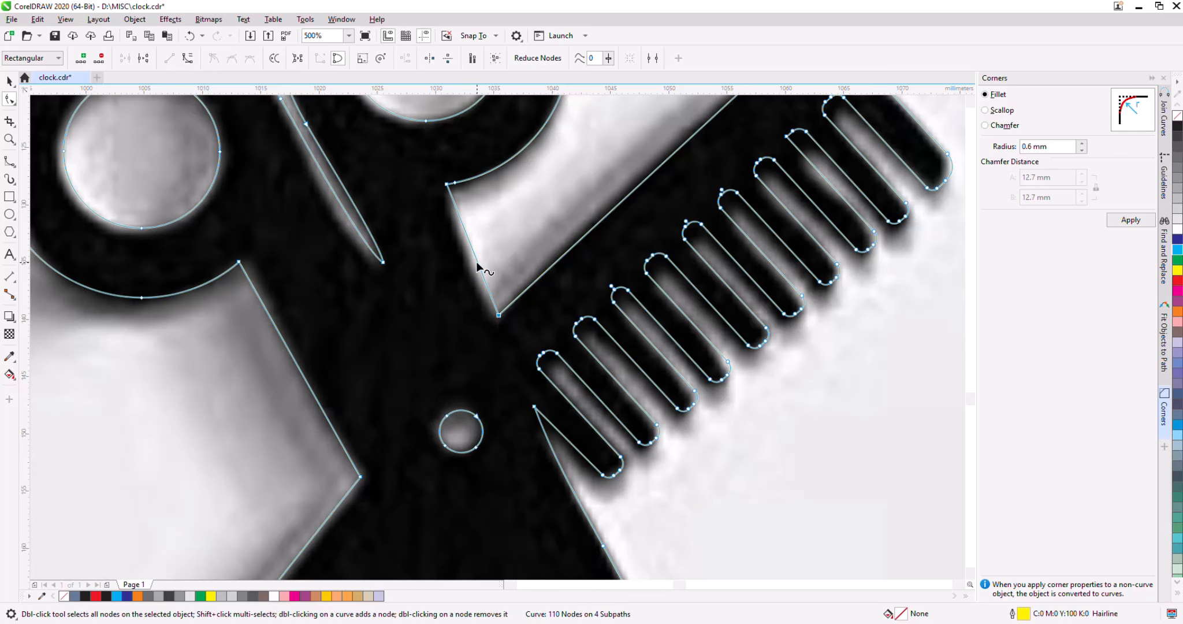
pyautogui.moveTo(473, 253); pyautogui.dragTo(466, 251)
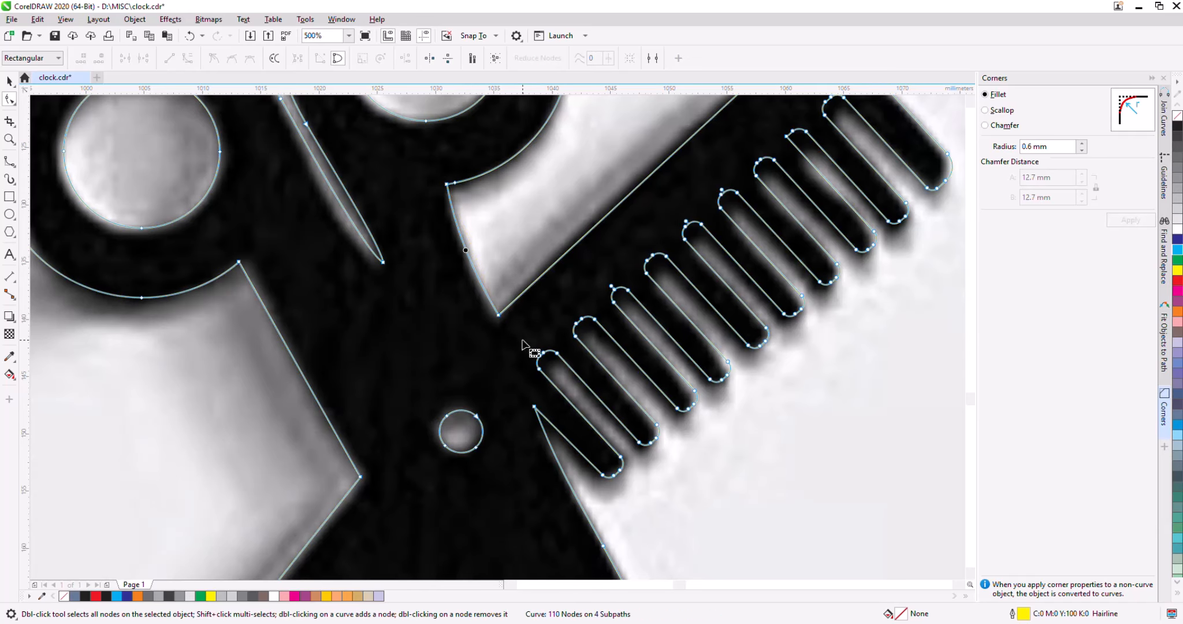
pyautogui.scroll(-3, 521, 344)
pyautogui.scroll(2, 453, 326)
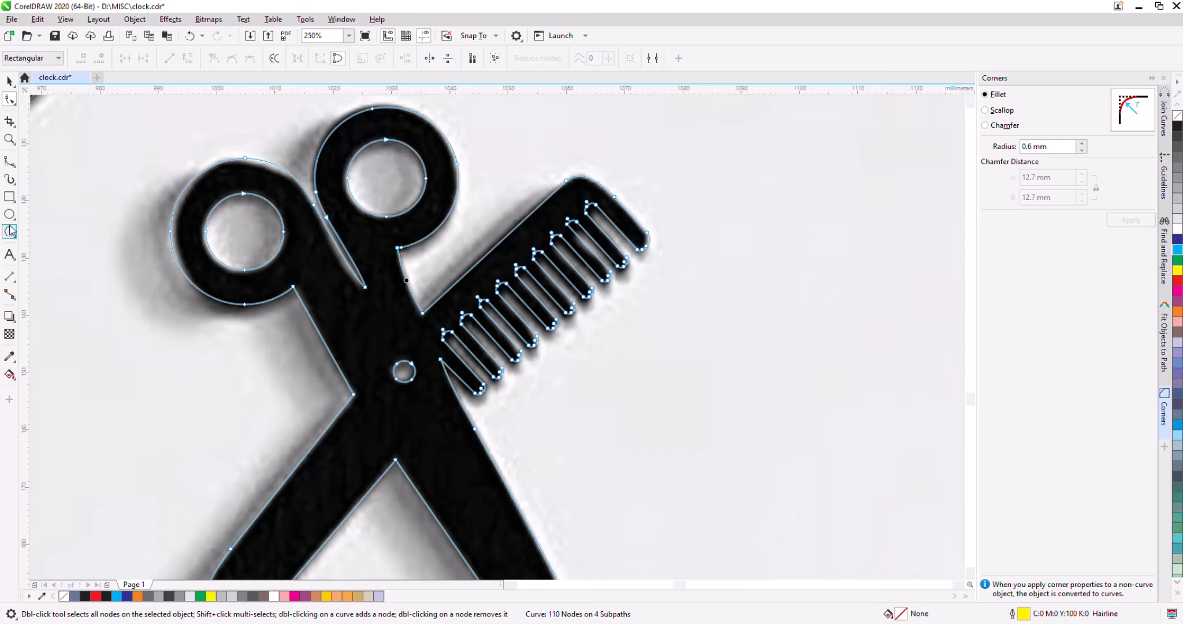
# Draw a guide line about 14.7 by 31.4 mm along the blade edge past the comb and convert it to an editable curve.
pyautogui.click(10, 162)
pyautogui.click(406, 280)
pyautogui.doubleClick(491, 459)
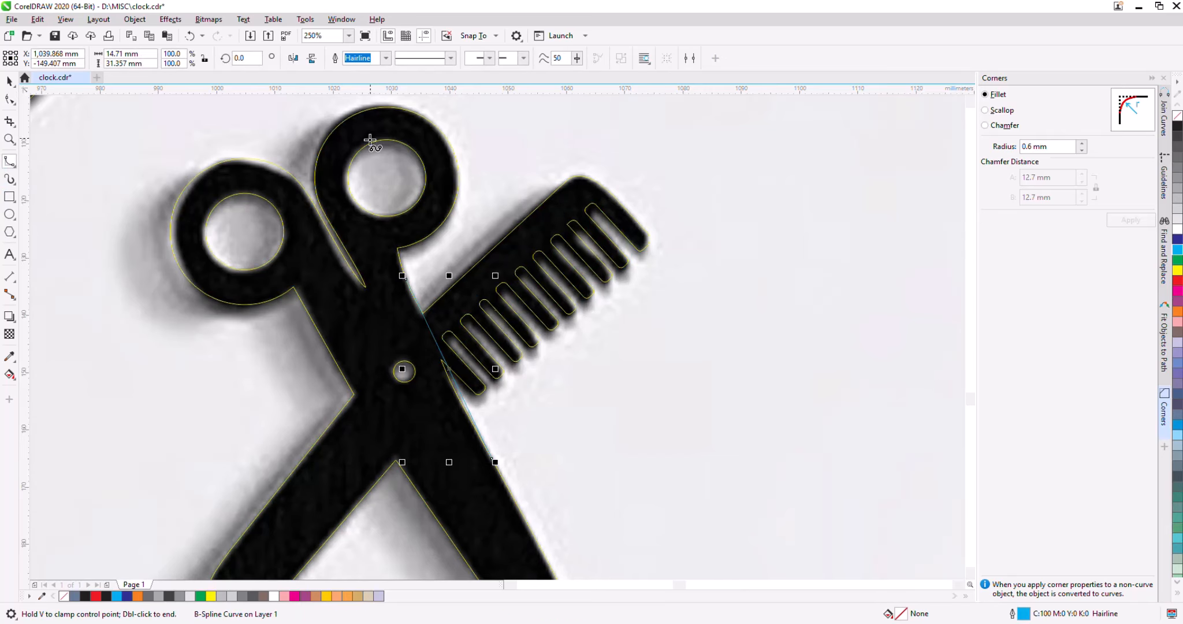
pyautogui.press('F10')
pyautogui.scroll(5, 439, 353)
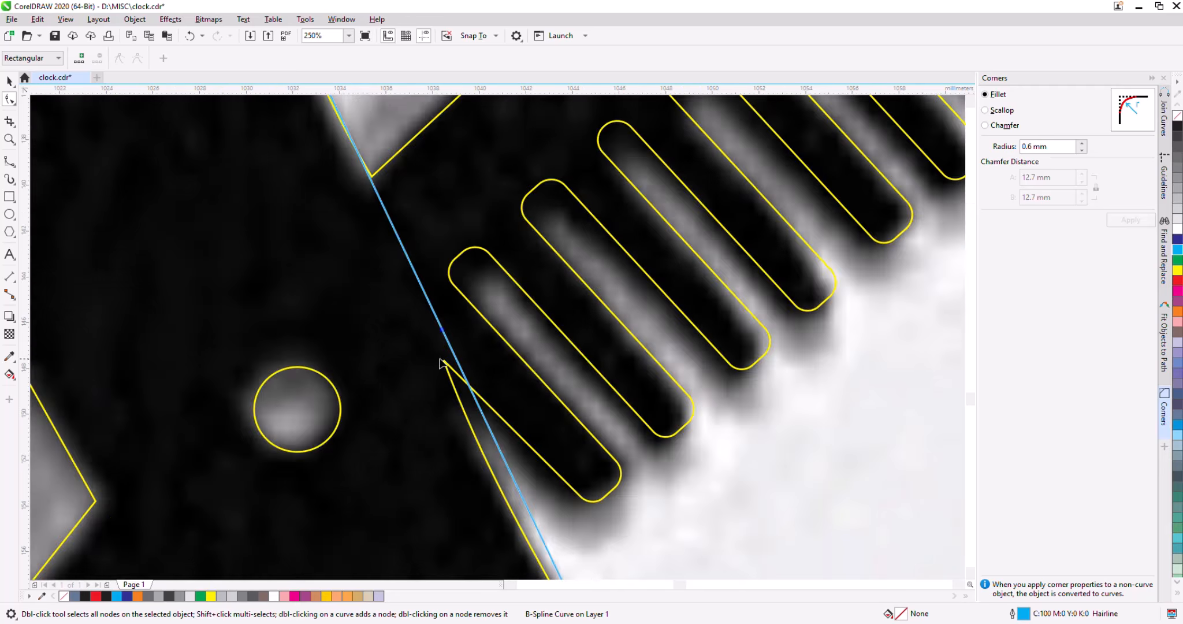
pyautogui.hotkey('ctrl', 'q')
pyautogui.scroll(-1, 452, 315)
pyautogui.rightClick(453, 315)
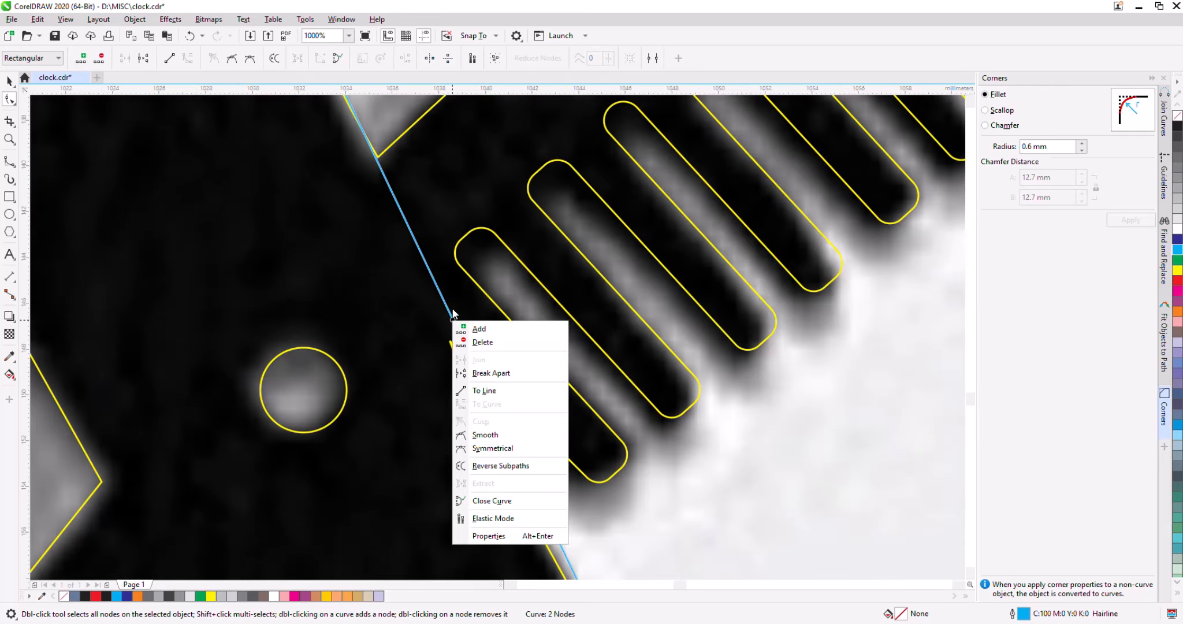
pyautogui.click(437, 301)
# Bend the guide curve and fit its ends so it follows the blade's edge beside the comb.
pyautogui.scroll(-2, 438, 300)
pyautogui.scroll(1, 442, 311)
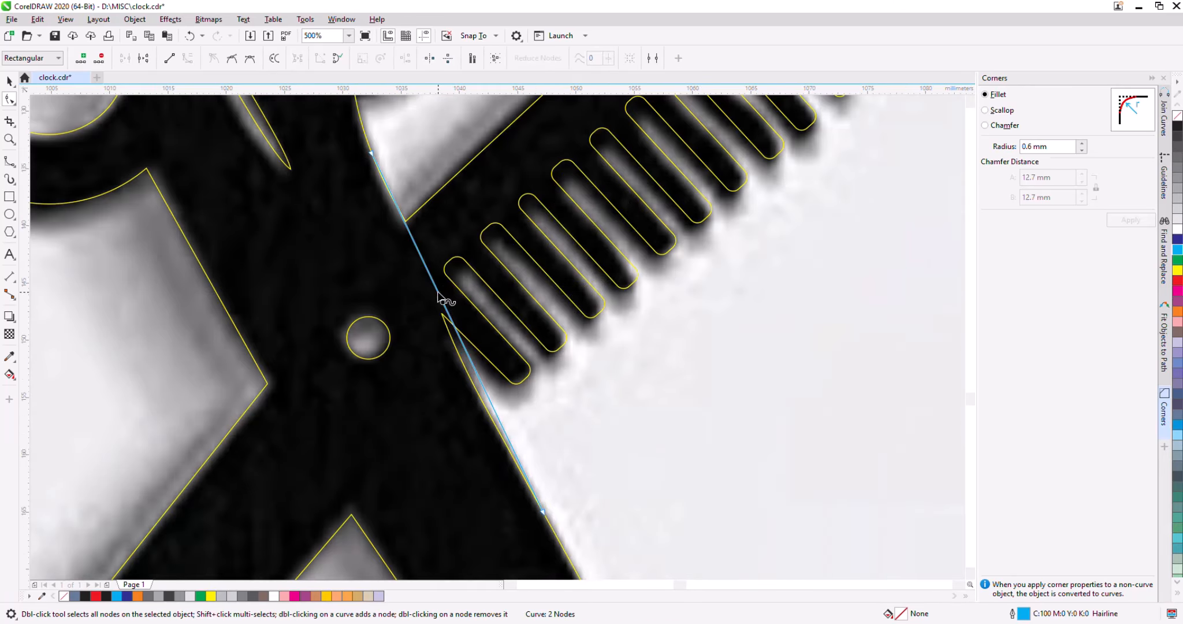
pyautogui.moveTo(442, 304); pyautogui.dragTo(521, 470)
pyautogui.moveTo(484, 417); pyautogui.dragTo(462, 387)
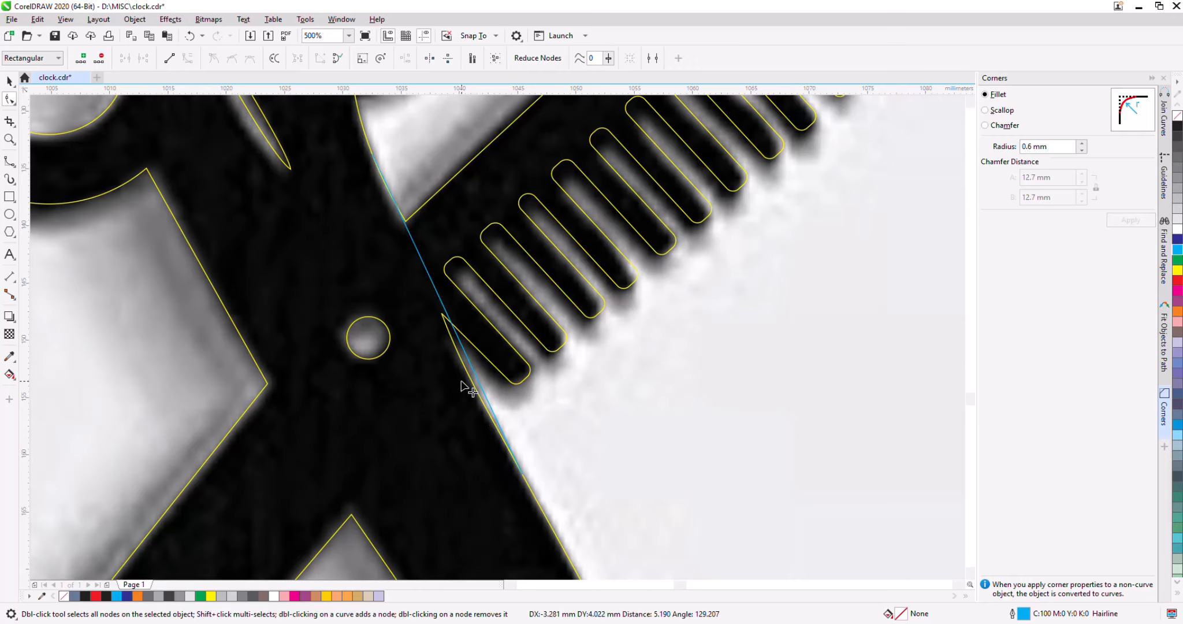
pyautogui.moveTo(393, 201); pyautogui.dragTo(399, 232)
pyautogui.scroll(-1, 511, 295)
pyautogui.scroll(1, 422, 225)
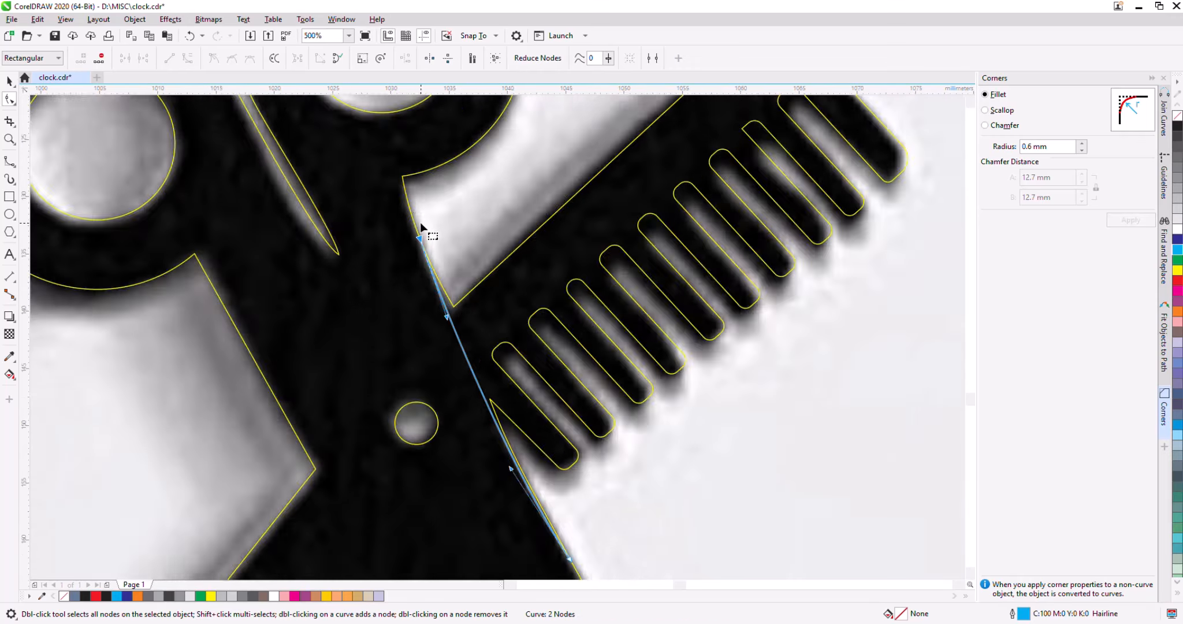
pyautogui.scroll(1, 394, 177)
pyautogui.scroll(-2, 462, 179)
pyautogui.scroll(2, 502, 283)
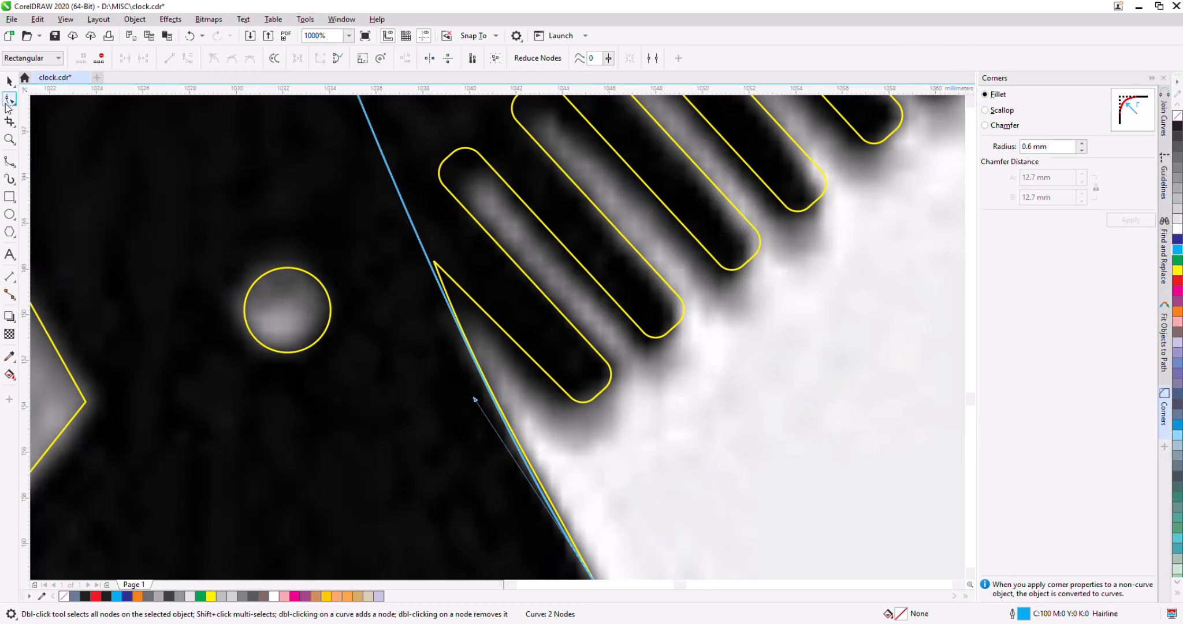
# Align the outline beside the lowest comb tooth and at the comb's inner corner with the guide curve, removing a spare blade node.
pyautogui.click(449, 272)
pyautogui.moveTo(435, 264); pyautogui.dragTo(423, 250)
pyautogui.moveTo(466, 363); pyautogui.dragTo(527, 368)
pyautogui.scroll(-2, 542, 396)
pyautogui.scroll(3, 552, 453)
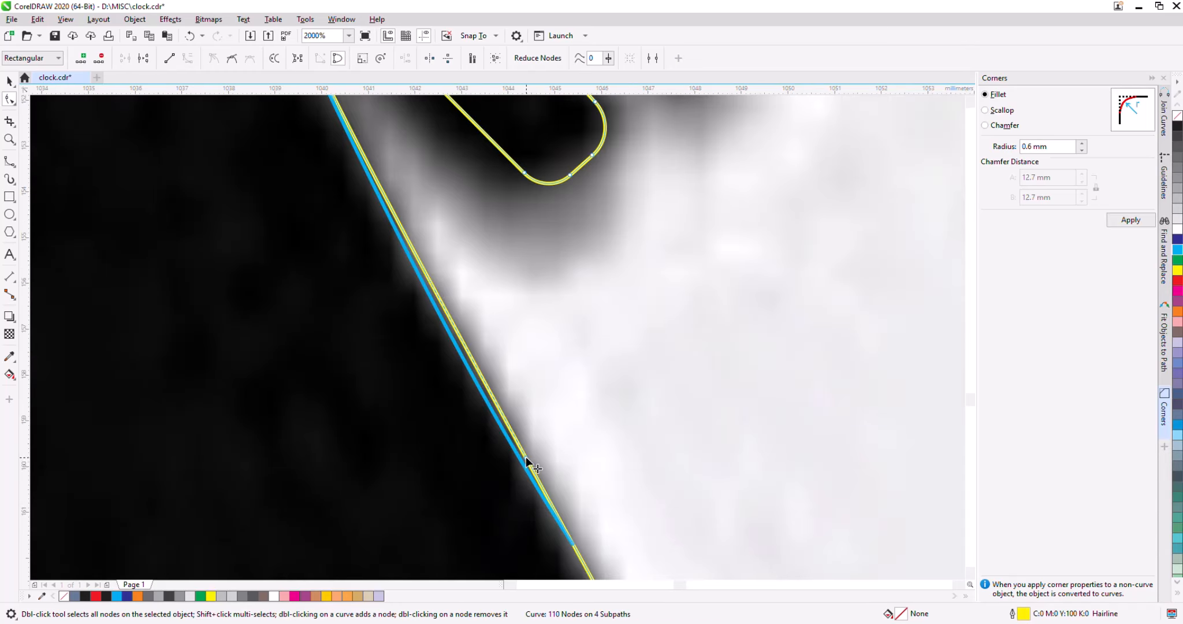
pyautogui.scroll(-3, 525, 361)
pyautogui.scroll(2, 485, 335)
pyautogui.moveTo(486, 335)
pyautogui.mouseDown()
pyautogui.moveTo(477, 345)
pyautogui.moveTo(503, 339)
pyautogui.mouseUp()
pyautogui.scroll(-1, 526, 326)
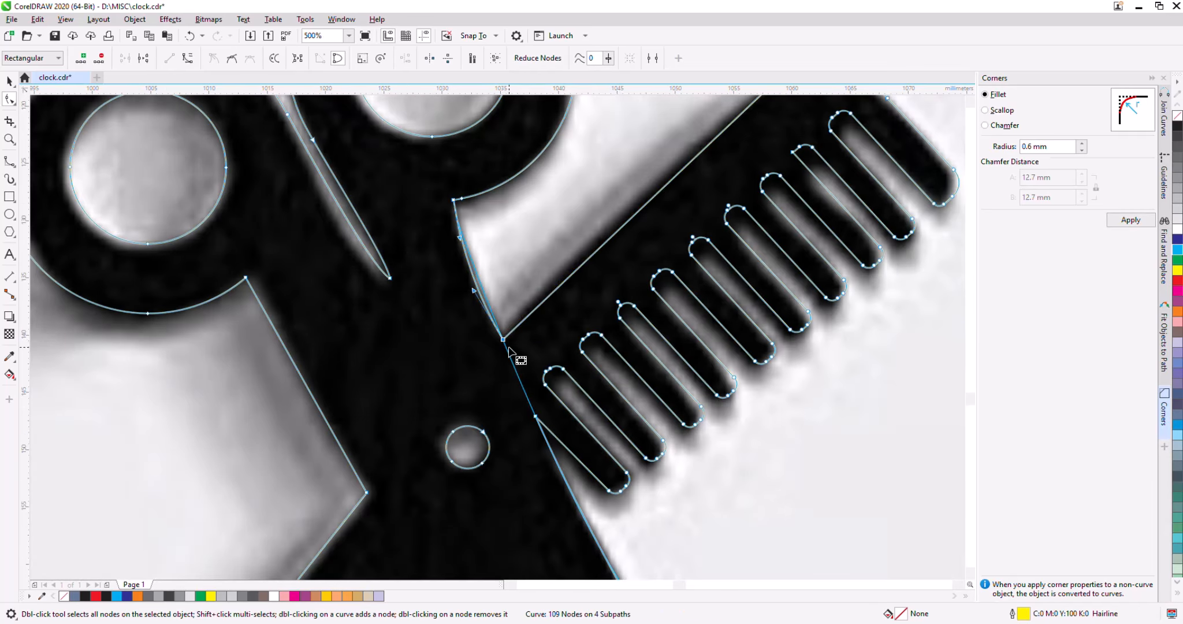
# Convert the comb's straight back edge to a curve and bow it slightly outward.
pyautogui.rightClick(586, 260)
pyautogui.click(612, 342)
pyautogui.moveTo(698, 155); pyautogui.dragTo(691, 145)
pyautogui.scroll(-3, 572, 192)
pyautogui.scroll(2, 529, 282)
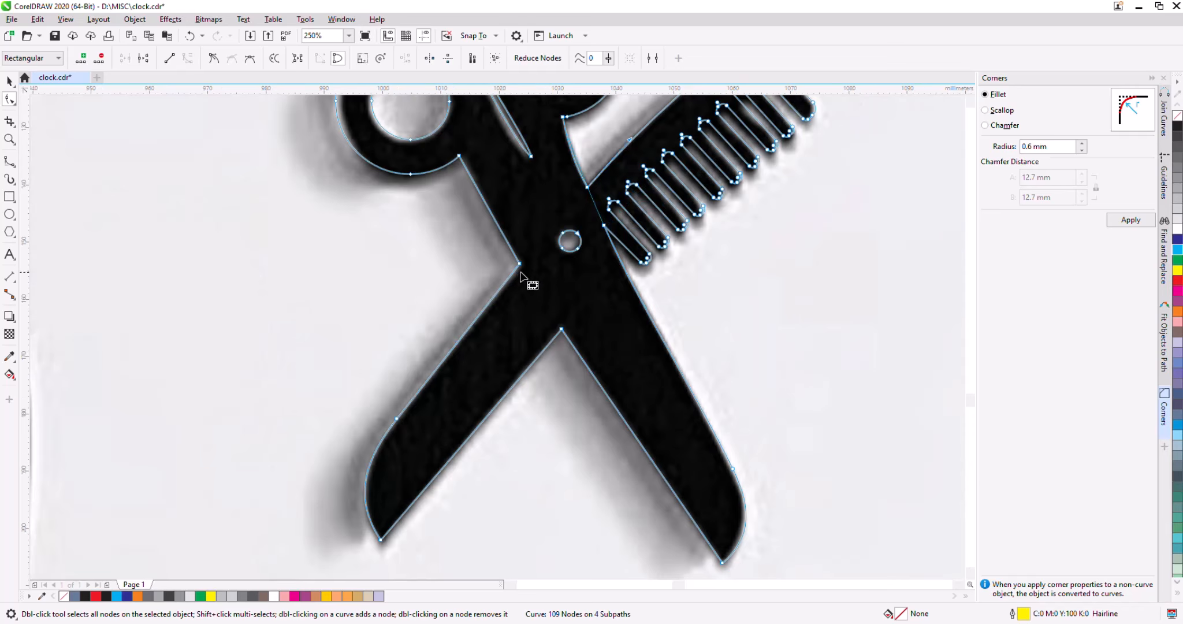
# Adjust the outer corner node where the scissors' handle arm meets the lower-left blade to fit the photo's edge.
pyautogui.moveTo(519, 264); pyautogui.dragTo(516, 259)
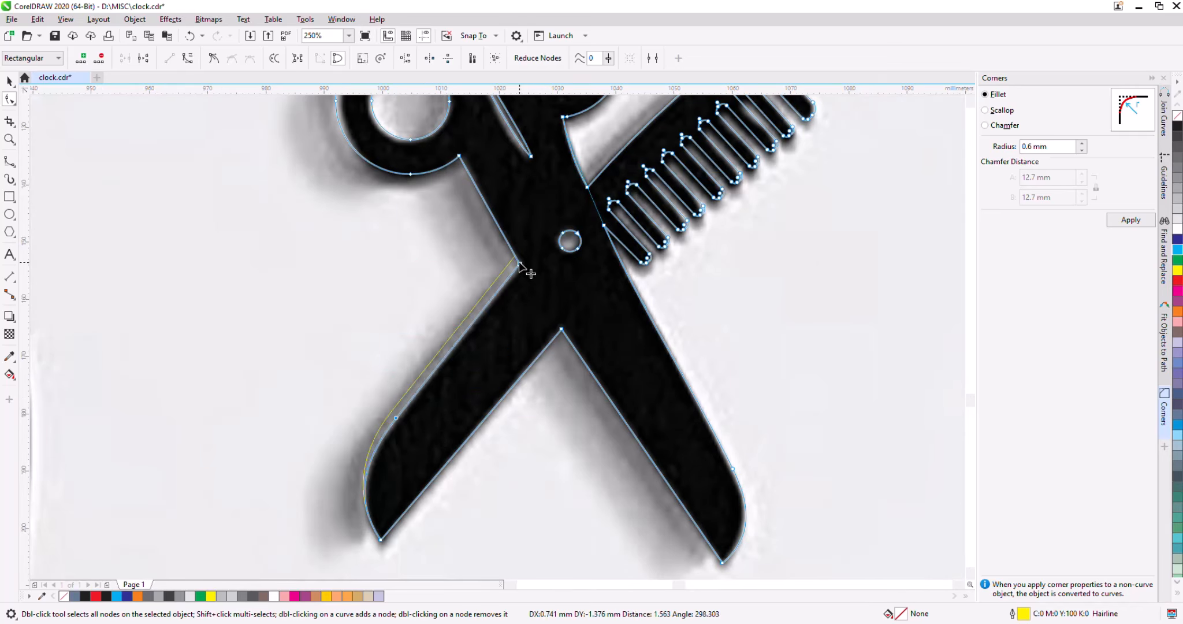
pyautogui.press('Right')
pyautogui.press('Right')
pyautogui.press('Right')
pyautogui.press('Right')
pyautogui.press('Right')
pyautogui.press('Right')
pyautogui.press('Right')
pyautogui.press('Right')
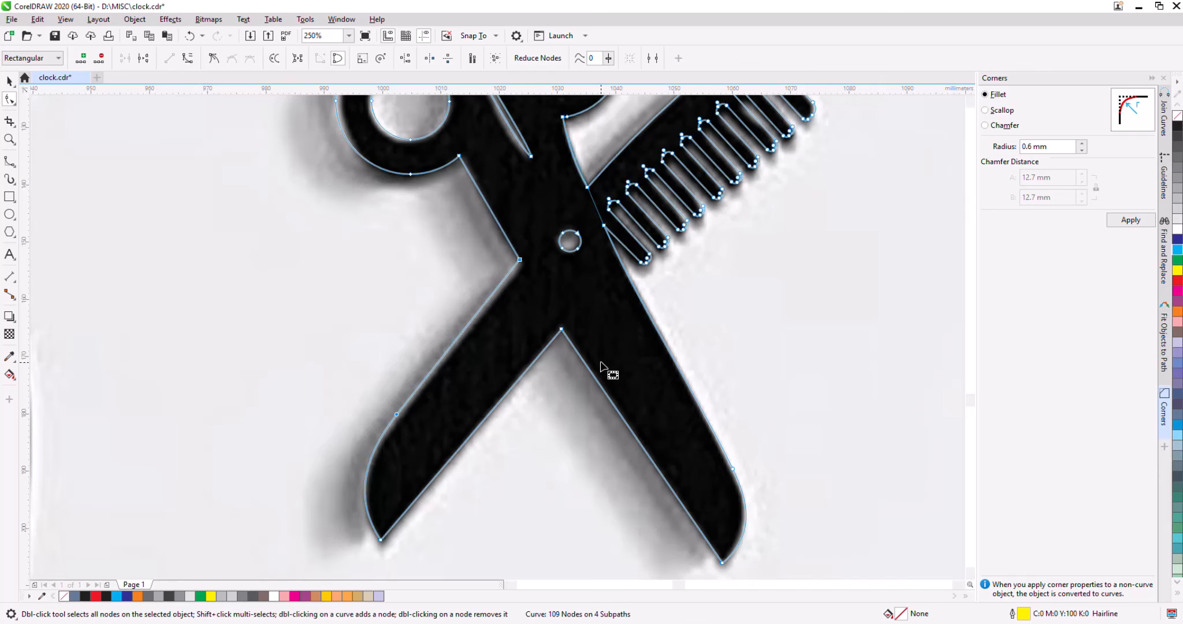
pyautogui.click(483, 367)
pyautogui.scroll(-1, 483, 374)
pyautogui.click(8, 81)
pyautogui.press('Escape')
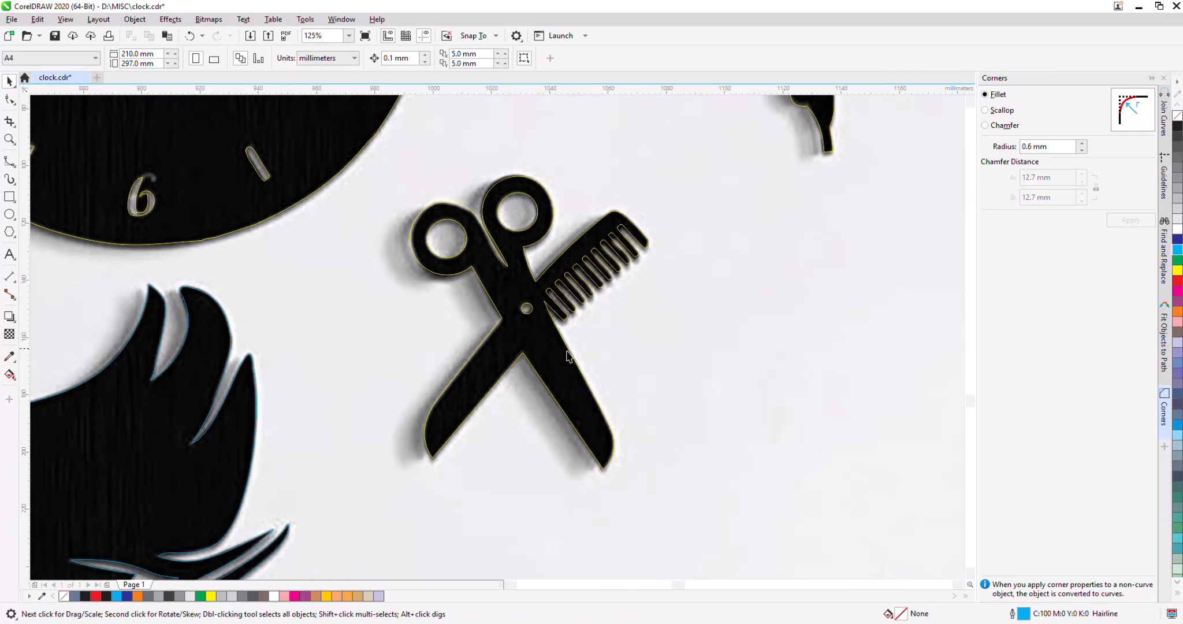
pyautogui.scroll(-1, 655, 231)
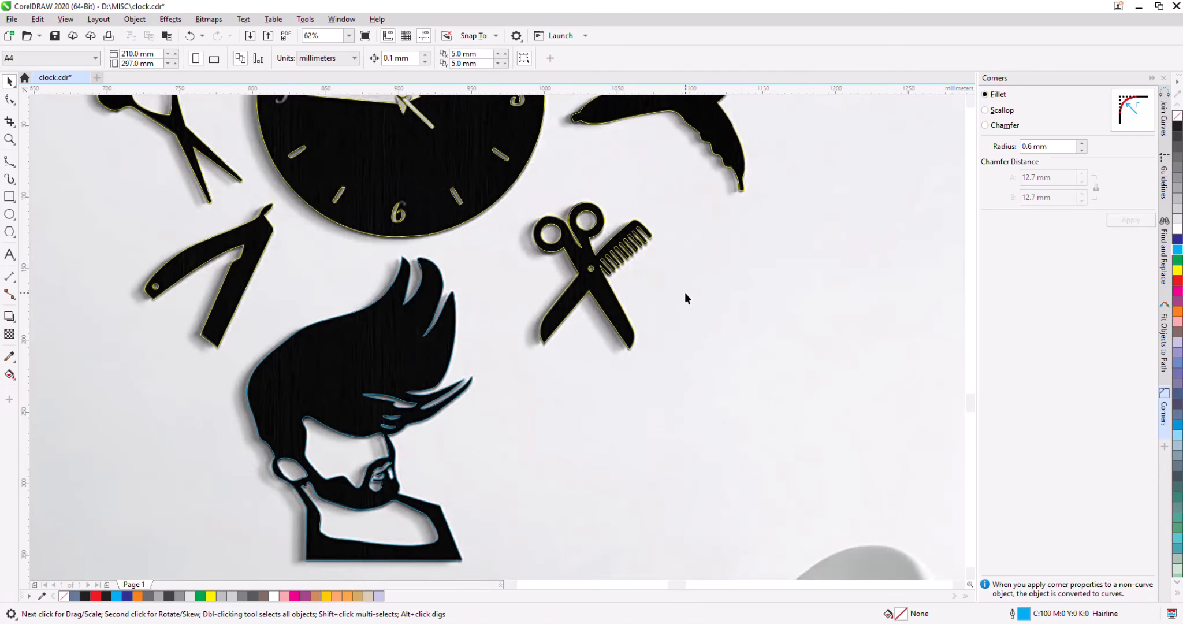
pyautogui.scroll(1, 581, 310)
pyautogui.scroll(-2, 579, 309)
pyautogui.moveTo(675, 323); pyautogui.dragTo(265, 434)
pyautogui.scroll(1, 248, 465)
pyautogui.hotkey('ctrl', 'z')
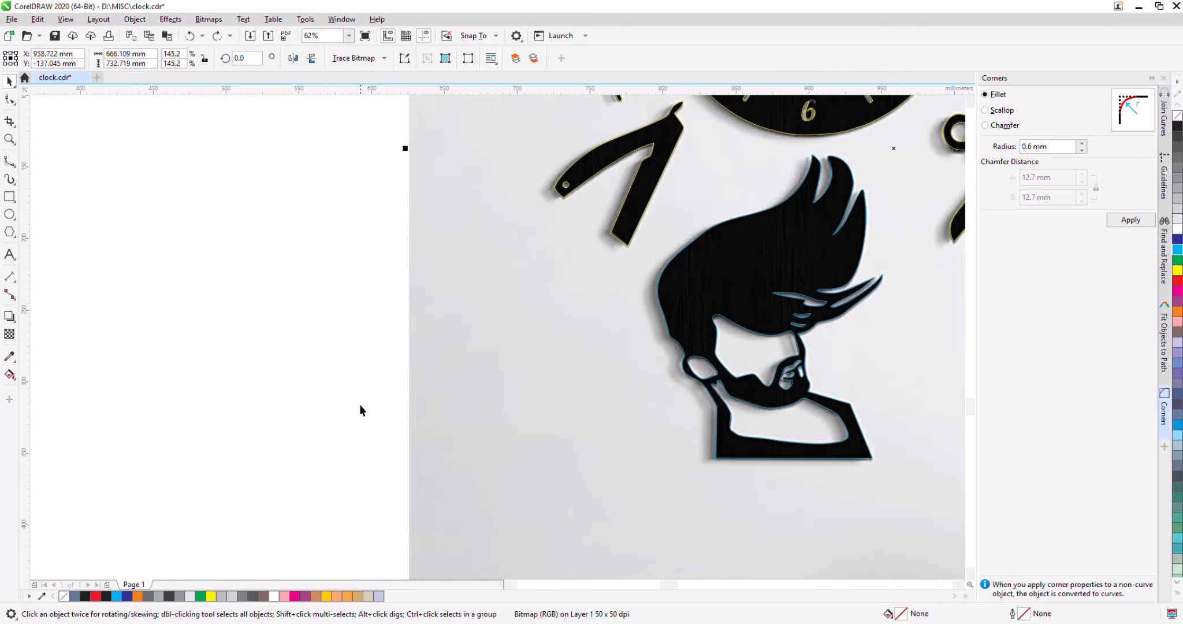
# Fillet the tip of the scissors' lower-left blade with a 0.5 mm radius.
pyautogui.scroll(-1, 359, 405)
pyautogui.scroll(2, 630, 307)
pyautogui.scroll(-1, 518, 311)
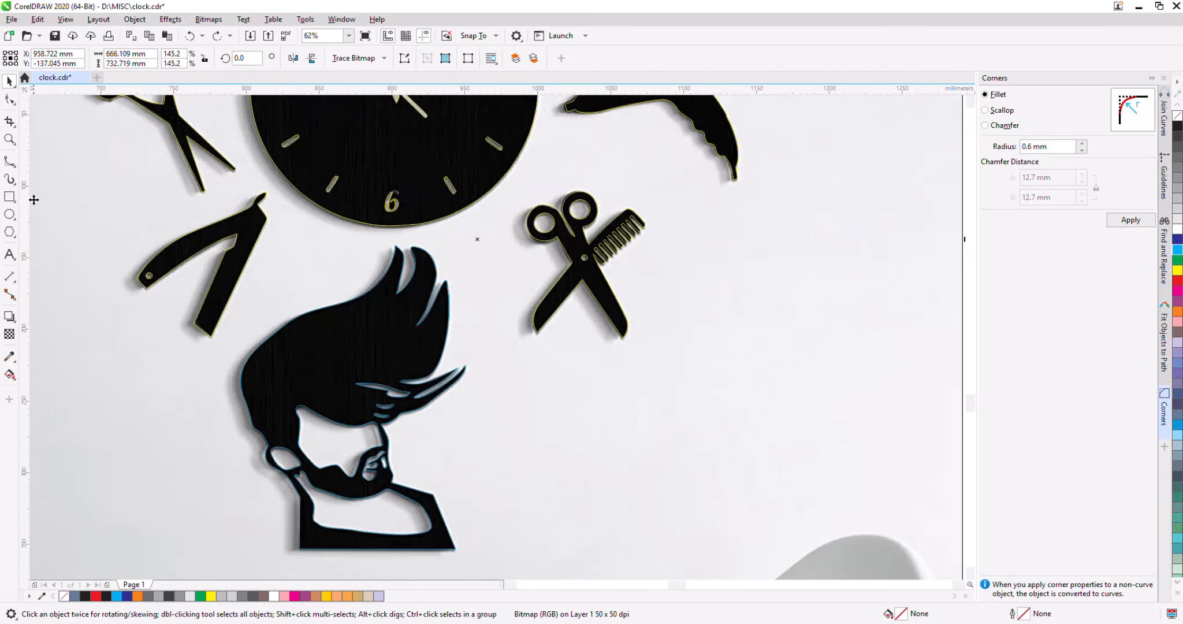
pyautogui.click(9, 99)
pyautogui.click(530, 332)
pyautogui.scroll(3, 530, 331)
pyautogui.click(579, 327)
pyautogui.click(1082, 150)
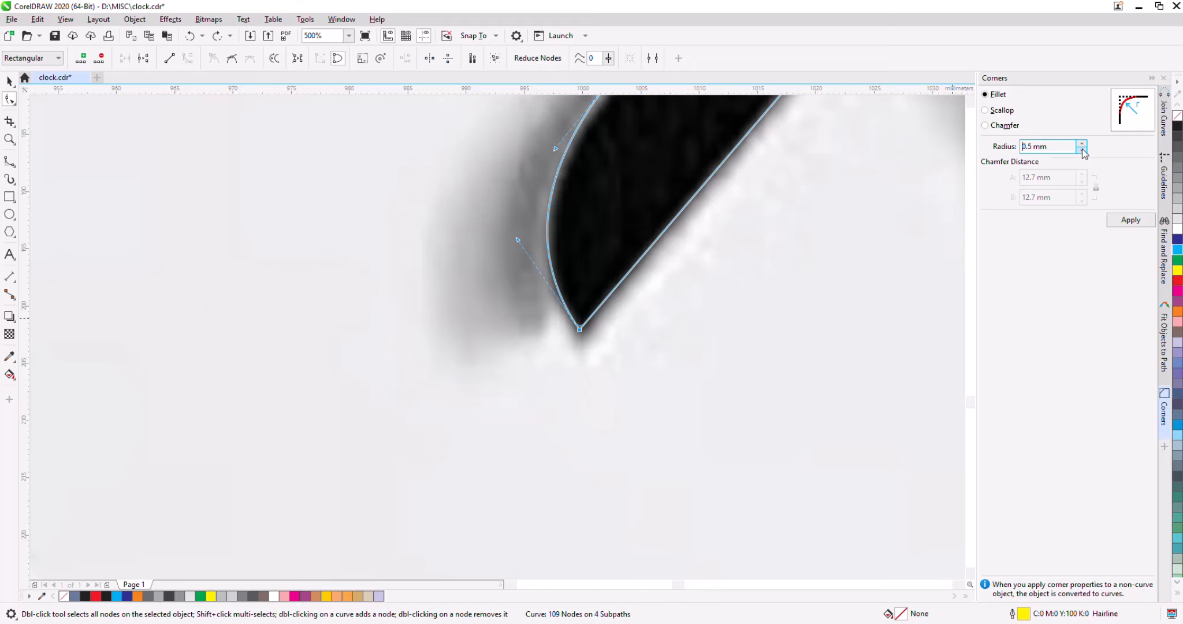
pyautogui.click(1129, 219)
pyautogui.scroll(1, 569, 315)
pyautogui.scroll(-2, 416, 369)
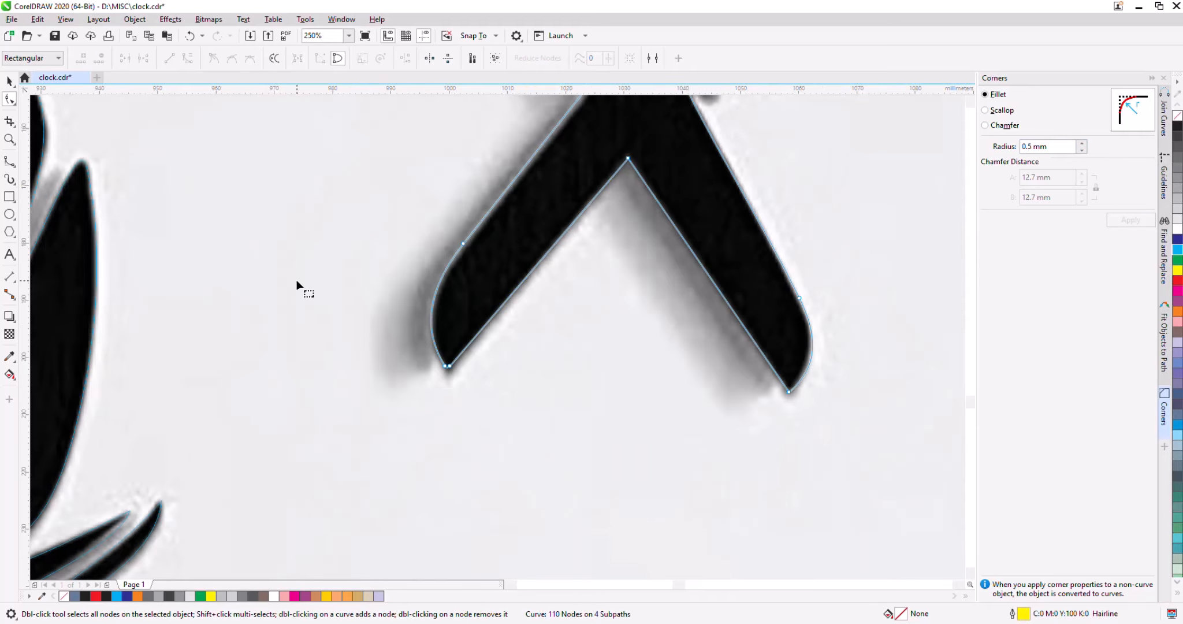
# Duplicate the upright clock photo beside the original.
pyautogui.press('space')
pyautogui.scroll(-3, 296, 284)
pyautogui.scroll(-1, 557, 349)
pyautogui.scroll(3, 520, 321)
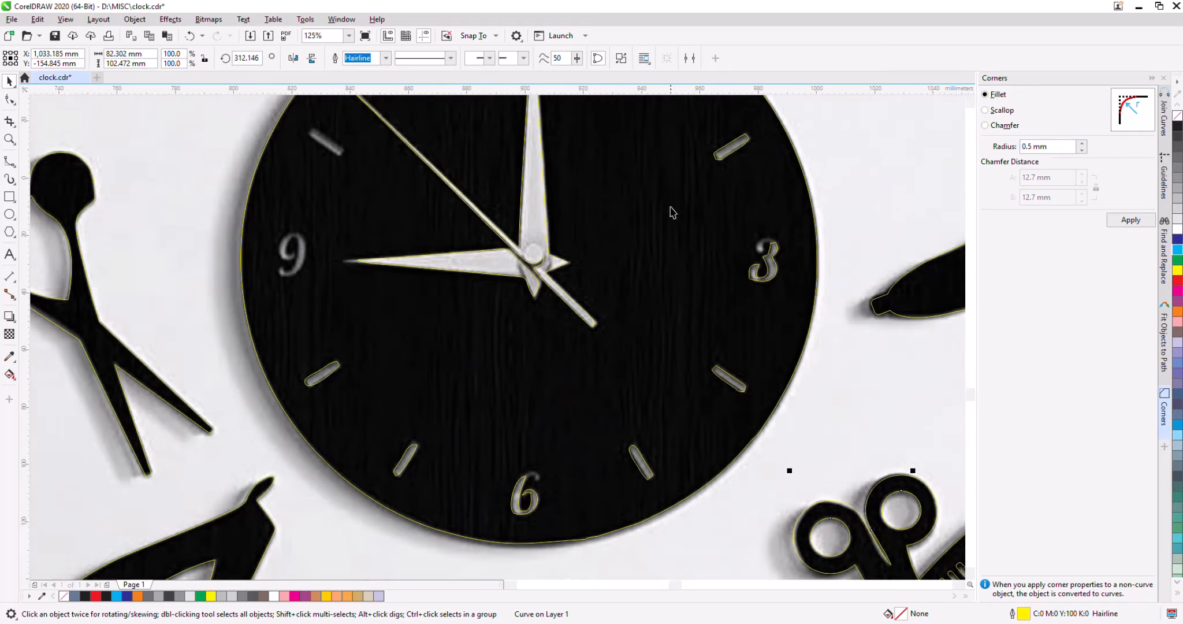
pyautogui.scroll(-3, 602, 213)
pyautogui.scroll(-4, 578, 219)
# Copy the clock's traced outer circle onto the clock in the duplicate photo and nudge it into alignment.
pyautogui.click(351, 227)
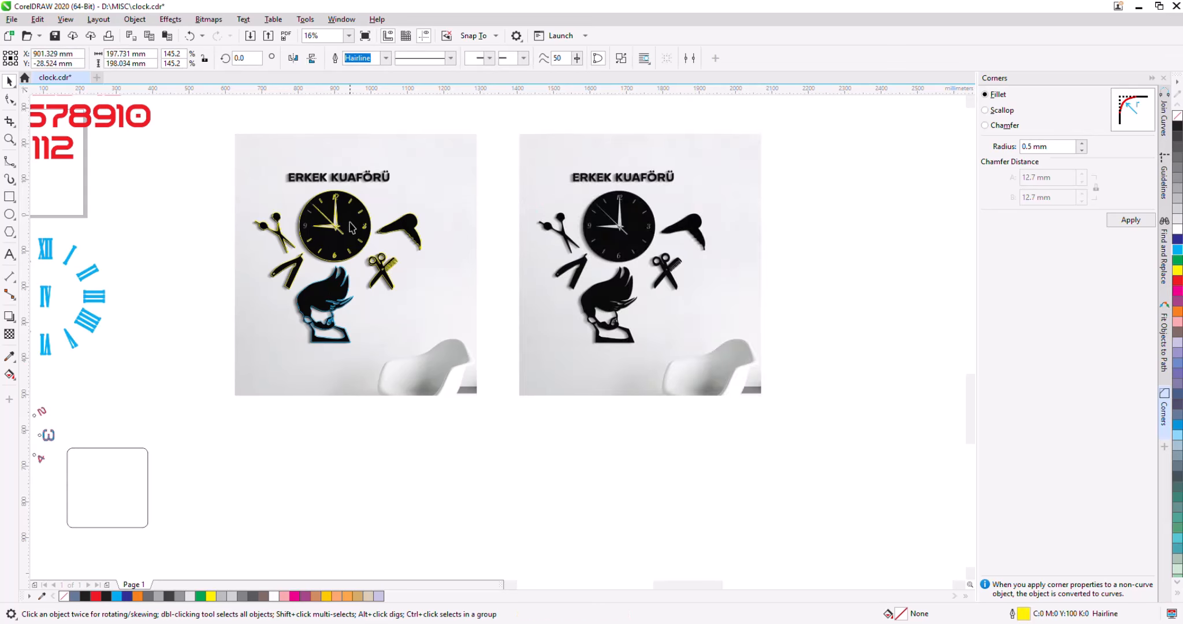
pyautogui.moveTo(351, 227); pyautogui.dragTo(628, 227)
pyautogui.rightClick(628, 227)
pyautogui.click(498, 215)
pyautogui.rightClick(623, 223)
pyautogui.click(664, 242)
pyautogui.moveTo(501, 115); pyautogui.dragTo(723, 249)
pyautogui.press('Delete')
pyautogui.scroll(2, 634, 220)
pyautogui.click(664, 215)
pyautogui.press('Right')
pyautogui.press('Right')
pyautogui.press('Right')
pyautogui.press('Right')
pyautogui.press('Right')
pyautogui.press('Right')
pyautogui.press('Right')
pyautogui.press('Right')
pyautogui.press('Right')
# Draw a circle over the duplicate photo and set its diameter to 200 mm.
pyautogui.click(9, 213)
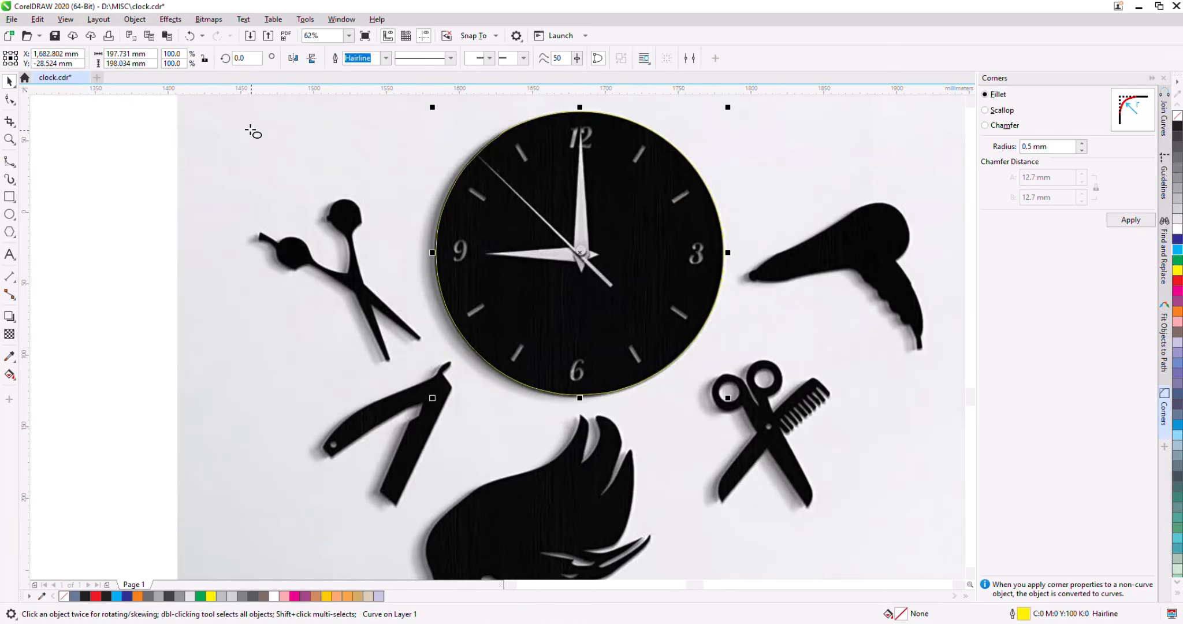
pyautogui.moveTo(245, 124); pyautogui.dragTo(413, 355)
pyautogui.doubleClick(114, 53)
pyautogui.write('200')
pyautogui.press('Return')
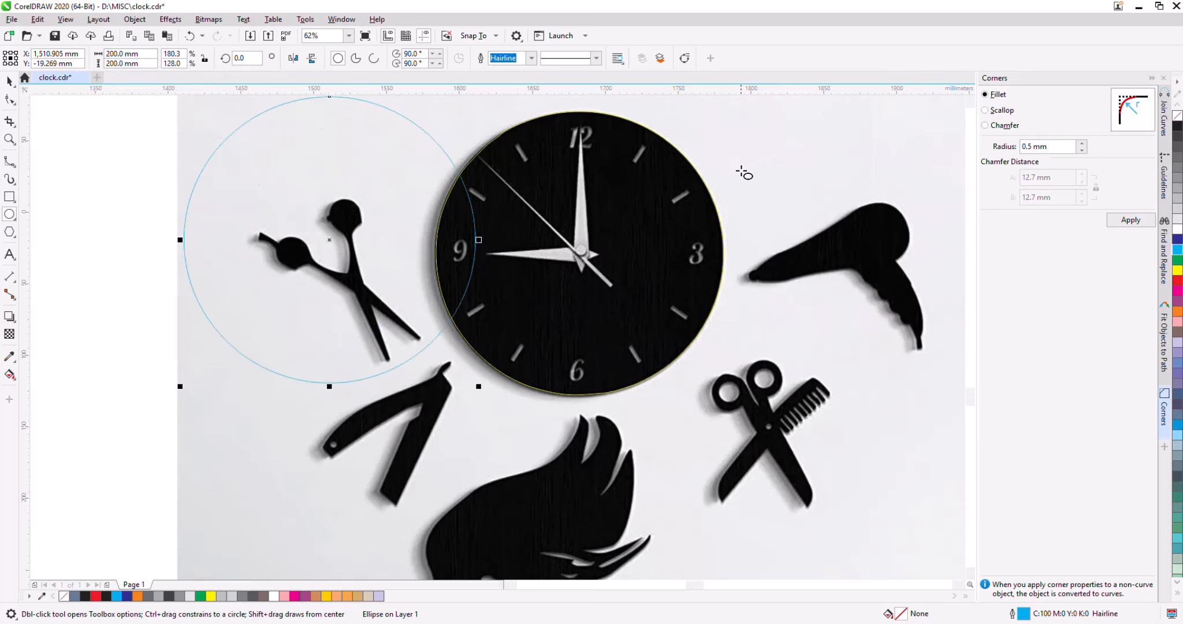
# Delete the copied clock outline and place the 200 mm circle over the clock face in the duplicate photo.
pyautogui.click(703, 182)
pyautogui.press('Delete')
pyautogui.click(9, 82)
pyautogui.moveTo(296, 183); pyautogui.dragTo(543, 200)
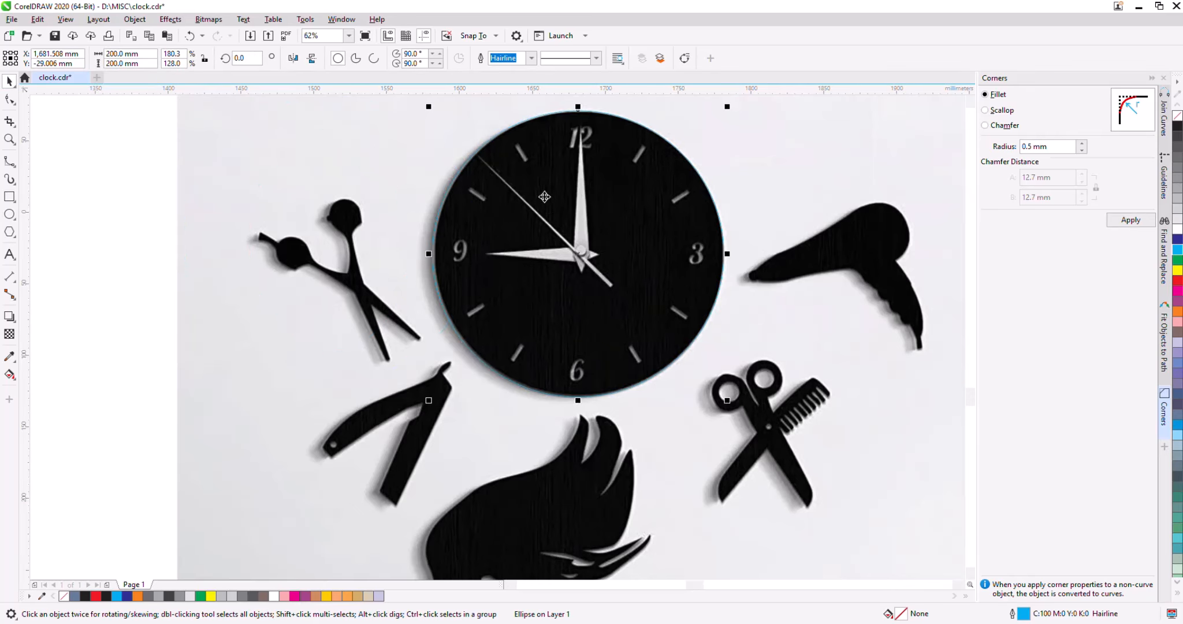
# Give the 200 mm circle on the duplicate photo a red outline with no fill.
pyautogui.click(1177, 270)
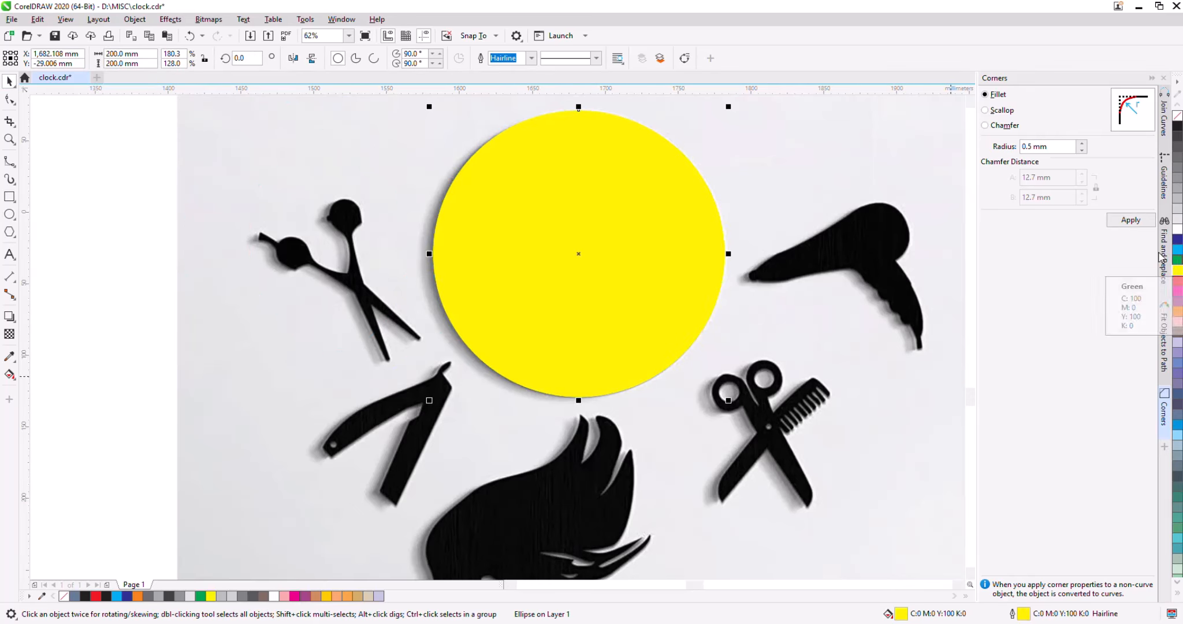
pyautogui.click(1177, 116)
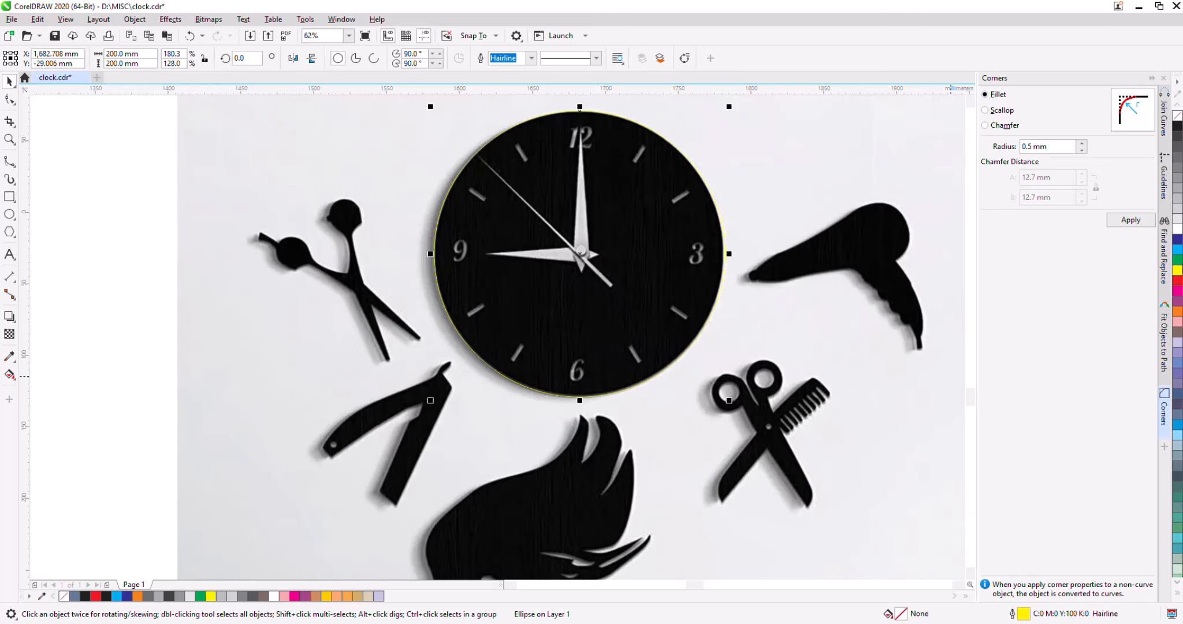
pyautogui.rightClick(1177, 249)
pyautogui.rightClick(1176, 280)
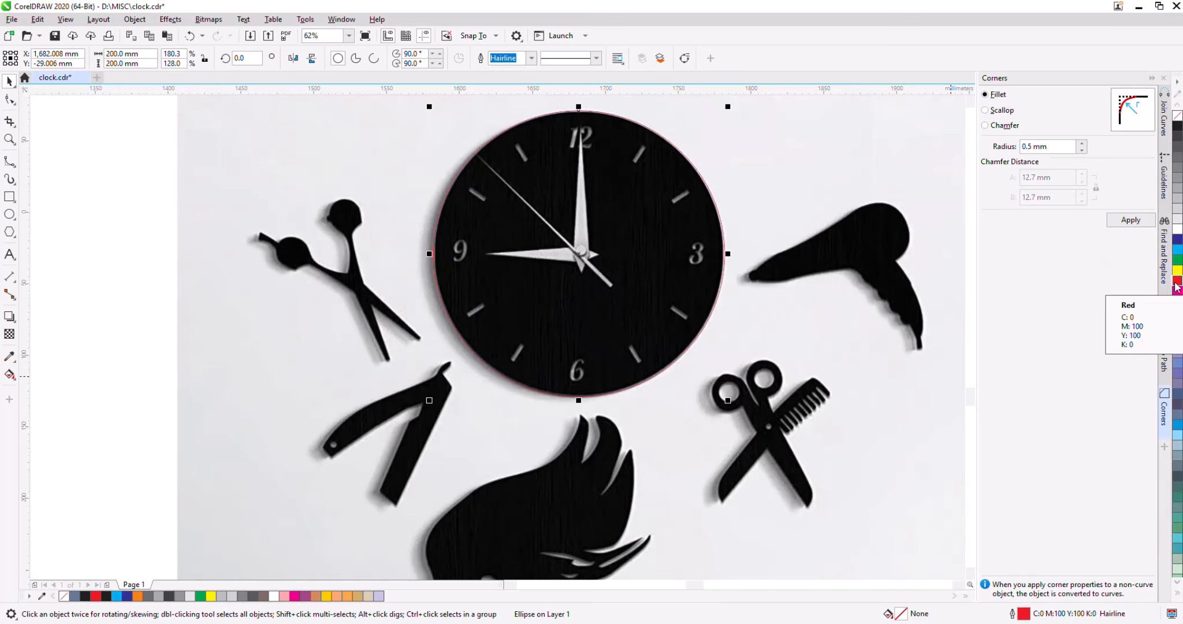
# Look through the existing clock designs and number sets around the drawing for numerals that could suit this clock.
pyautogui.scroll(2, 569, 159)
pyautogui.scroll(-2, 583, 203)
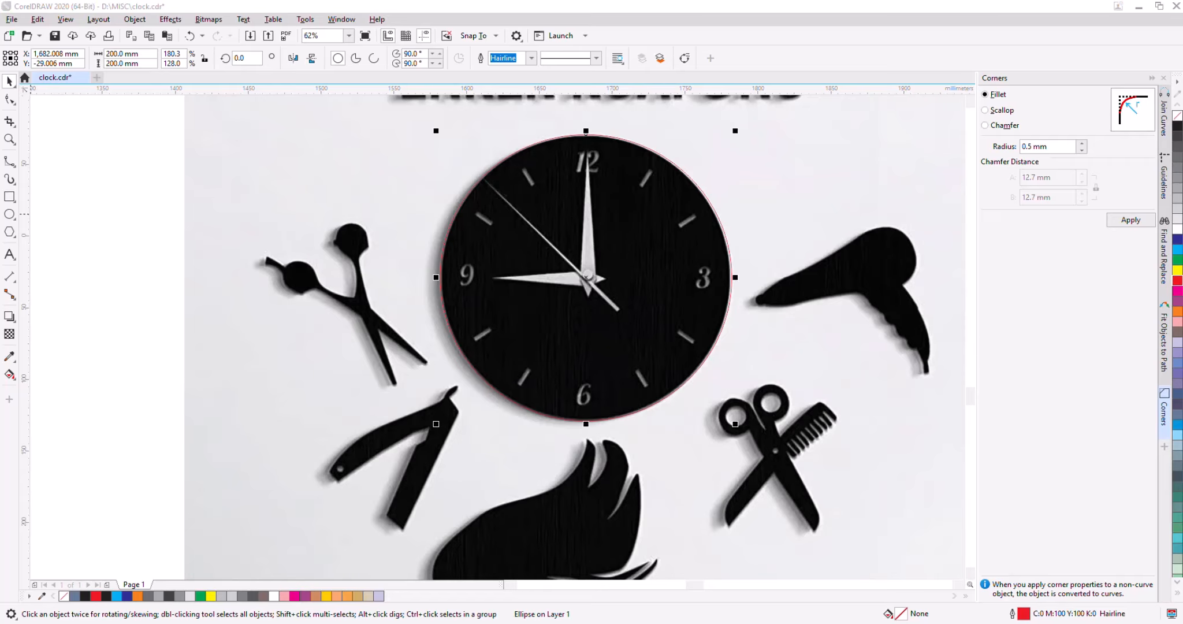
pyautogui.click(289, 326)
pyautogui.scroll(-6, 289, 326)
pyautogui.scroll(2, 151, 406)
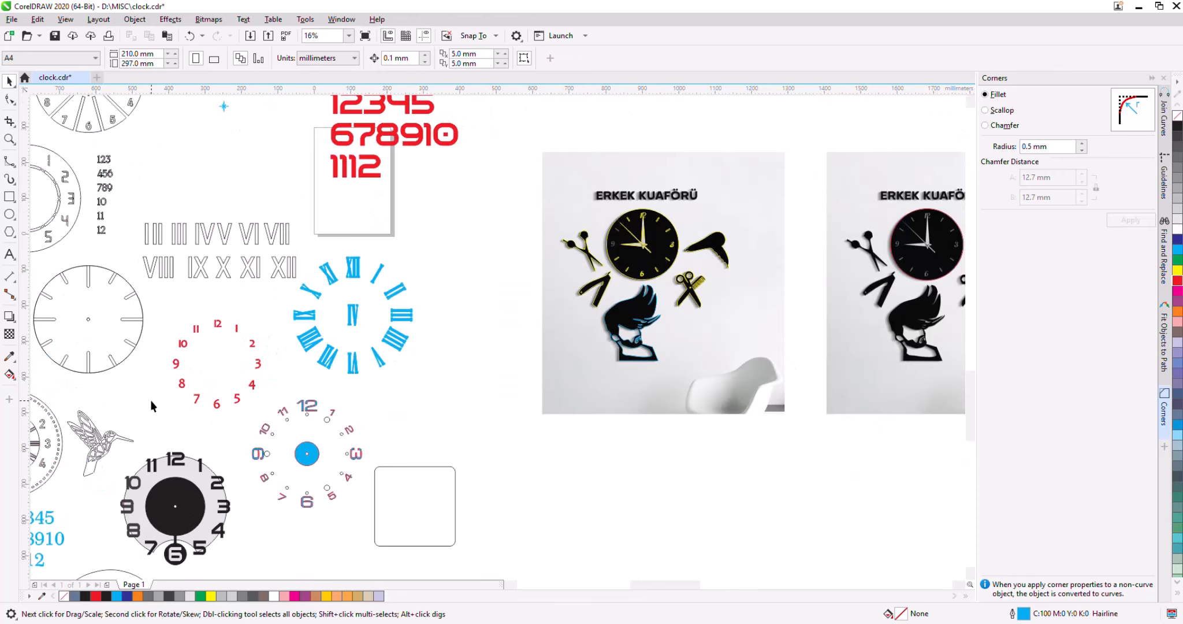
pyautogui.scroll(4, 635, 248)
pyautogui.scroll(-6, 513, 271)
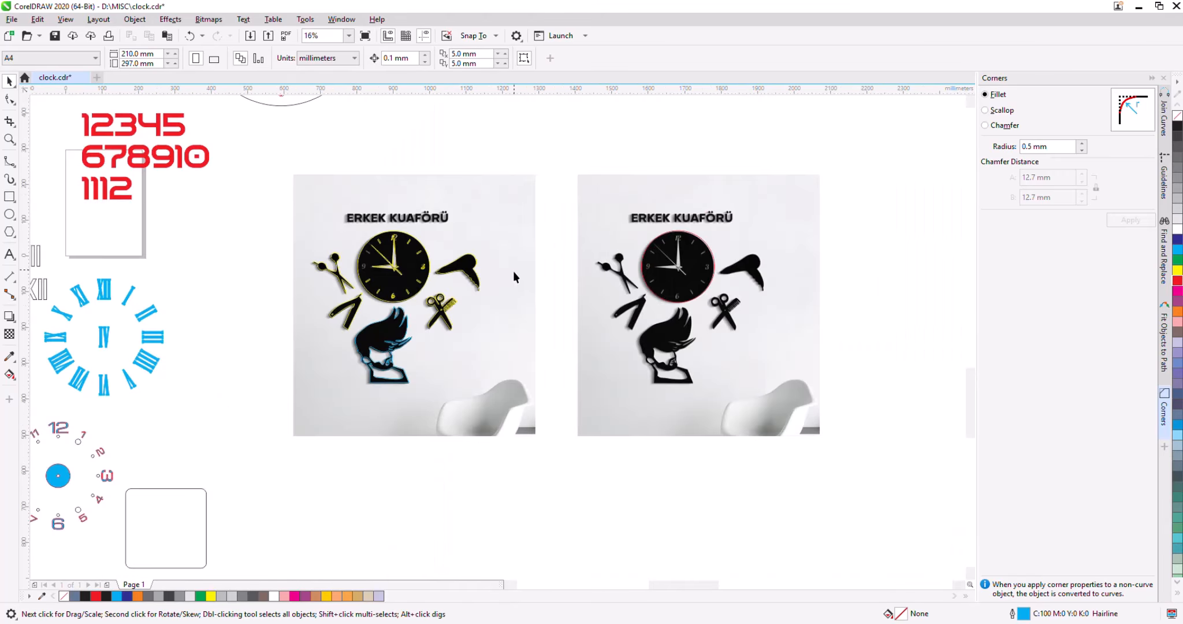
pyautogui.scroll(4, 435, 276)
pyautogui.scroll(-2, 369, 213)
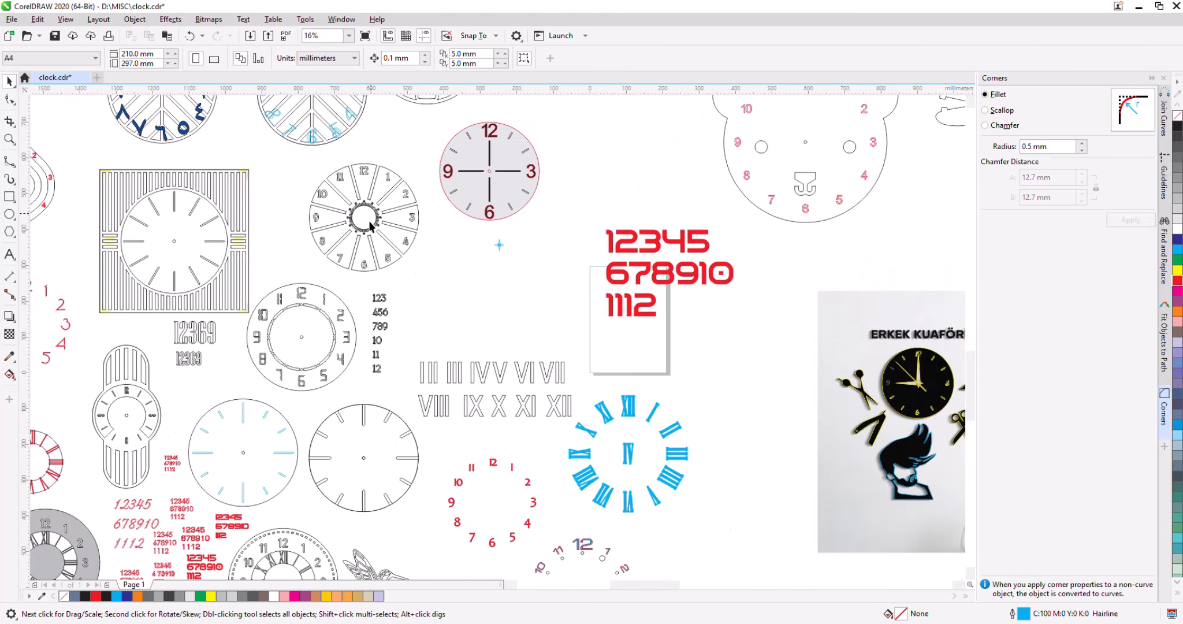
pyautogui.scroll(3, 272, 382)
pyautogui.scroll(-2, 405, 295)
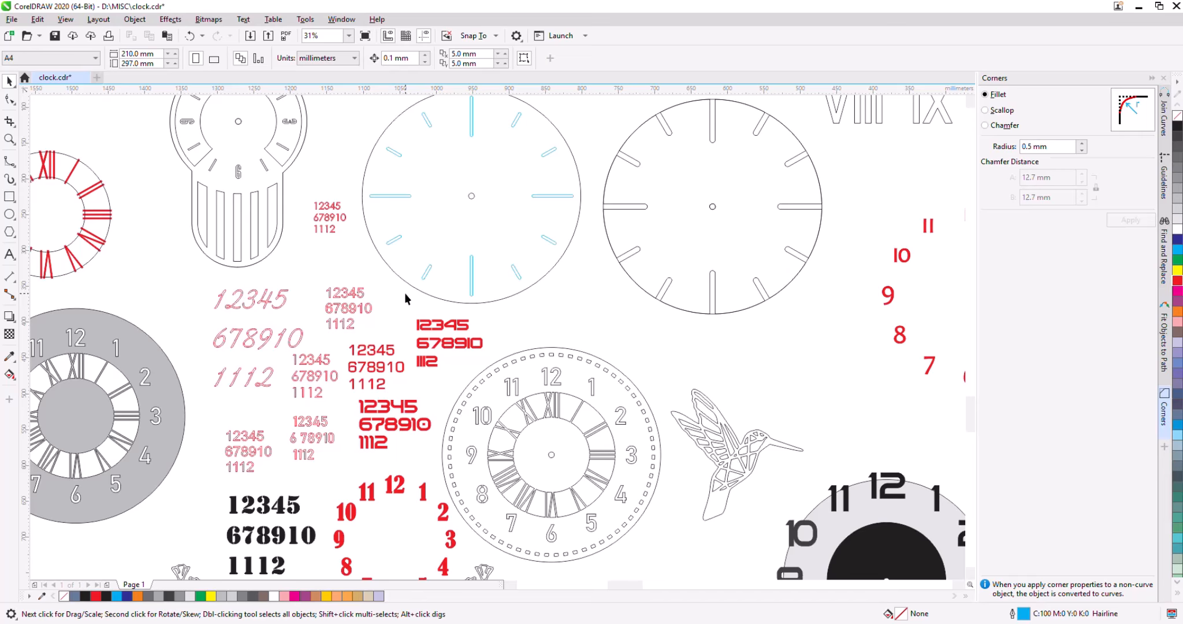
pyautogui.scroll(-3, 405, 293)
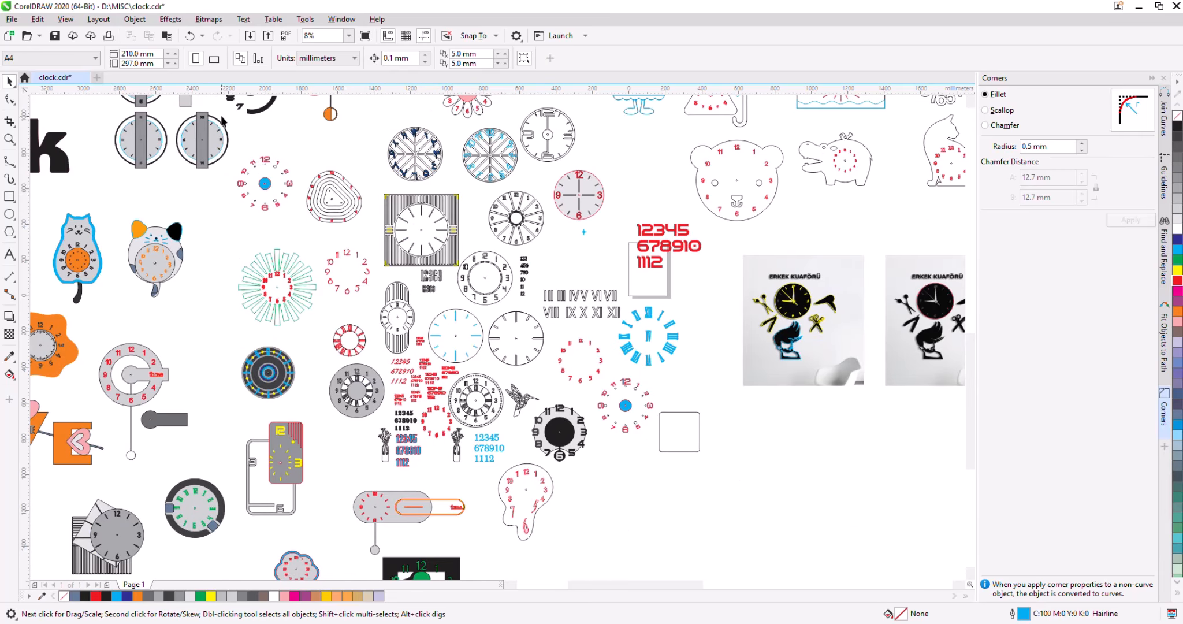
pyautogui.scroll(-1, 613, 176)
pyautogui.scroll(2, 497, 123)
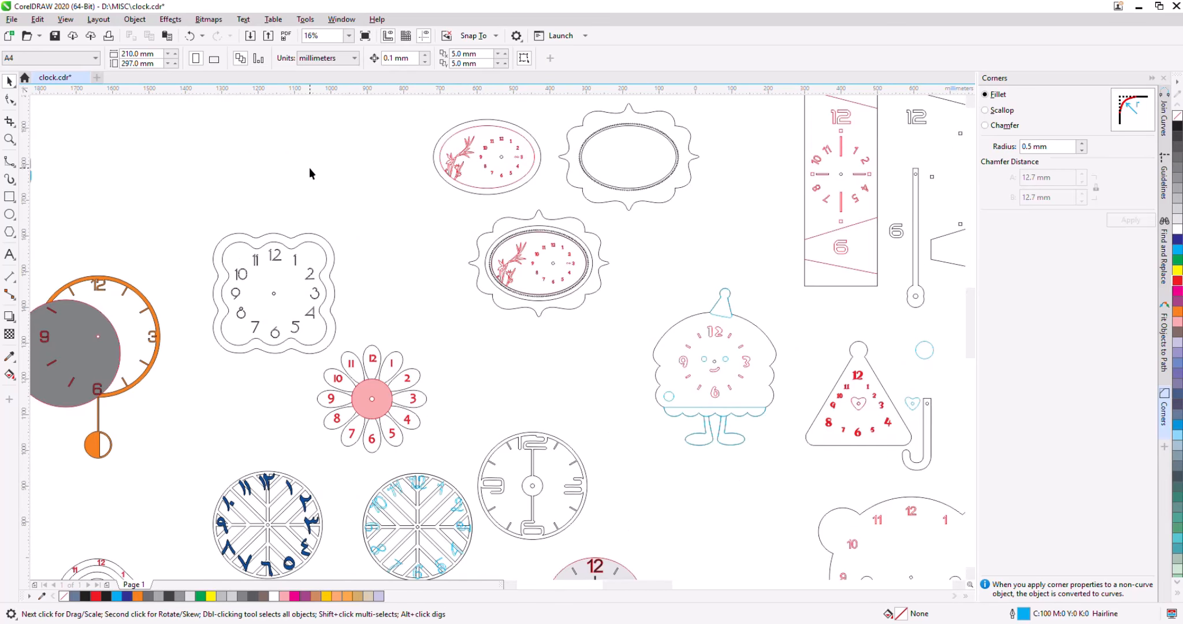
pyautogui.scroll(-1, 309, 172)
pyautogui.scroll(1, 800, 181)
pyautogui.scroll(-1, 91, 252)
pyautogui.scroll(2, 850, 359)
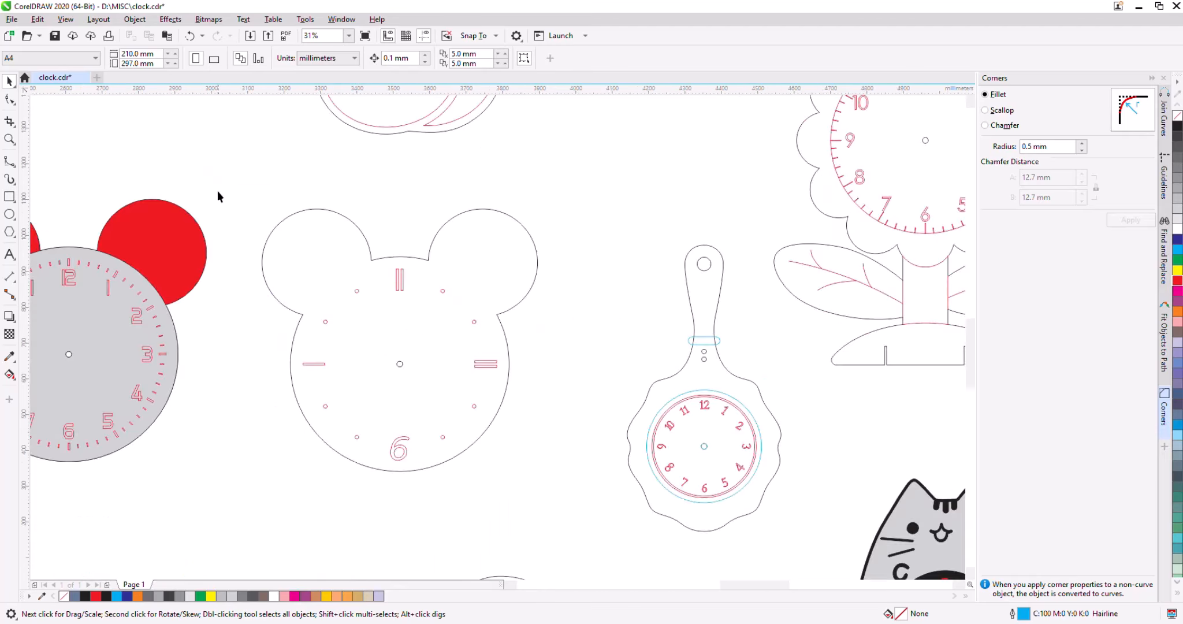
pyautogui.scroll(-1, 218, 197)
pyautogui.scroll(-1, 447, 191)
pyautogui.scroll(5, 195, 299)
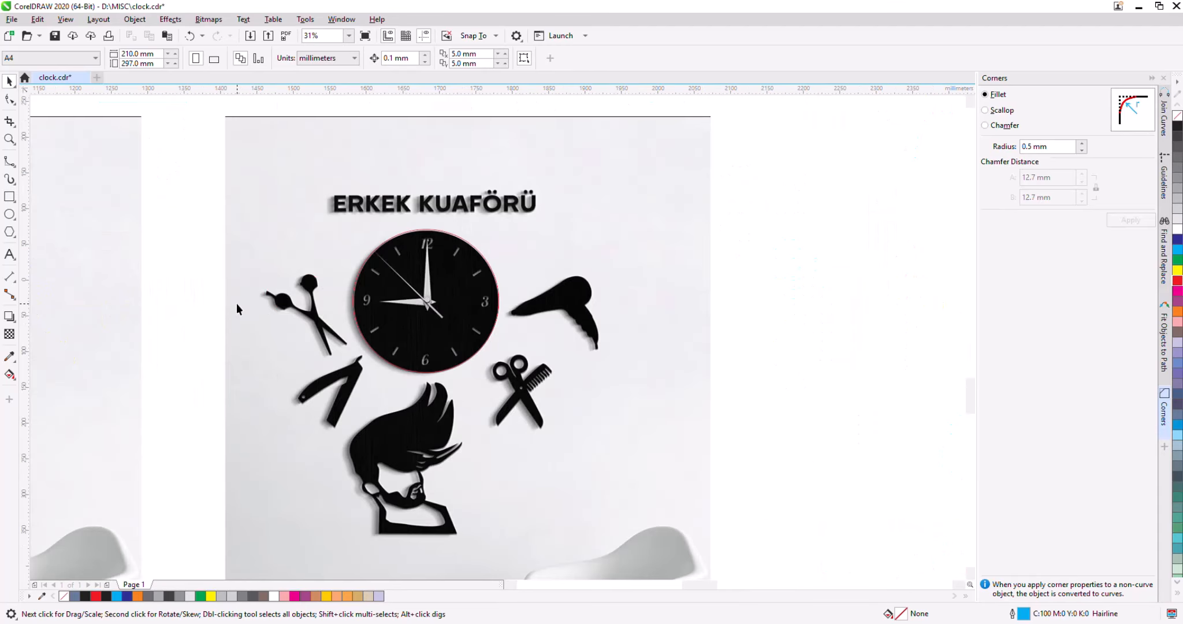
pyautogui.scroll(3, 528, 317)
pyautogui.scroll(-3, 299, 298)
pyautogui.scroll(4, 612, 287)
pyautogui.scroll(-1, 708, 231)
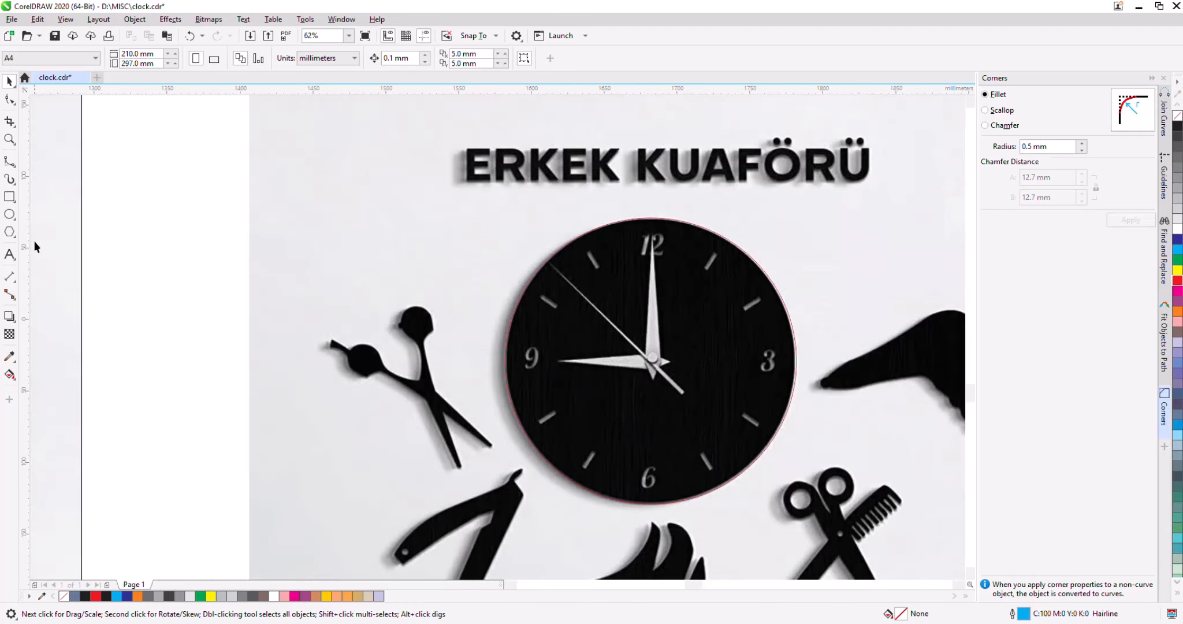
# Add the text 12369 near the clock on the duplicate photo and enlarge it to about 90 mm wide.
pyautogui.press('F8')
pyautogui.click(801, 197)
pyautogui.write('12369')
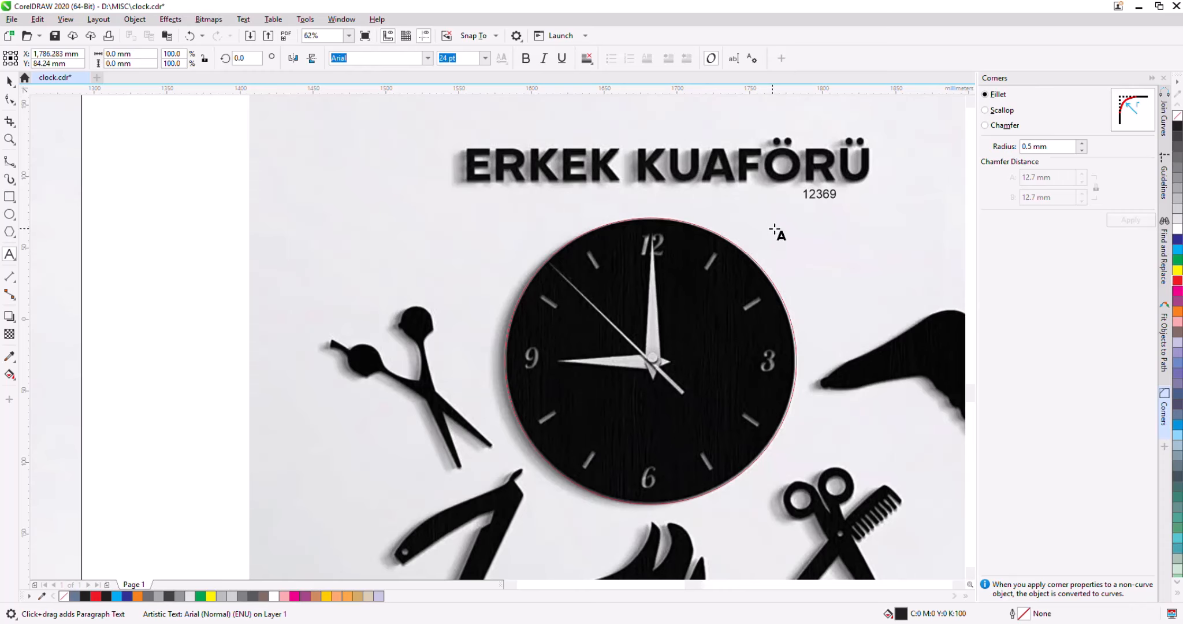
pyautogui.click(10, 82)
pyautogui.moveTo(799, 203); pyautogui.dragTo(843, 240)
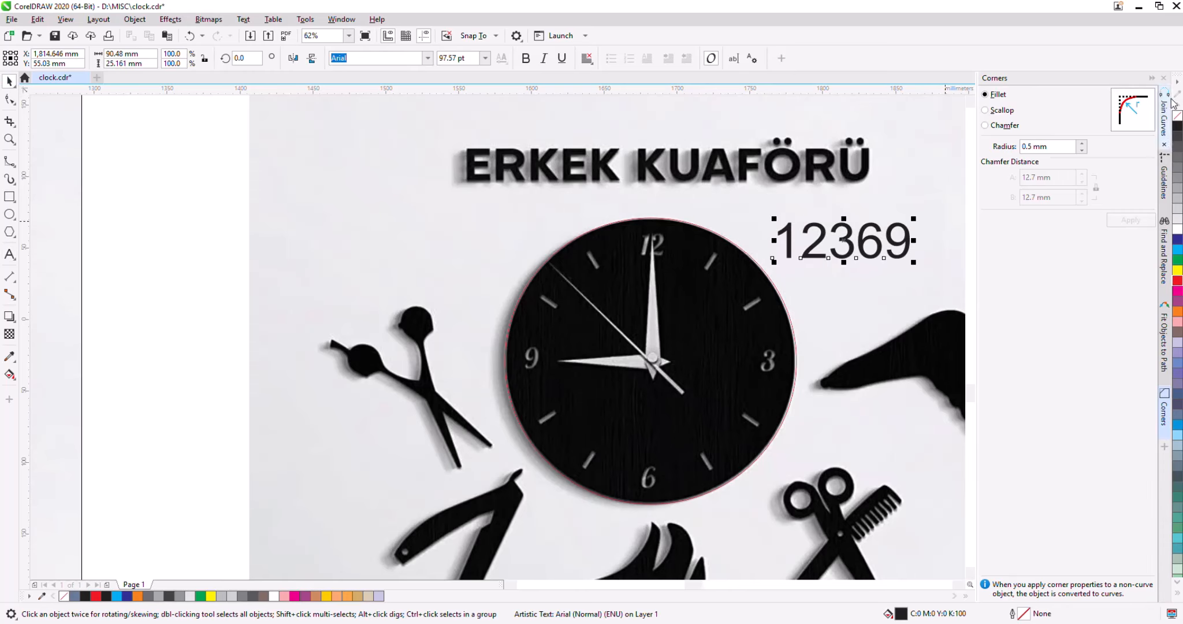
# Collapse the Corners settings, move the 12369 text onto the duplicate clock face and colour it yellow.
pyautogui.click(1152, 78)
pyautogui.moveTo(1117, 231); pyautogui.dragTo(895, 385)
pyautogui.click(1176, 272)
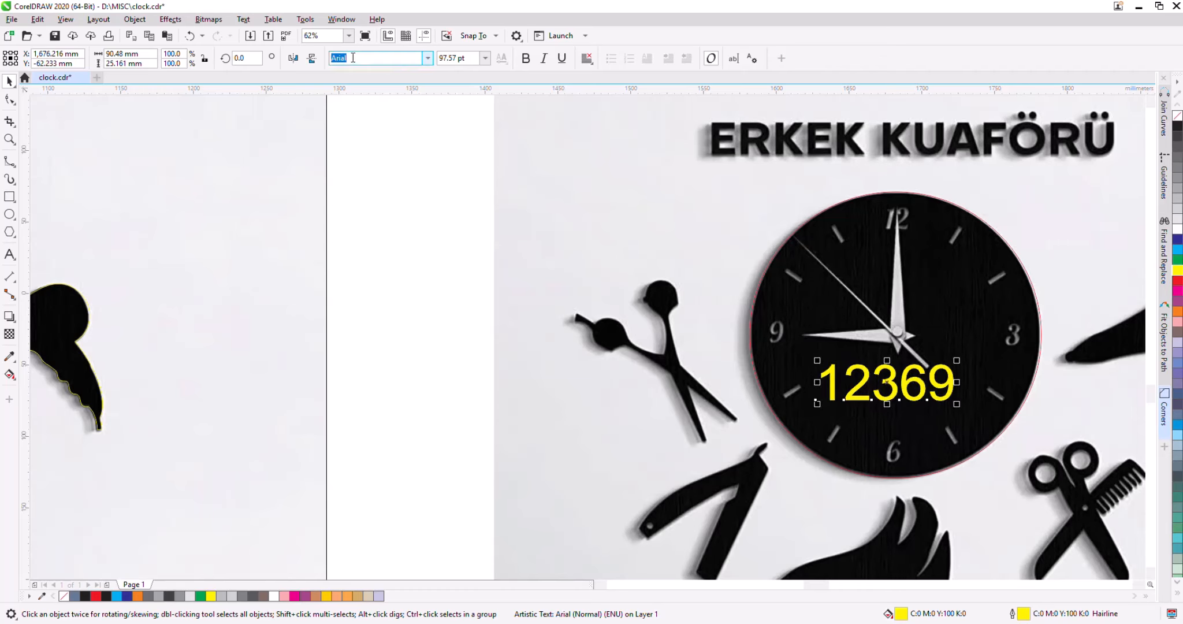
# Preview fonts on the 12369 text against the clock's numerals and apply Bell MT.
pyautogui.click(375, 58)
pyautogui.press('Down')
pyautogui.press('Down')
pyautogui.press('Down')
pyautogui.press('Down')
pyautogui.press('Down')
pyautogui.press('Down')
pyautogui.press('Down')
pyautogui.press('Down')
pyautogui.press('Down')
pyautogui.press('Down')
pyautogui.press('Down')
pyautogui.press('Down')
pyautogui.press('Down')
pyautogui.press('Down')
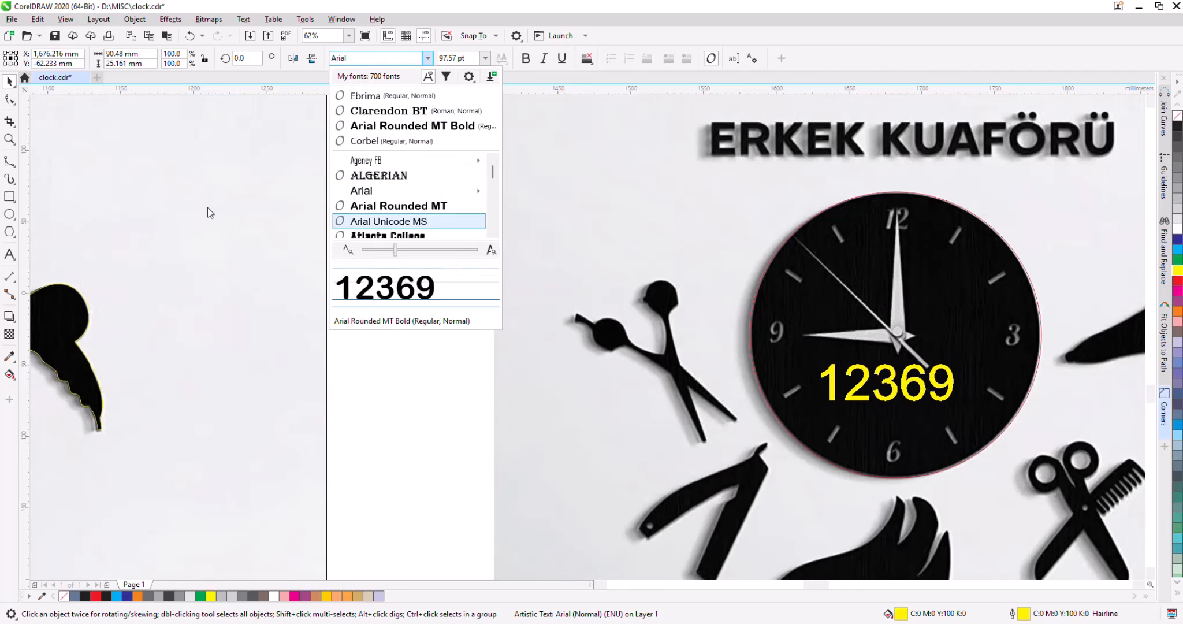
pyautogui.press('Down')
pyautogui.press('Down')
pyautogui.press('Down')
pyautogui.press('Down')
pyautogui.press('Down')
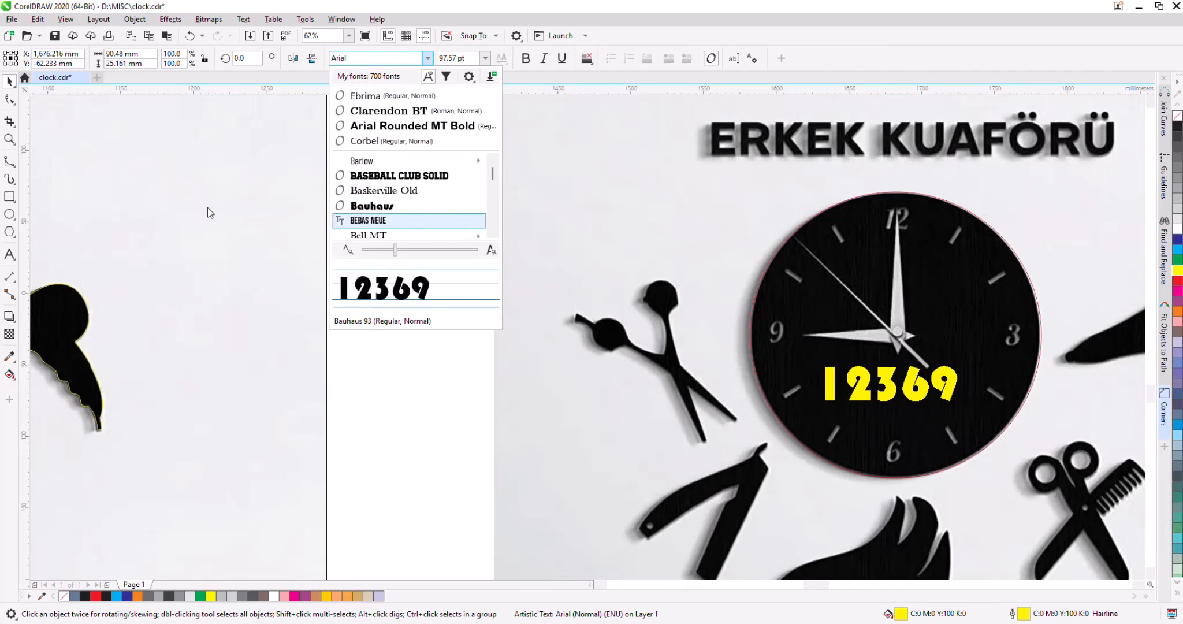
pyautogui.press('Up')
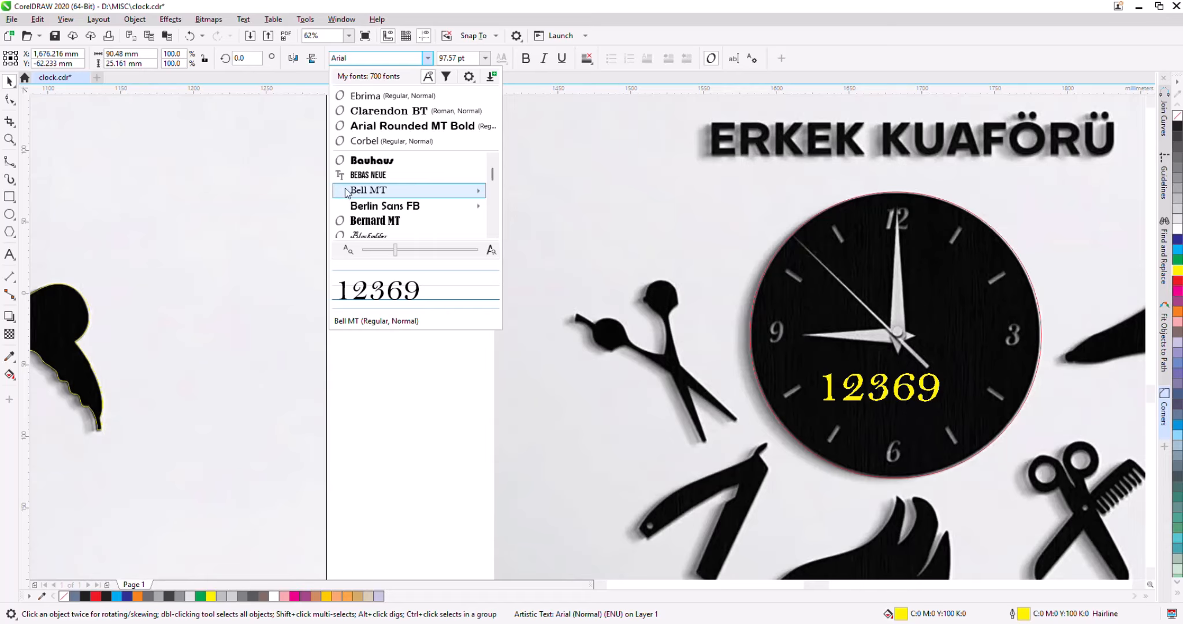
pyautogui.press('Return')
# Preview further fonts on the 12369 text and apply French Script MT.
pyautogui.press('Down')
pyautogui.press('Down')
pyautogui.press('Down')
pyautogui.press('Down')
pyautogui.press('Down')
pyautogui.press('Down')
pyautogui.press('Down')
pyautogui.press('Down')
pyautogui.press('Down')
pyautogui.press('Down')
pyautogui.press('Down')
pyautogui.press('Down')
pyautogui.press('Down')
pyautogui.press('Down')
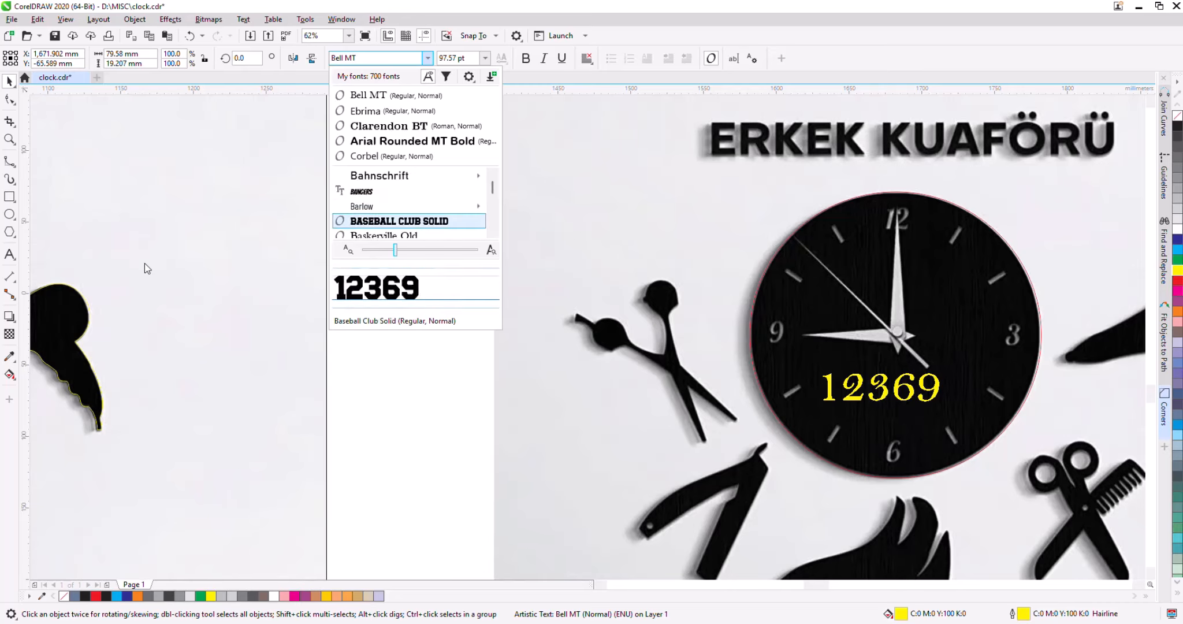
pyautogui.press('Down')
pyautogui.press('Down')
pyautogui.press('Down')
pyautogui.press('Down')
pyautogui.press('Down')
pyautogui.press('Down')
pyautogui.press('Down')
pyautogui.press('Down')
pyautogui.press('Down')
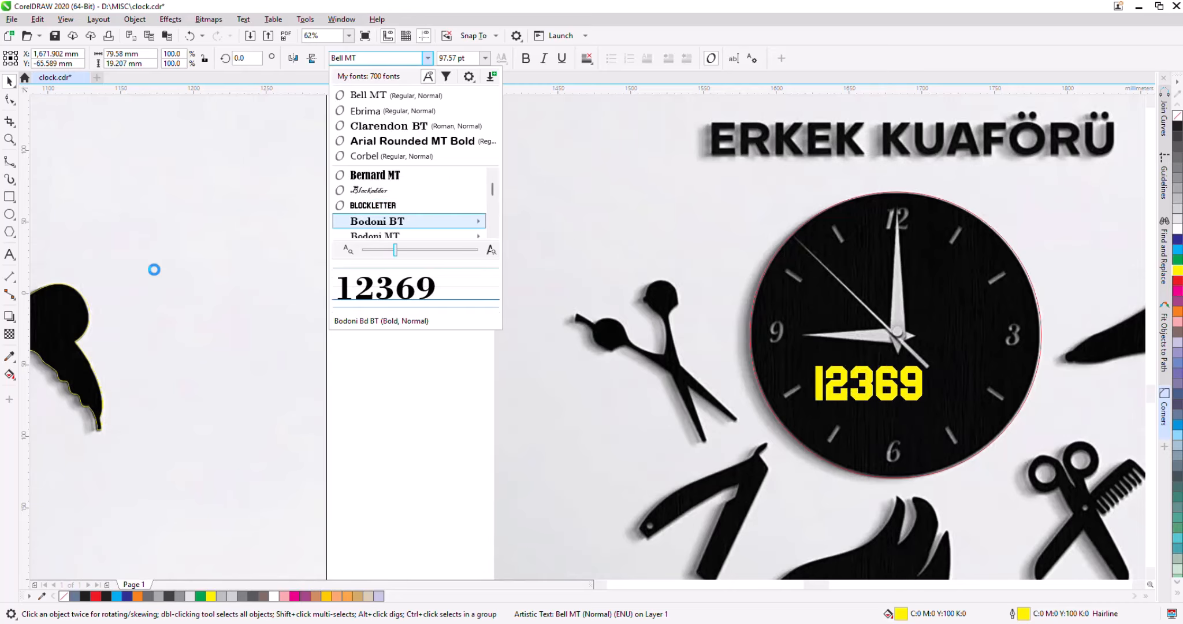
pyautogui.press('Down')
pyautogui.press('Down')
pyautogui.press('Down')
pyautogui.press('Down')
pyautogui.press('Down')
pyautogui.press('Down')
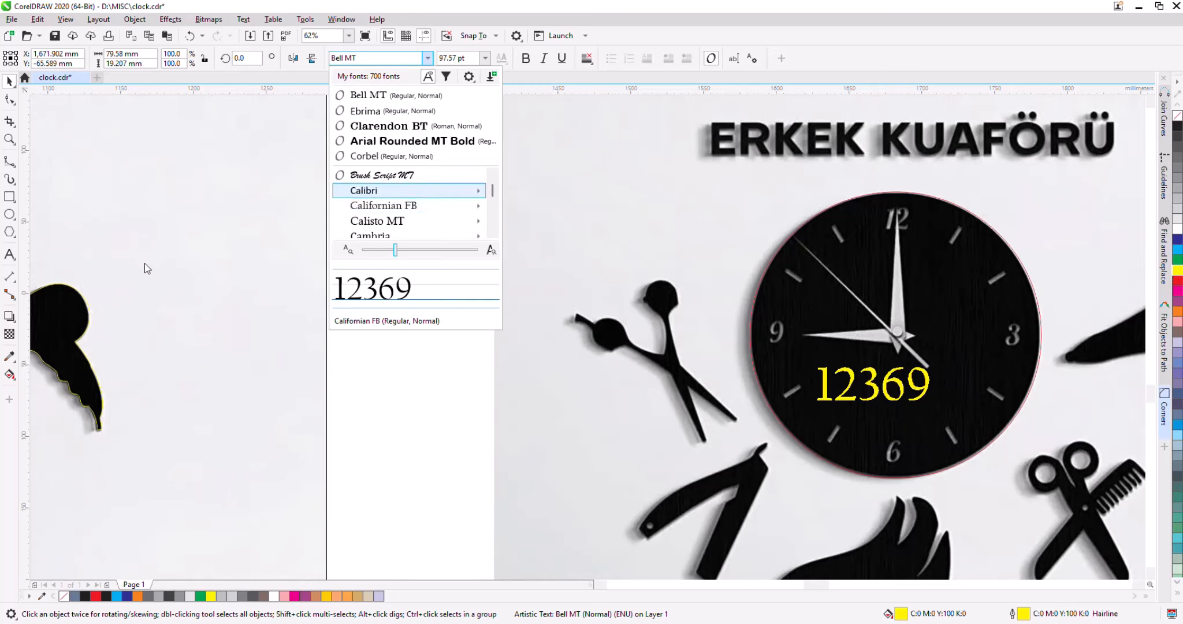
pyautogui.press('Down')
pyautogui.press('Down')
pyautogui.press('Down')
pyautogui.press('Down')
pyautogui.press('Down')
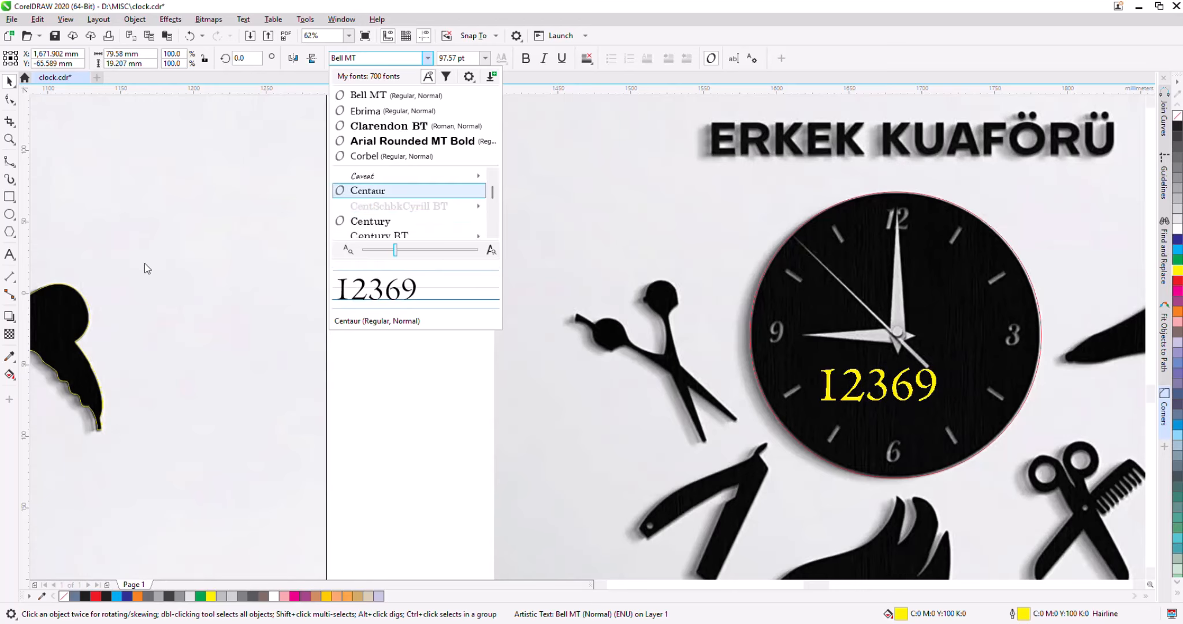
pyautogui.press('Down')
pyautogui.press('Down')
pyautogui.press('Down')
pyautogui.press('Down')
pyautogui.press('Down')
pyautogui.press('Down')
pyautogui.press('Down')
pyautogui.press('Down')
pyautogui.press('Down')
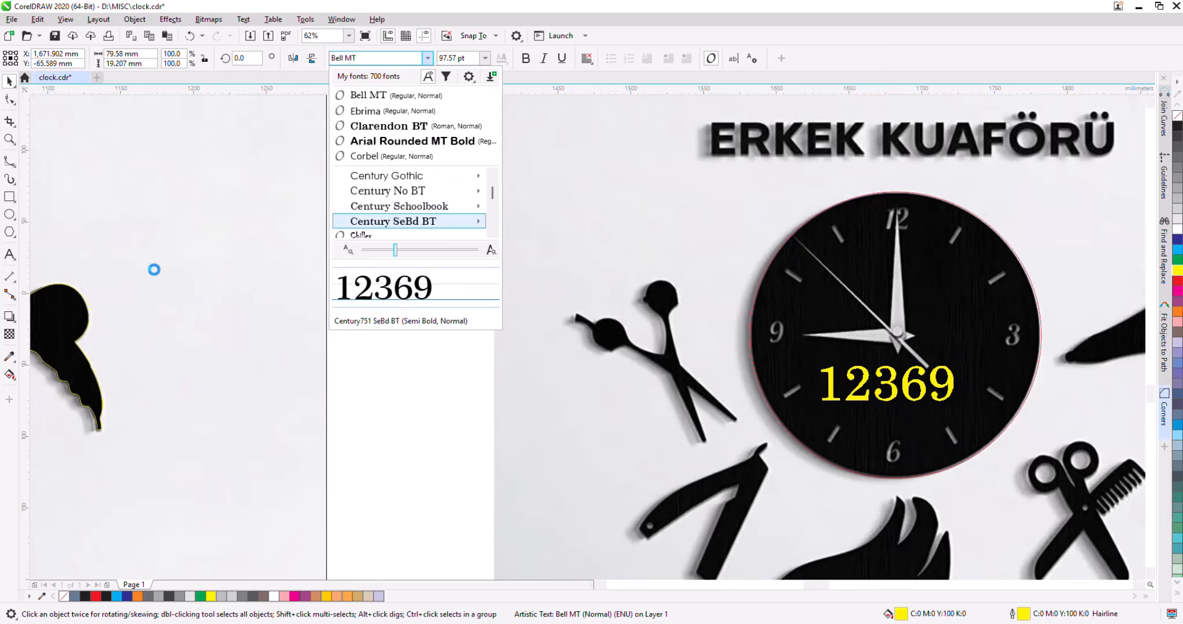
pyautogui.press('Down')
pyautogui.press('Down')
pyautogui.press('Down')
pyautogui.press('Down')
pyautogui.press('Down')
pyautogui.press('Down')
pyautogui.press('Down')
pyautogui.press('Down')
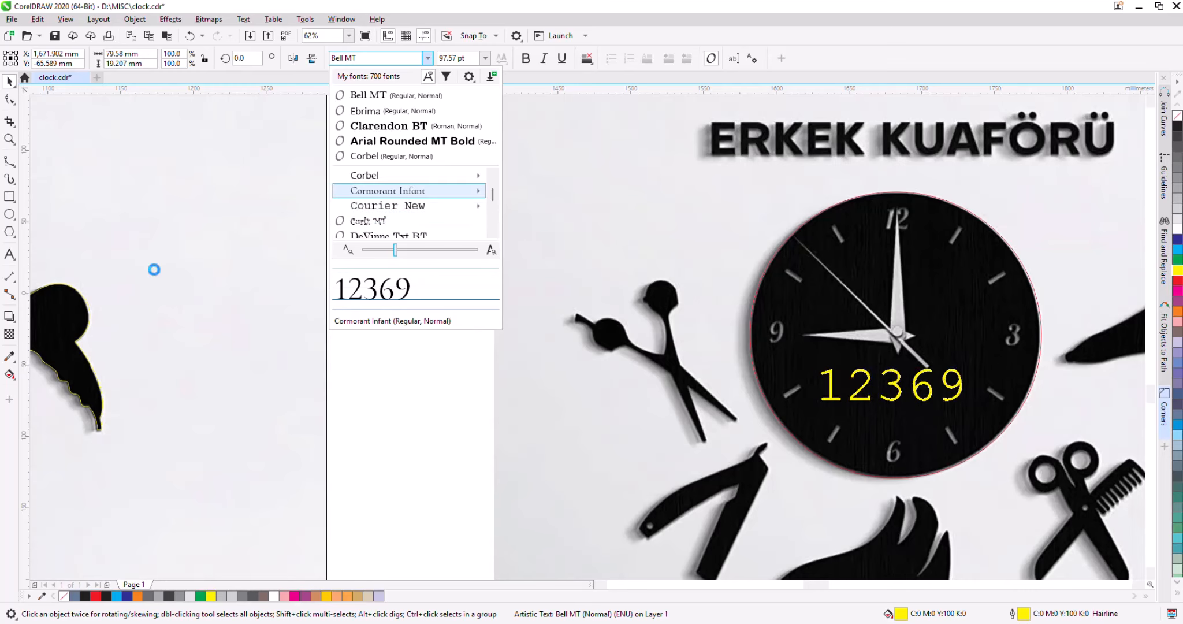
pyautogui.press('Down')
pyautogui.press('Down')
pyautogui.press('Down')
pyautogui.press('Down')
pyautogui.press('Down')
pyautogui.press('Down')
pyautogui.press('Down')
pyautogui.press('Down')
pyautogui.press('Down')
pyautogui.press('Down')
pyautogui.press('Down')
pyautogui.press('Down')
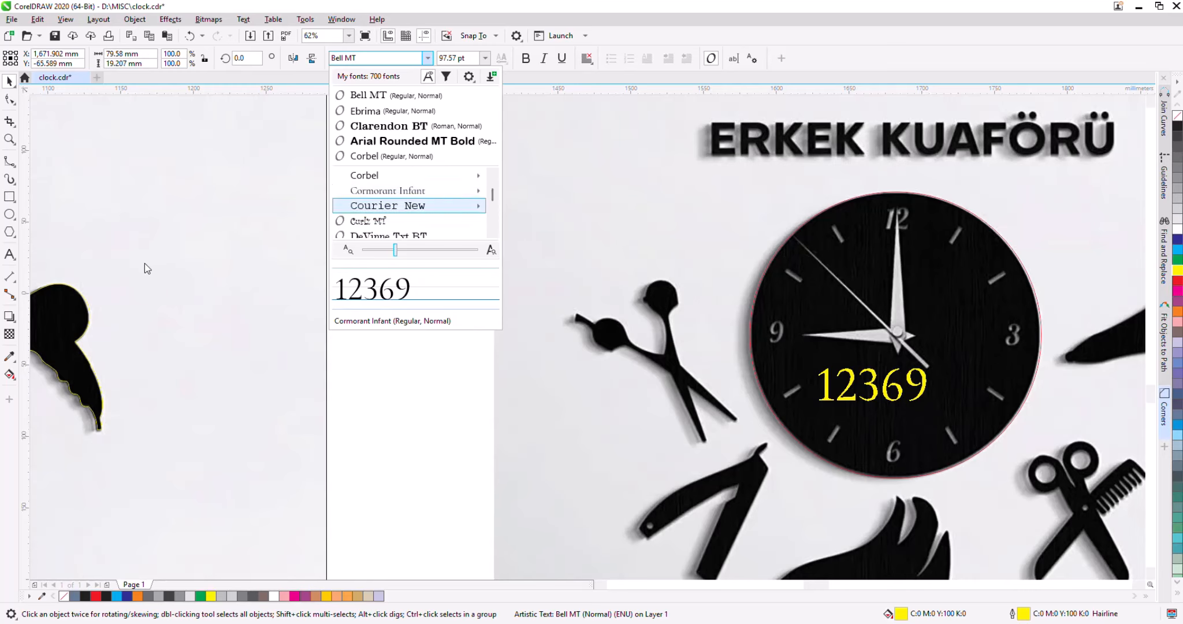
pyautogui.press('Down')
pyautogui.press('Down')
pyautogui.press('Down')
pyautogui.press('Down')
pyautogui.press('Down')
pyautogui.press('Down')
pyautogui.press('Down')
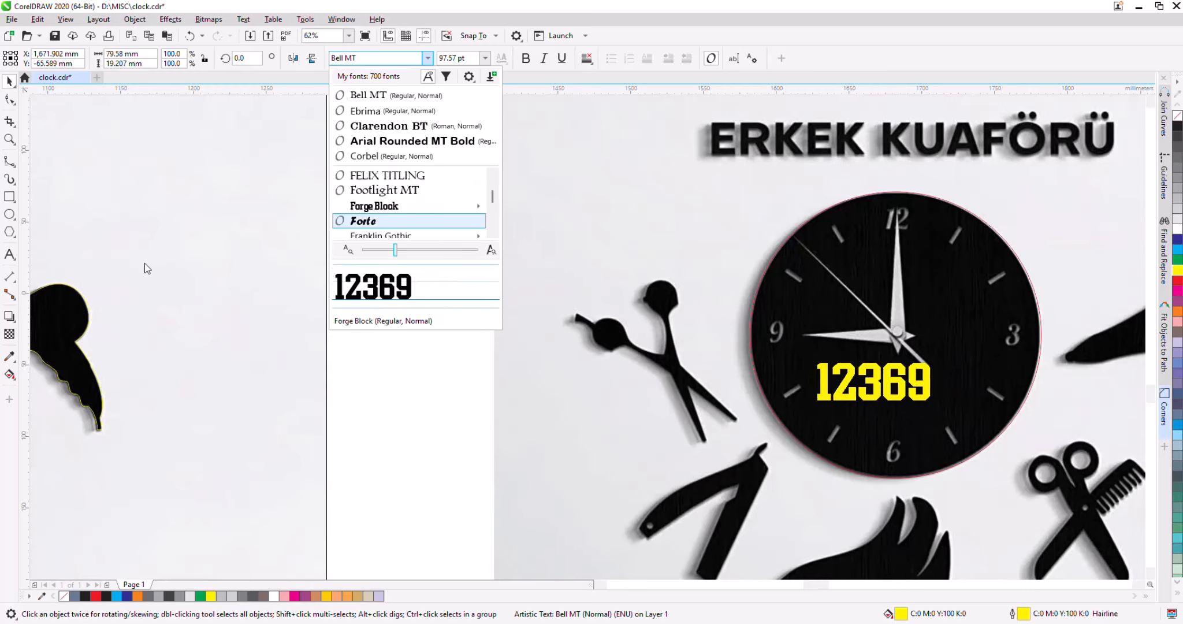
pyautogui.press('Down')
pyautogui.press('Down')
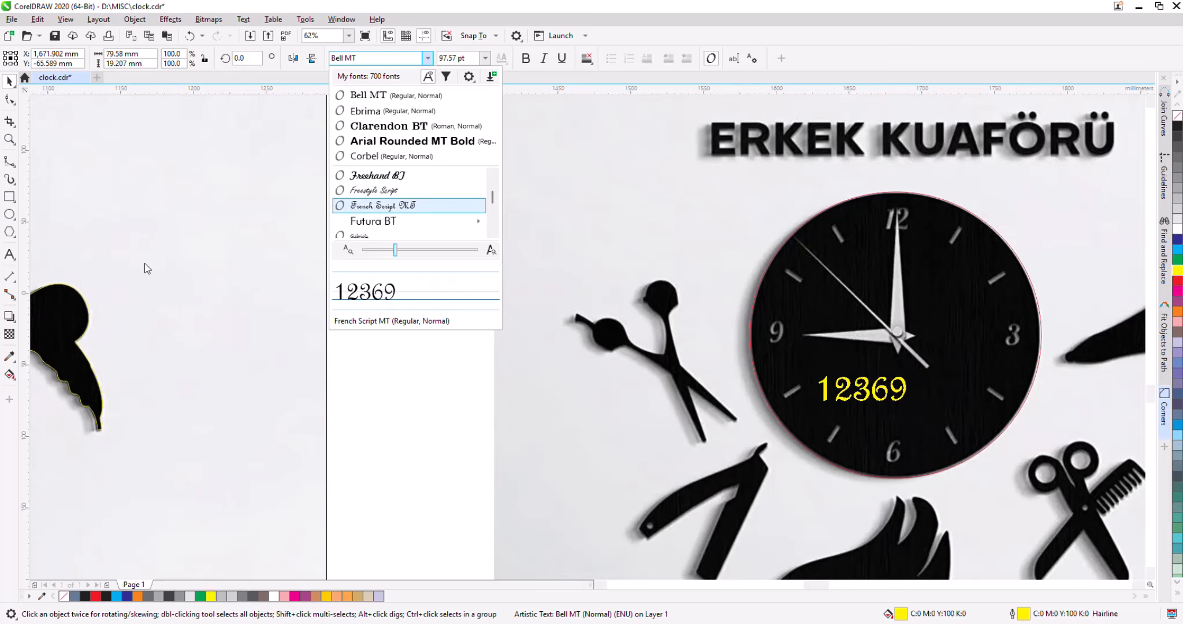
pyautogui.press('Return')
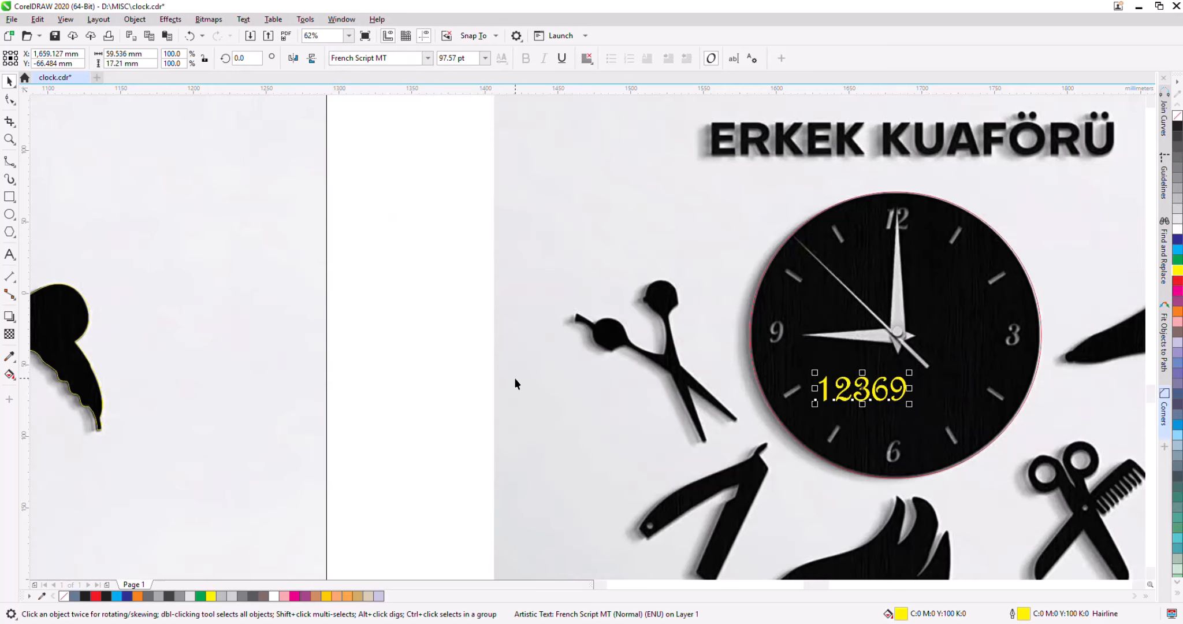
# Move the 12369 text into the gap between the two photos and convert it to curves.
pyautogui.moveTo(862, 388); pyautogui.dragTo(417, 327)
pyautogui.rightClick(417, 327)
pyautogui.click(454, 349)
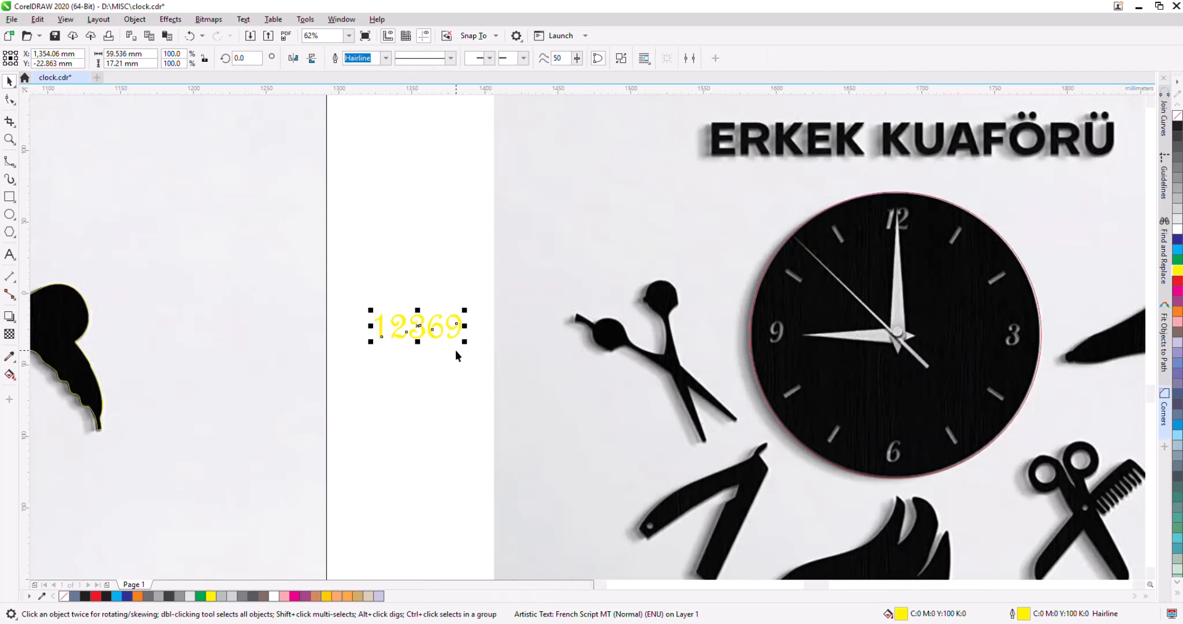
pyautogui.press('Escape')
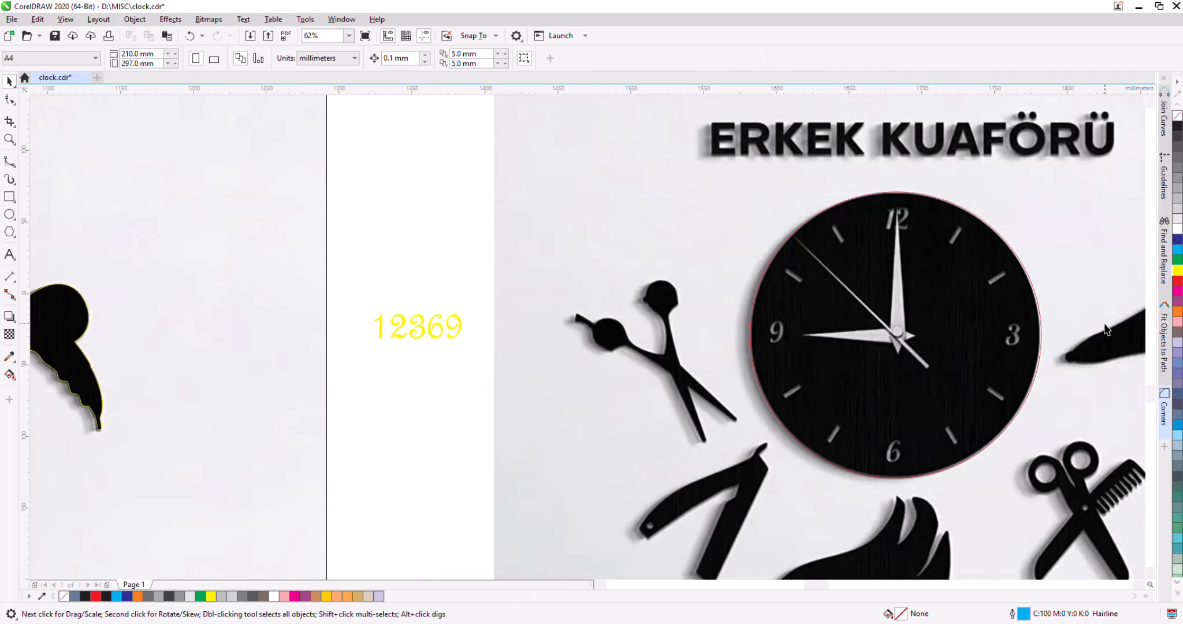
# Place the 12369 curves over the 12 on the duplicate clock and scale them to 81.8%.
pyautogui.click(386, 324)
pyautogui.scroll(-2, 815, 362)
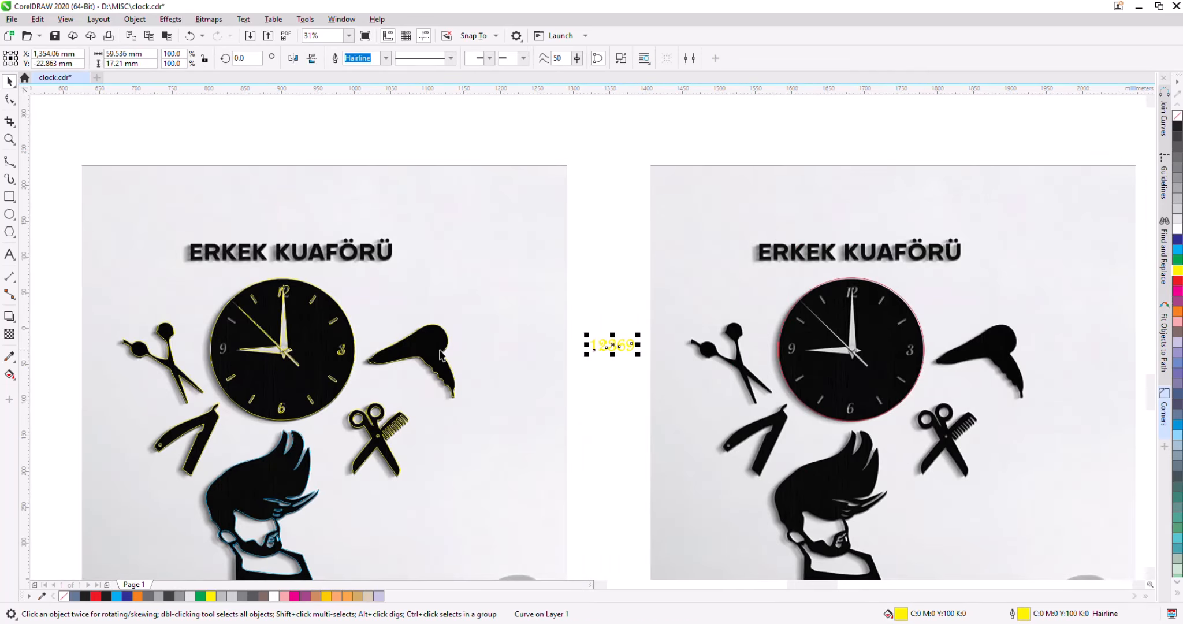
pyautogui.moveTo(618, 344); pyautogui.dragTo(831, 313)
pyautogui.scroll(4, 871, 301)
pyautogui.moveTo(913, 353); pyautogui.dragTo(883, 345)
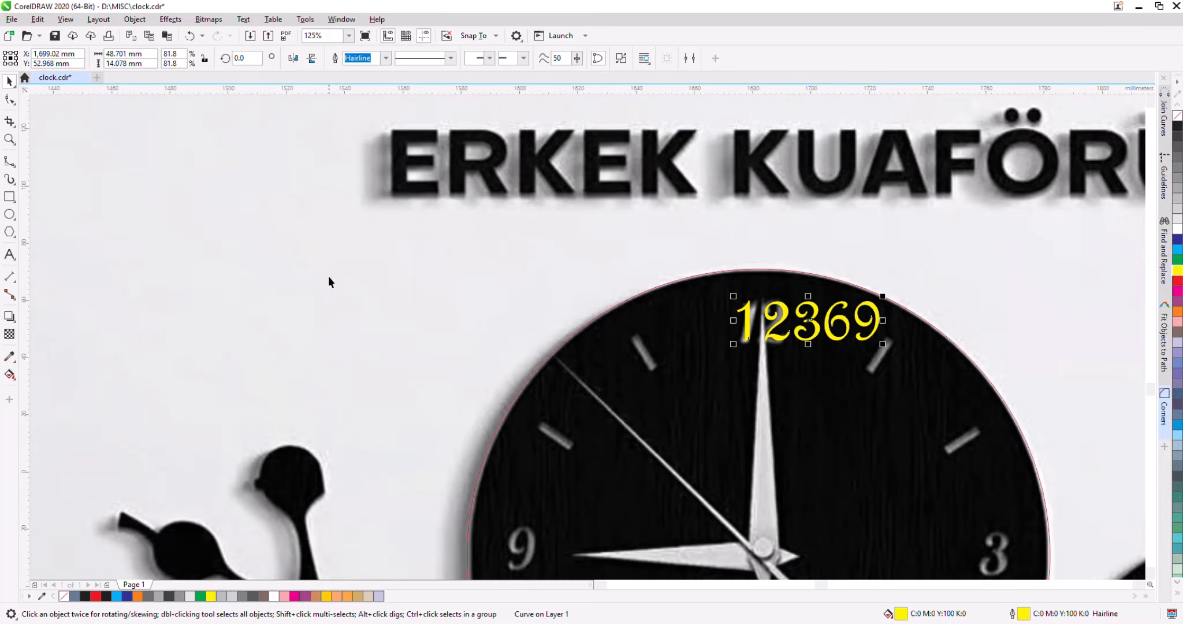
# Undo the numerals' scaling, moves, curve conversion and last font change.
pyautogui.hotkey('ctrl', 'z')
pyautogui.scroll(-5, 290, 165)
pyautogui.scroll(3, 289, 165)
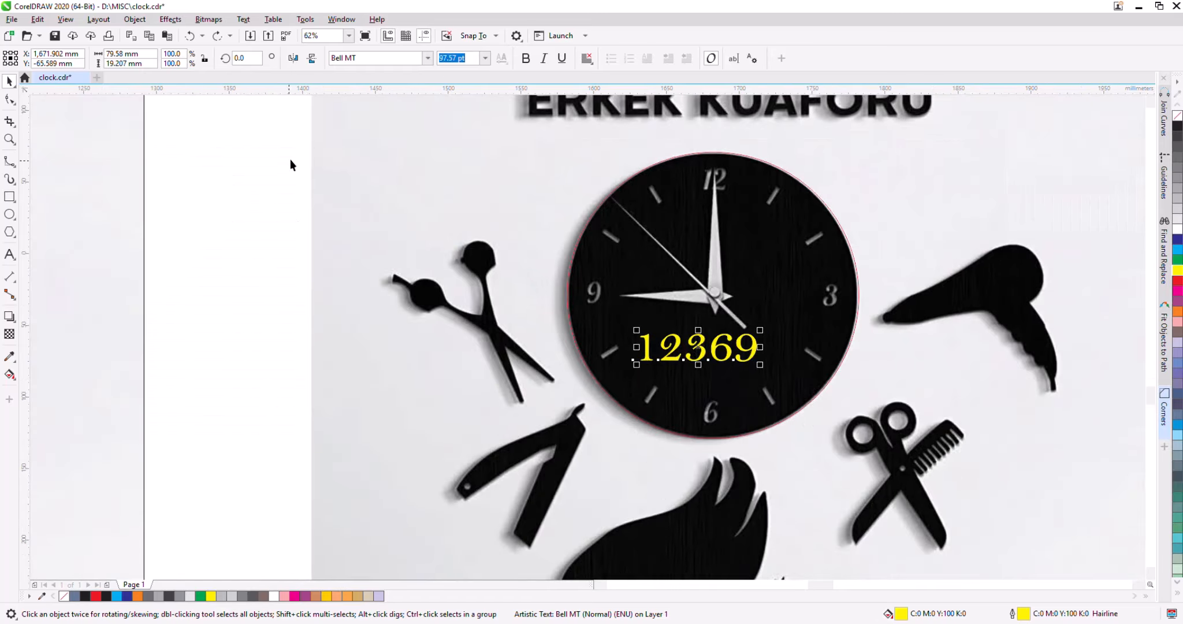
# Set the font of the 12369 text to French Script MT.
pyautogui.click(430, 63)
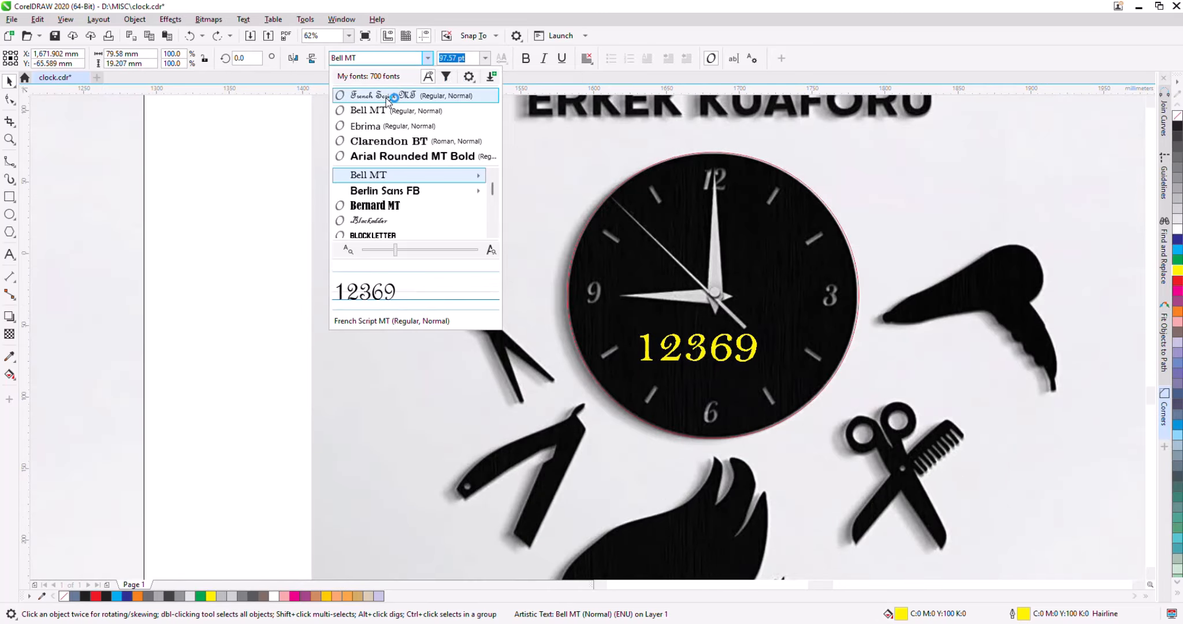
pyautogui.click(388, 95)
pyautogui.click(427, 58)
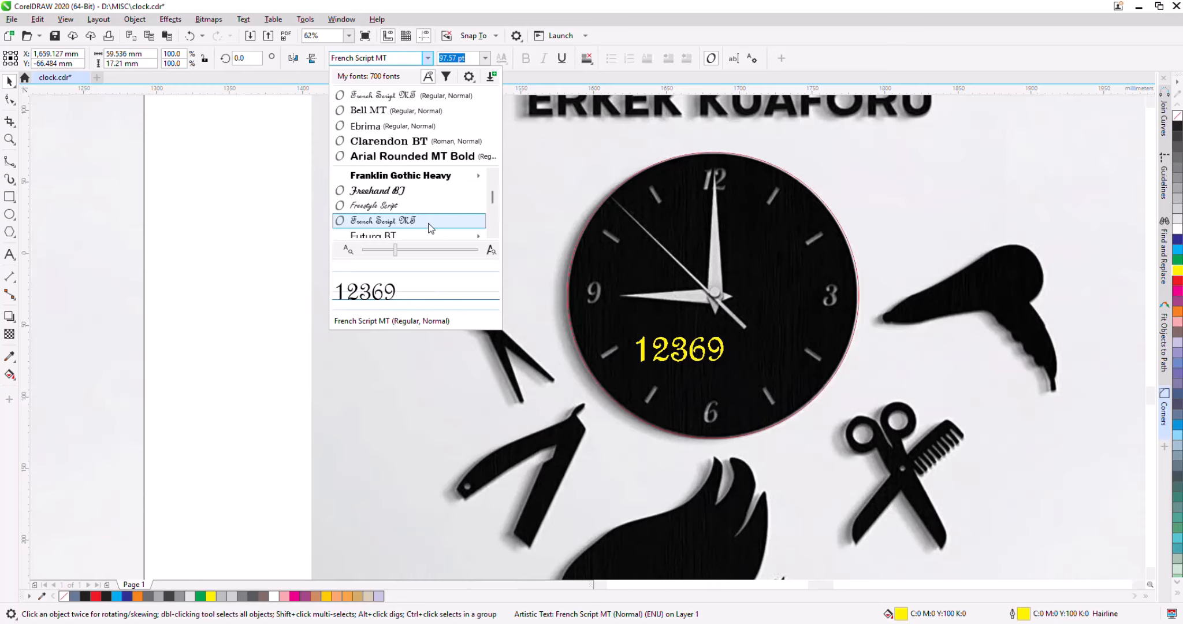
pyautogui.click(430, 224)
# Convert the 12369 text to curves, shrink it to about 49 mm wide and place it beside the 9 on the duplicate clock.
pyautogui.moveTo(693, 354); pyautogui.dragTo(422, 442)
pyautogui.scroll(3, 775, 207)
pyautogui.moveTo(414, 405); pyautogui.dragTo(410, 406)
pyautogui.rightClick(410, 406)
pyautogui.click(453, 144)
pyautogui.click(384, 314)
pyautogui.scroll(-1, 383, 315)
pyautogui.scroll(1, 516, 493)
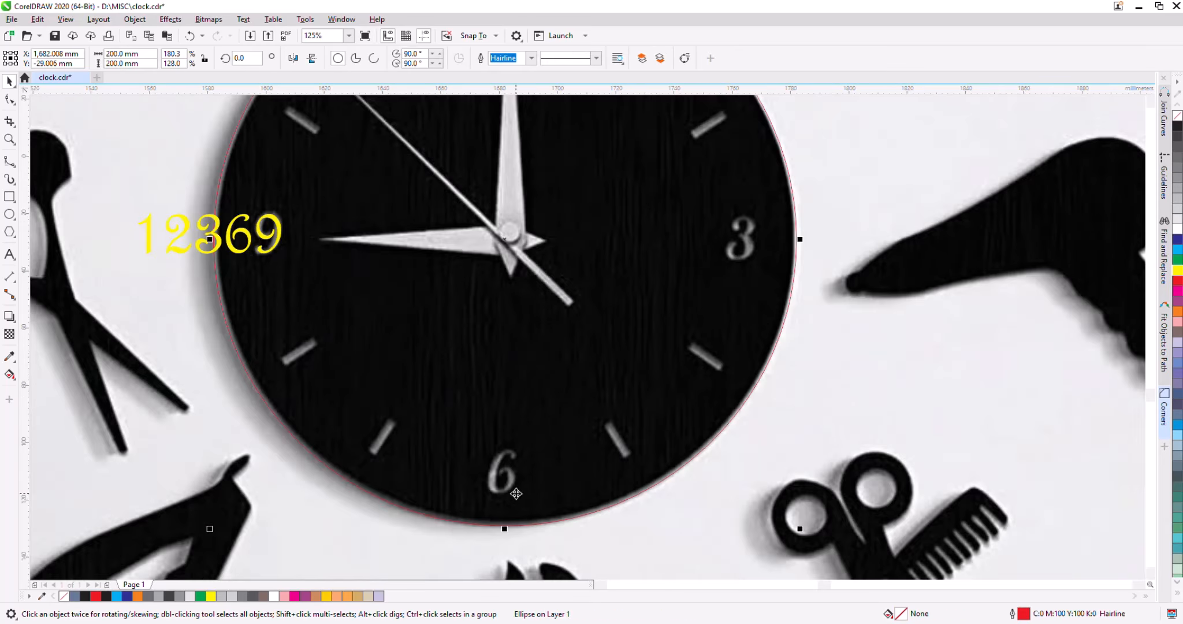
# Break the 12369 curves apart into separate numerals.
pyautogui.click(277, 233)
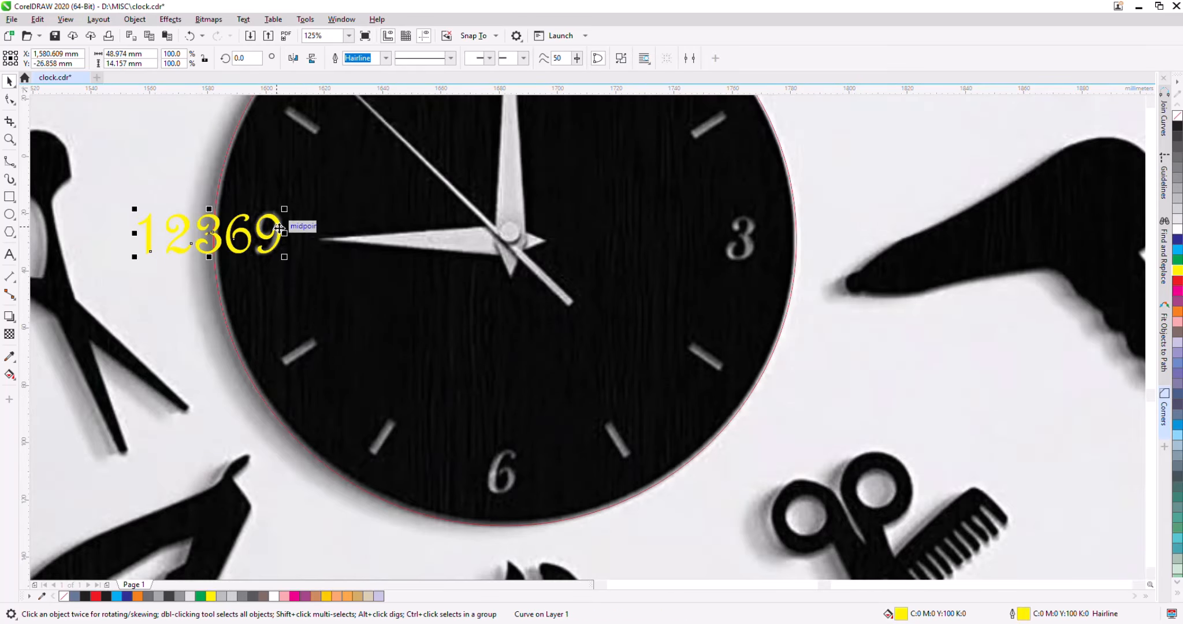
pyautogui.rightClick(279, 229)
pyautogui.click(291, 242)
pyautogui.click(279, 231)
pyautogui.click(299, 269)
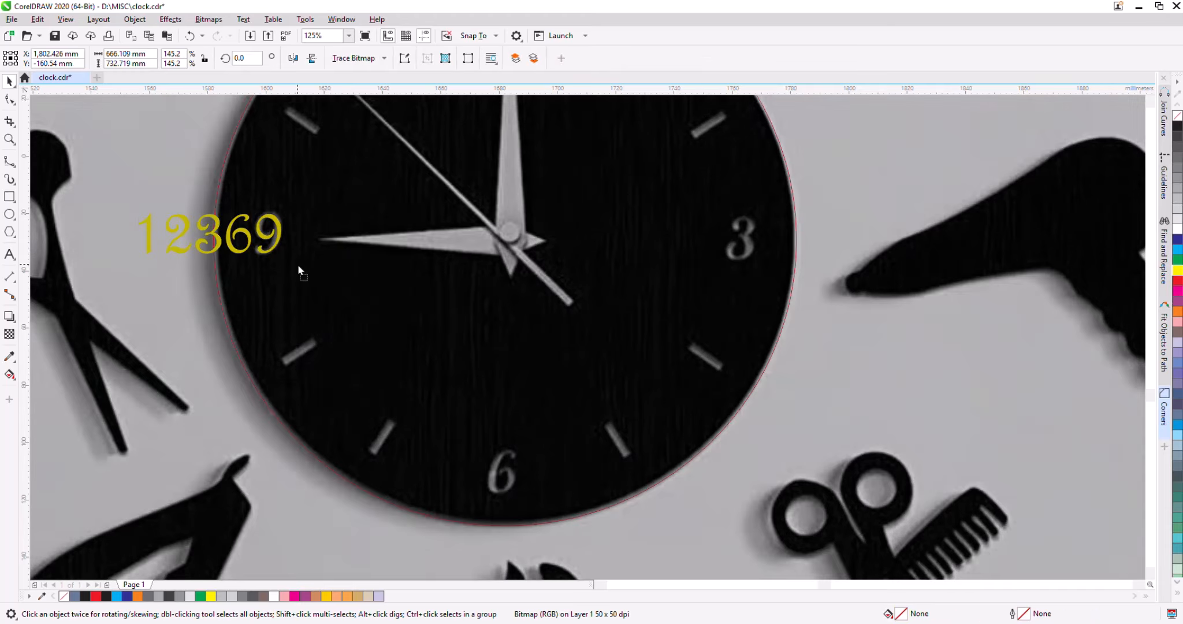
pyautogui.hotkey('ctrl', 'z')
# Stack the five numerals on one another, aligned on the centre of the 1.
pyautogui.click(147, 233)
pyautogui.scroll(-1, 449, 266)
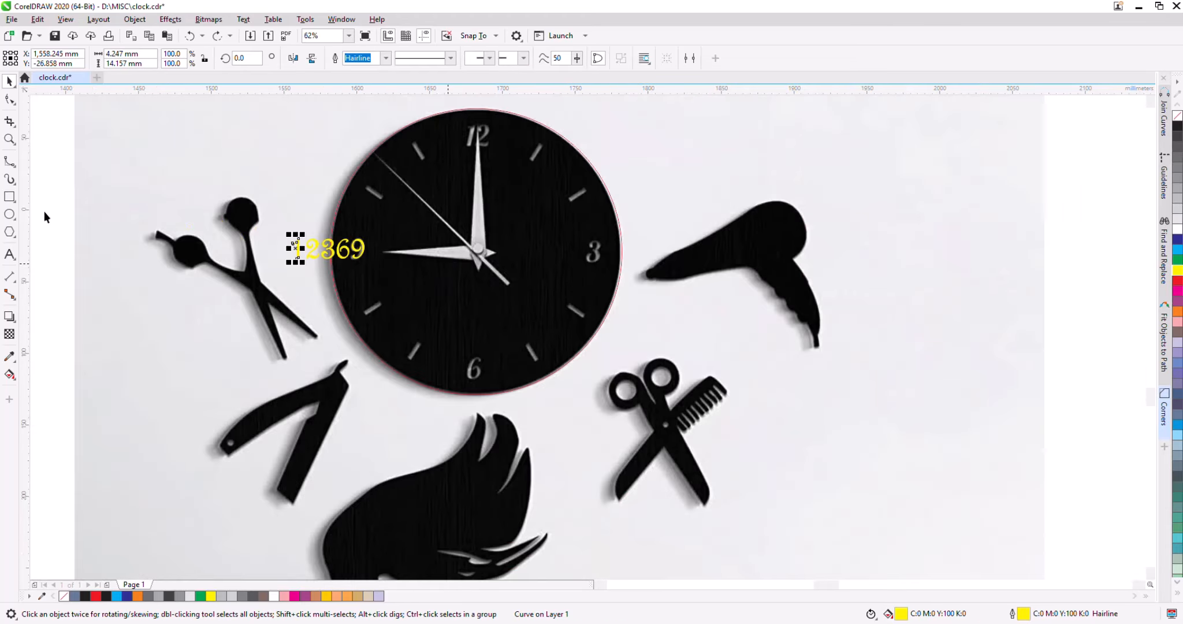
pyautogui.moveTo(45, 212); pyautogui.dragTo(363, 277)
pyautogui.scroll(1, 347, 249)
pyautogui.press('c')
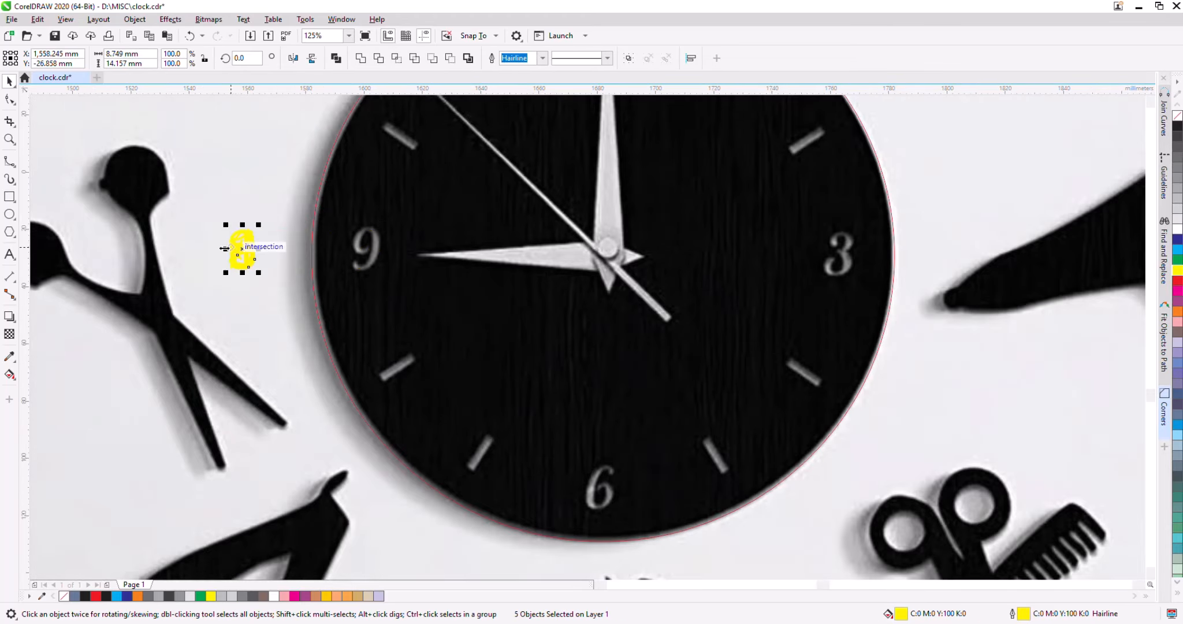
# Distribute the stacked numerals over the 3, 6, 9 and 12 of the duplicate clock, with the 1 and 2 side by side.
pyautogui.moveTo(242, 249); pyautogui.dragTo(513, 358)
pyautogui.click(364, 247)
pyautogui.press('Escape')
pyautogui.moveTo(361, 249); pyautogui.dragTo(596, 486)
pyautogui.moveTo(367, 254); pyautogui.dragTo(489, 171)
pyautogui.hotkey('ctrl', 'z')
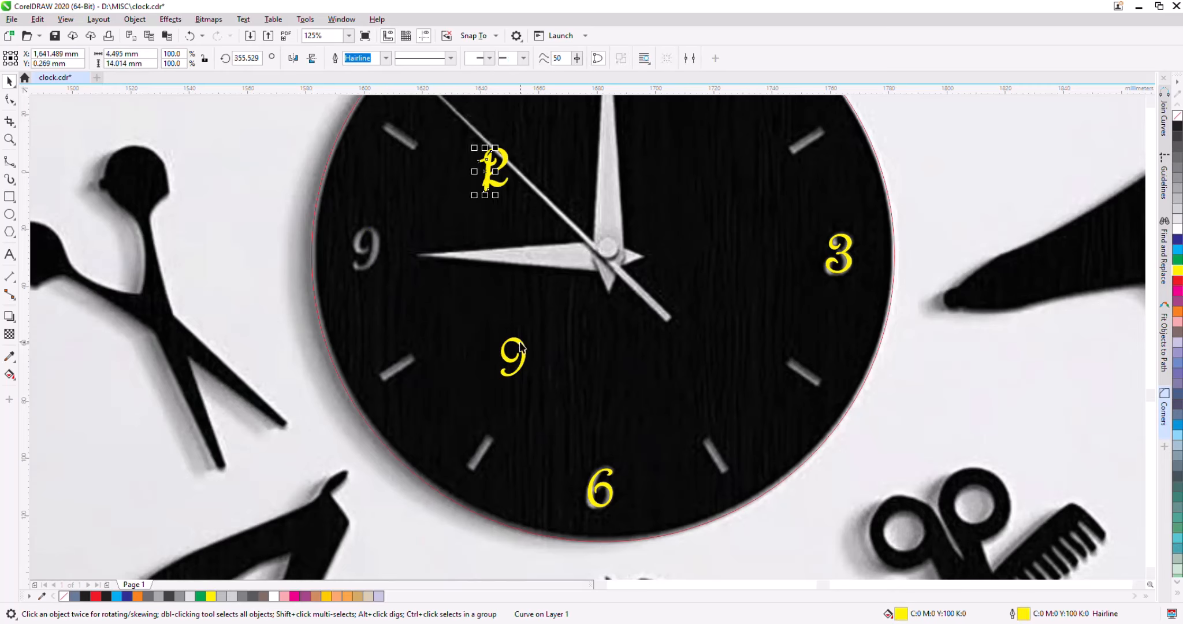
pyautogui.moveTo(524, 343); pyautogui.dragTo(539, 173)
pyautogui.scroll(-1, 387, 331)
pyautogui.scroll(3, 493, 167)
pyautogui.scroll(-1, 525, 284)
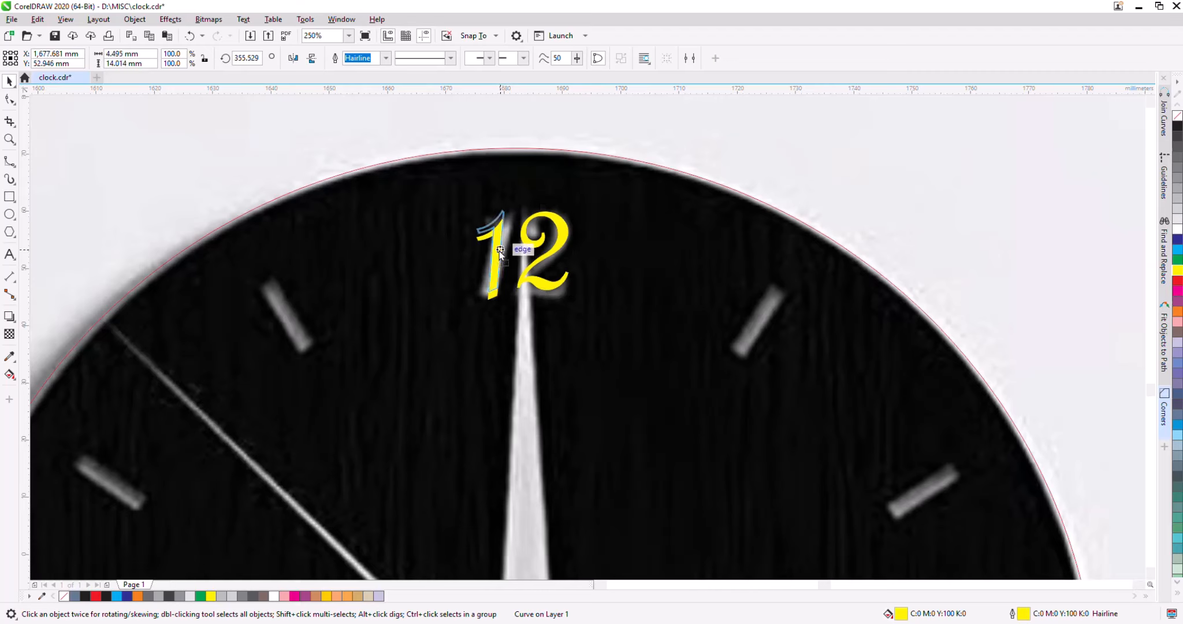
# Rotate the 1 to about 345.8° and adjust the 2 so both follow the slant of the photographed 12.
pyautogui.click(499, 250)
pyautogui.click(499, 251)
pyautogui.moveTo(509, 212); pyautogui.dragTo(504, 238)
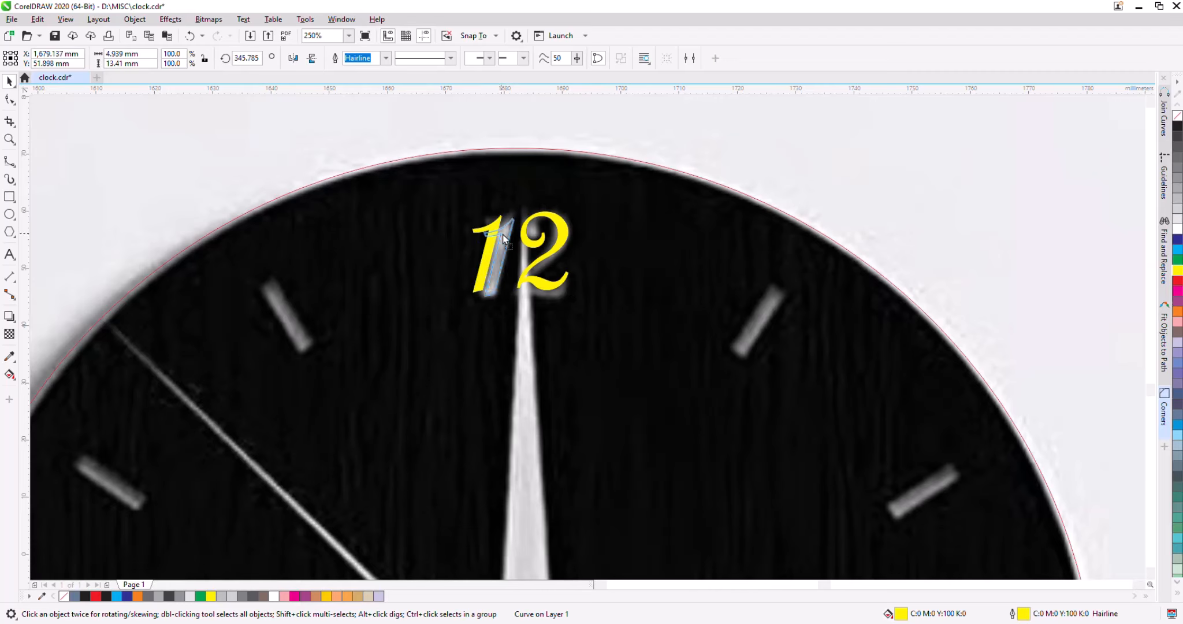
pyautogui.click(537, 250)
pyautogui.click(537, 250)
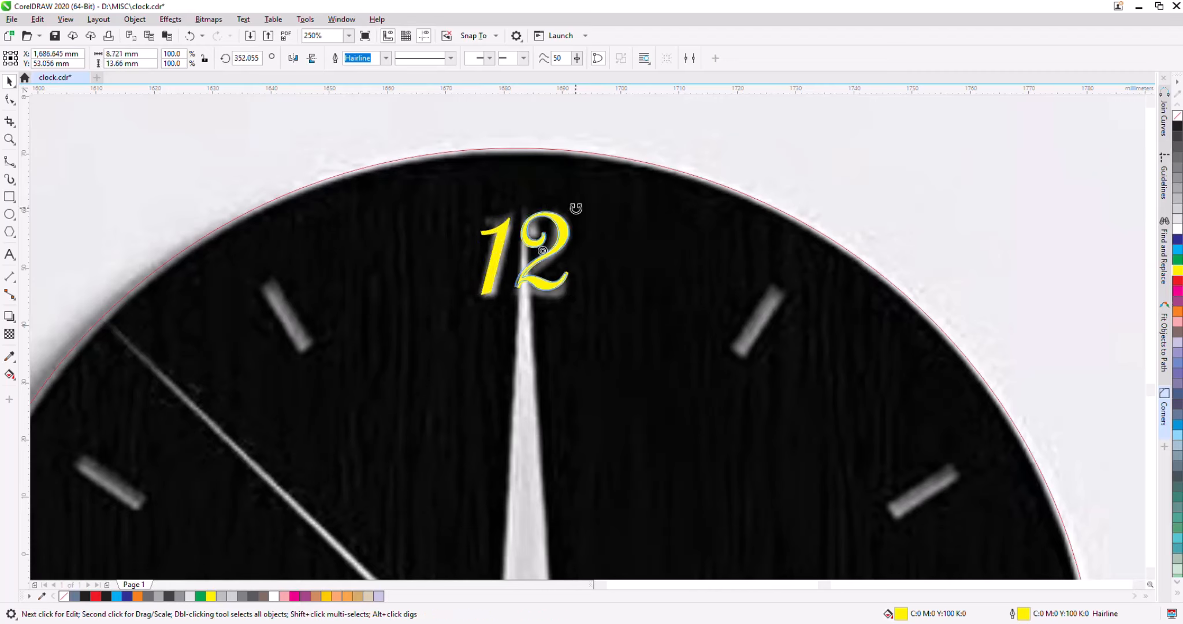
pyautogui.moveTo(573, 208); pyautogui.dragTo(538, 228)
# Group the 1 and 2 into a single 12.
pyautogui.scroll(-5, 629, 254)
pyautogui.scroll(3, 495, 194)
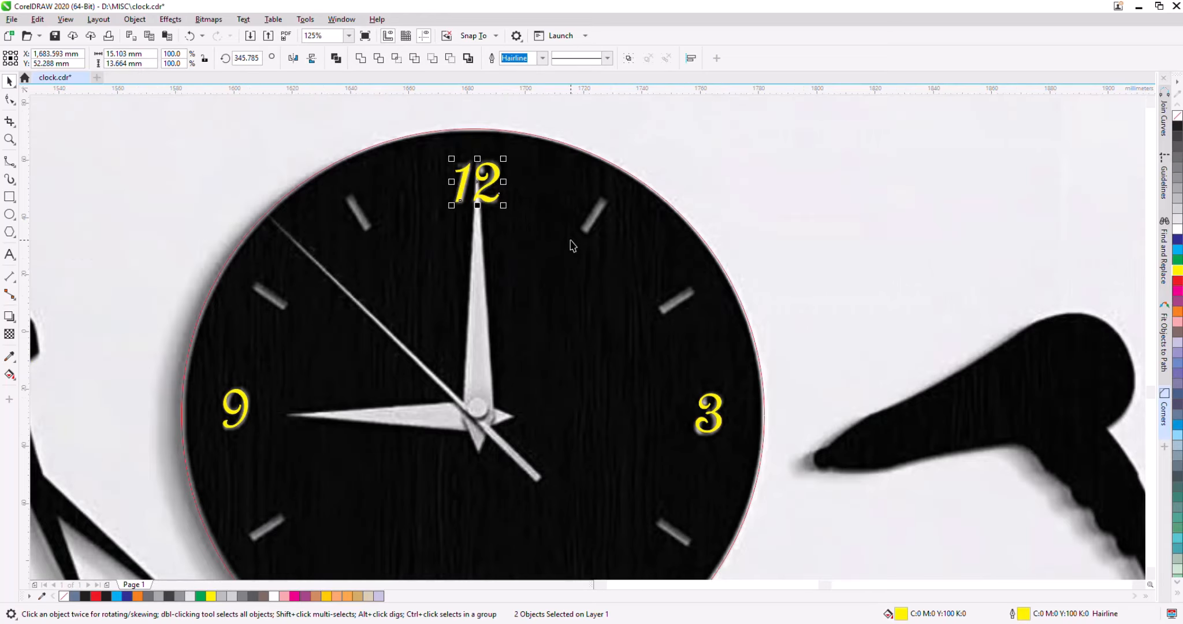
pyautogui.hotkey('ctrl', 'g')
# Align the numerals with the 200 mm circle's centre, horizontally for 12 and 6 and vertically for 3 and 9.
pyautogui.scroll(-1, 514, 203)
pyautogui.keyDown('shift'); pyautogui.click(475, 245); pyautogui.keyUp('shift')
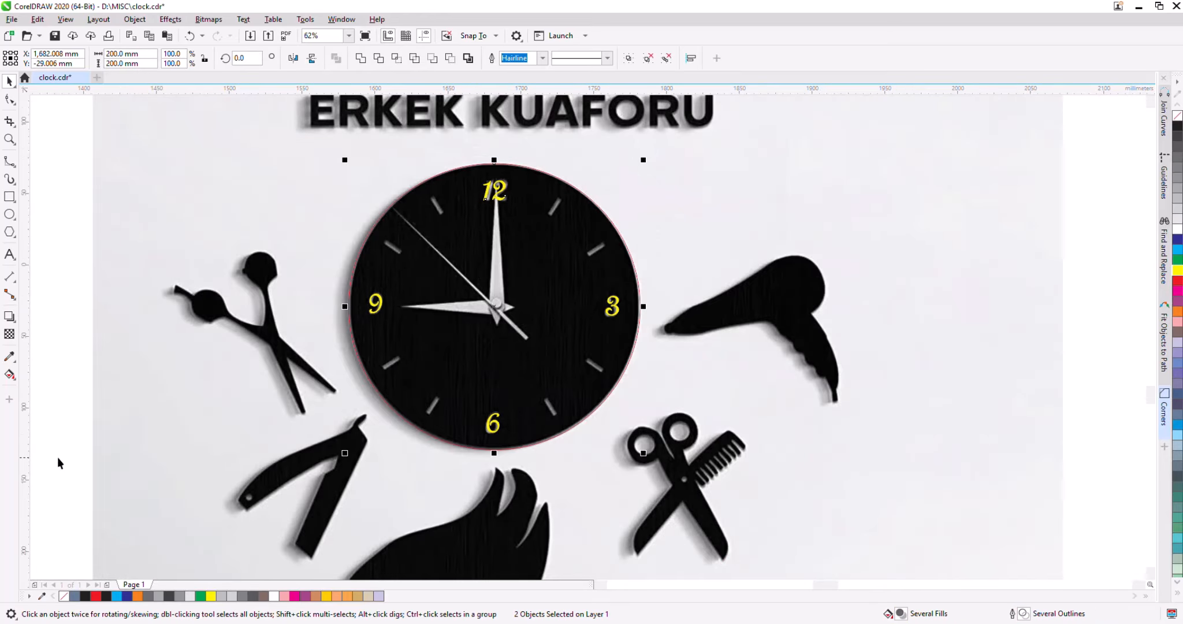
pyautogui.hotkey('ctrl', 'g')
pyautogui.keyDown('shift'); pyautogui.click(518, 256); pyautogui.keyUp('shift')
pyautogui.press('c')
pyautogui.press('e')
pyautogui.click(71, 294)
pyautogui.scroll(-2, 641, 282)
pyautogui.click(591, 221)
pyautogui.press('Delete')
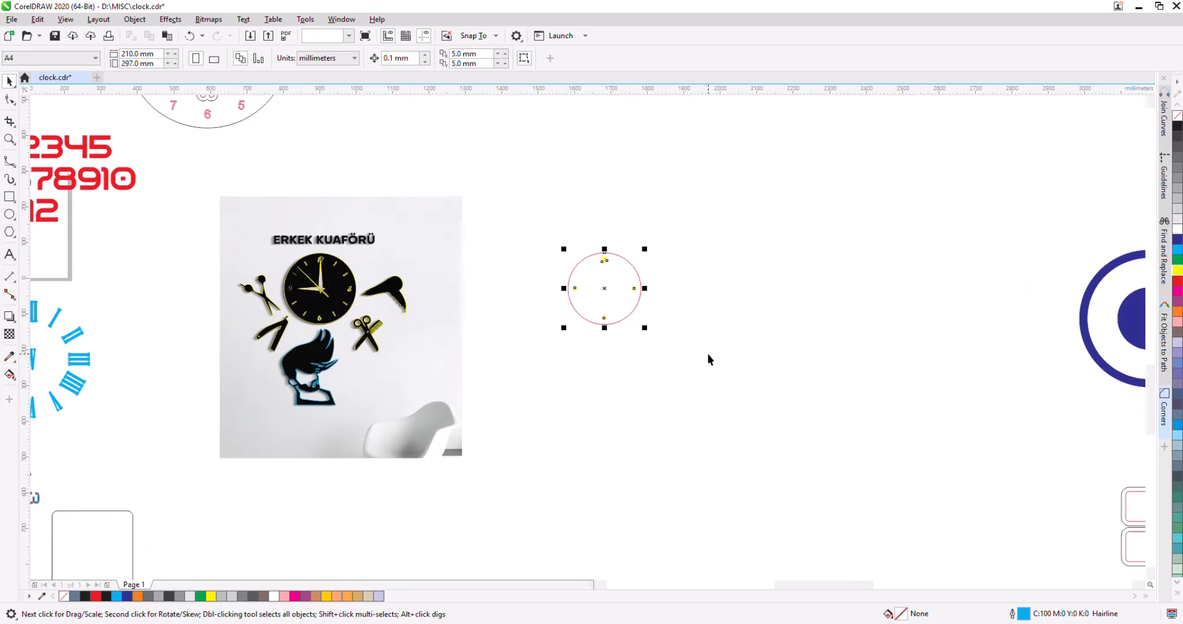
pyautogui.hotkey('ctrl', 'z')
# Draw a narrow hour-mark rectangle about 1.6 mm wide and 13.9 mm high and place it over the 12.
pyautogui.scroll(4, 422, 272)
pyautogui.press('F6')
pyautogui.scroll(3, 520, 214)
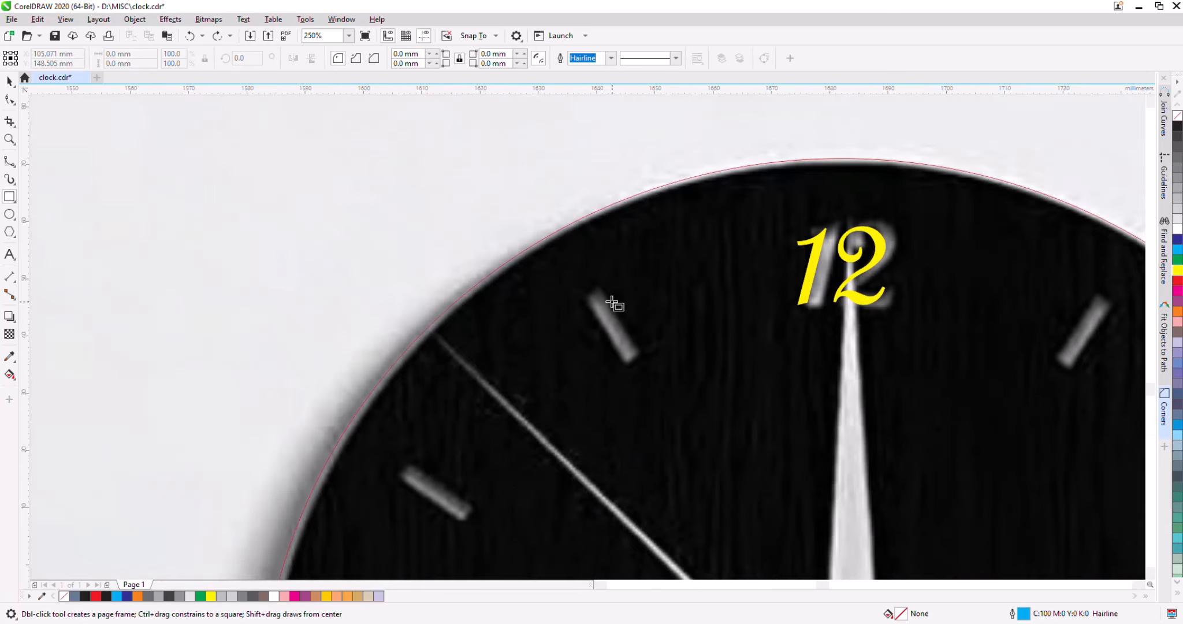
pyautogui.moveTo(601, 284)
pyautogui.mouseDown()
pyautogui.moveTo(628, 375)
pyautogui.moveTo(611, 365)
pyautogui.moveTo(851, 277)
pyautogui.mouseUp()
pyautogui.press('space')
pyautogui.scroll(2, 869, 305)
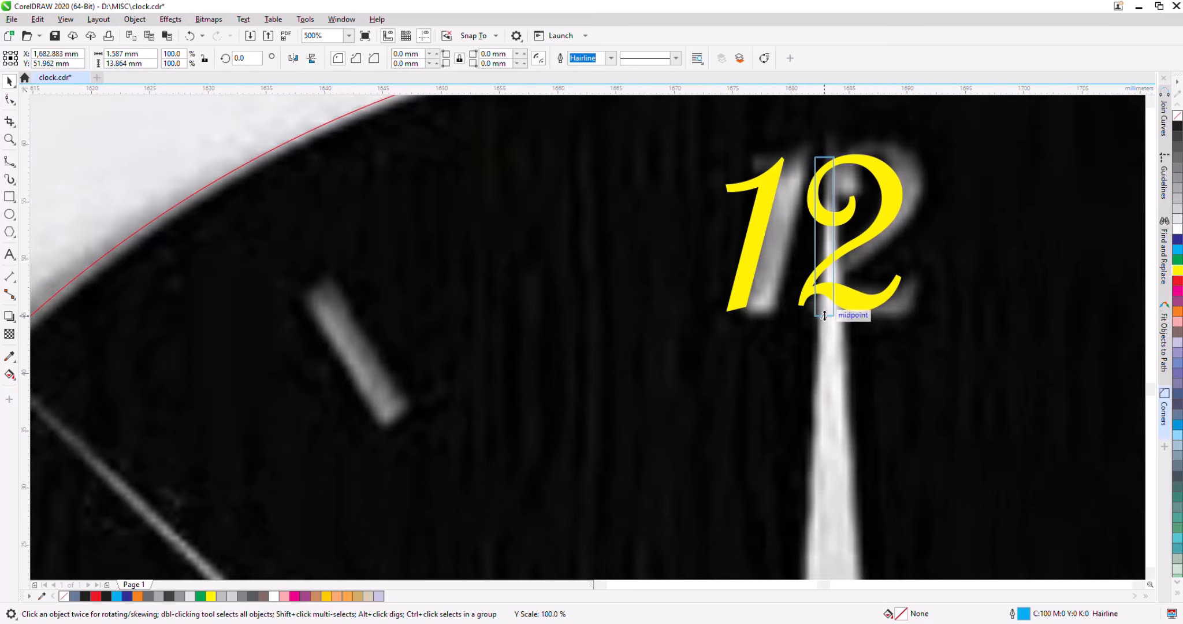
# Shorten the hour-mark rectangle to about 13 mm and centre it on the 12 and the circle.
pyautogui.keyDown('shift'); pyautogui.click(857, 246); pyautogui.keyUp('shift')
pyautogui.click(184, 132)
pyautogui.click(823, 239)
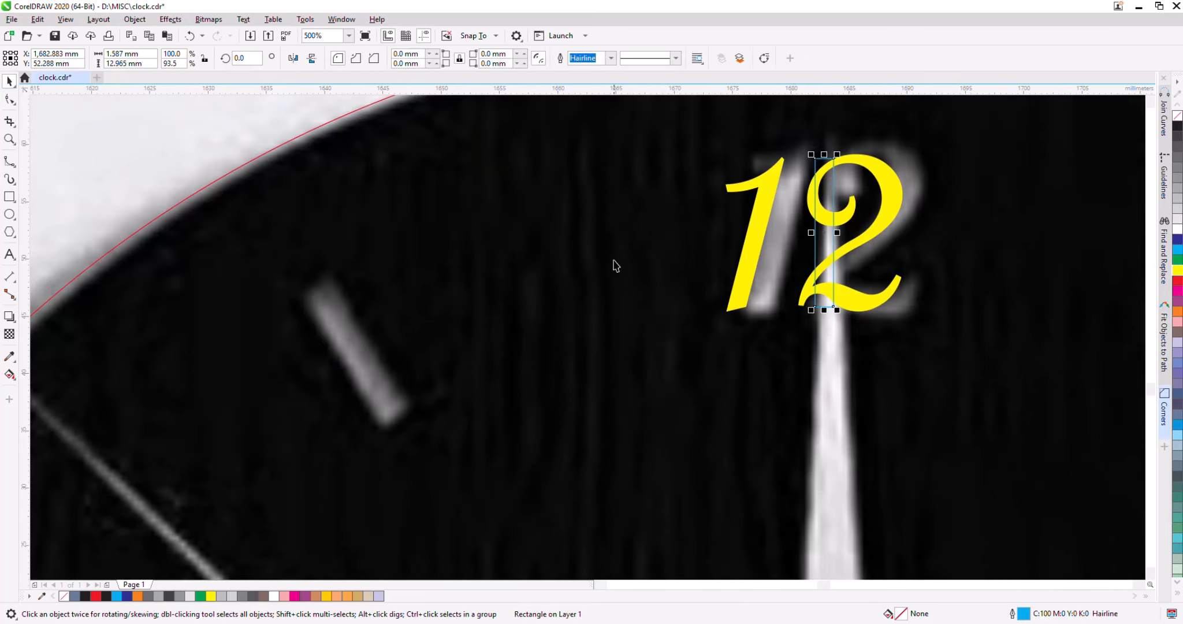
pyautogui.keyDown('shift'); pyautogui.click(555, 253); pyautogui.keyUp('shift')
pyautogui.press('c')
# Place copies of the hour-mark rectangle, rotated about the circle's centre, at the 1 and 2 o'clock marks.
pyautogui.scroll(-2, 503, 236)
pyautogui.click(485, 168)
pyautogui.click(580, 244)
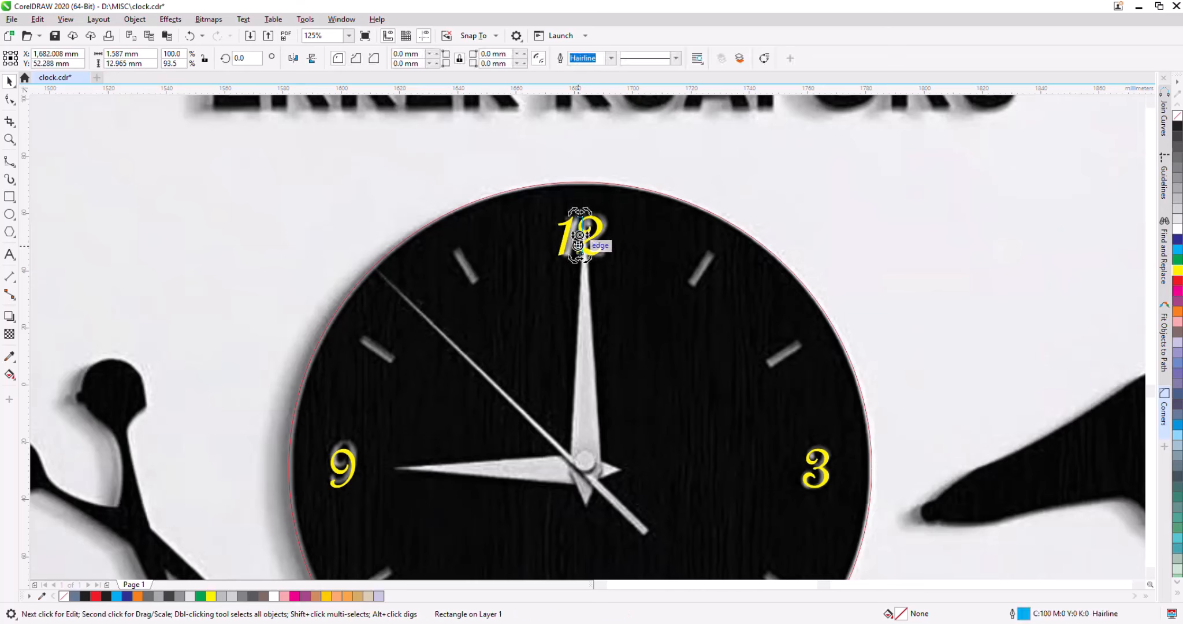
pyautogui.press('Escape')
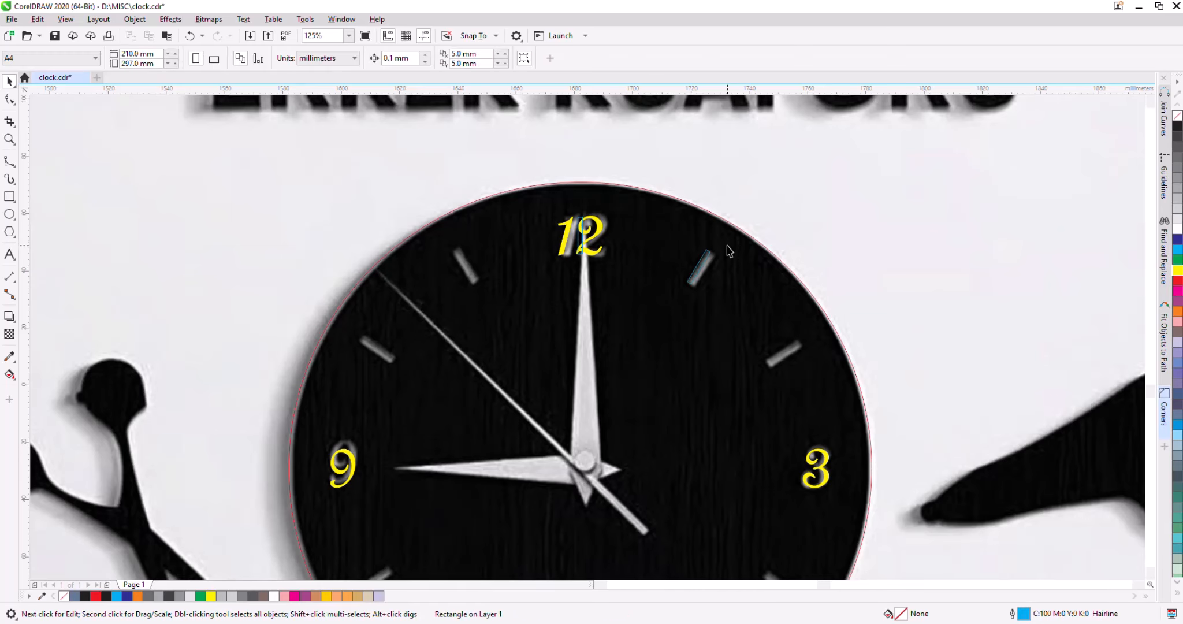
pyautogui.click(590, 230)
pyautogui.click(589, 231)
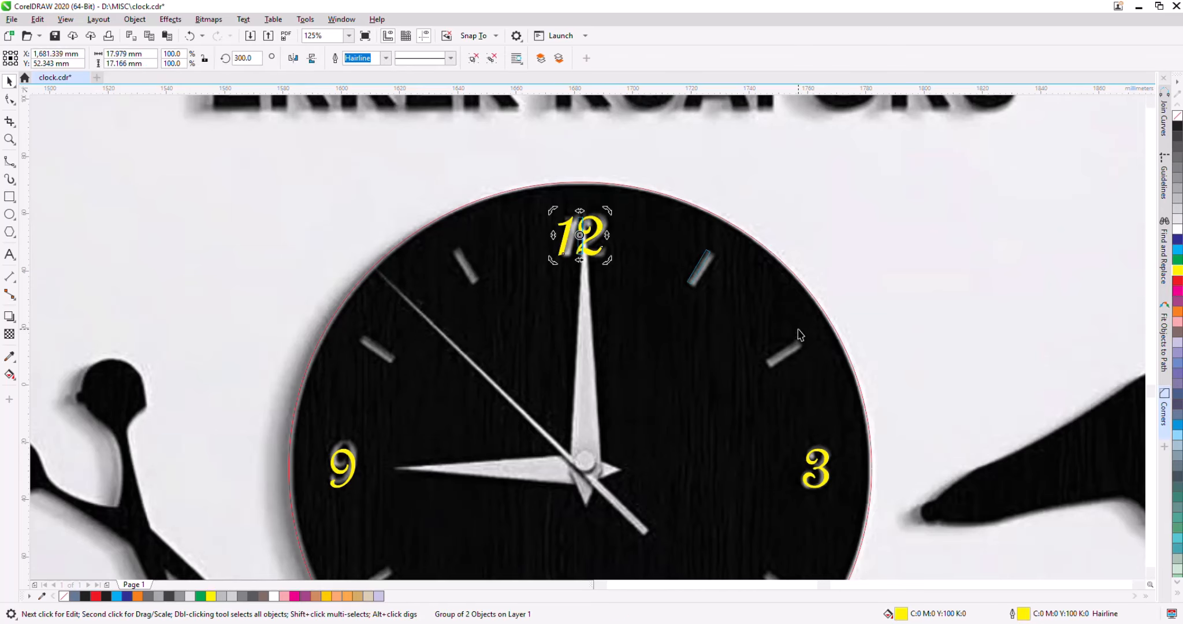
pyautogui.keyDown('ctrl'); pyautogui.click(580, 234); pyautogui.keyUp('ctrl')
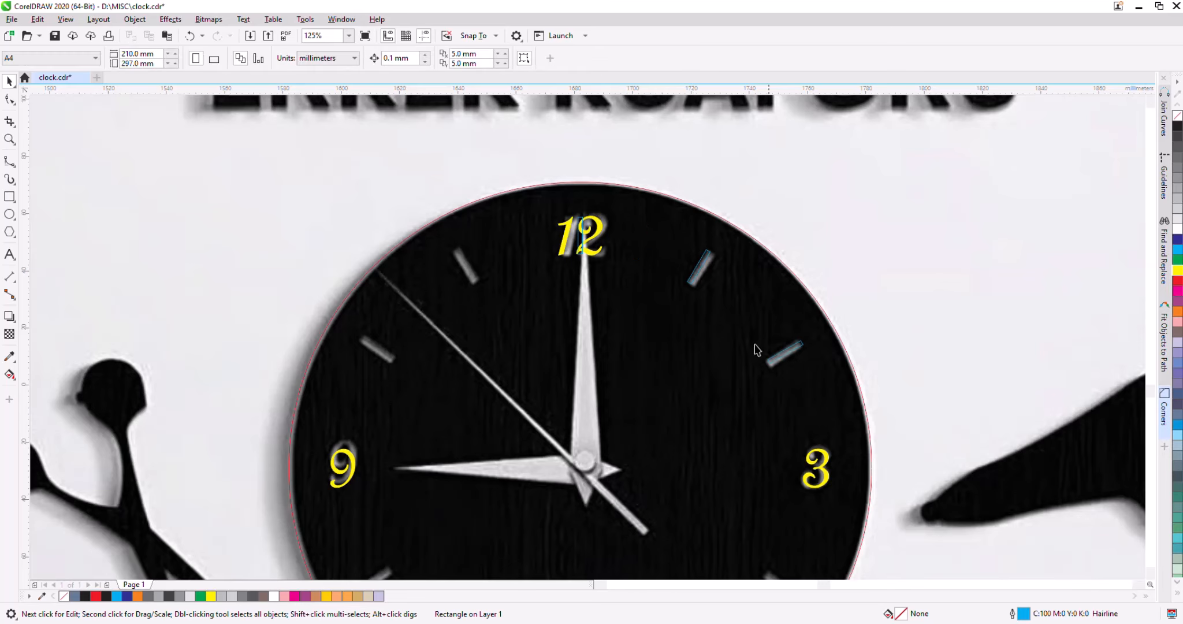
# Place rotated copies of the hour-mark rectangle at the 11 and 10 o'clock marks, pivoting on the circle's centre.
pyautogui.click(579, 215)
pyautogui.moveTo(579, 234); pyautogui.dragTo(579, 468)
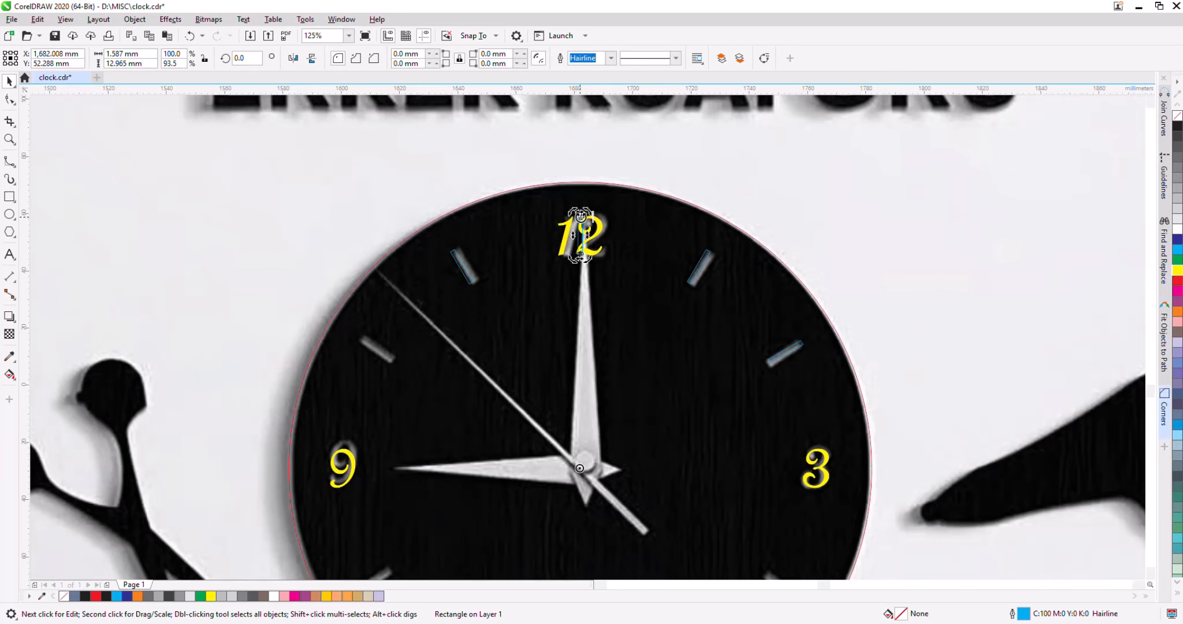
pyautogui.moveTo(338, 306); pyautogui.dragTo(339, 305)
# Rotate the hour-mark rectangle about the circle's centre to fill the 4 and 5 o'clock marks.
pyautogui.click(579, 226)
pyautogui.click(579, 227)
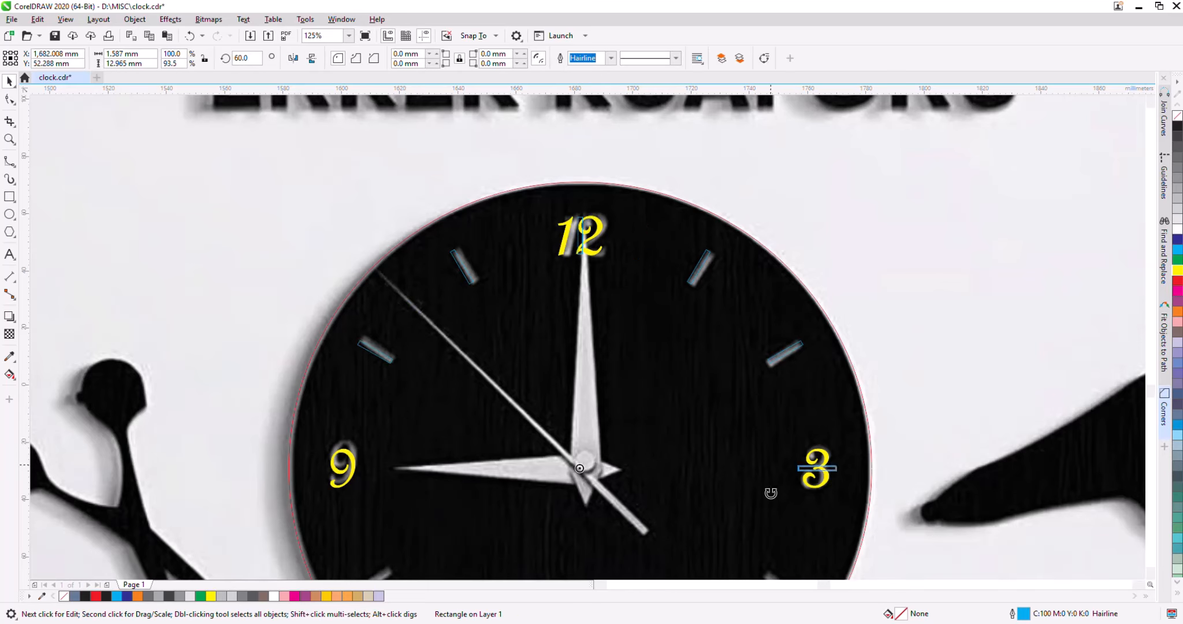
pyautogui.moveTo(720, 578); pyautogui.dragTo(721, 577)
pyautogui.click(723, 529)
pyautogui.click(578, 229)
pyautogui.scroll(-1, 618, 160)
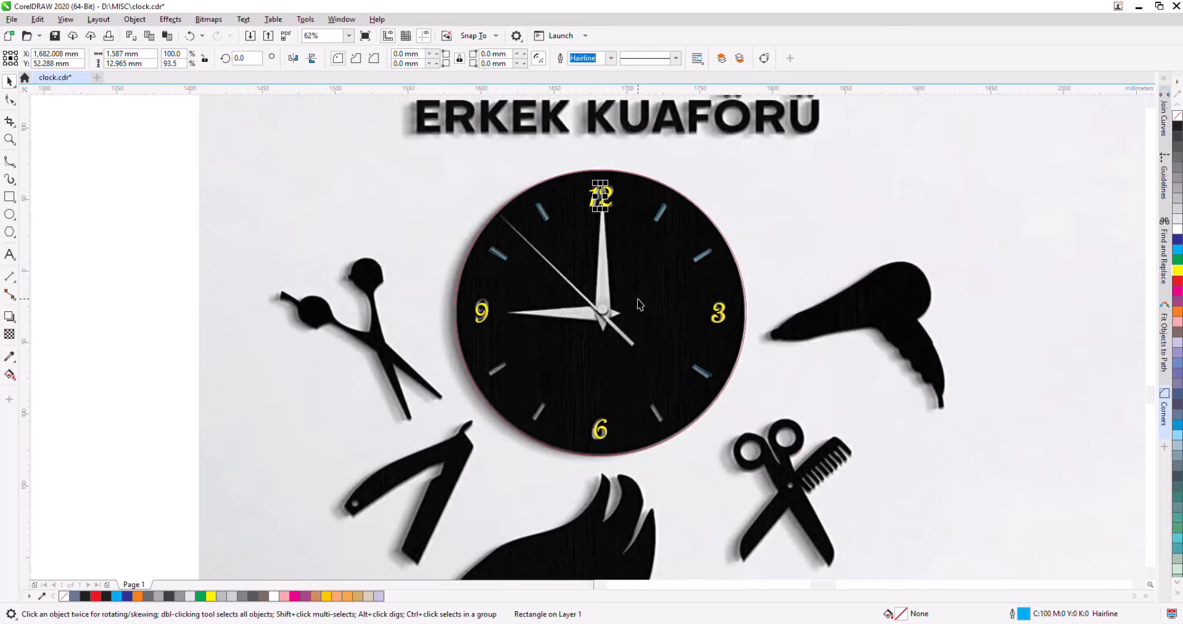
pyautogui.scroll(1, 608, 363)
pyautogui.scroll(-1, 608, 330)
pyautogui.click(596, 180)
pyautogui.moveTo(606, 161); pyautogui.dragTo(643, 414)
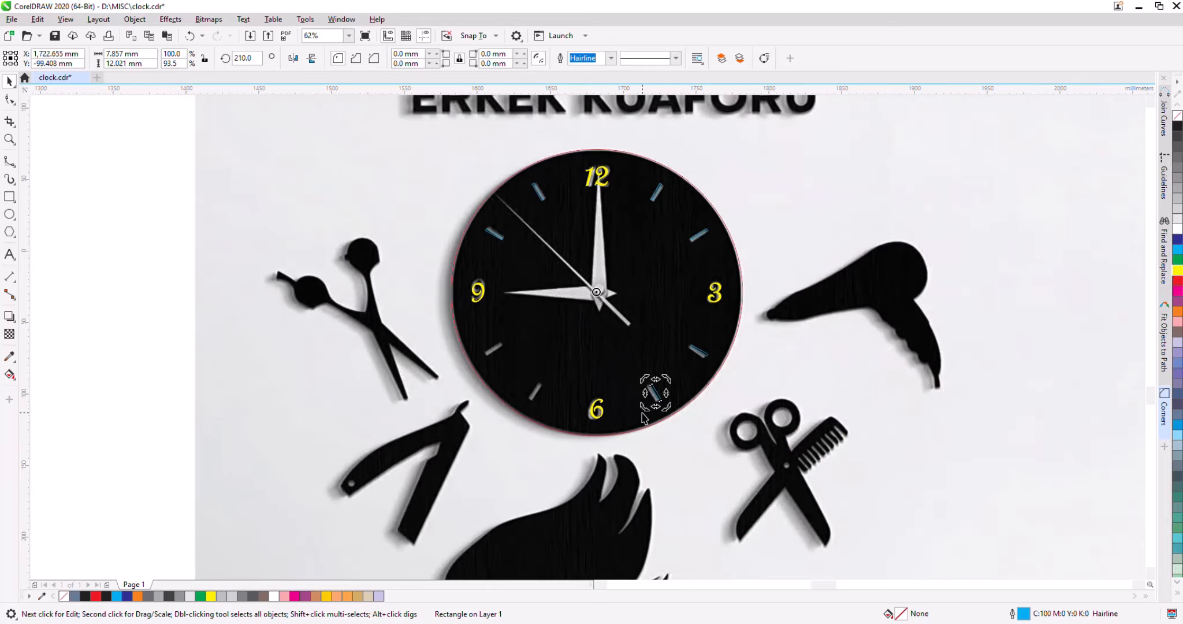
# Add rotated hour-mark rectangles at the 7 and 8 o'clock marks.
pyautogui.scroll(2, 643, 413)
pyautogui.moveTo(701, 353); pyautogui.dragTo(205, 396)
pyautogui.scroll(-2, 493, 391)
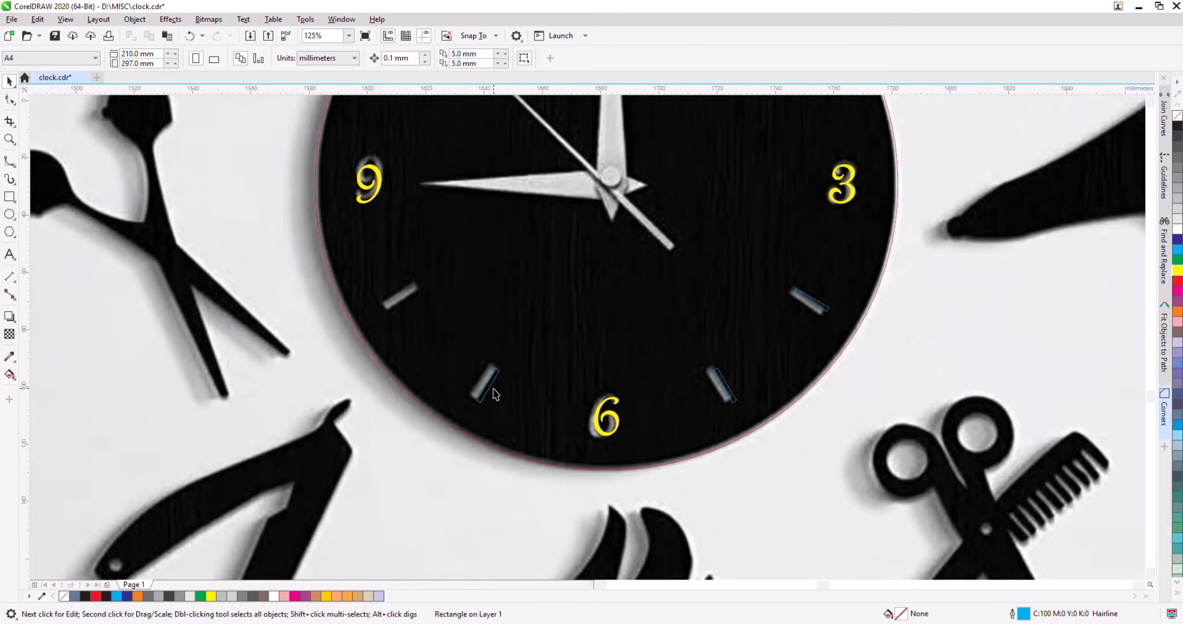
pyautogui.moveTo(354, 350); pyautogui.dragTo(355, 350)
pyautogui.click(378, 383)
pyautogui.scroll(-2, 445, 429)
pyautogui.scroll(1, 454, 396)
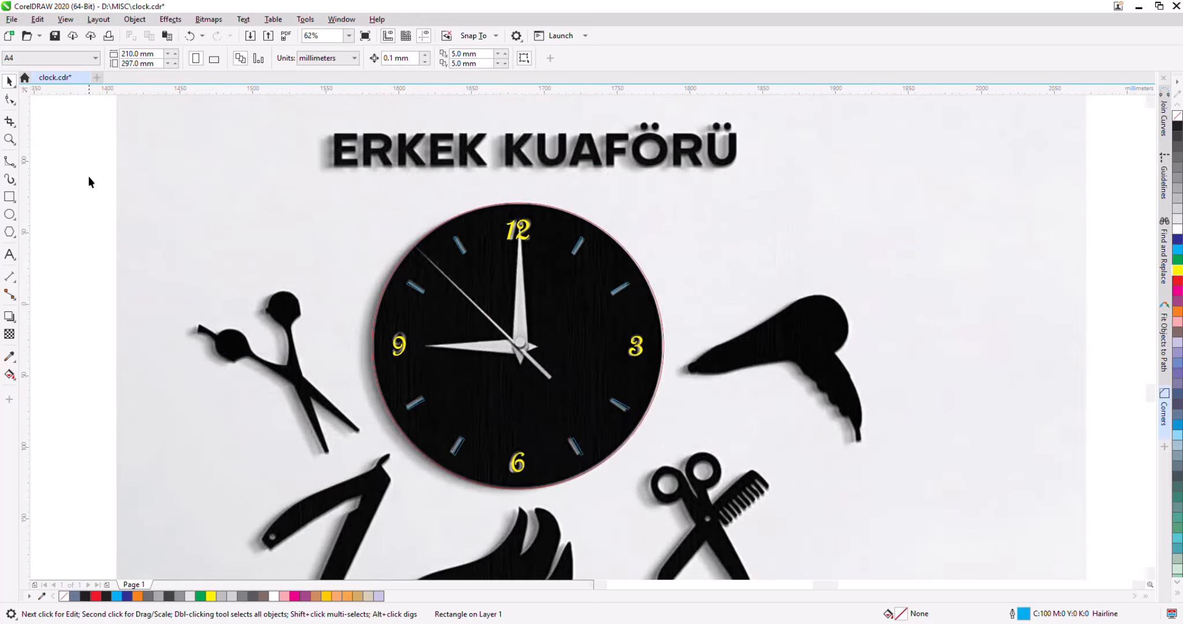
# Give the circle, numerals and hour marks a yellow fill and outline, and remove the circle's fill.
pyautogui.moveTo(87, 176); pyautogui.dragTo(698, 495)
pyautogui.click(1175, 270)
pyautogui.rightClick(1176, 269)
pyautogui.click(75, 232)
pyautogui.click(589, 295)
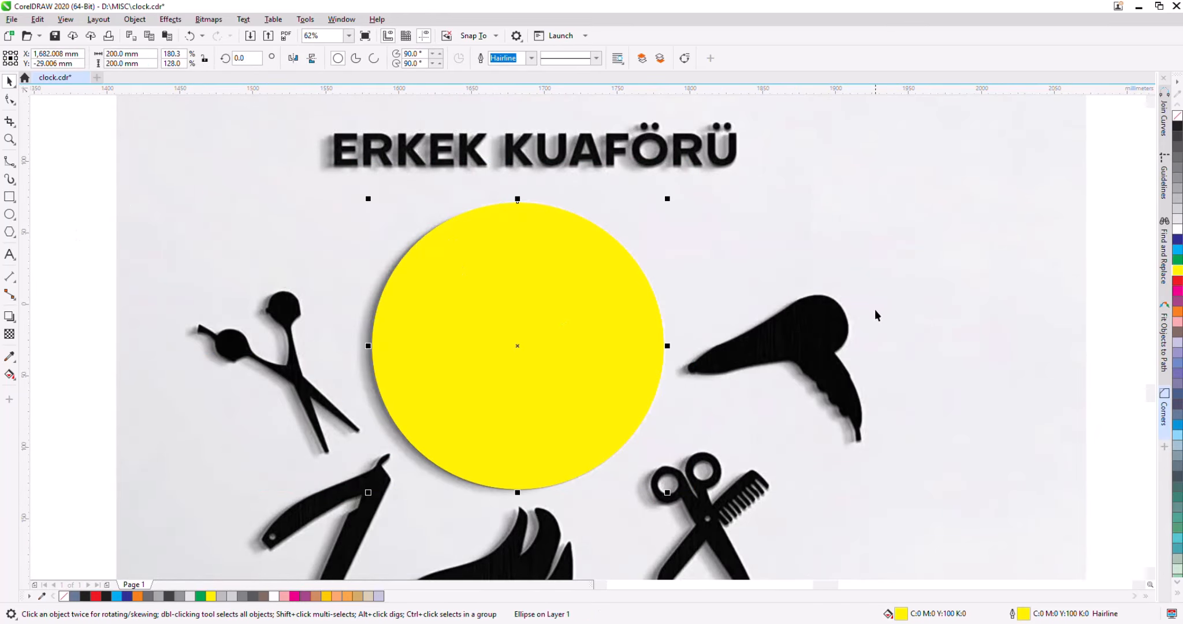
pyautogui.click(1176, 116)
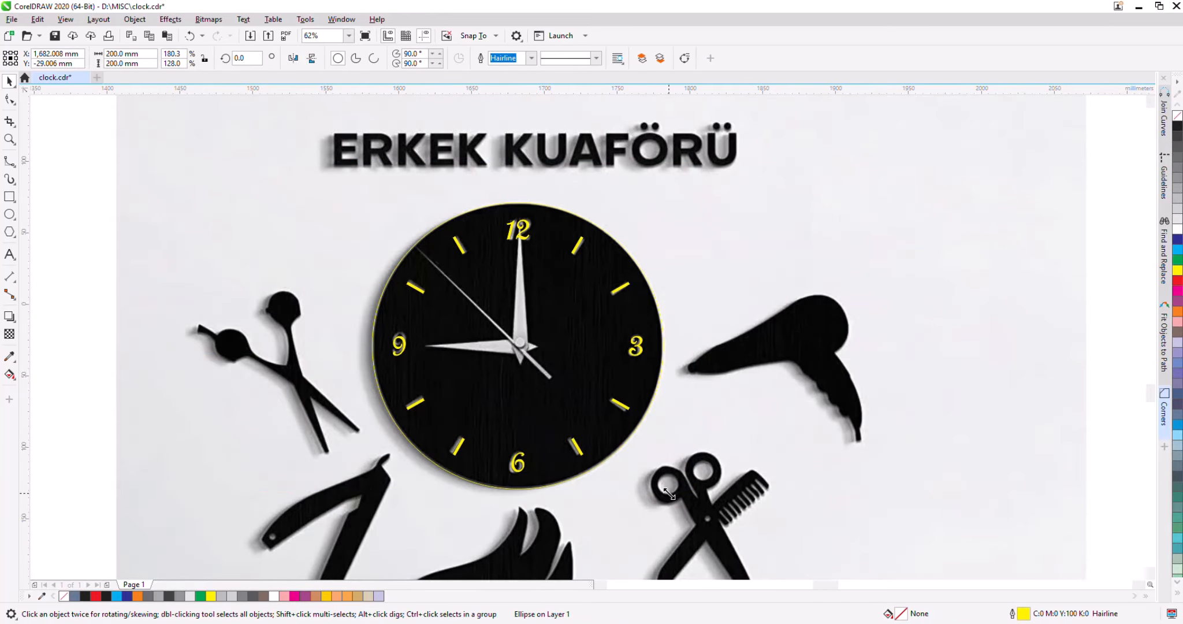
# Make a smaller concentric copy of the clock circle and set it to 8 mm in diameter as the centre hole.
pyautogui.moveTo(668, 493); pyautogui.dragTo(558, 383)
pyautogui.rightClick(558, 383)
pyautogui.doubleClick(127, 54)
pyautogui.write('8mm')
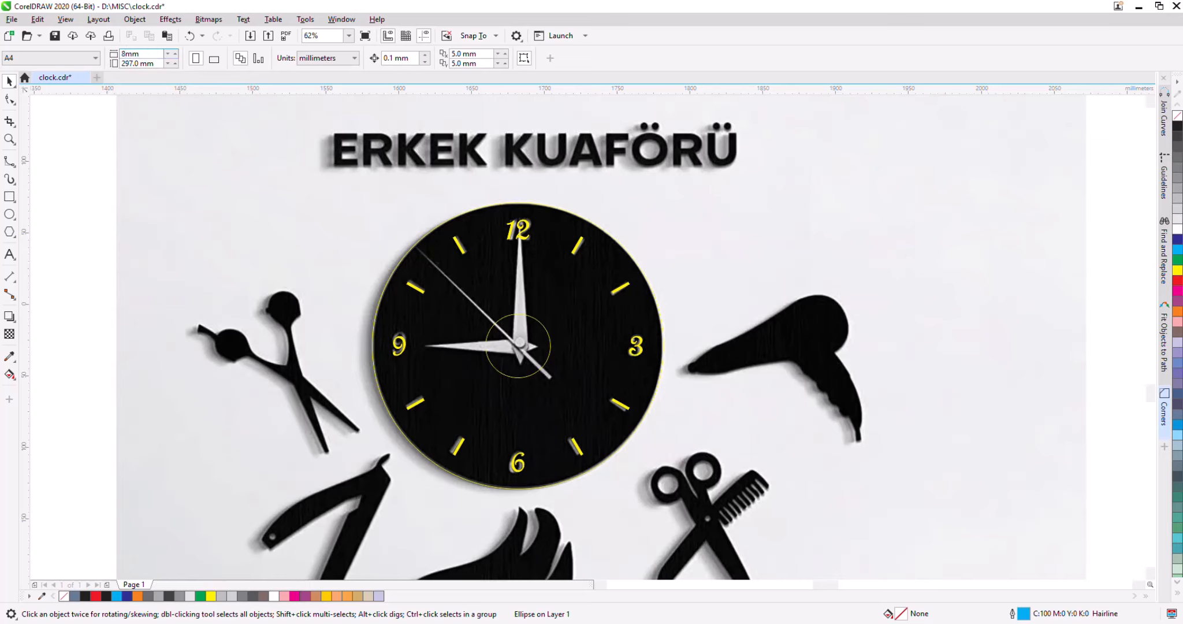
pyautogui.press('Return')
pyautogui.click(522, 331)
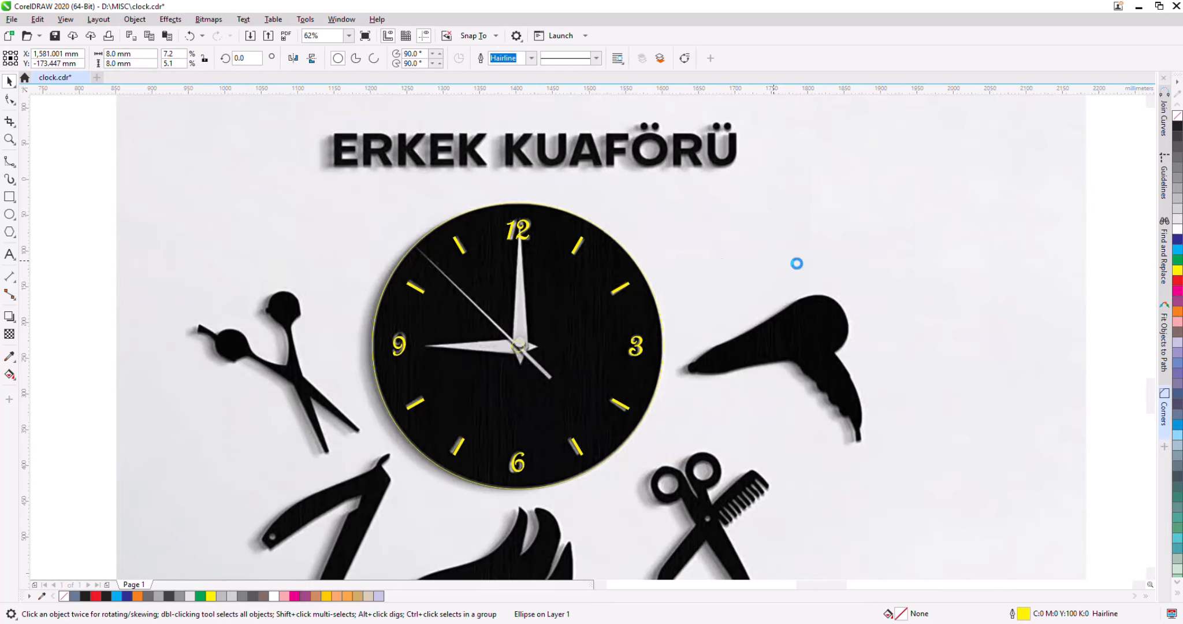
# Delete the duplicate photo behind the redrawn clock.
pyautogui.click(792, 258)
pyautogui.scroll(-2, 792, 259)
pyautogui.press('Delete')
pyautogui.moveTo(529, 199); pyautogui.dragTo(801, 407)
pyautogui.scroll(-2, 932, 336)
pyautogui.moveTo(861, 328); pyautogui.dragTo(740, 322)
pyautogui.scroll(4, 725, 328)
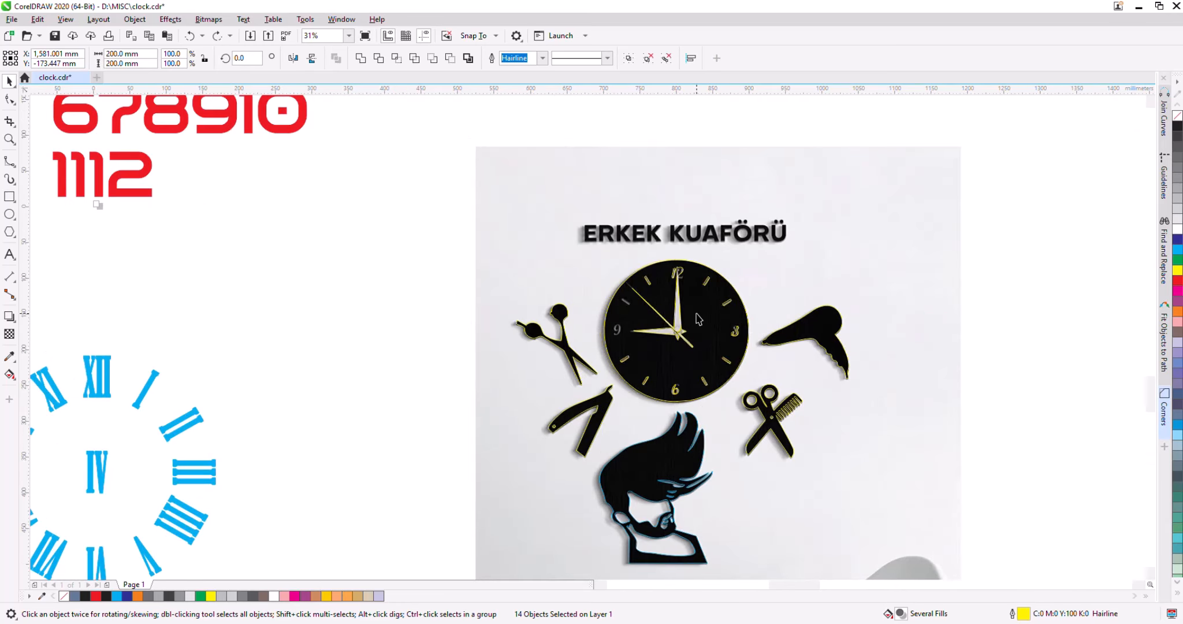
# Delete the old clock trace on the original photo and move the redrawn clock onto the photographed clock.
pyautogui.press('Delete')
pyautogui.scroll(-1, 548, 295)
pyautogui.moveTo(824, 246); pyautogui.dragTo(956, 368)
pyautogui.moveTo(898, 314); pyautogui.dragTo(634, 315)
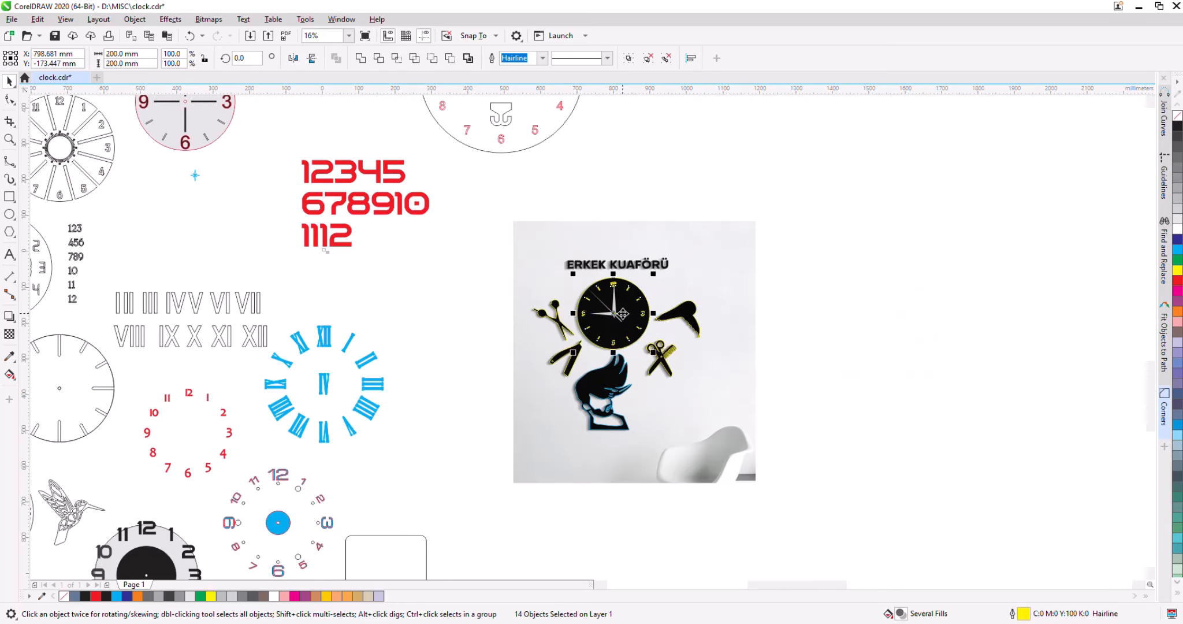
# Move the original photo off the traced artwork and give all traced objects a red outline with no fill.
pyautogui.moveTo(705, 255); pyautogui.dragTo(392, 254)
pyautogui.moveTo(490, 242); pyautogui.dragTo(792, 513)
pyautogui.click(1177, 280)
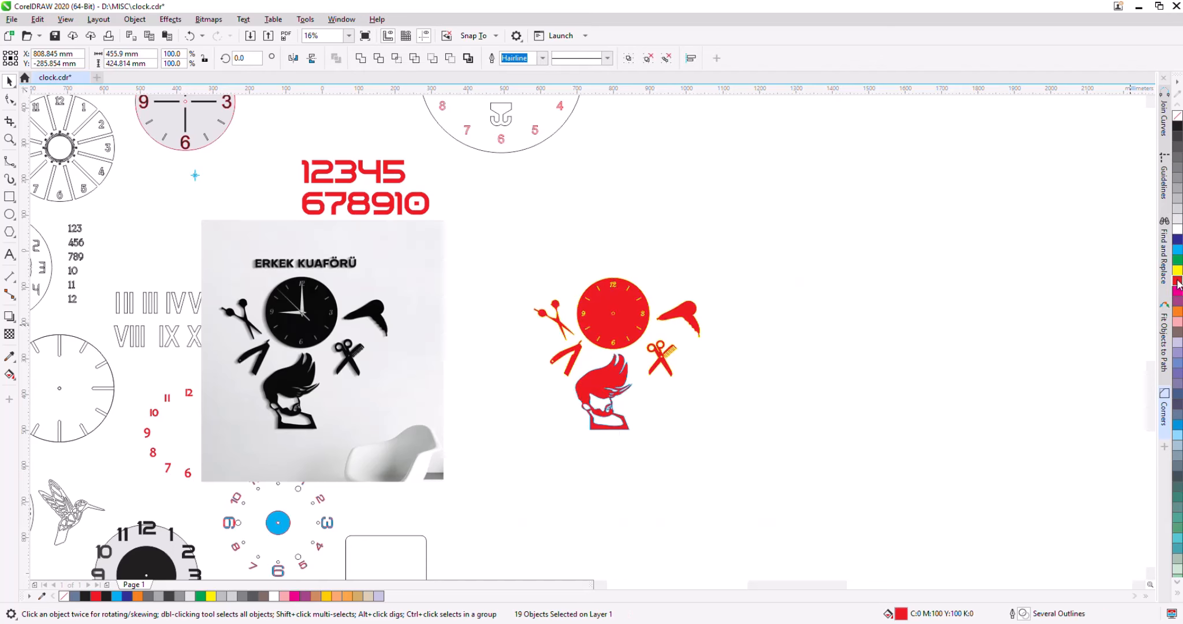
pyautogui.rightClick(1177, 281)
pyautogui.click(1177, 115)
pyautogui.click(822, 331)
pyautogui.scroll(1, 604, 296)
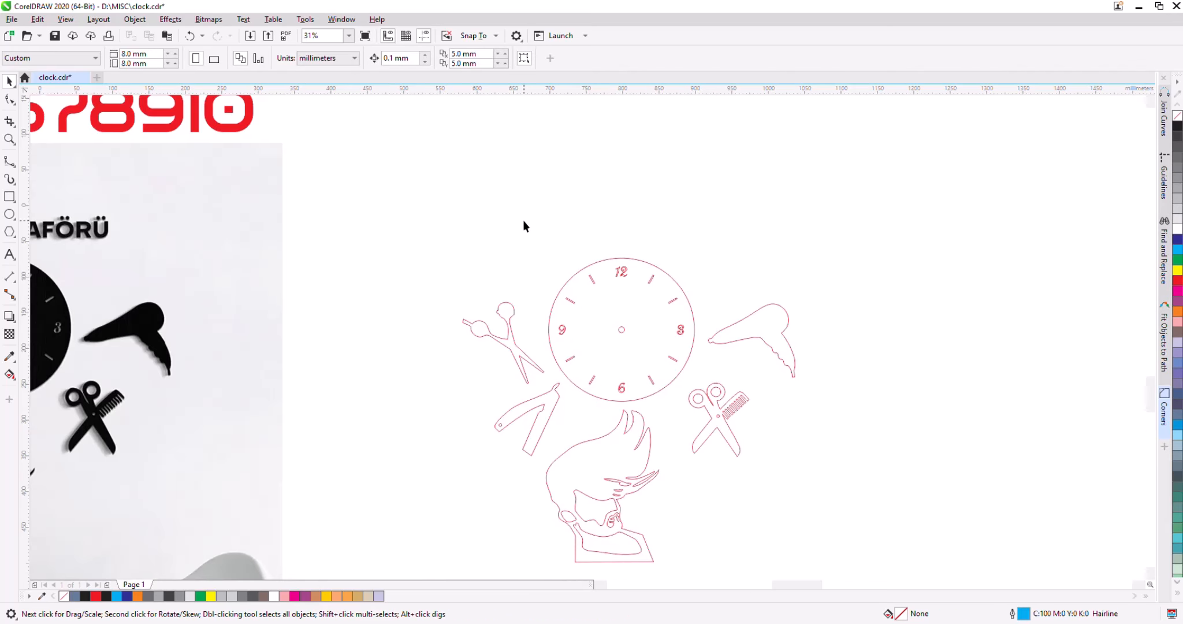
# Scale the whole traced barber artwork proportionally until the clock face measures about 304 mm in diameter.
pyautogui.scroll(-1, 523, 220)
pyautogui.moveTo(474, 211); pyautogui.dragTo(697, 432)
pyautogui.moveTo(662, 393); pyautogui.dragTo(840, 557)
pyautogui.click(703, 257)
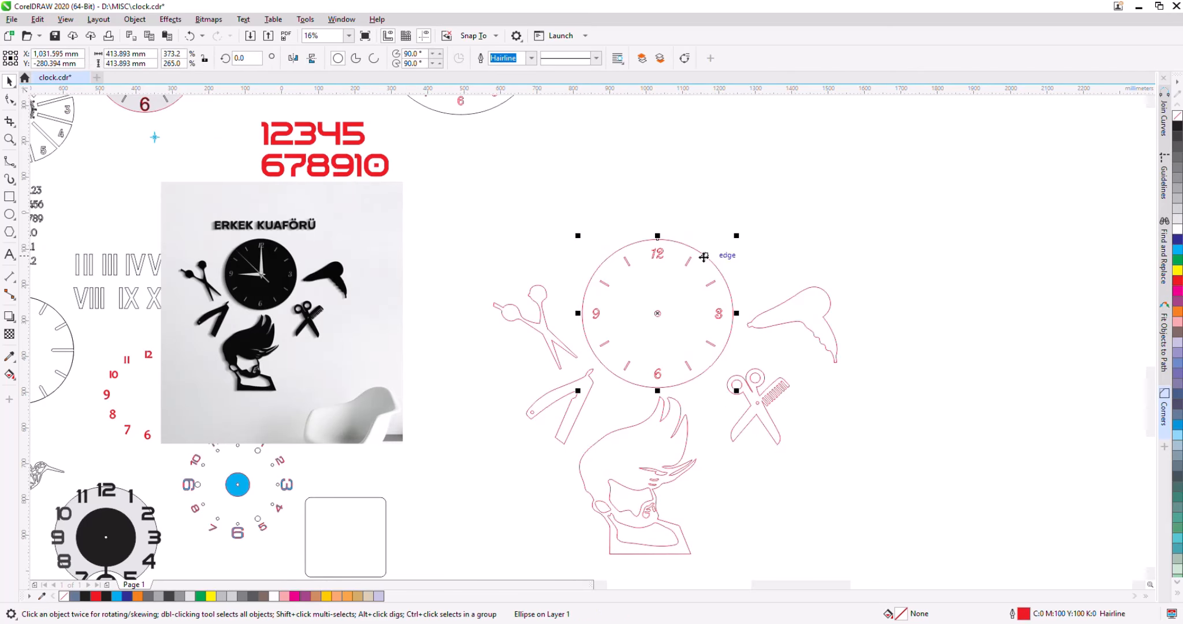
pyautogui.scroll(-1, 660, 170)
pyautogui.moveTo(561, 183); pyautogui.dragTo(710, 325)
pyautogui.click(724, 308)
pyautogui.click(642, 223)
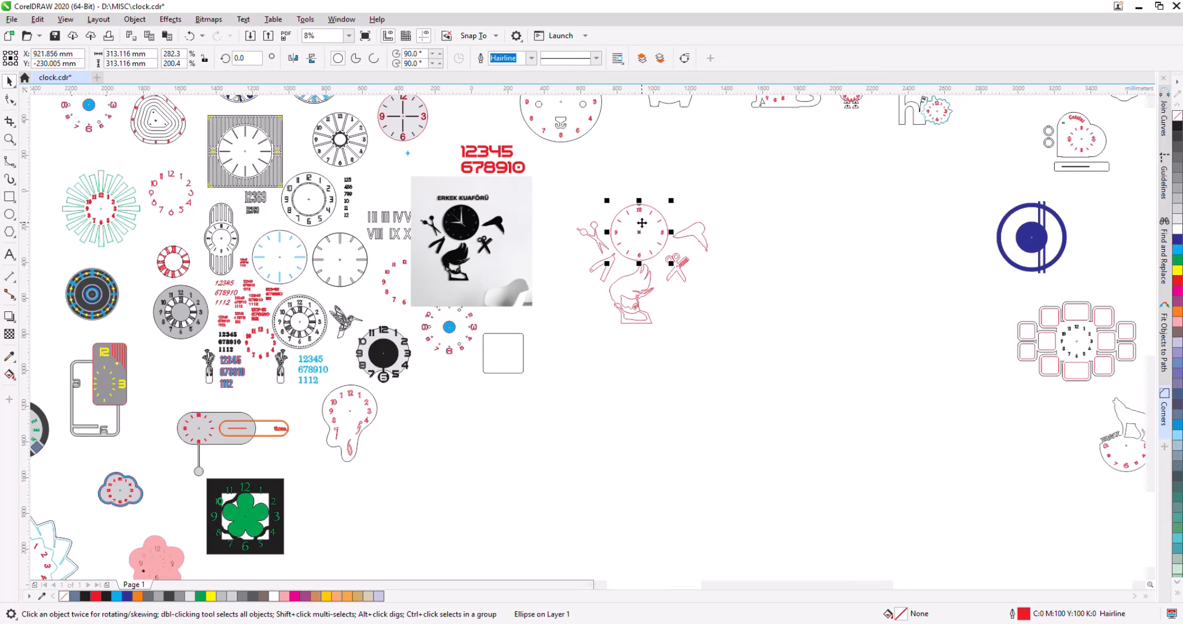
pyautogui.moveTo(799, 408); pyautogui.dragTo(574, 188)
pyautogui.moveTo(710, 326); pyautogui.dragTo(707, 323)
pyautogui.click(708, 306)
pyautogui.click(639, 220)
pyautogui.click(787, 291)
pyautogui.scroll(1, 641, 218)
# Set the clock's centre hole to 8 mm in diameter.
pyautogui.click(634, 245)
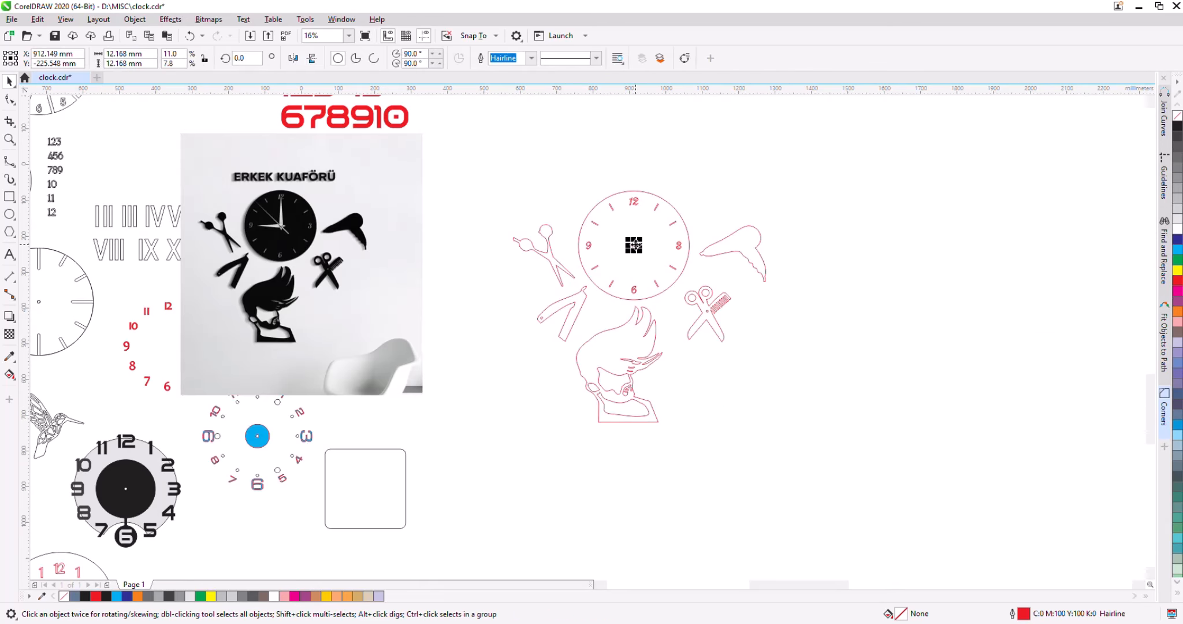
pyautogui.doubleClick(117, 54)
pyautogui.write('9')
pyautogui.write('8')
pyautogui.press('Return')
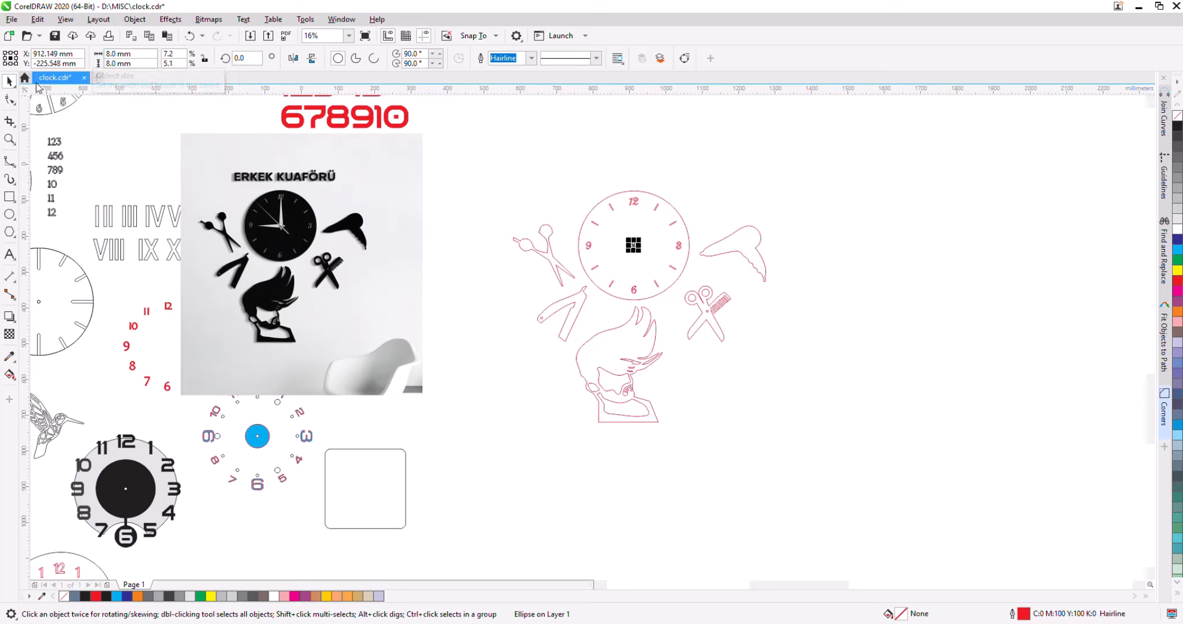
# Combine the clock face with its numerals, hour marks and centre hole, and fill all traced shapes with black.
pyautogui.click(628, 222)
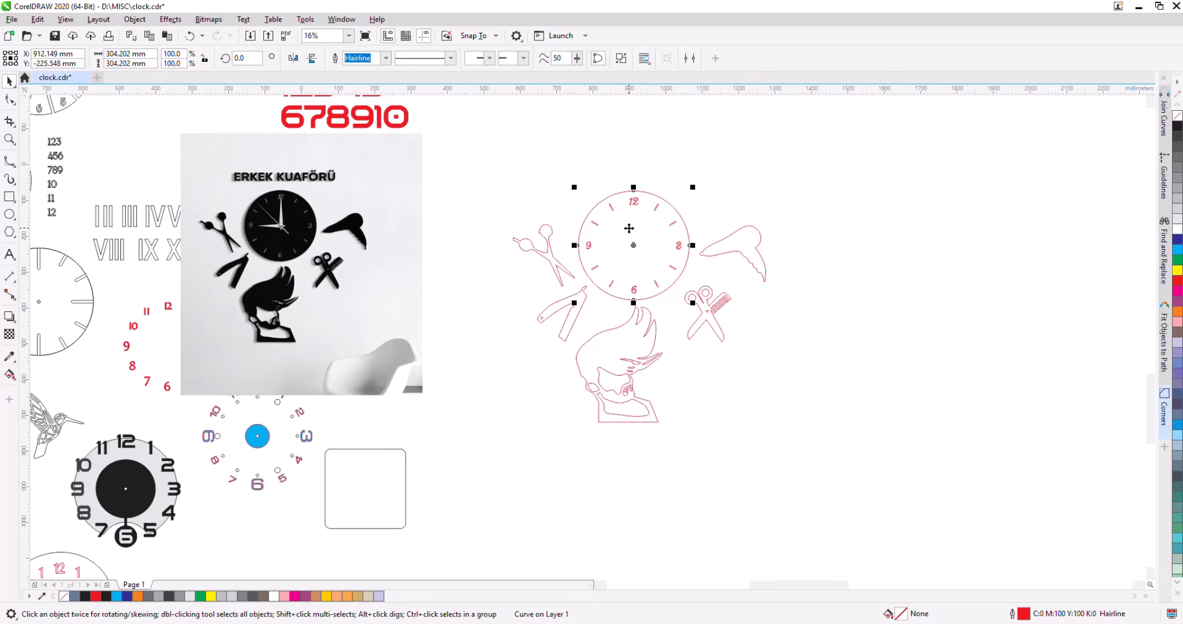
pyautogui.click(1176, 249)
pyautogui.moveTo(501, 147); pyautogui.dragTo(785, 439)
pyautogui.click(1178, 125)
pyautogui.click(868, 220)
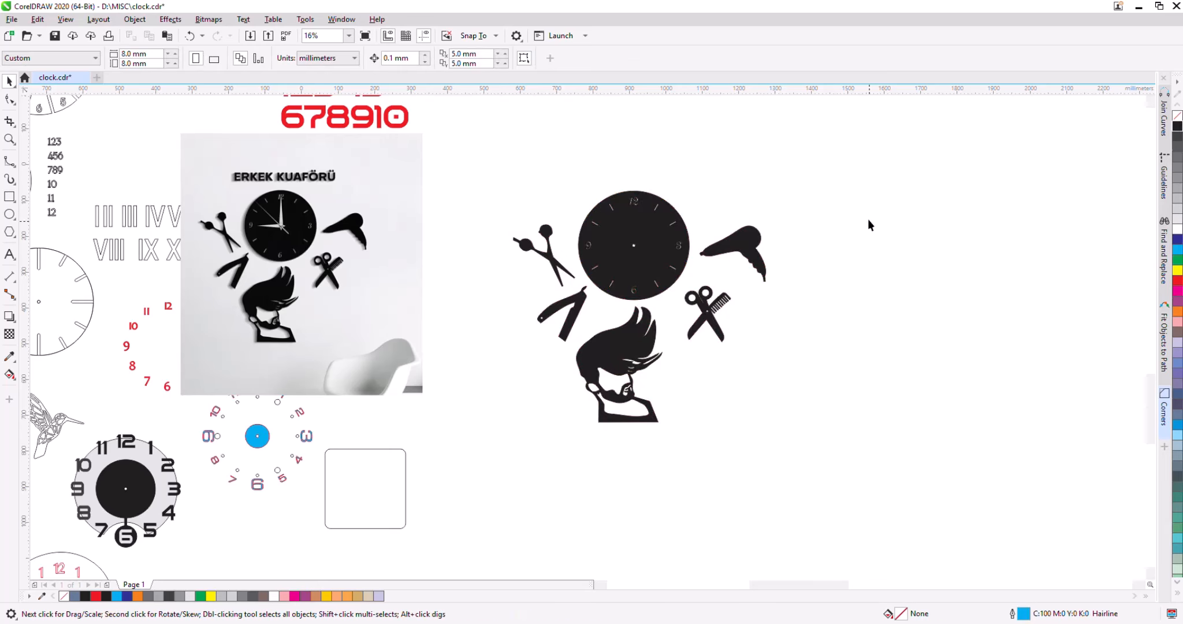
# Examine the black-filled clock and barber shapes closely and compare them with the original photo.
pyautogui.press('F10')
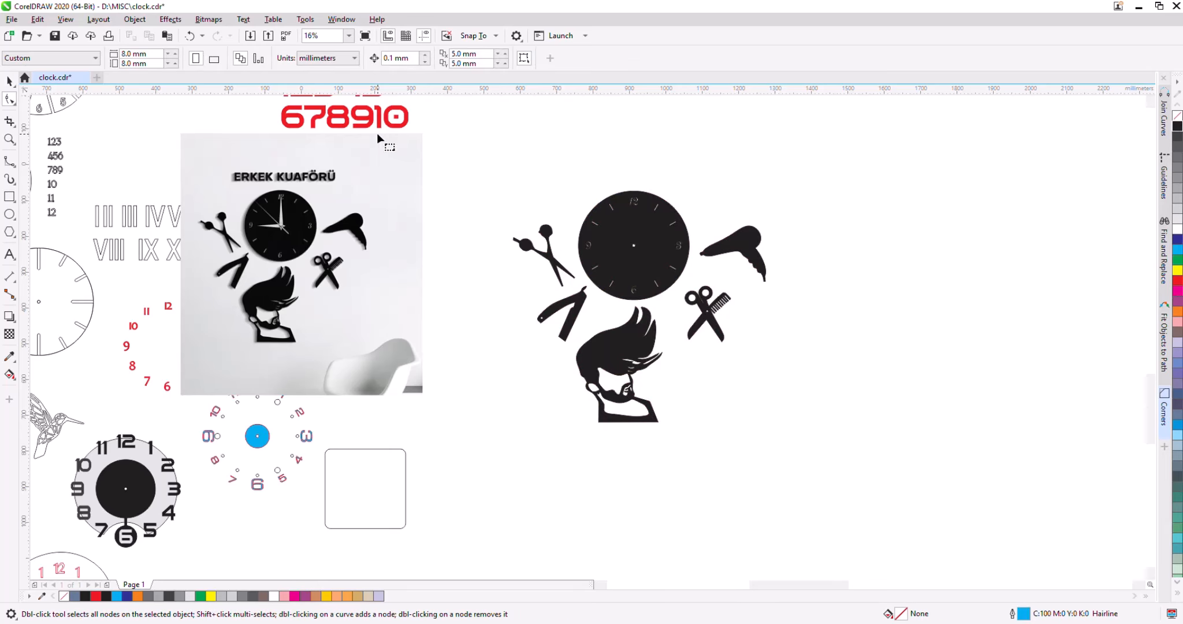
pyautogui.scroll(3, 496, 190)
pyautogui.scroll(-2, 556, 232)
pyautogui.scroll(2, 605, 302)
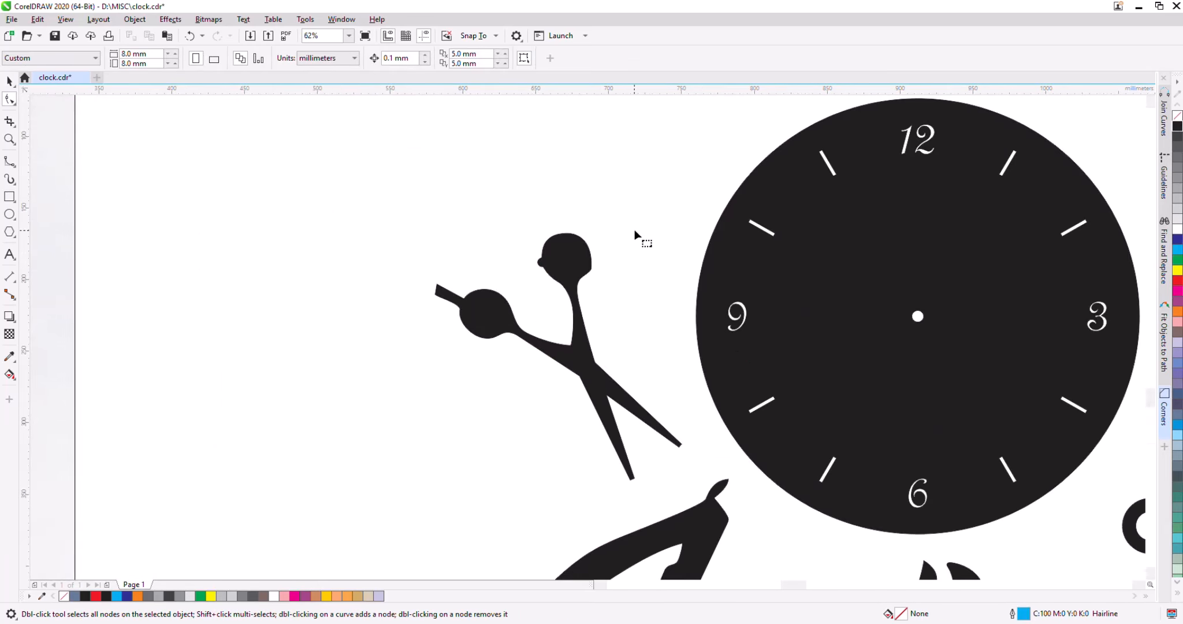
pyautogui.click(9, 85)
pyautogui.scroll(-3, 574, 292)
pyautogui.scroll(-2, 602, 328)
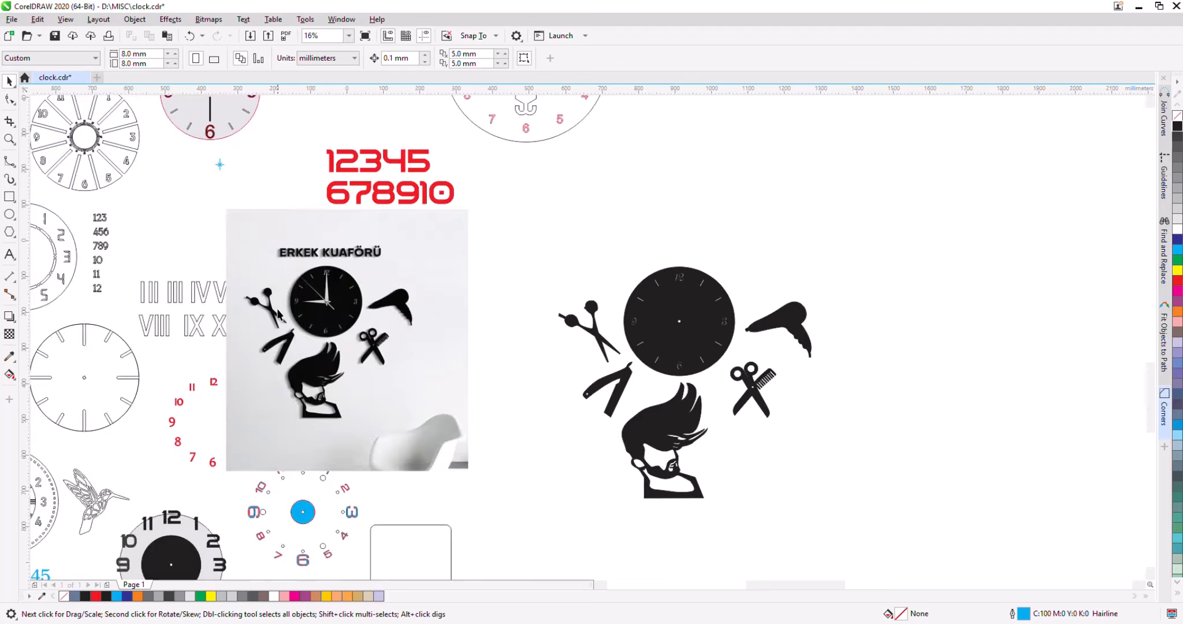
pyautogui.scroll(3, 280, 315)
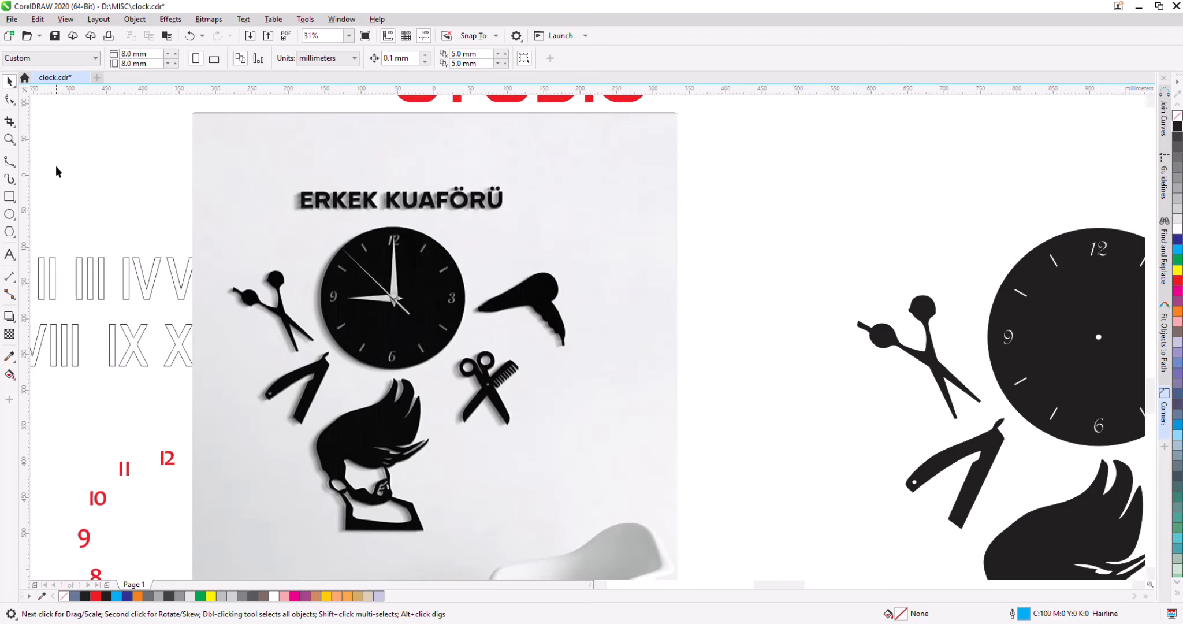
pyautogui.scroll(-2, 422, 277)
pyautogui.scroll(2, 934, 358)
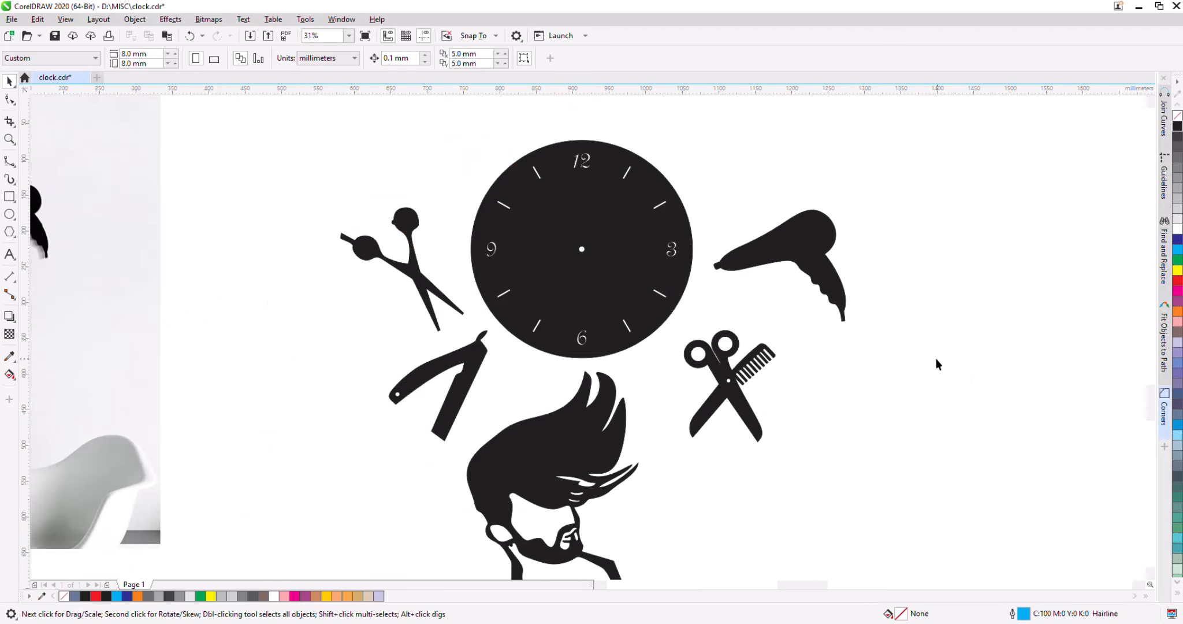
pyautogui.scroll(-2, 651, 333)
pyautogui.scroll(2, 581, 329)
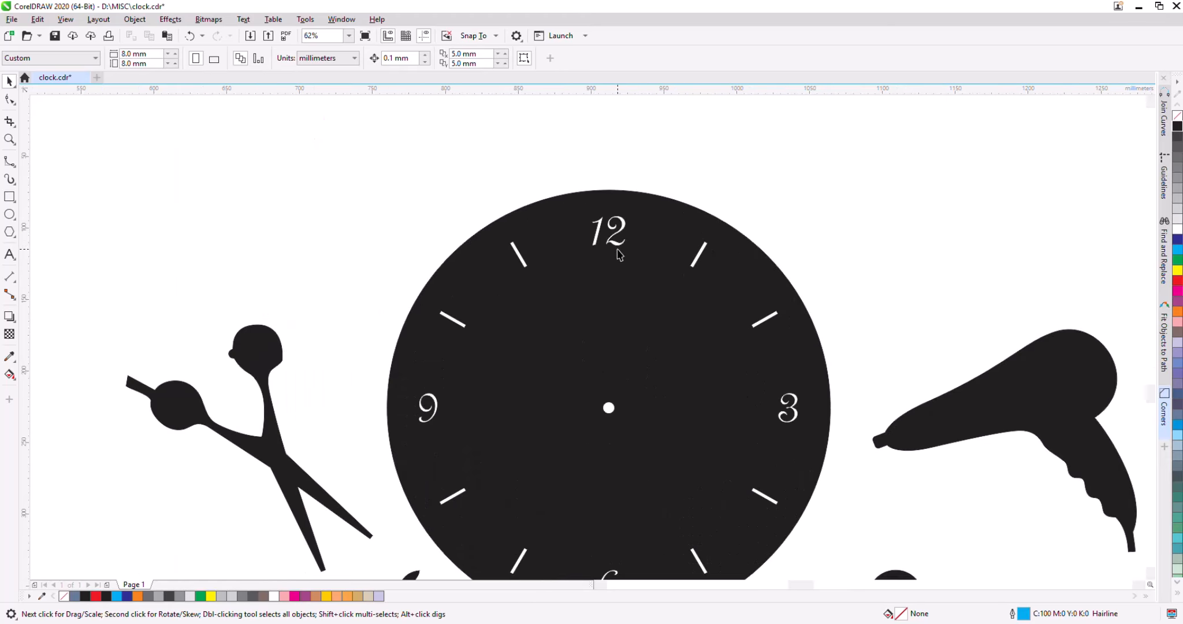
# Group the clock with all barber shapes, move the group up among the other clock designs, and save clock.cdr.
pyautogui.scroll(-3, 615, 249)
pyautogui.moveTo(478, 229); pyautogui.dragTo(819, 522)
pyautogui.hotkey('ctrl', 'g')
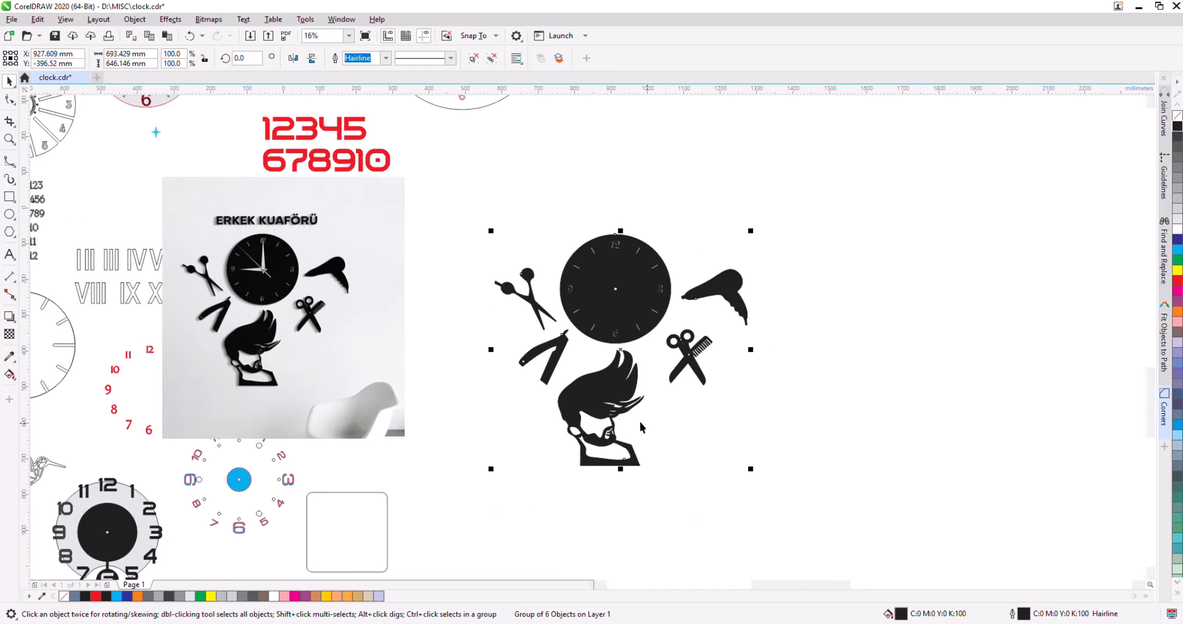
pyautogui.scroll(-5, 639, 422)
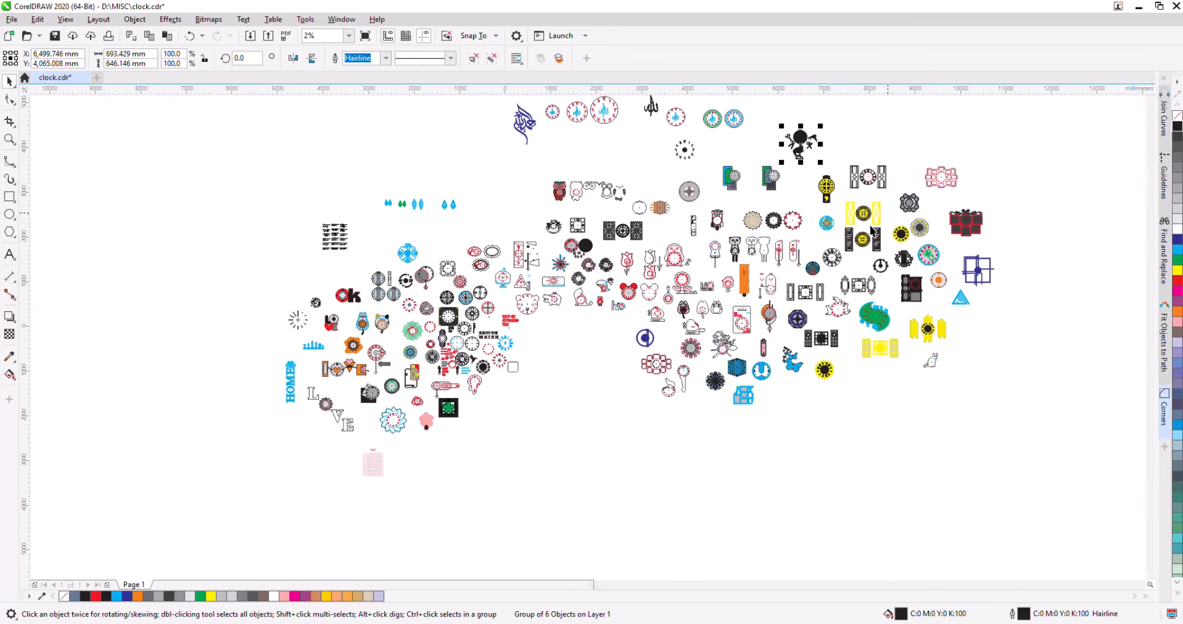
pyautogui.hotkey('ctrl', 's')
# Open the recent drawing dekoratif-altin-kadran-tasarimli-ahsap-duvar-saati.cdr and cut all the existing clock artwork out of it.
pyautogui.rightClick(618, 623)
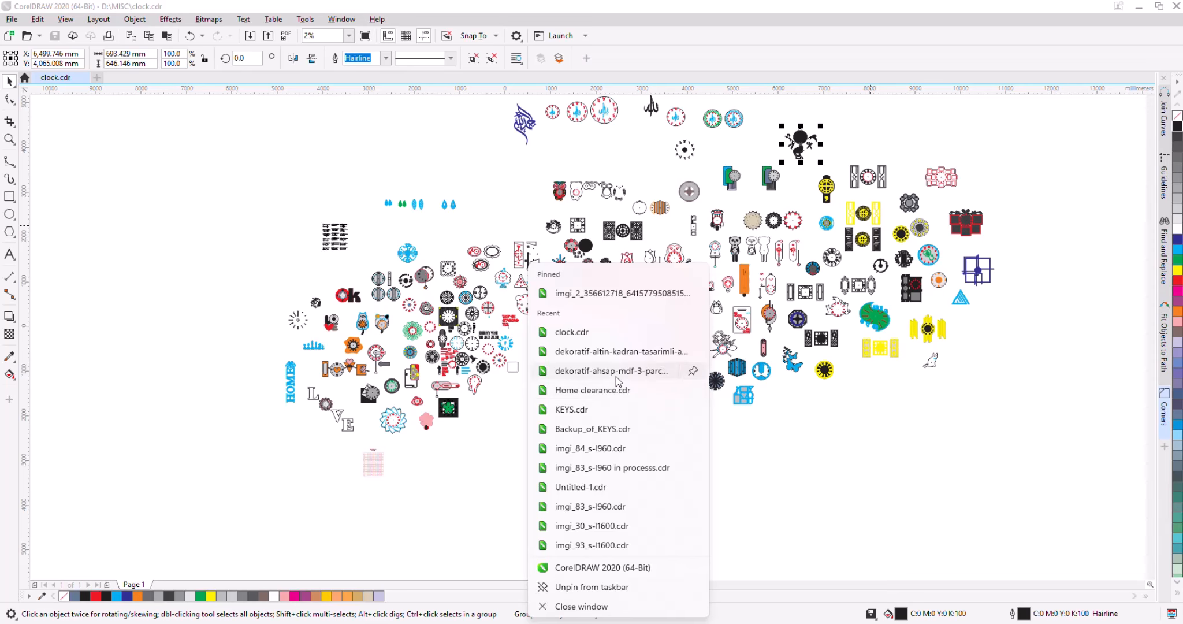
pyautogui.click(613, 351)
pyautogui.scroll(-4, 489, 285)
pyautogui.moveTo(424, 188); pyautogui.dragTo(745, 373)
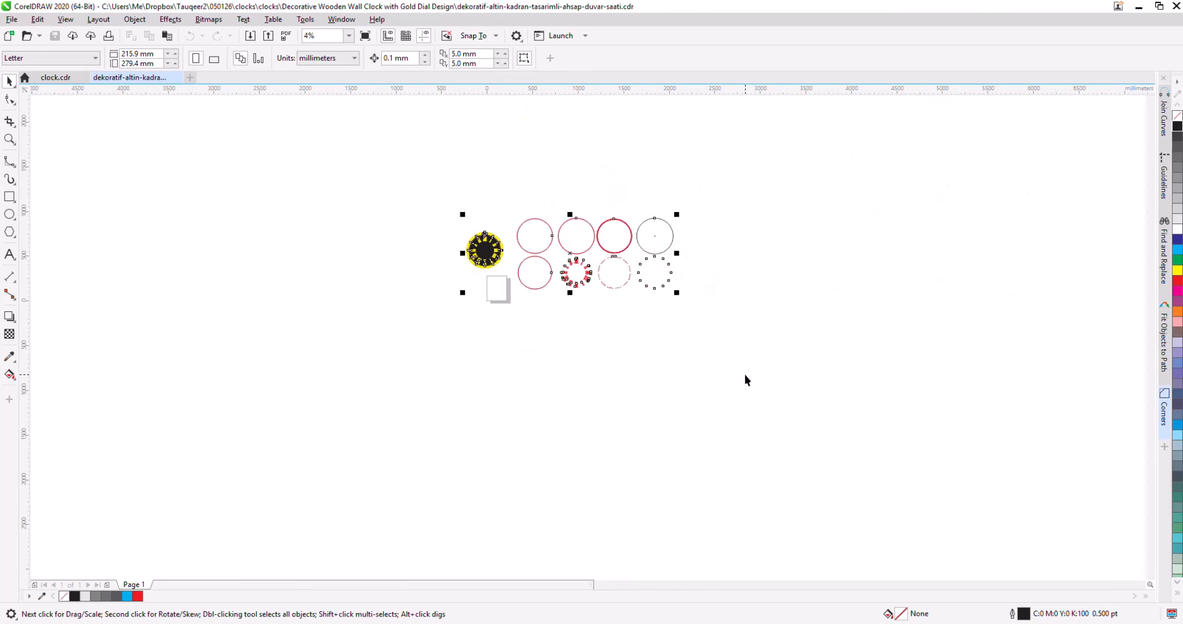
pyautogui.hotkey('ctrl', 'x')
# Copy the grouped barber clock from clock.cdr into the emptied drawing, place it beside the page and remove its fill.
pyautogui.click(56, 78)
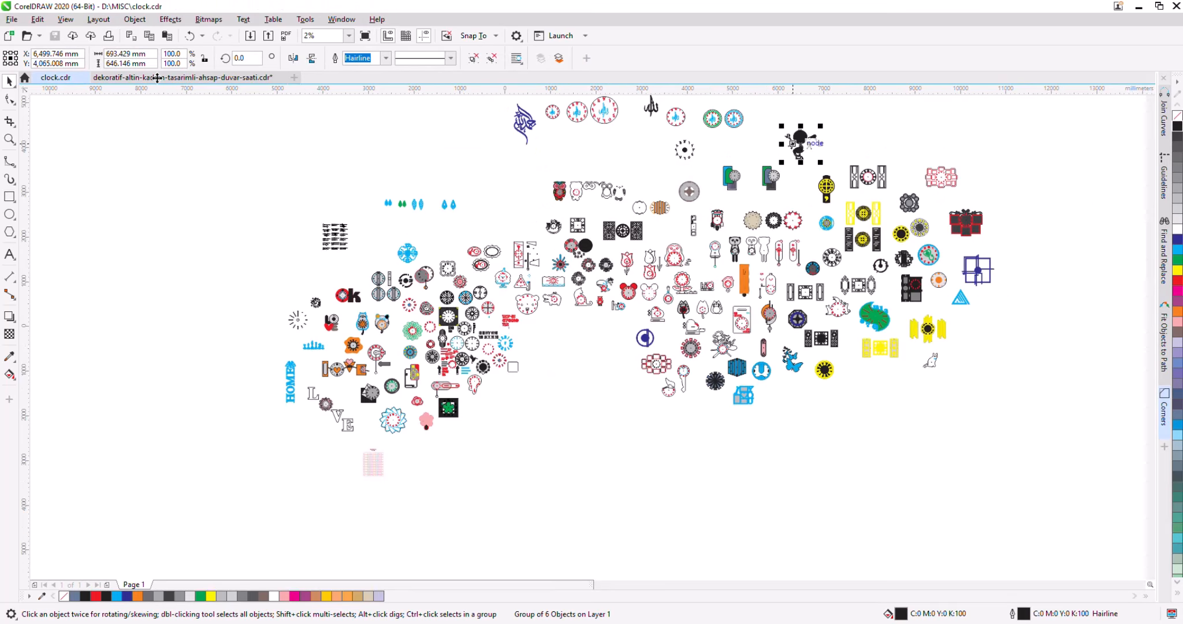
pyautogui.click(179, 78)
pyautogui.hotkey('ctrl', 'v')
pyautogui.moveTo(514, 289); pyautogui.dragTo(575, 265)
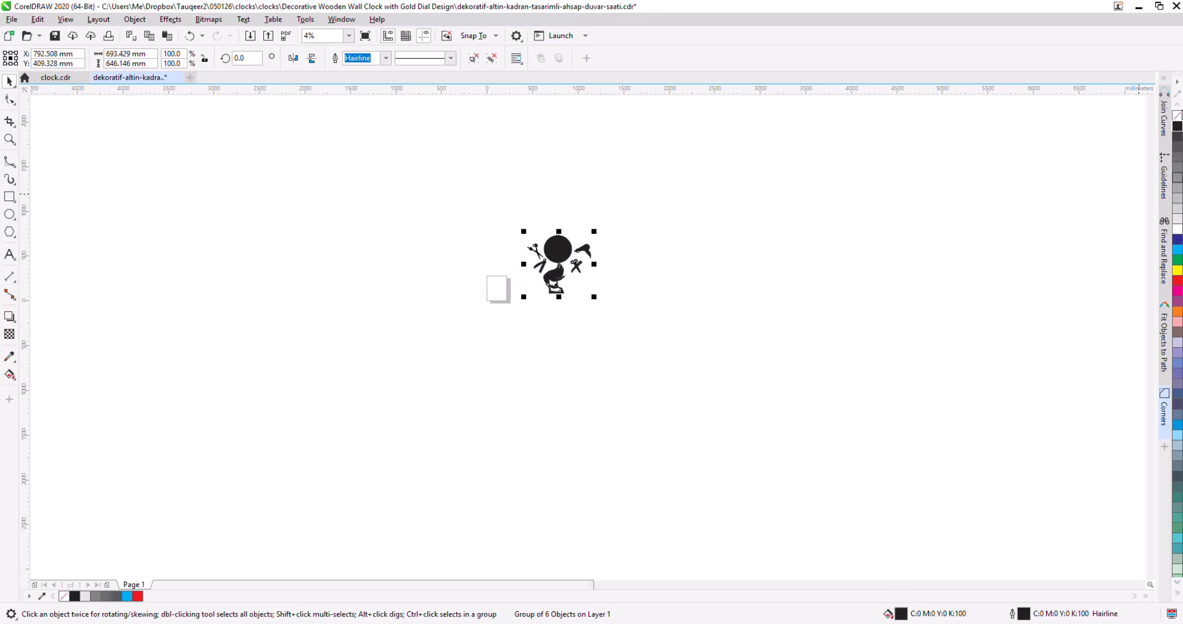
pyautogui.click(1176, 116)
pyautogui.press('Escape')
pyautogui.scroll(2, 566, 264)
# Start saving the drawing under a new name and find and open the Personalized Decorative Men's Barber Shop Themed Wall Clock folder within clocks.
pyautogui.hotkey('ctrl', 'shift', 's')
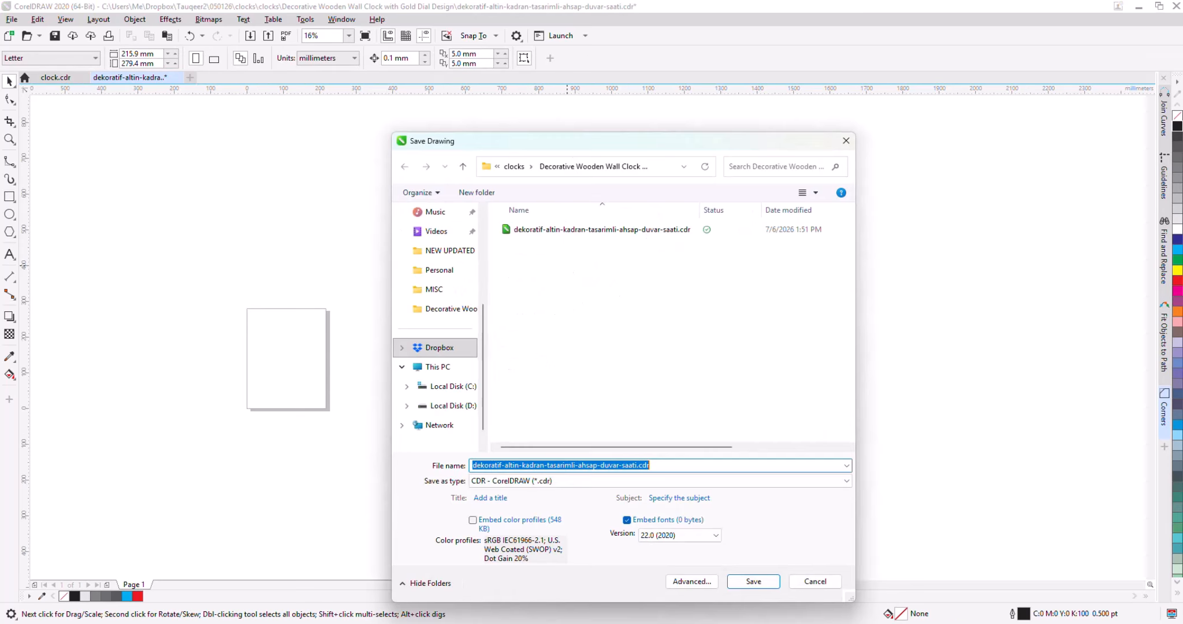
pyautogui.press('Return')
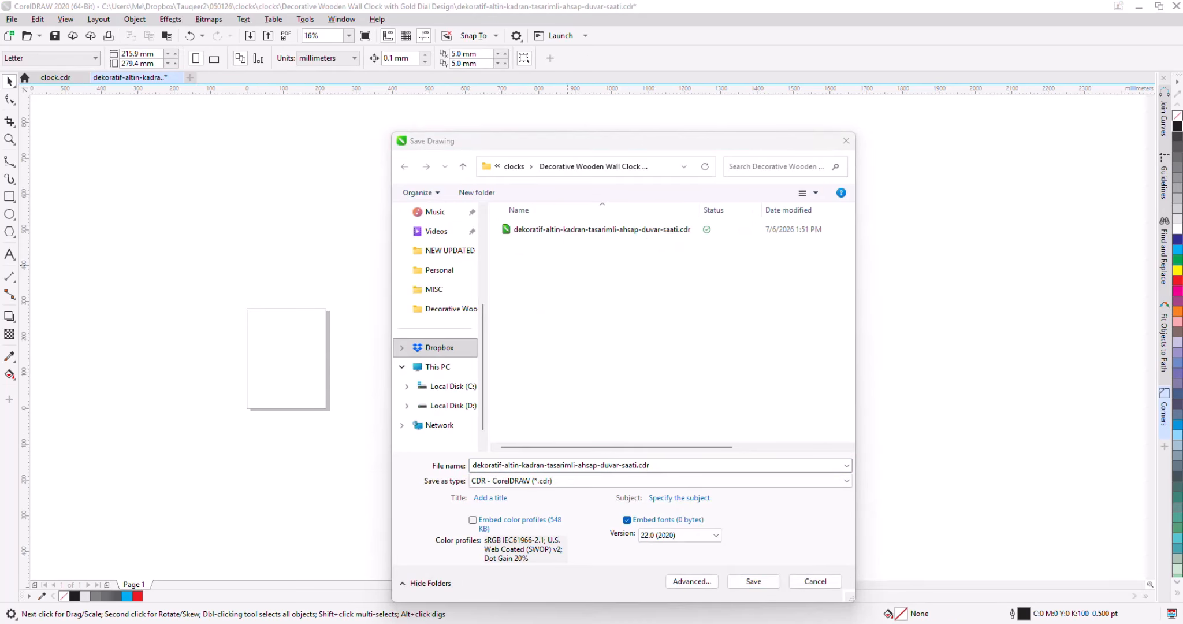
pyautogui.click(514, 166)
pyautogui.click(766, 166)
pyautogui.hotkey('ctrl', 'v')
pyautogui.doubleClick(608, 212)
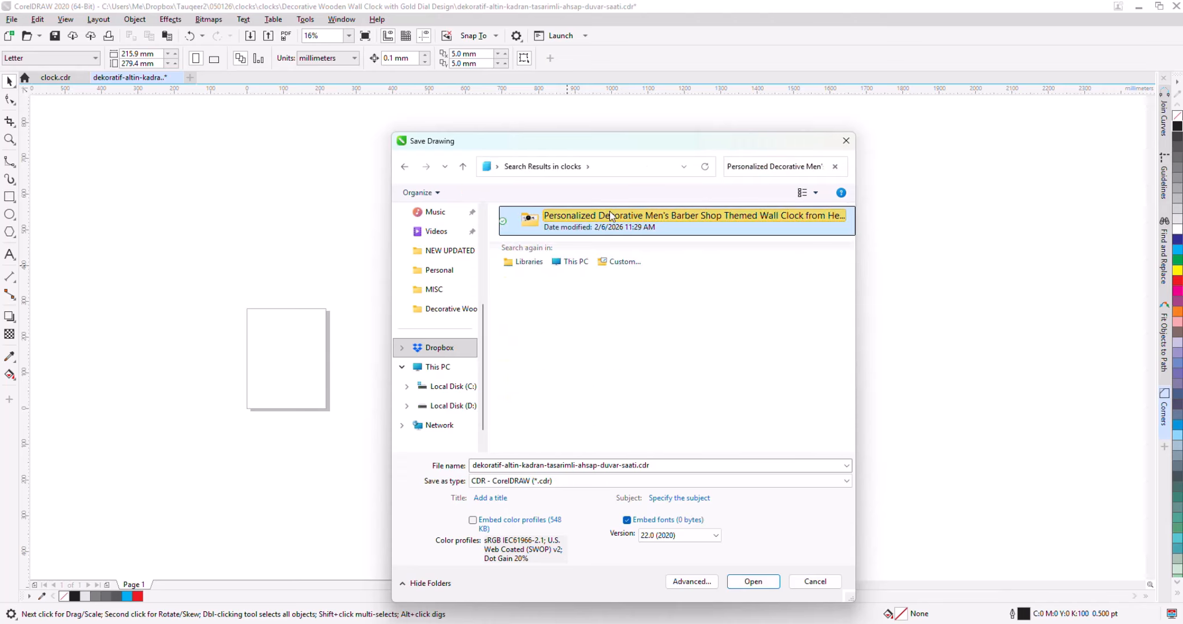
pyautogui.click(598, 466)
pyautogui.hotkey('ctrl', 'v')
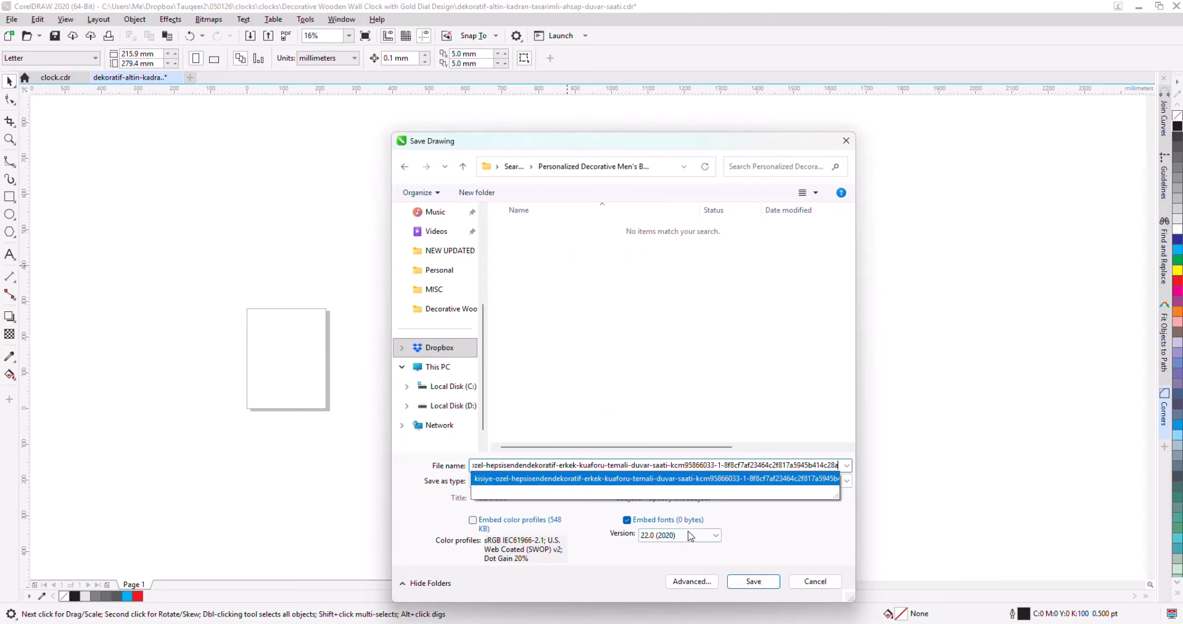
pyautogui.click(690, 535)
pyautogui.click(670, 610)
pyautogui.click(742, 580)
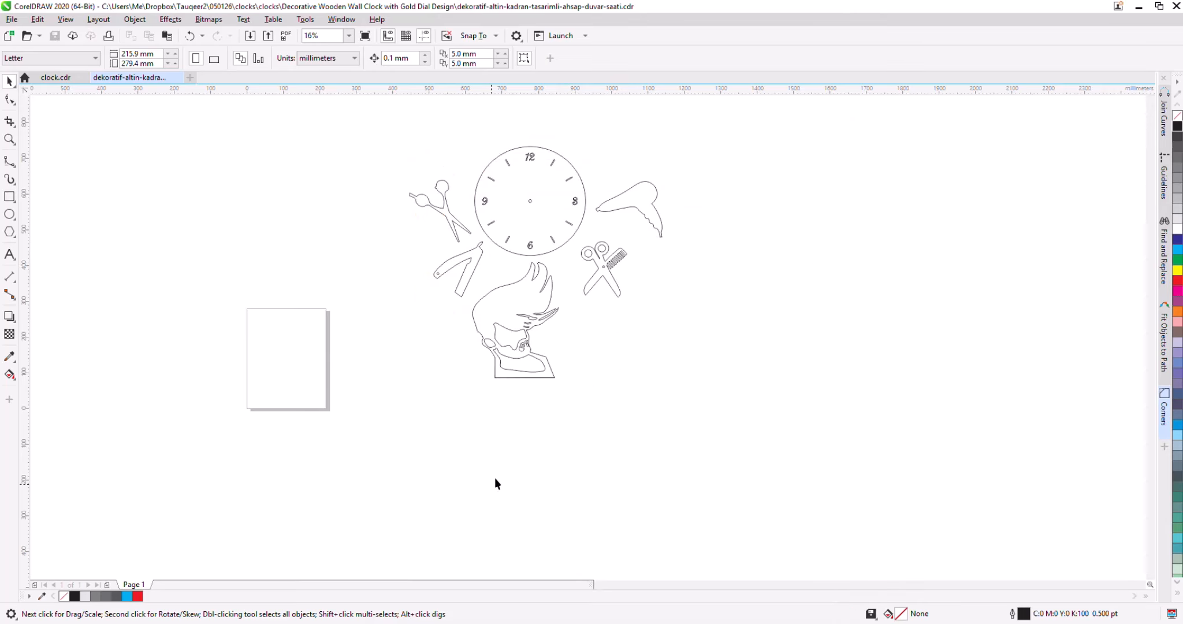